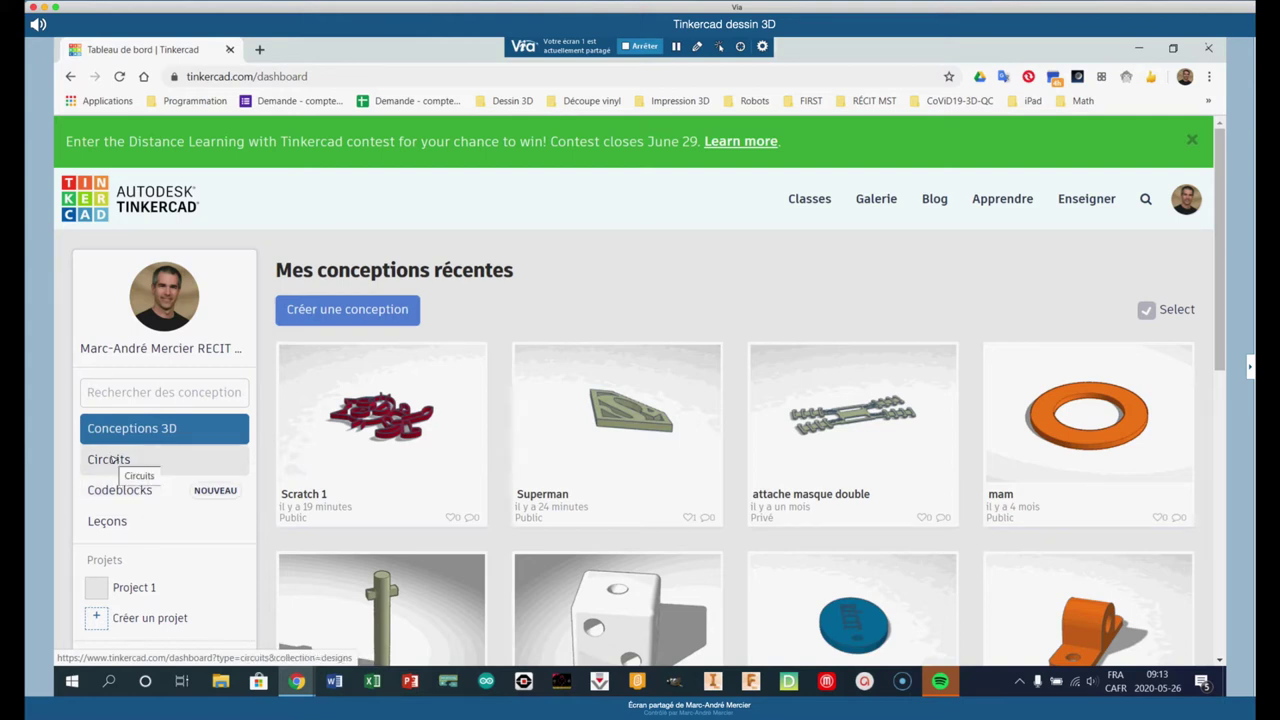
- Create a new 3D design and browse the Formes simples shapes and the list of shape collections
click(340, 321)
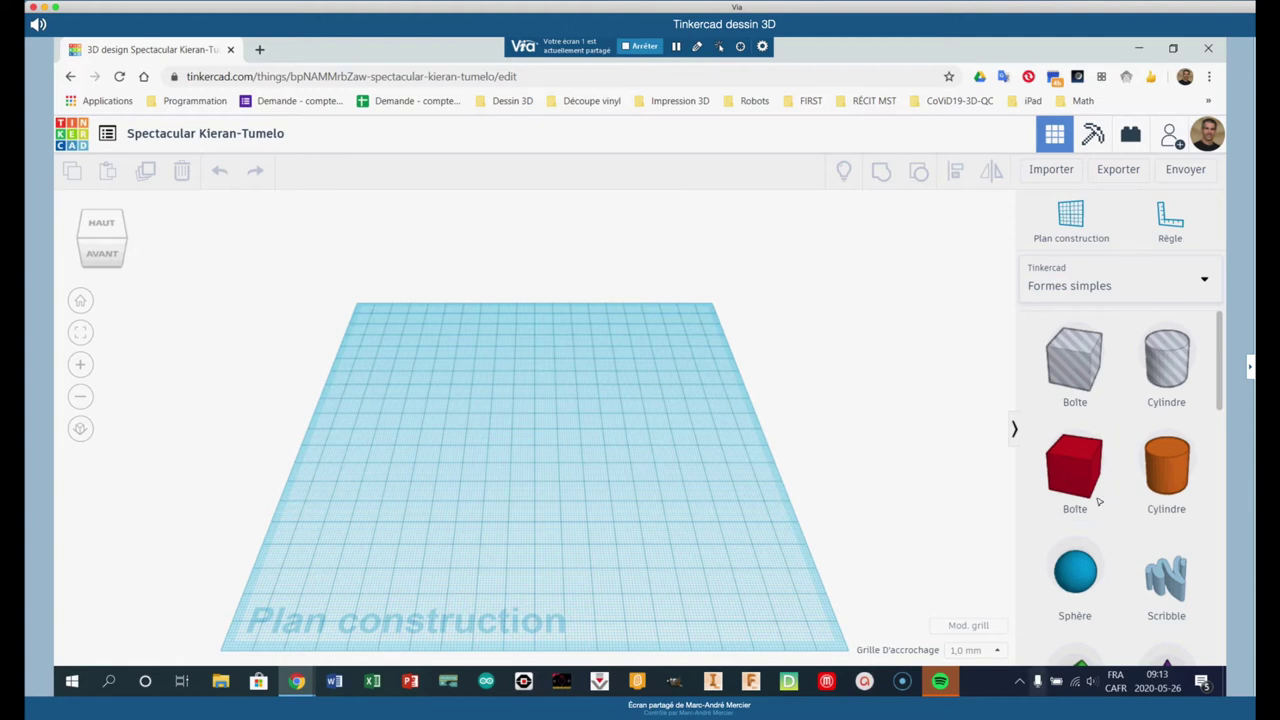
scroll(1125, 435, down, 4)
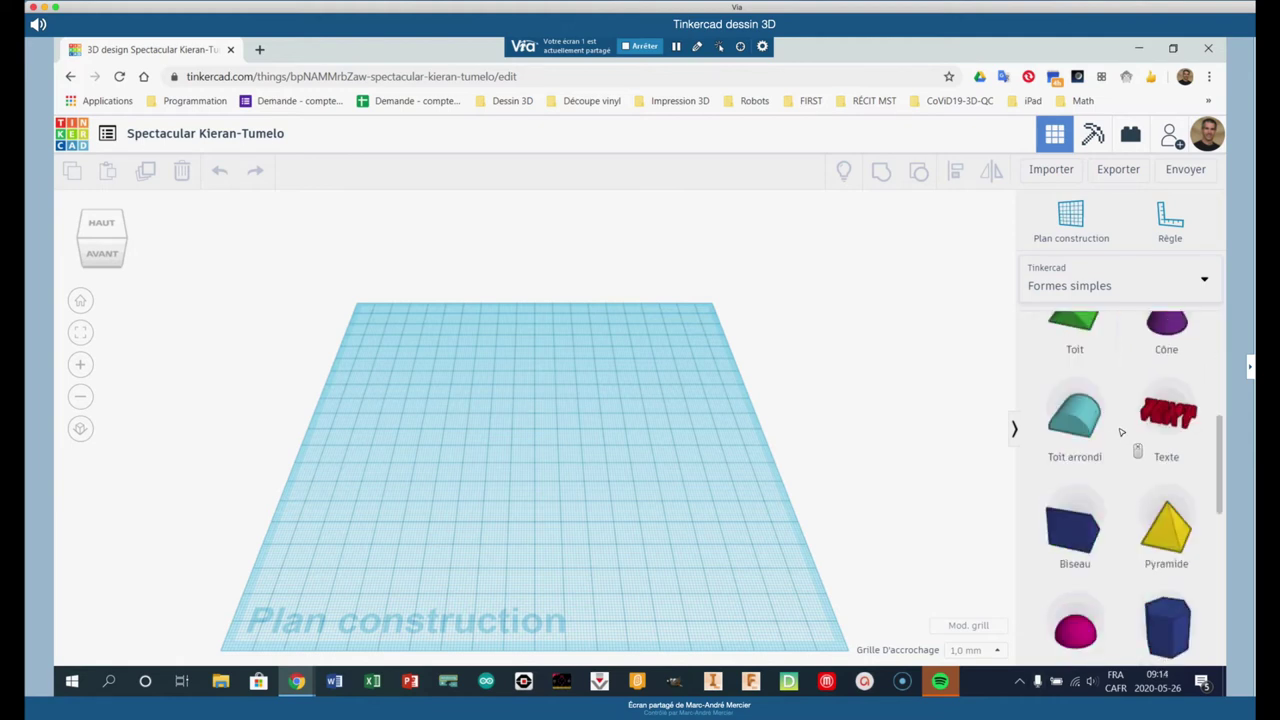
scroll(1122, 432, down, 5)
scroll(1141, 436, up, 3)
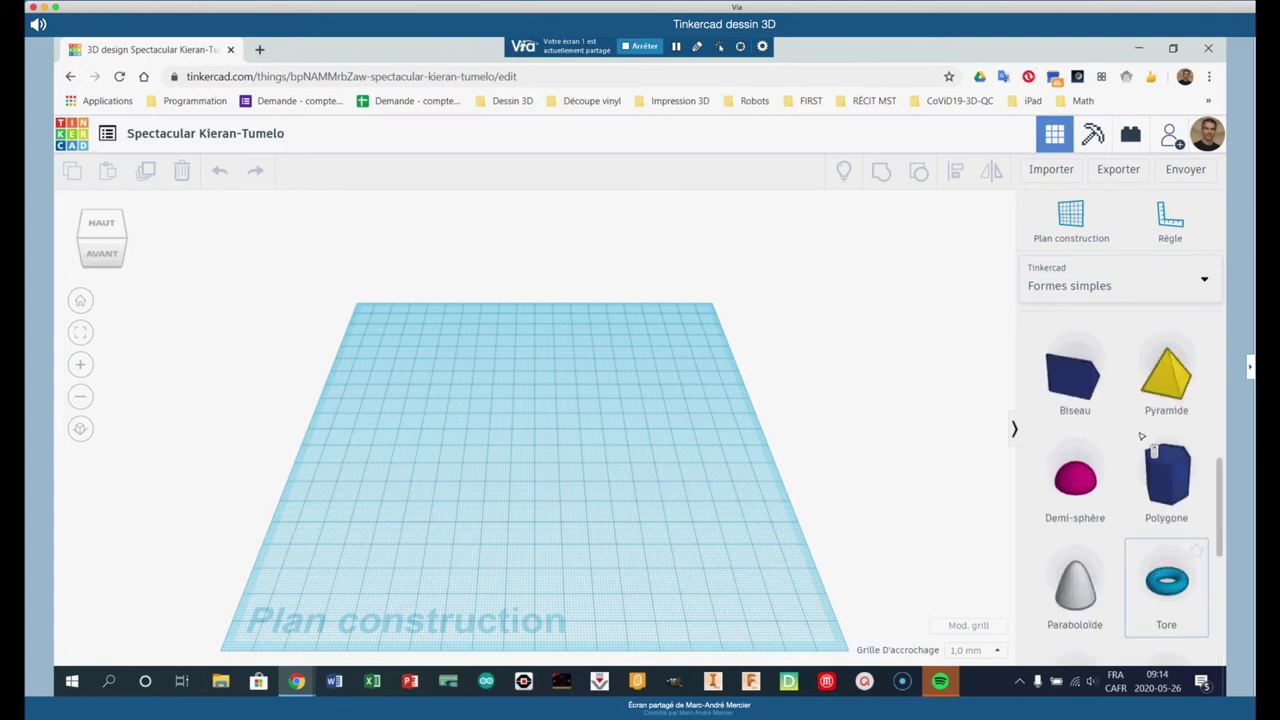
scroll(1141, 436, up, 6)
click(1146, 285)
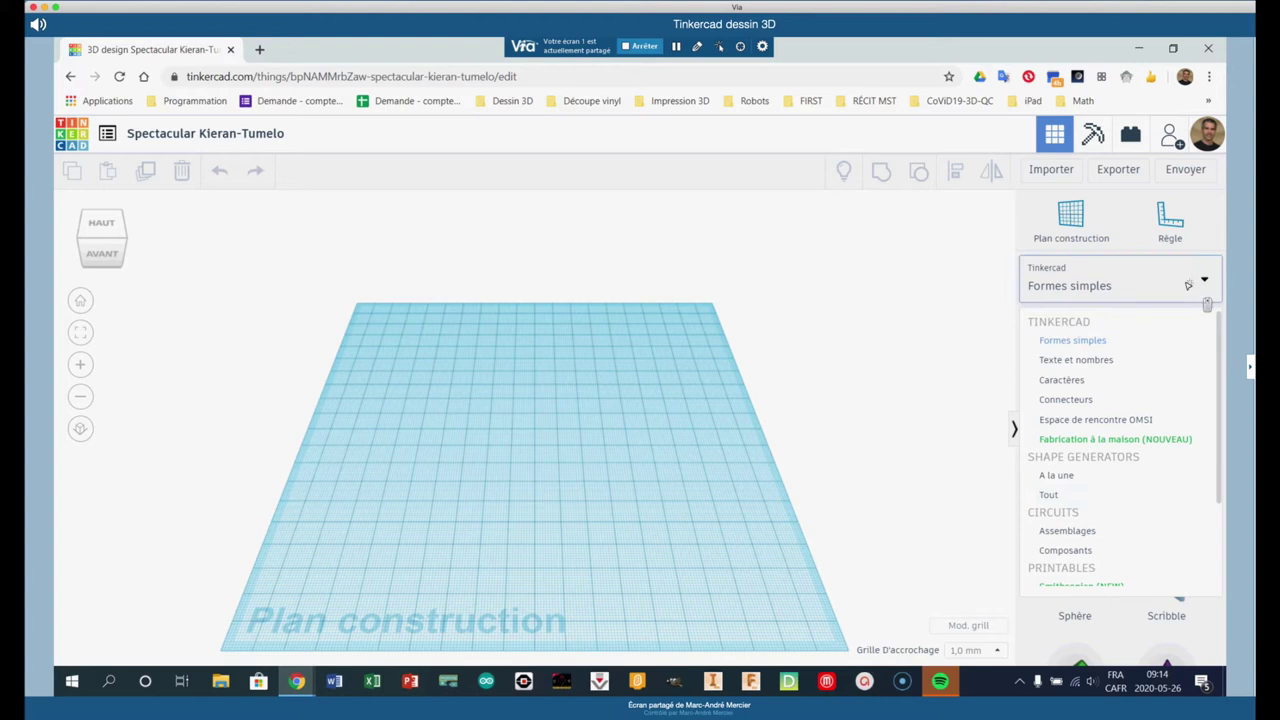
click(1188, 285)
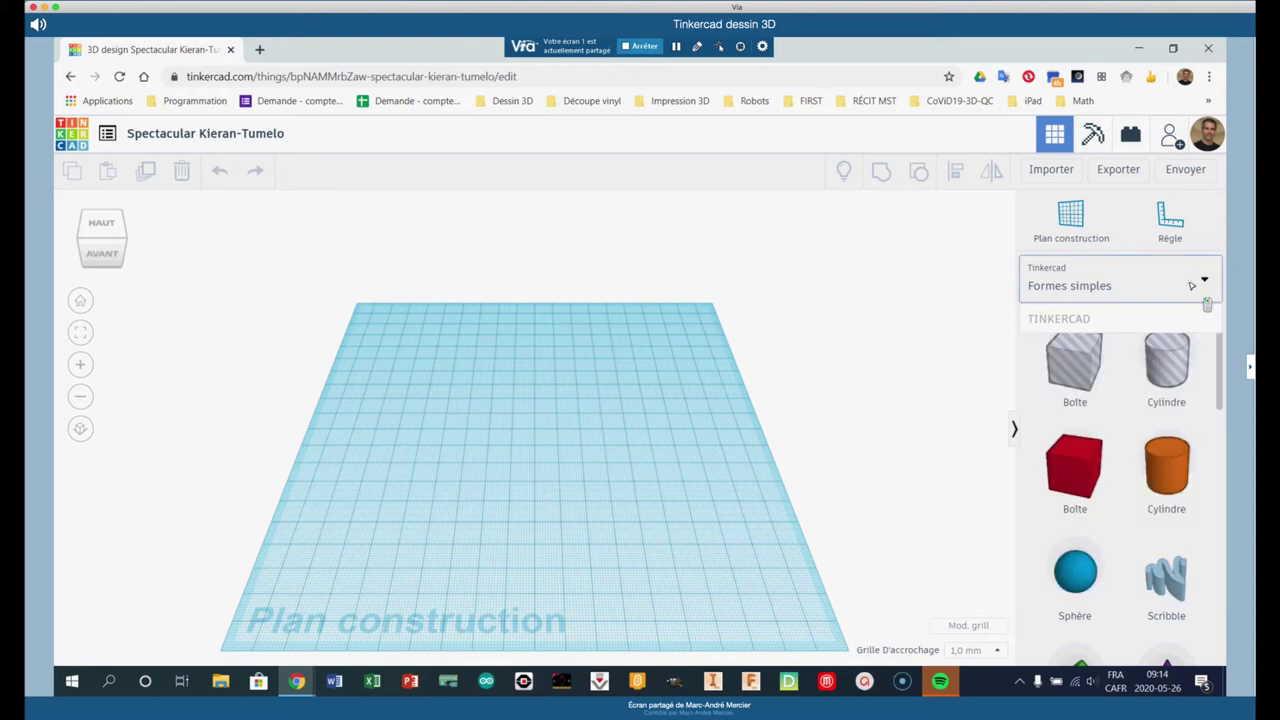
- Place a red box near the middle of the workplane and size its base to about 66 mm wide by 45 mm deep
click(1103, 491)
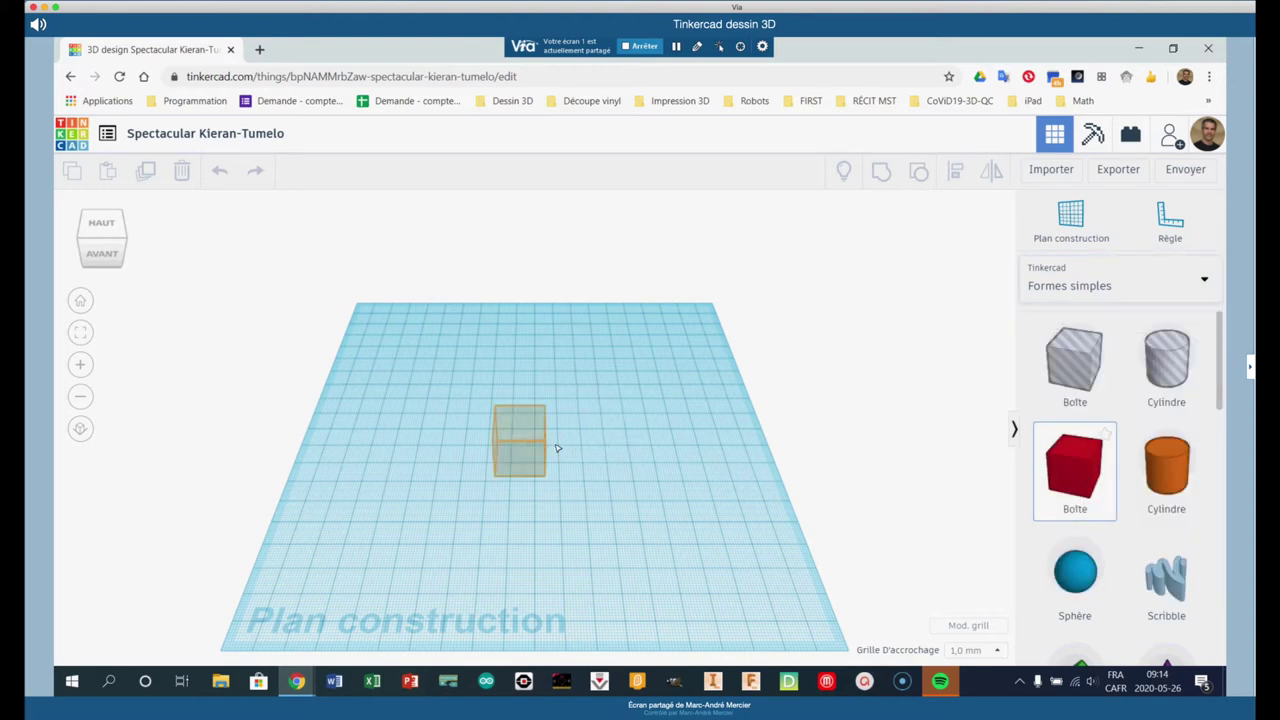
click(557, 448)
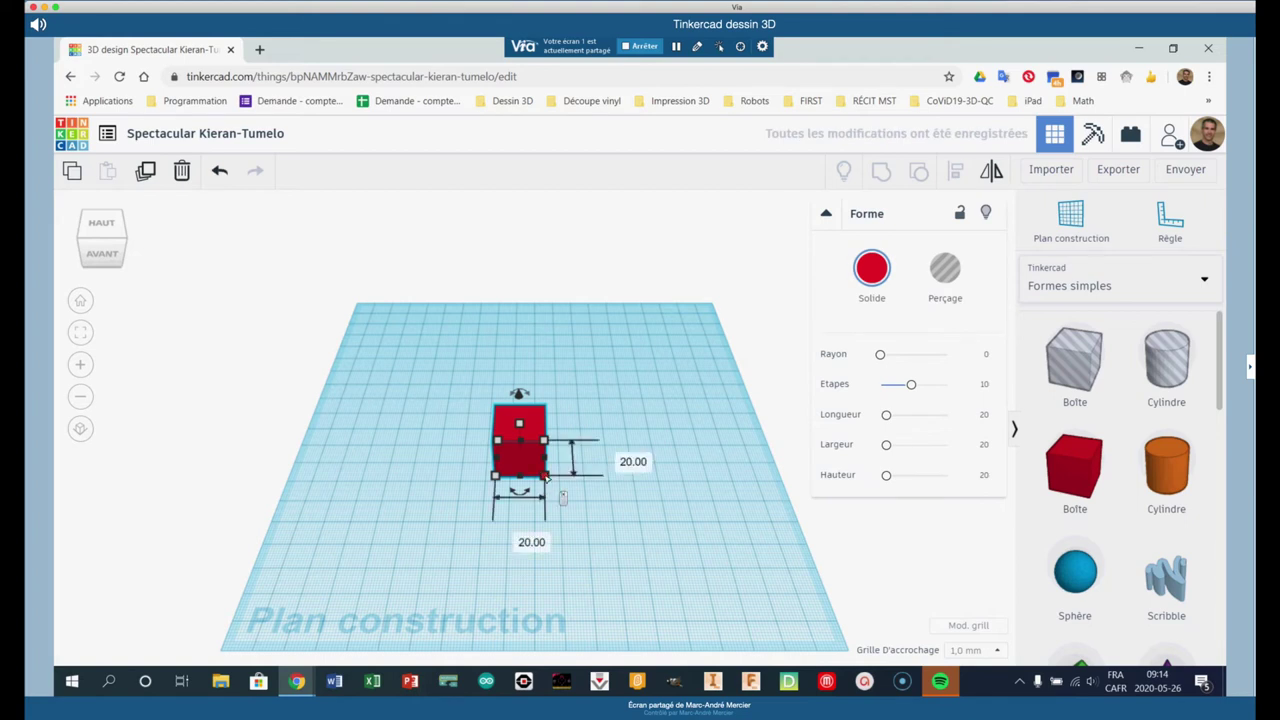
drag(547, 478, 666, 521)
click(737, 477)
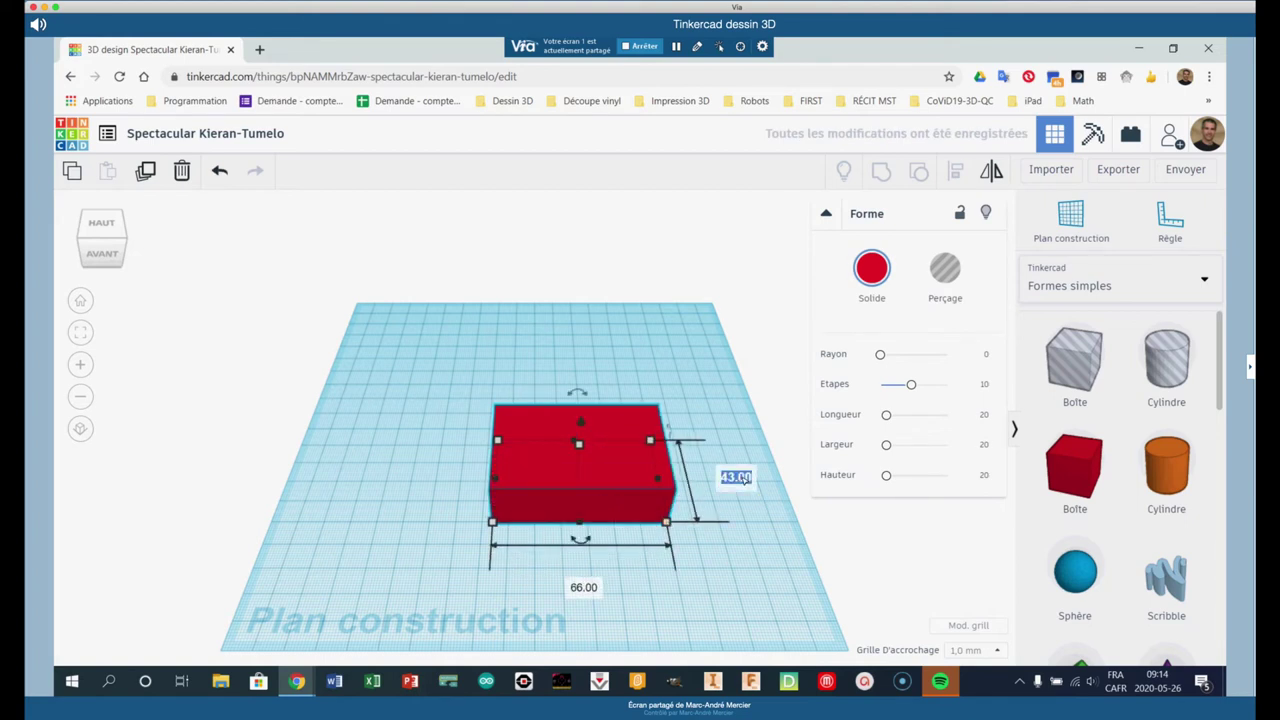
text(45)
key(Return)
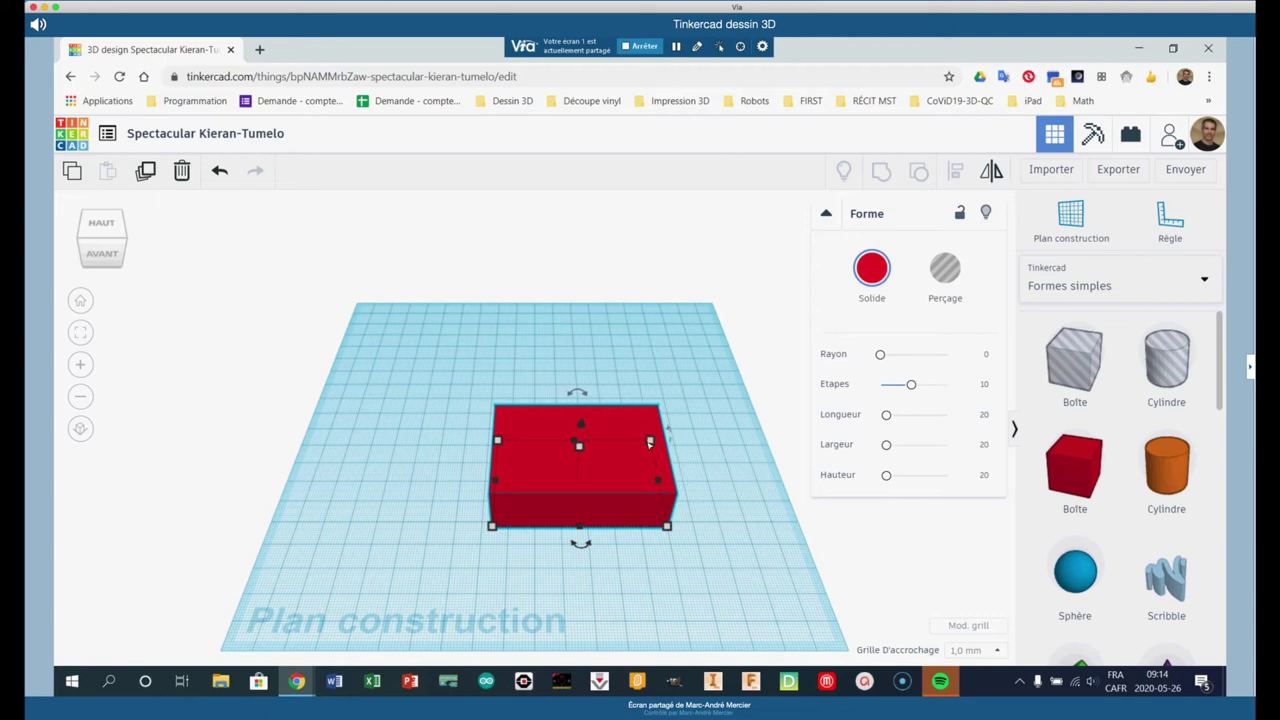
- Set the red box's height to 40 mm
click(723, 566)
right_drag(734, 586, 721, 573)
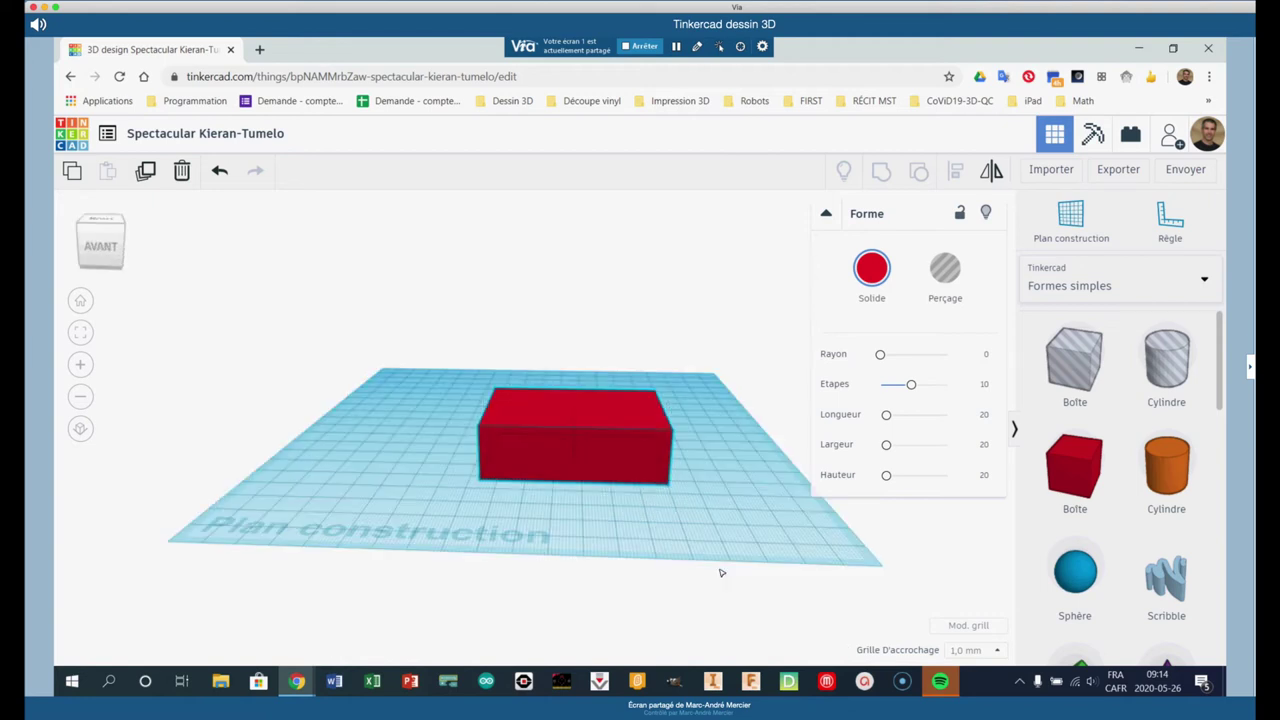
click(576, 431)
click(763, 491)
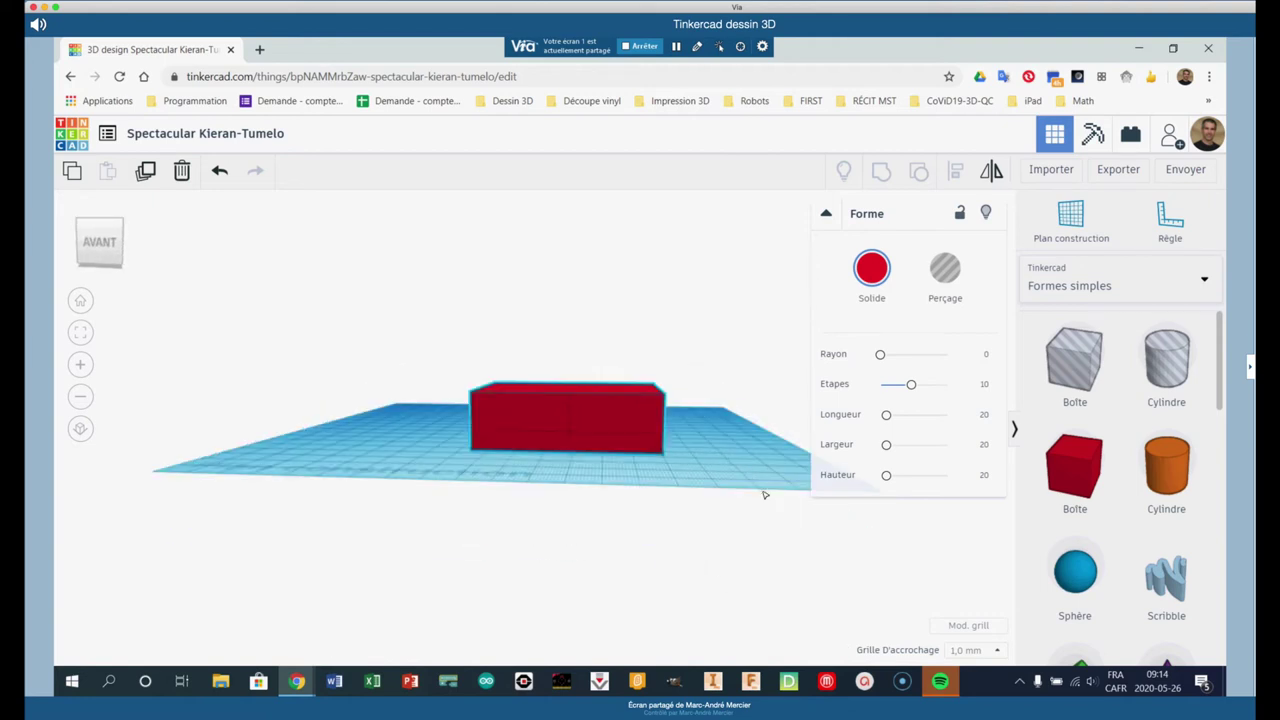
right_drag(763, 491, 725, 490)
click(560, 425)
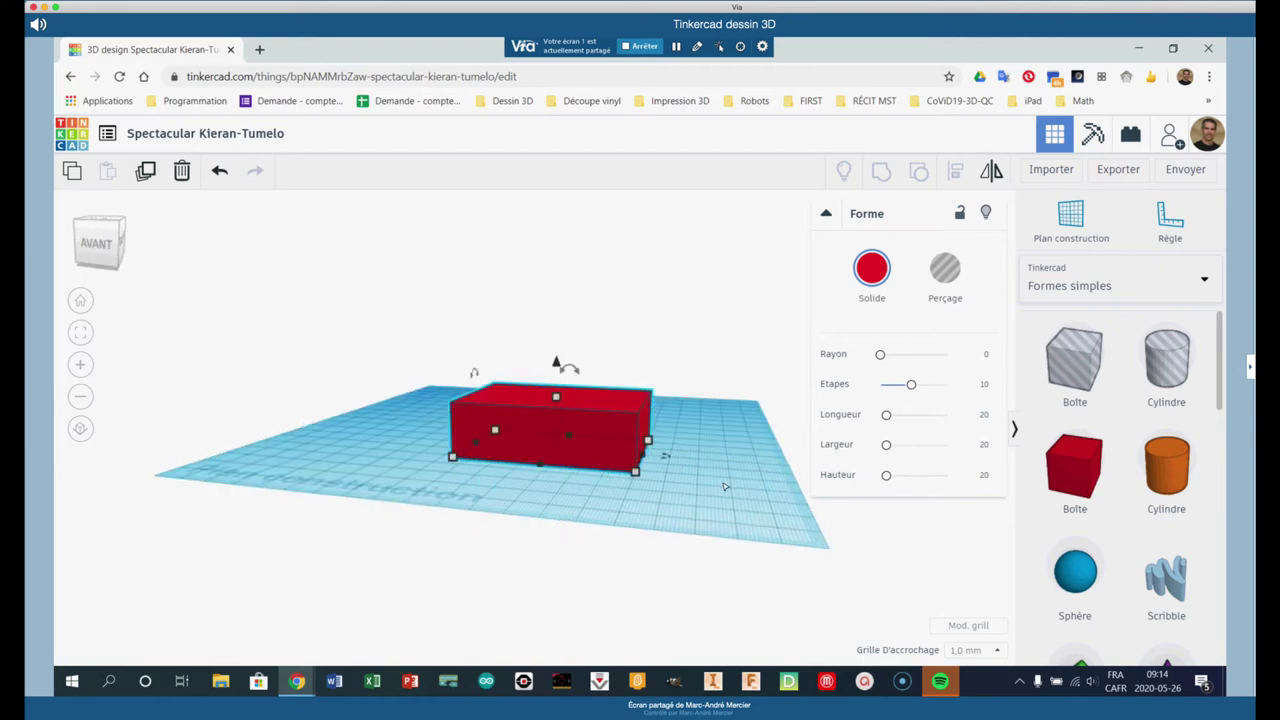
click(636, 422)
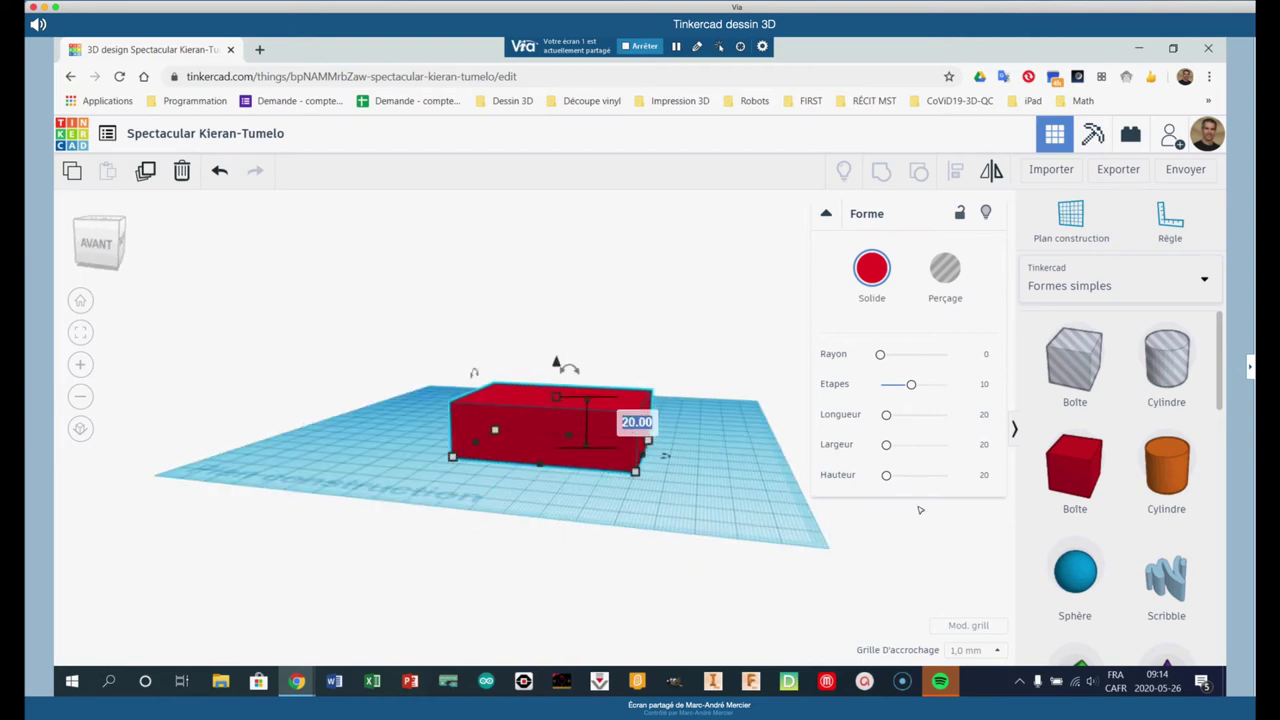
text(40)
key(Return)
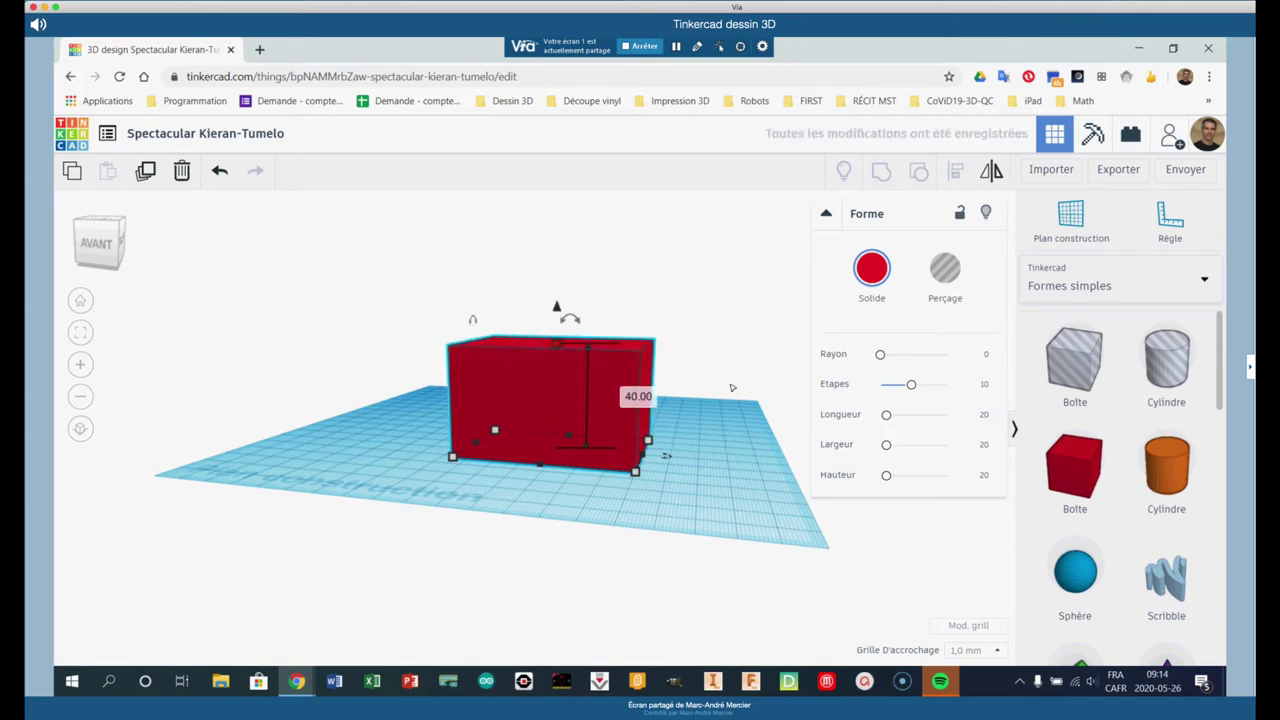
- Try raising the red box about 11 mm above the workplane, and undo the move
drag(557, 306, 568, 281)
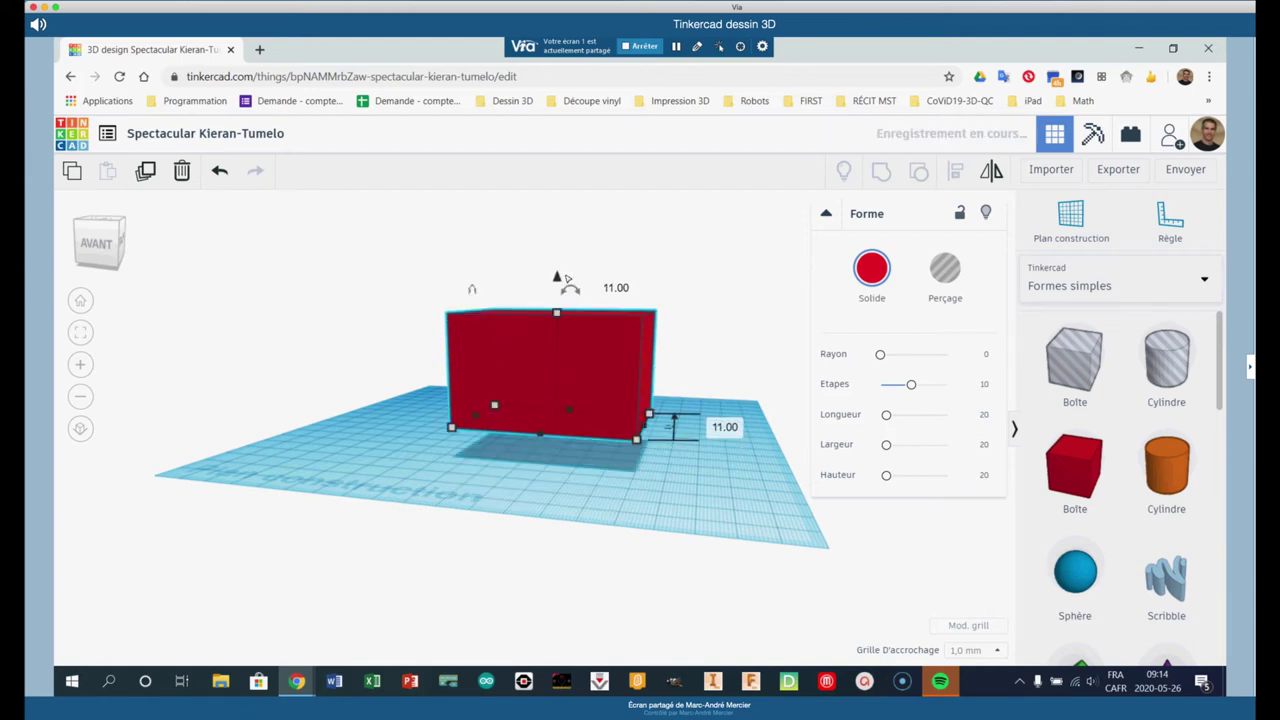
key(ctrl+z)
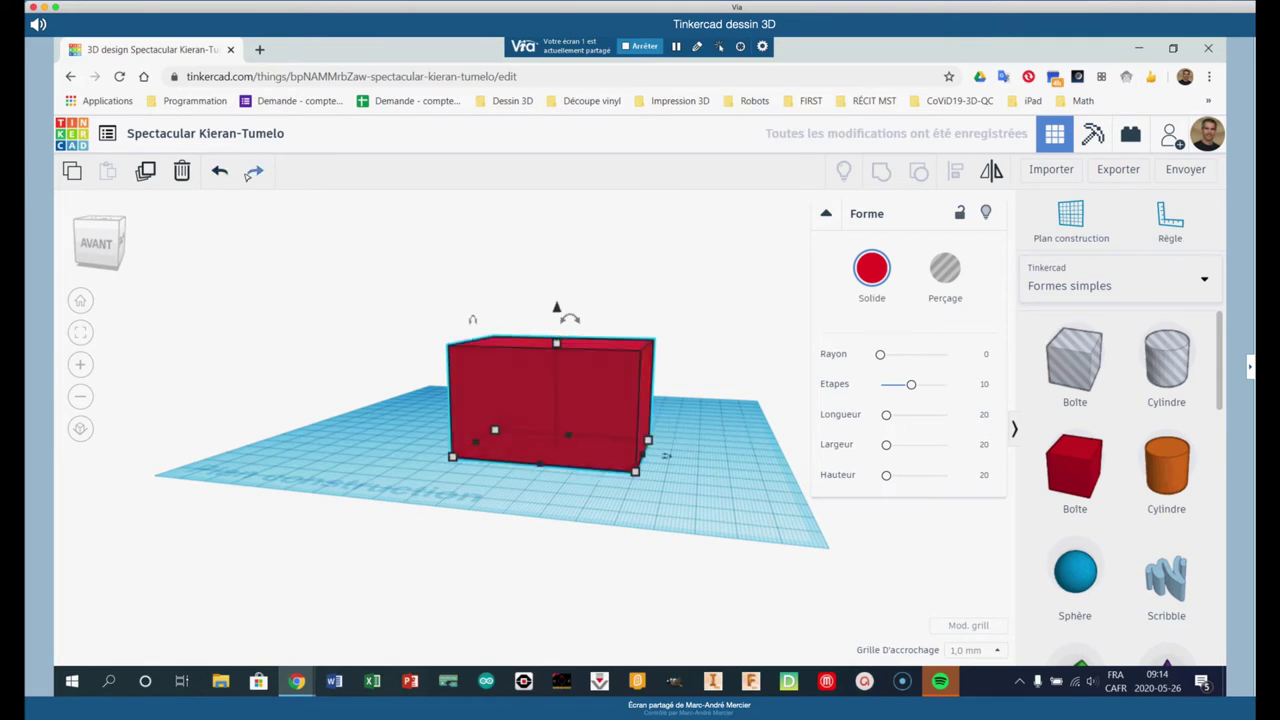
mouse_move(578, 325)
mouse_down()
mouse_move(610, 335)
mouse_move(566, 314)
mouse_up()
- Place an orange cylinder beside the red box and raise it about 37 mm above the workplane
right_drag(566, 314, 716, 498)
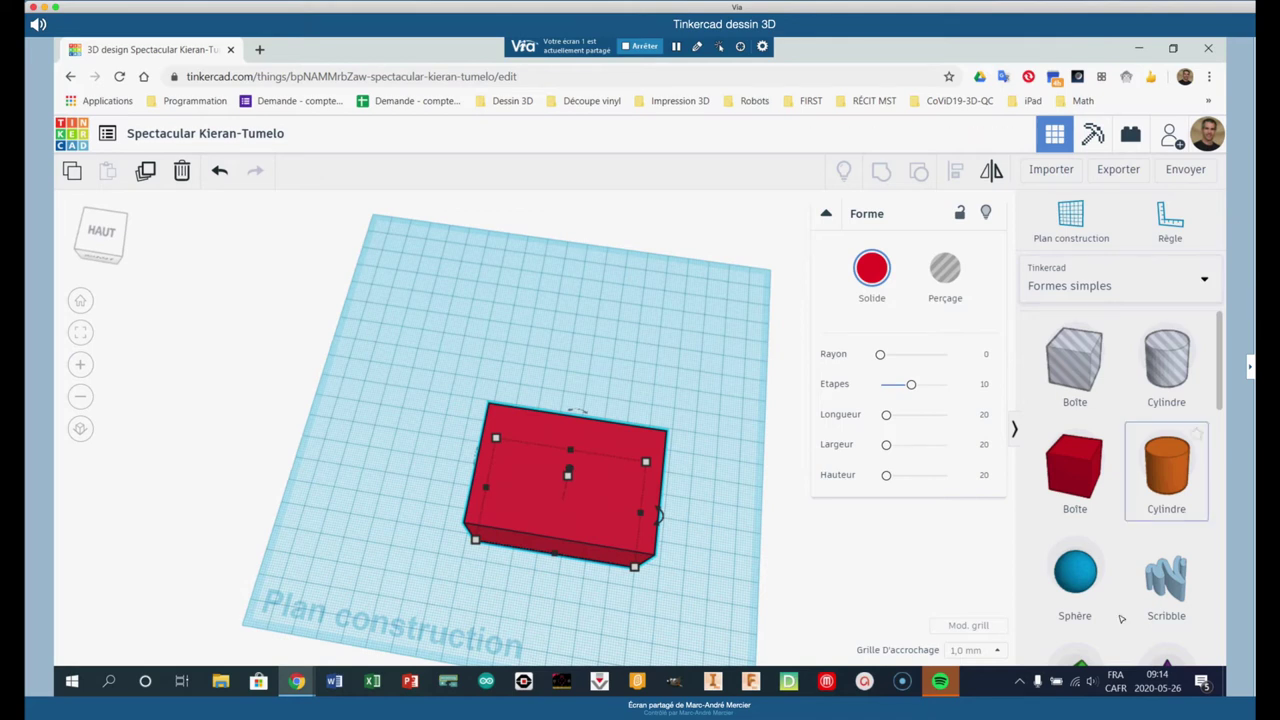
click(1180, 480)
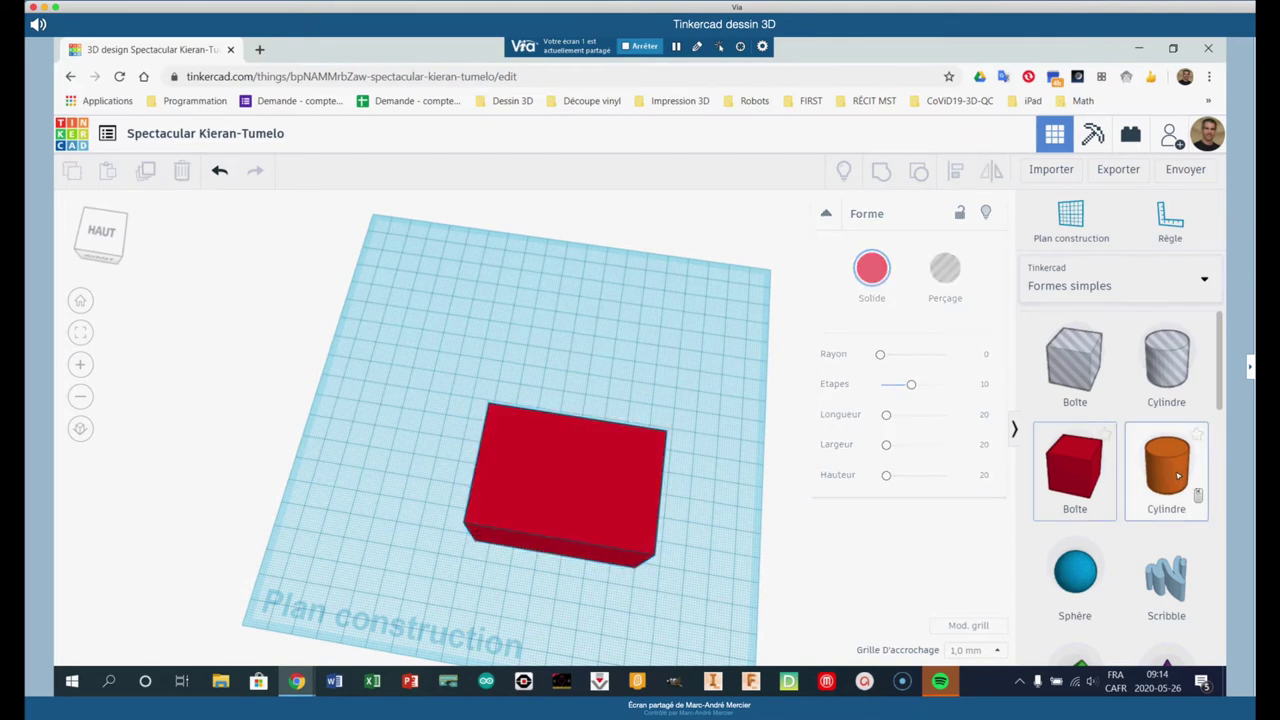
click(662, 495)
right_drag(660, 494, 658, 495)
drag(670, 362, 643, 247)
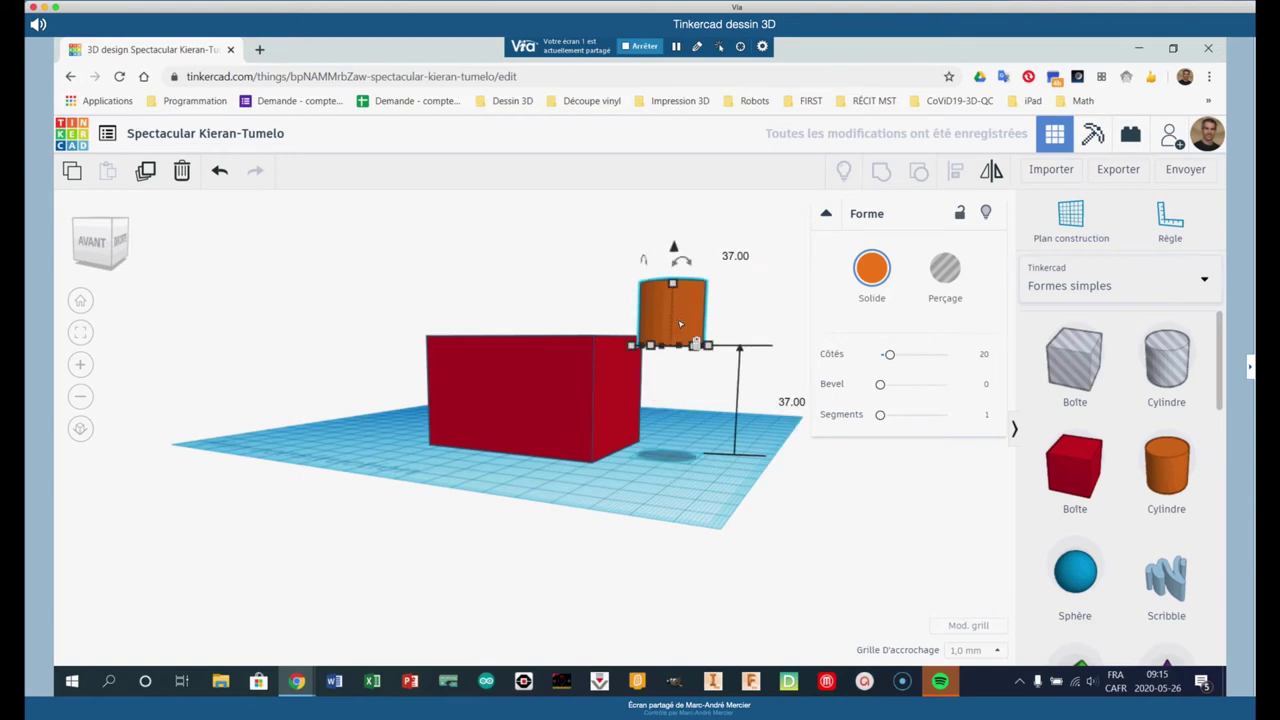
- Move the raised cylinder over the red box so it sits near the middle of the box's top face
drag(673, 324, 563, 324)
right_drag(563, 324, 728, 456)
drag(609, 556, 575, 517)
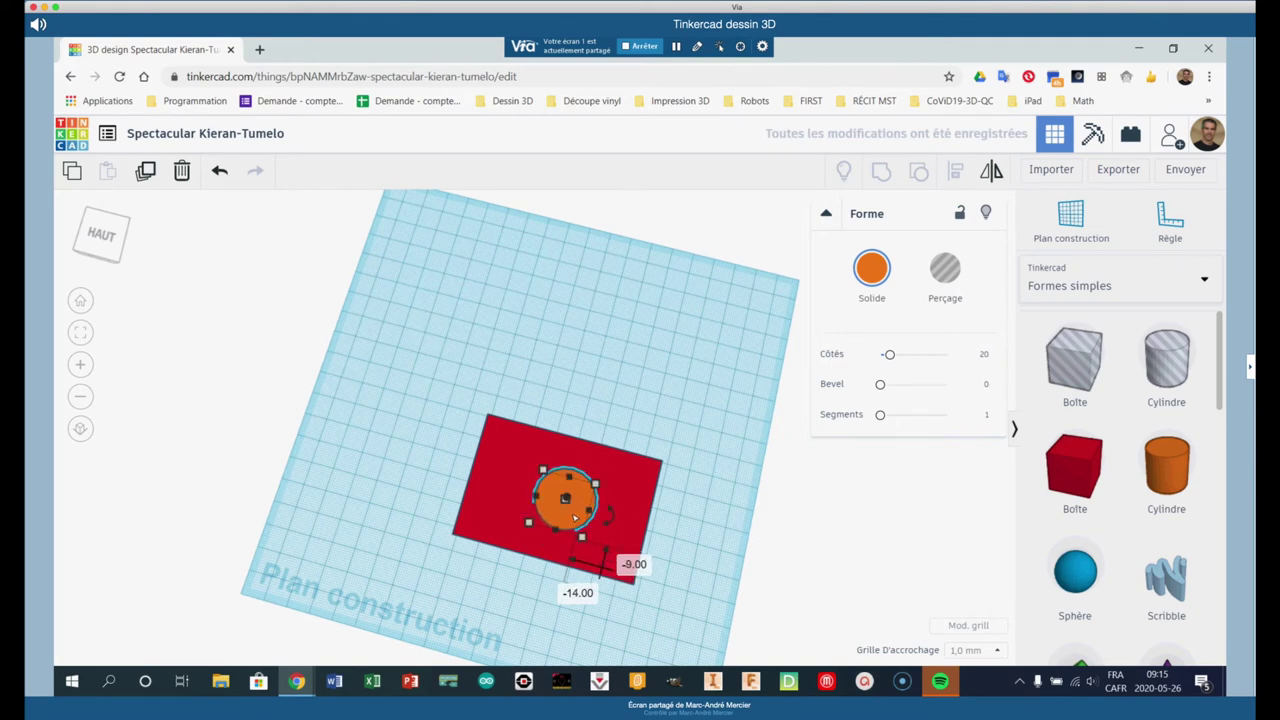
right_drag(723, 534, 745, 465)
click(593, 450)
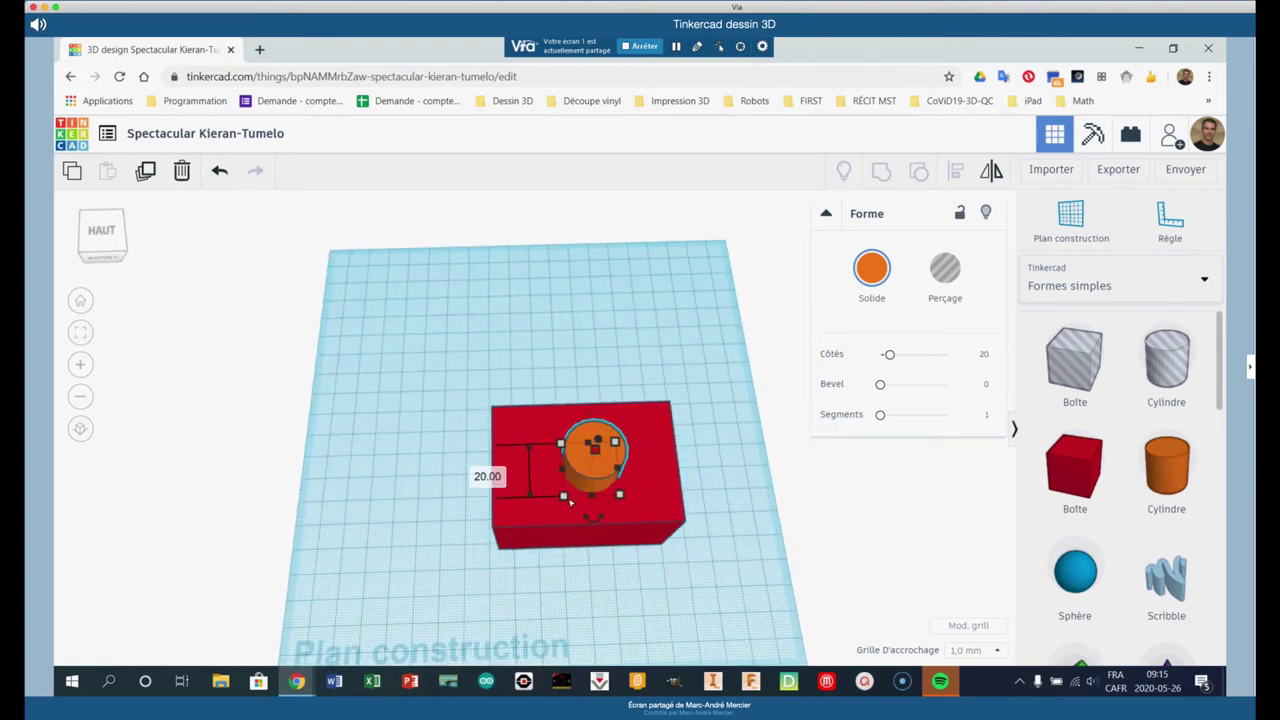
- Group the red box and the cylinder into a single shape
mouse_move(403, 343)
mouse_down()
mouse_move(740, 590)
mouse_move(397, 346)
mouse_up()
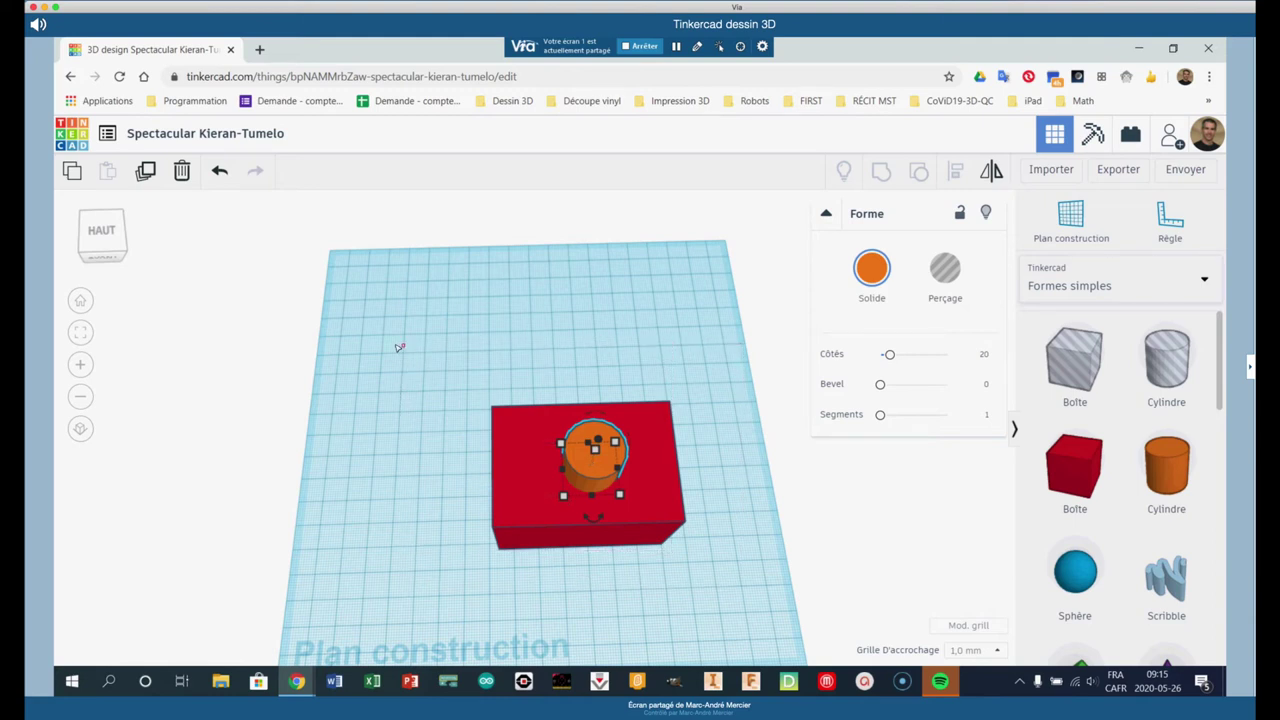
drag(530, 422, 730, 569)
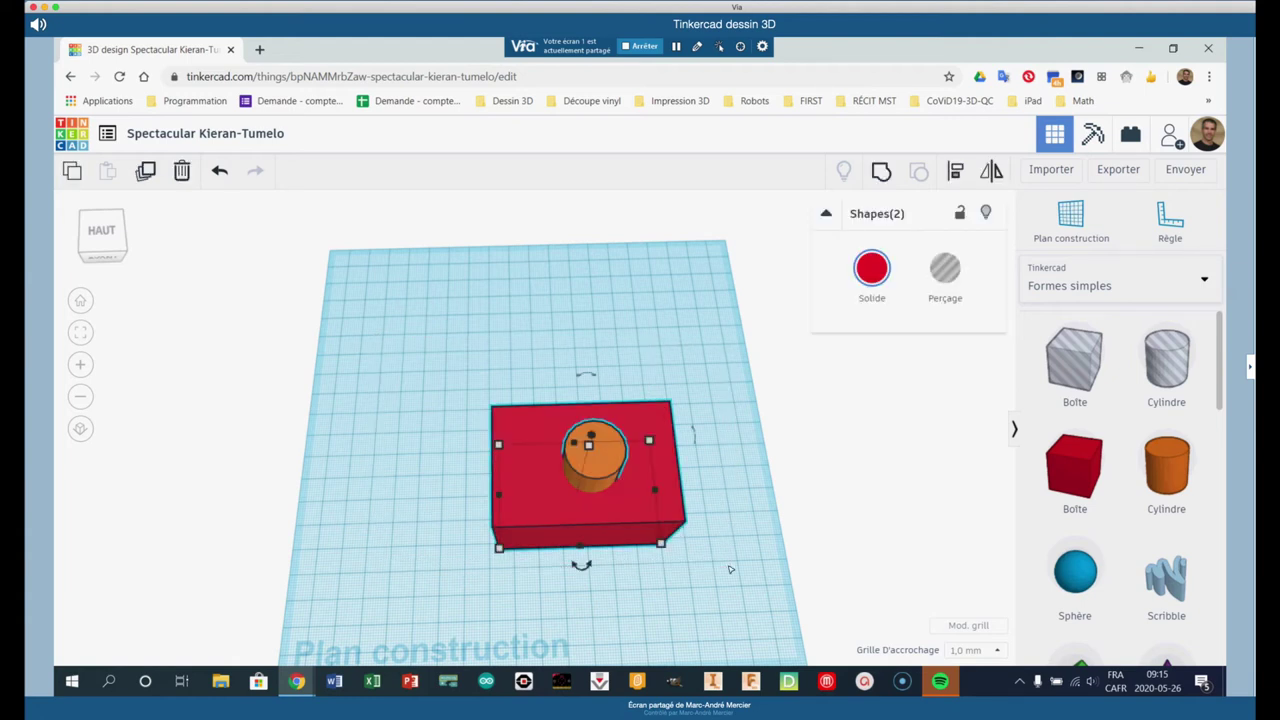
click(881, 171)
drag(737, 486, 762, 571)
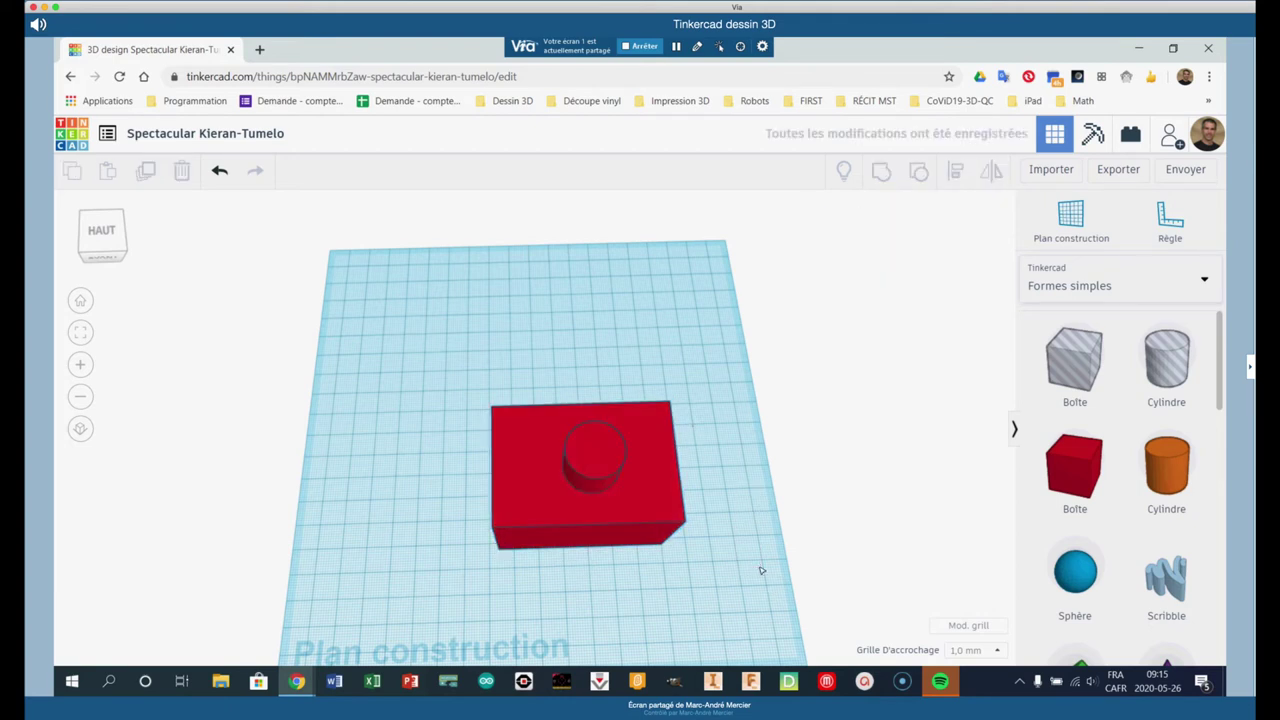
- Move the grouped shape about 9 mm to the left and 7 mm toward the back, and ungroup it
drag(667, 542, 691, 459)
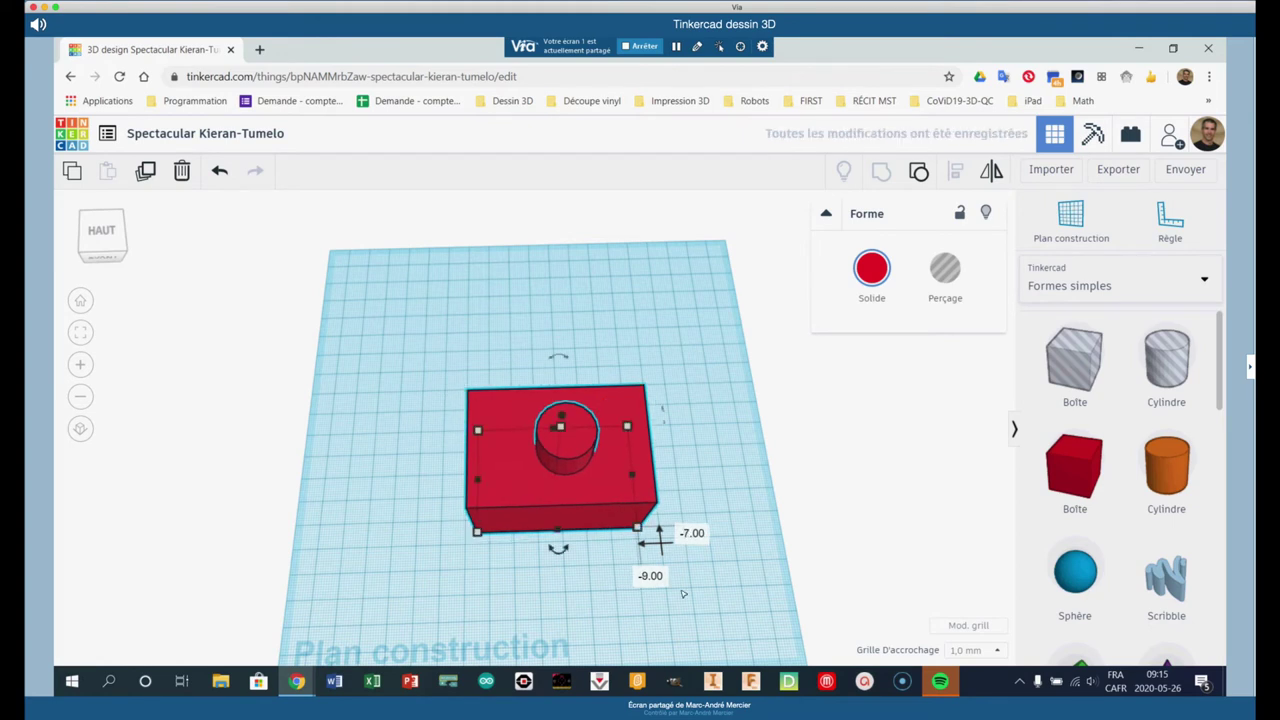
click(714, 609)
drag(602, 557, 460, 383)
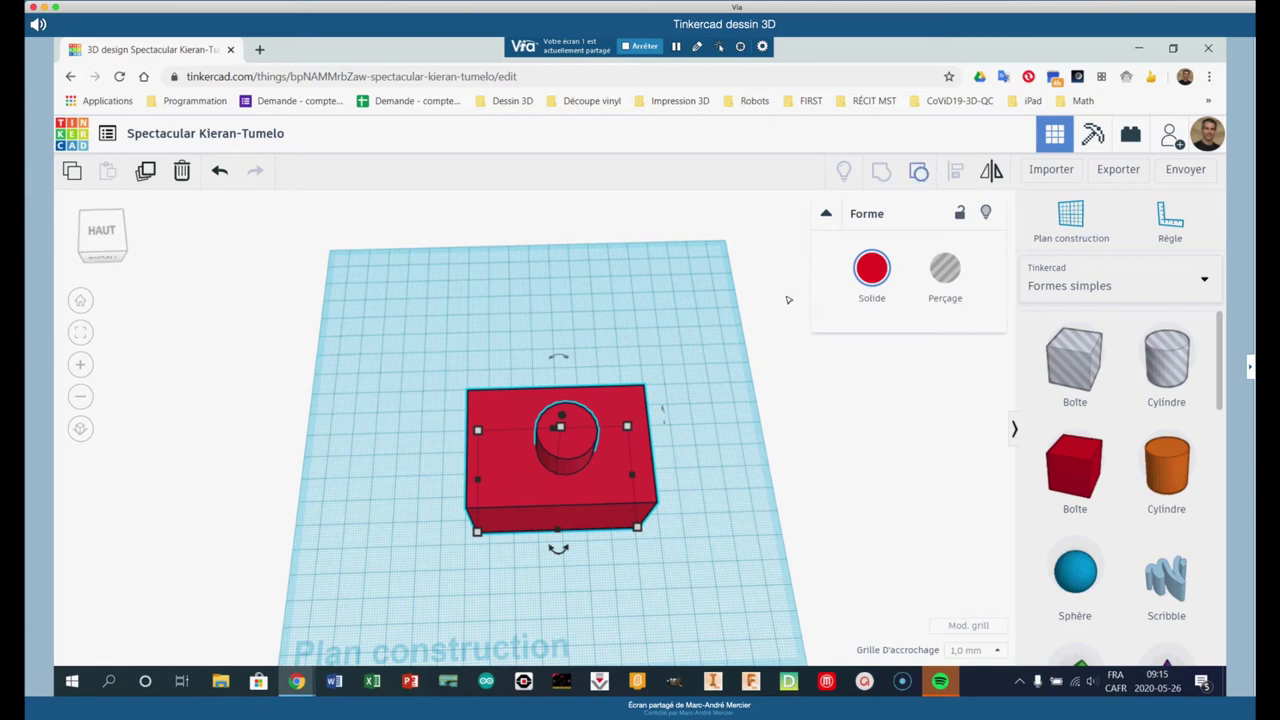
click(919, 172)
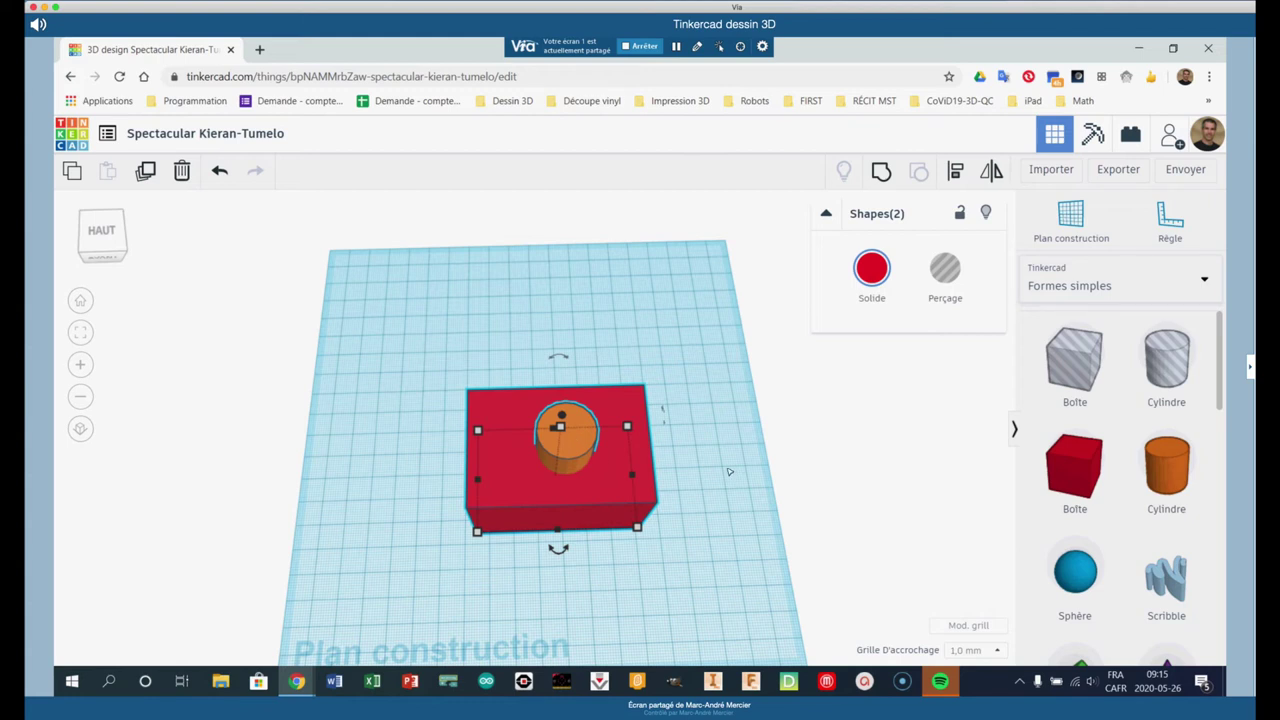
click(791, 463)
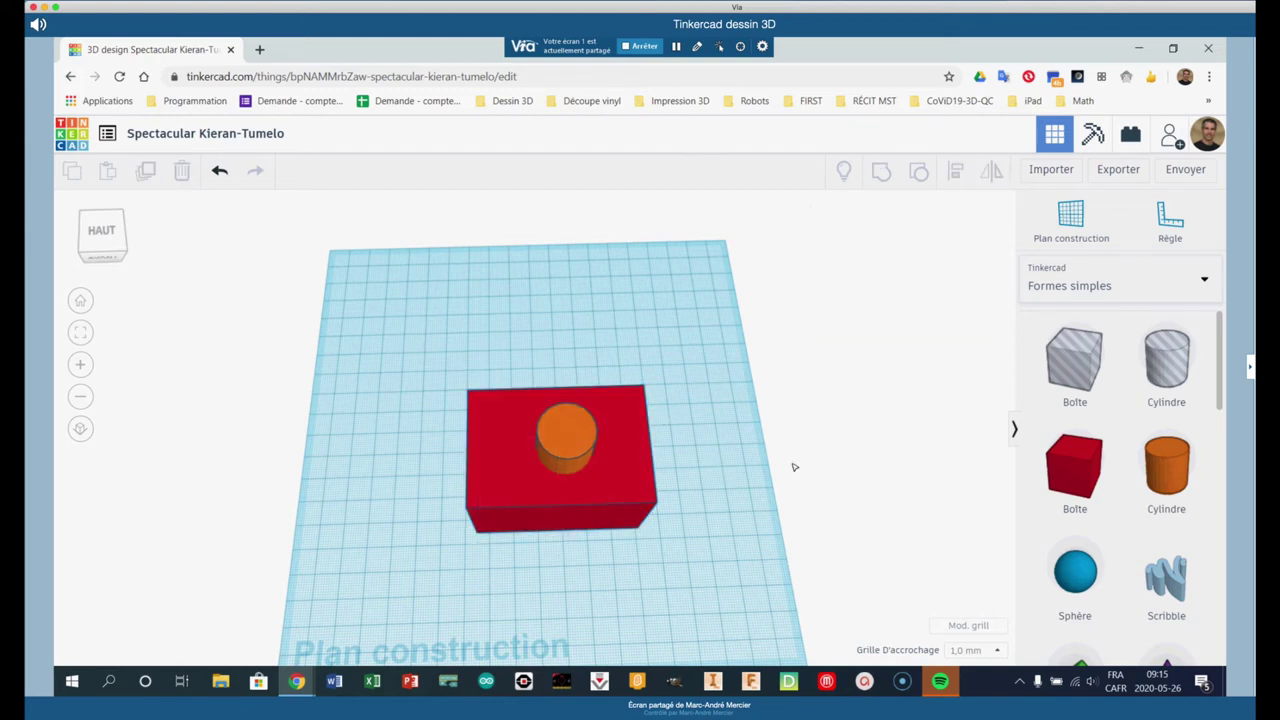
- Reduce the cylinder's number of sides to 17 and turn it into a hole (Perçage)
click(588, 457)
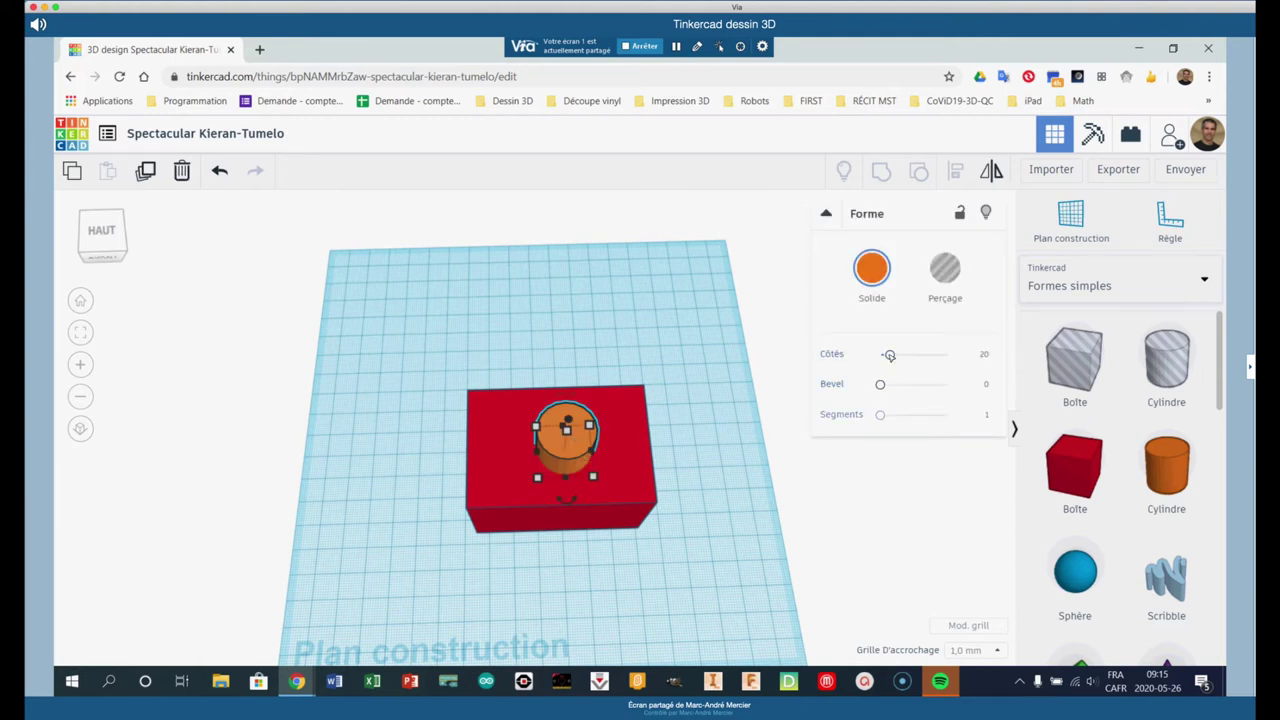
mouse_move(889, 354)
mouse_down()
mouse_move(960, 355)
mouse_move(888, 355)
mouse_move(903, 384)
mouse_move(937, 384)
mouse_move(881, 390)
mouse_move(886, 354)
mouse_up()
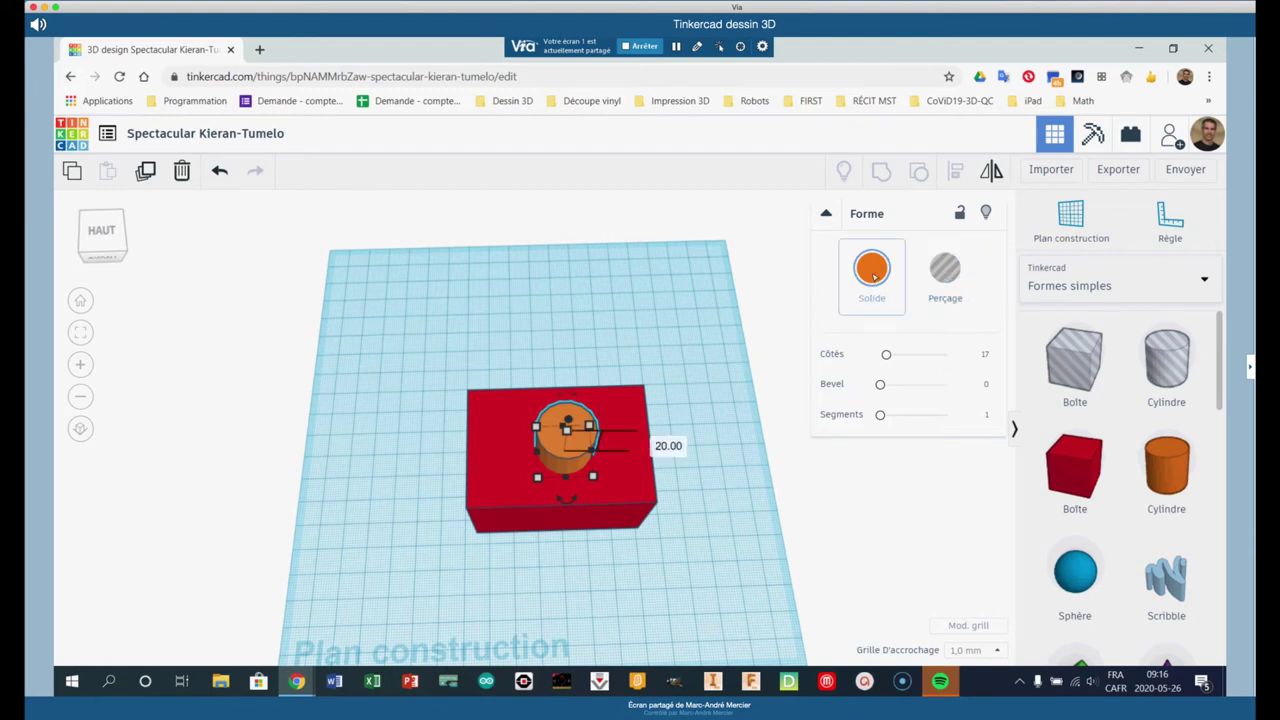
click(945, 268)
click(596, 304)
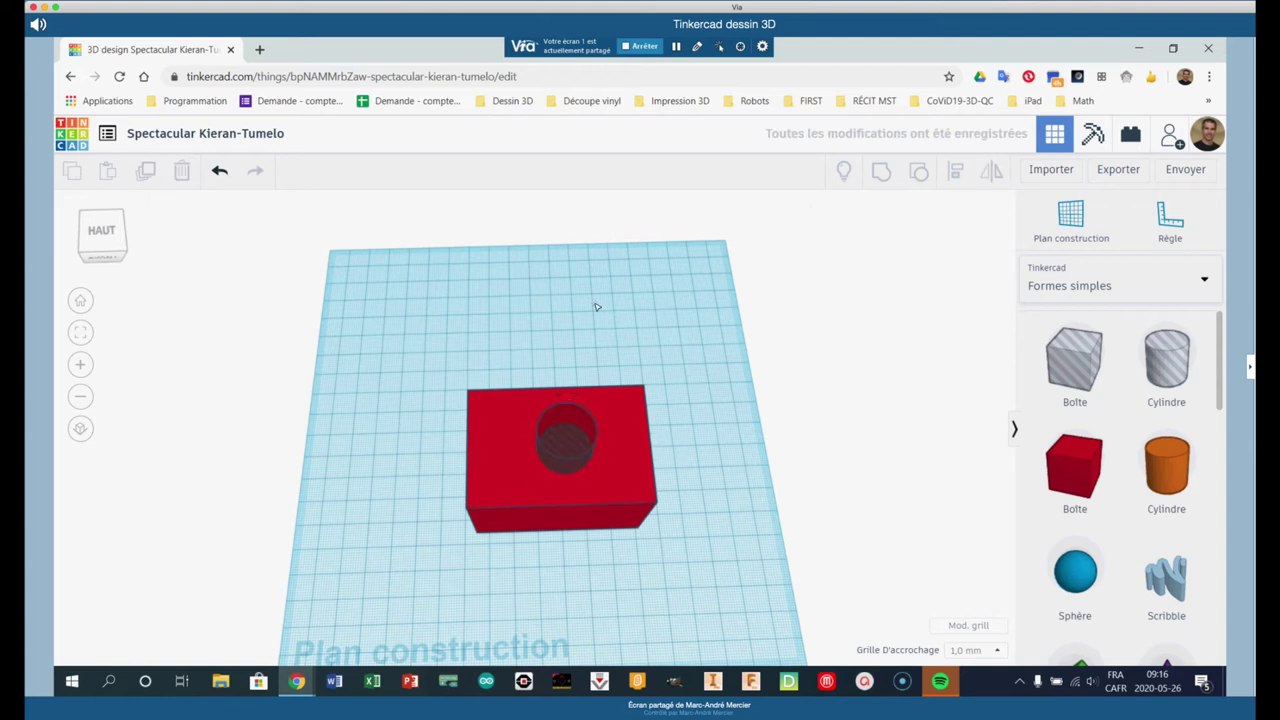
- Group the red box with the cylindrical hole to cut a round recess in the box's top face
drag(425, 340, 693, 547)
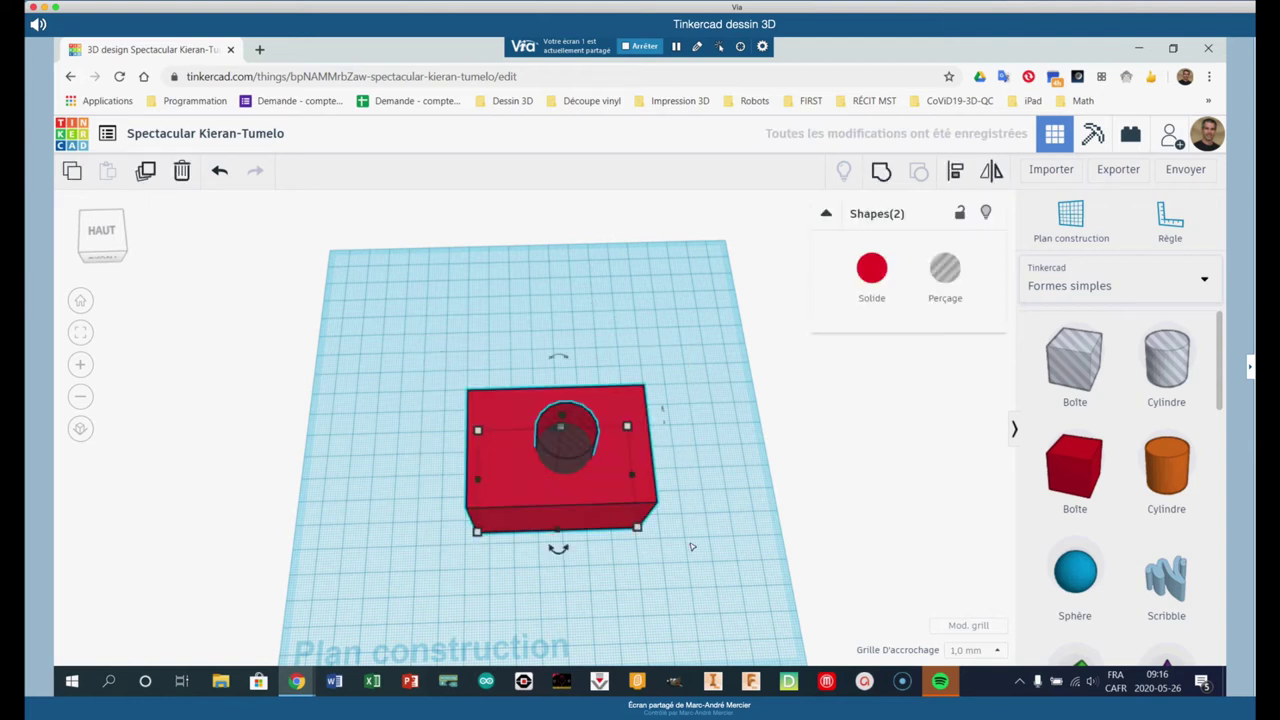
click(881, 171)
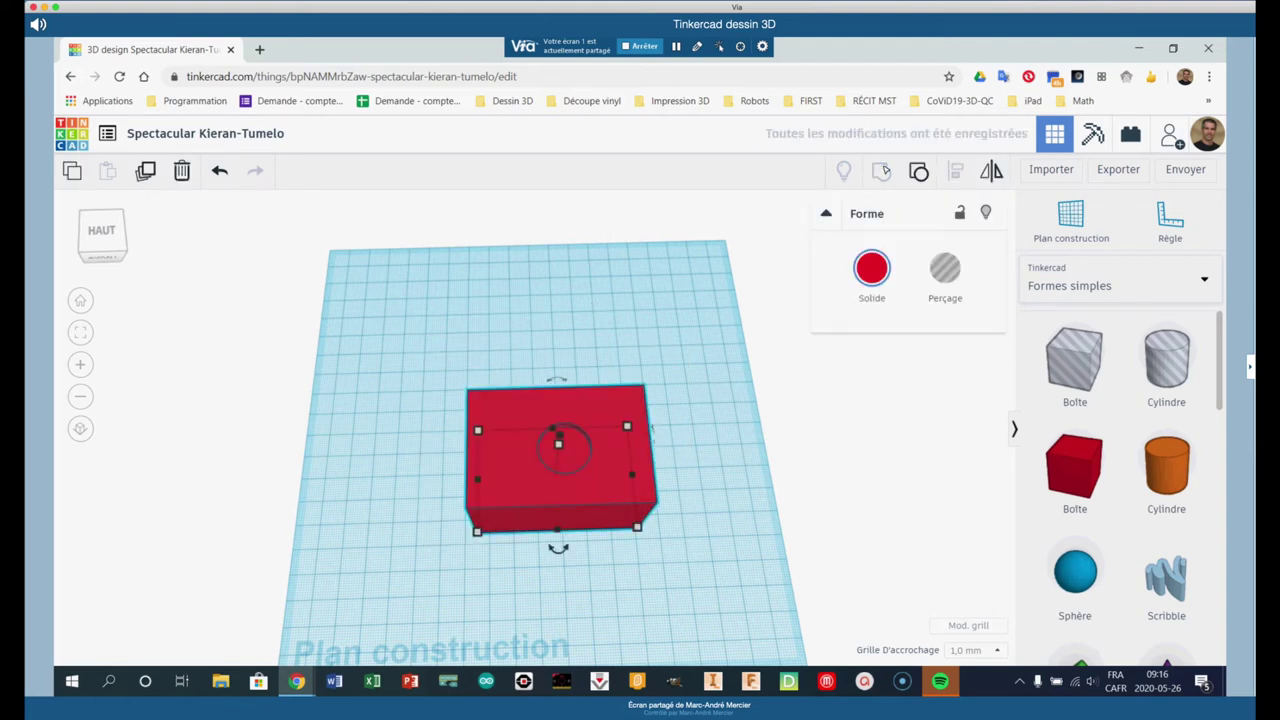
right_drag(701, 585, 634, 558)
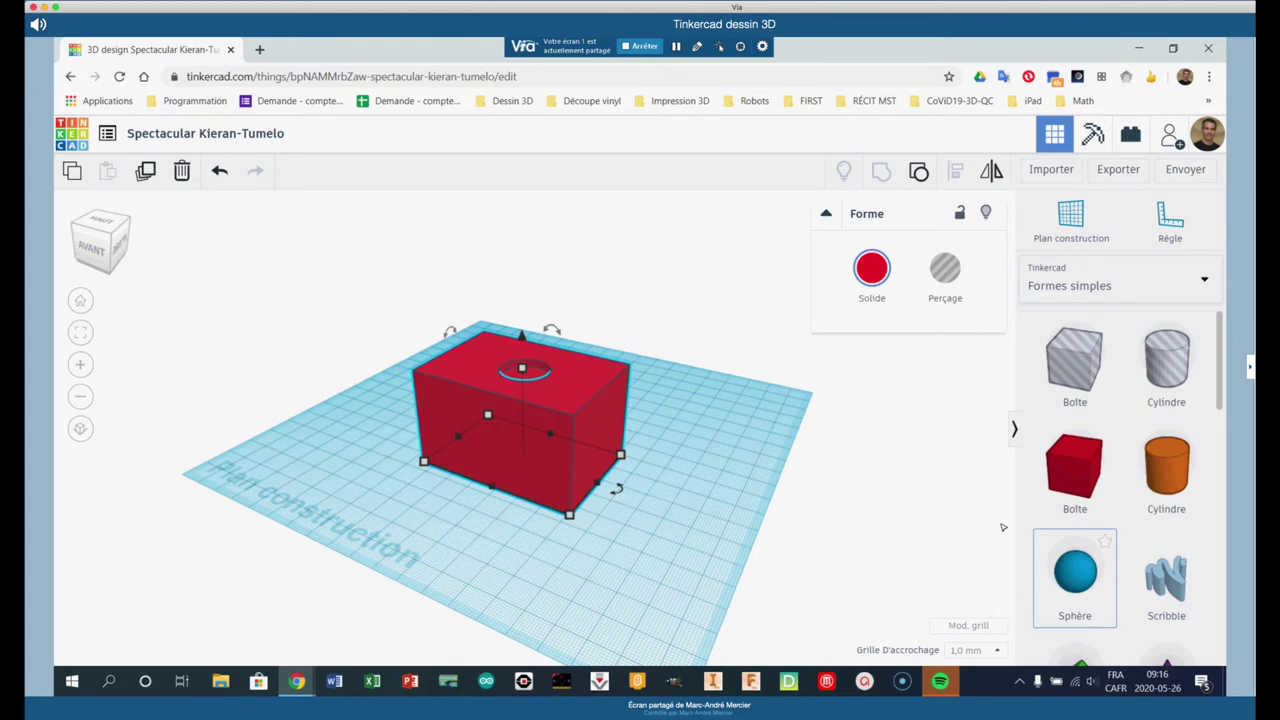
click(1076, 578)
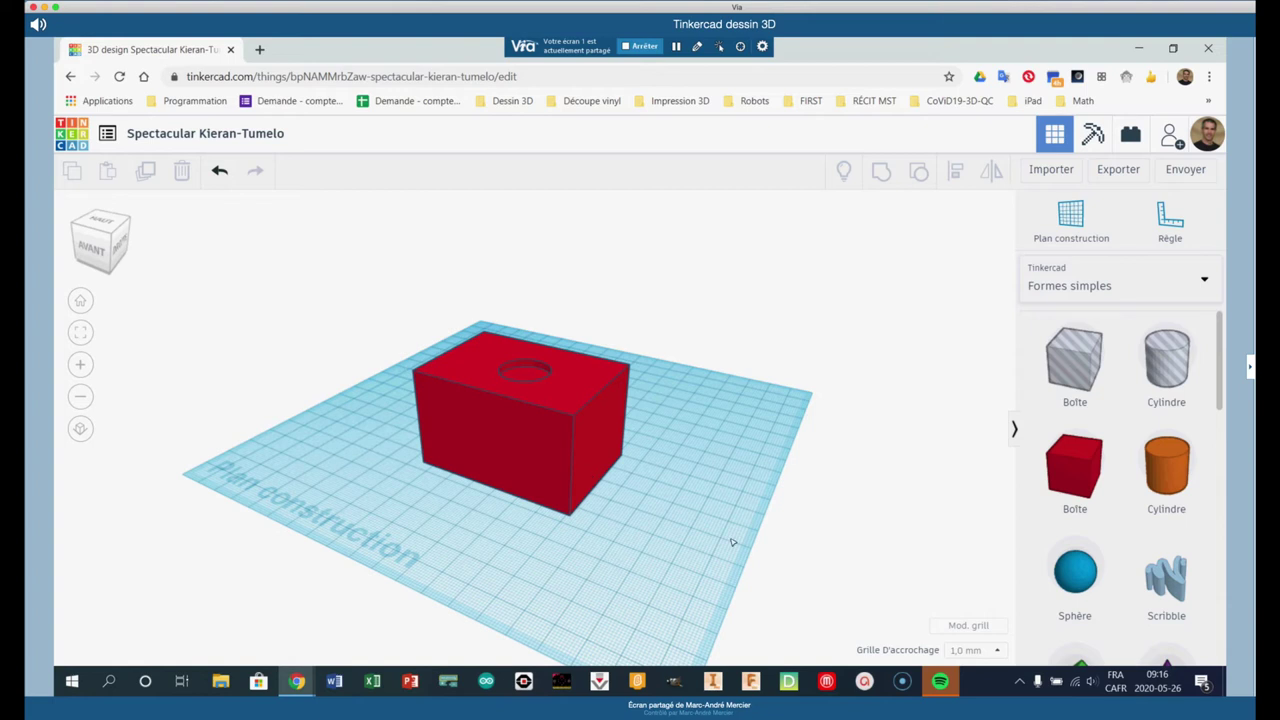
- Set the workplane on the red box's right end face and place a sphere on that face
click(1073, 220)
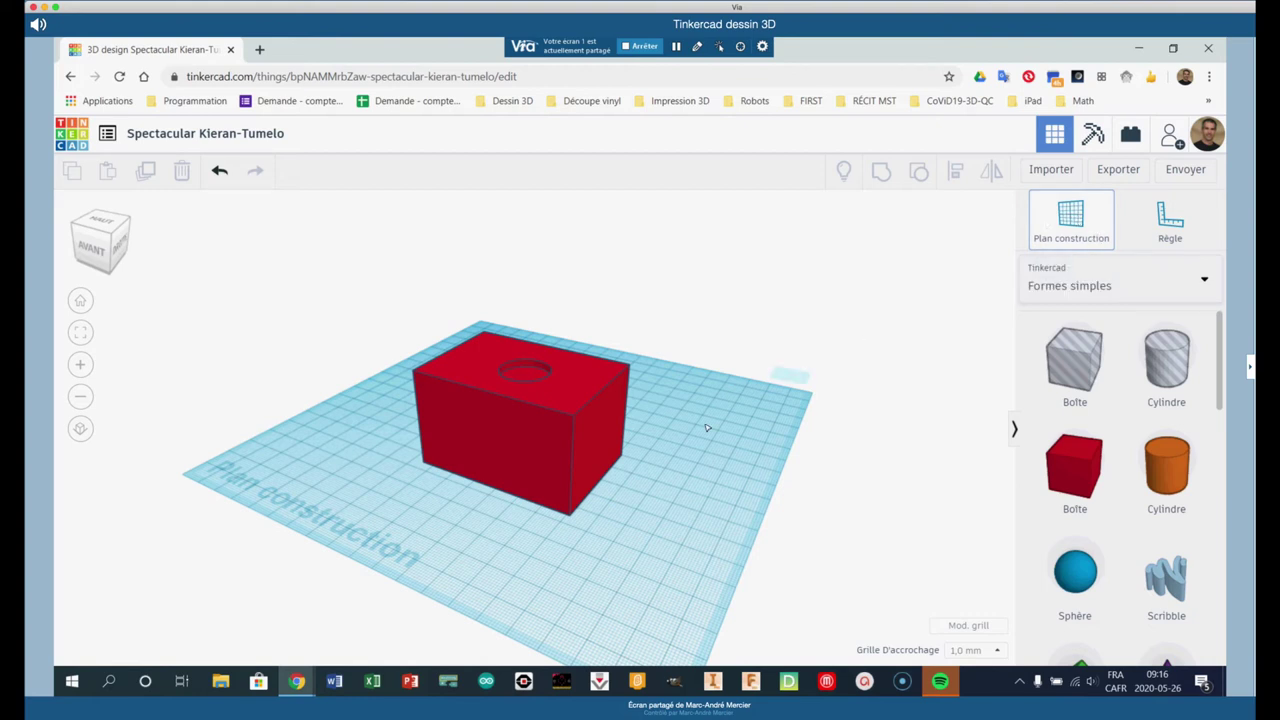
click(612, 448)
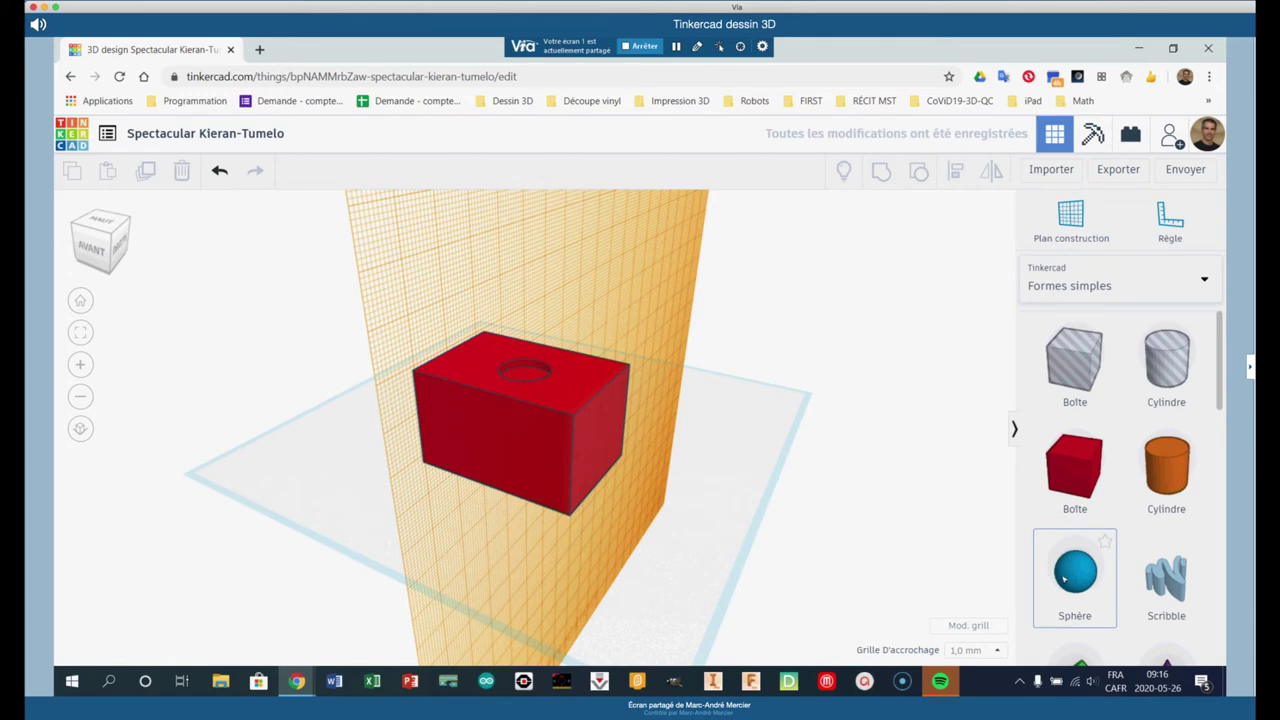
drag(1064, 578, 598, 405)
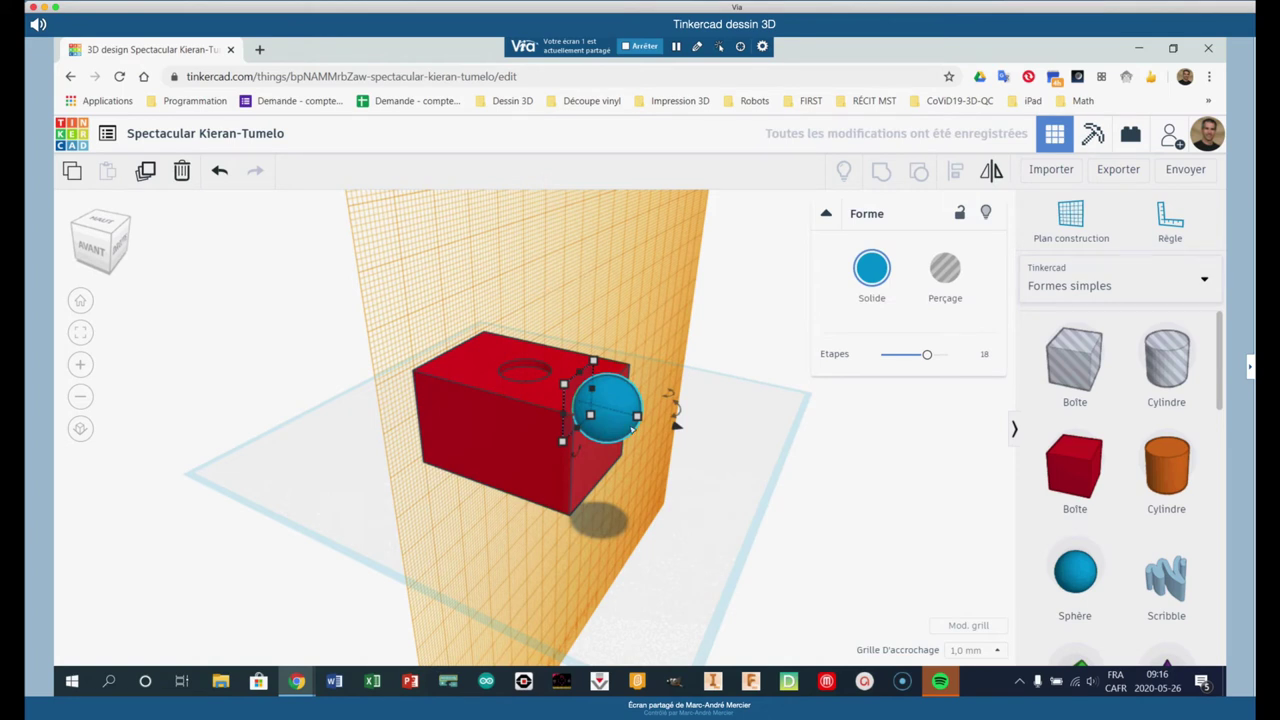
- Shift the sphere on the end face and sink it about 8 mm into the red box
drag(605, 398, 622, 424)
key(Left)
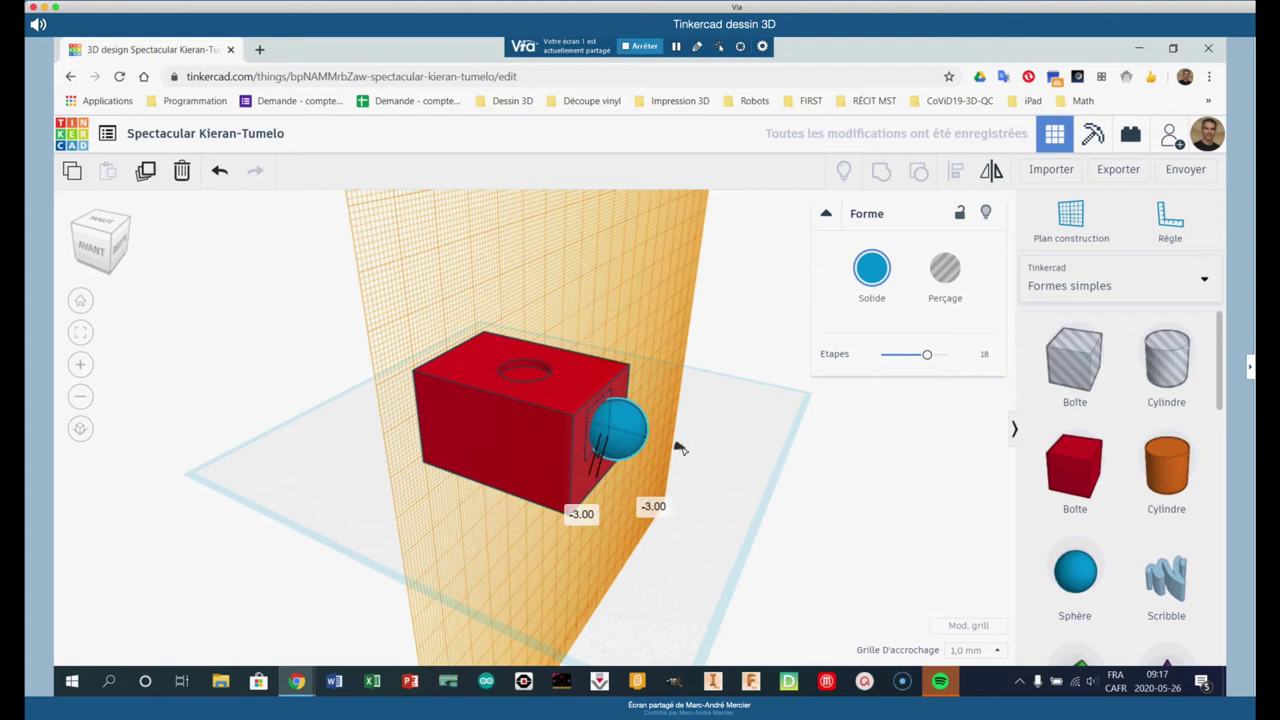
key(Left)
key(Left)
key(Left)
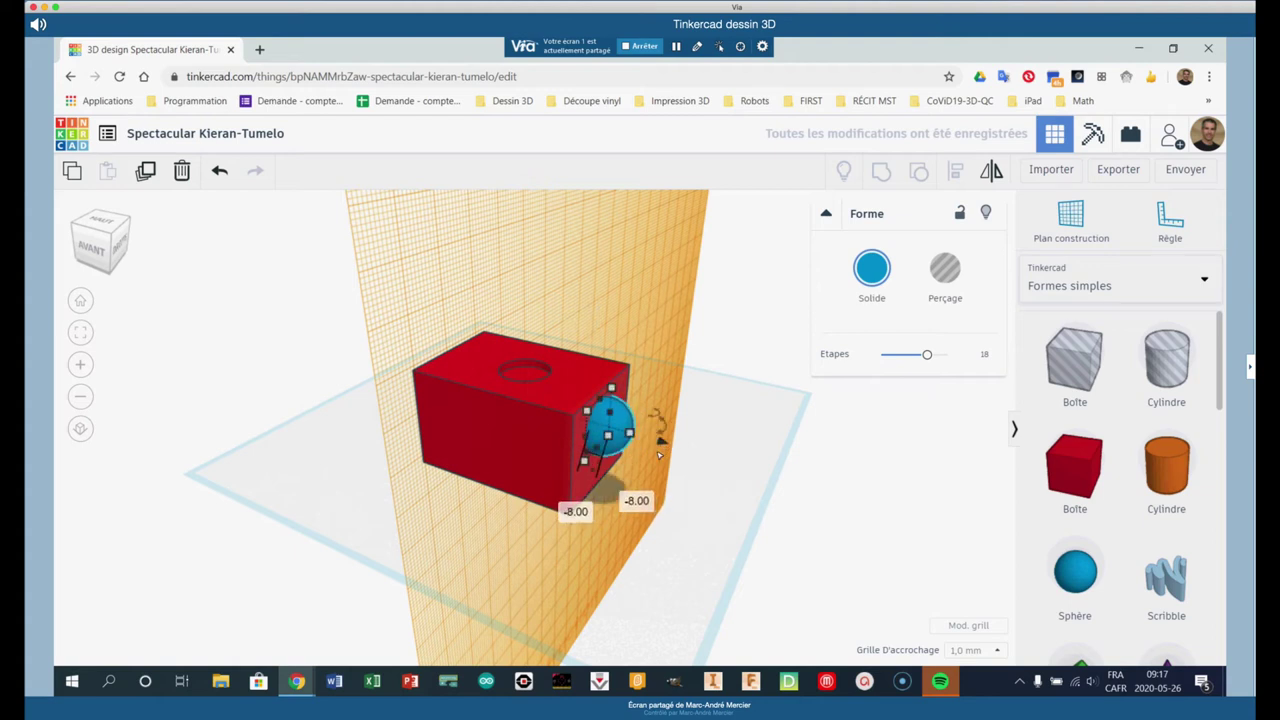
- Align the sphere with the red box so it is centred across the width and height of the end face
right_drag(692, 456, 569, 395)
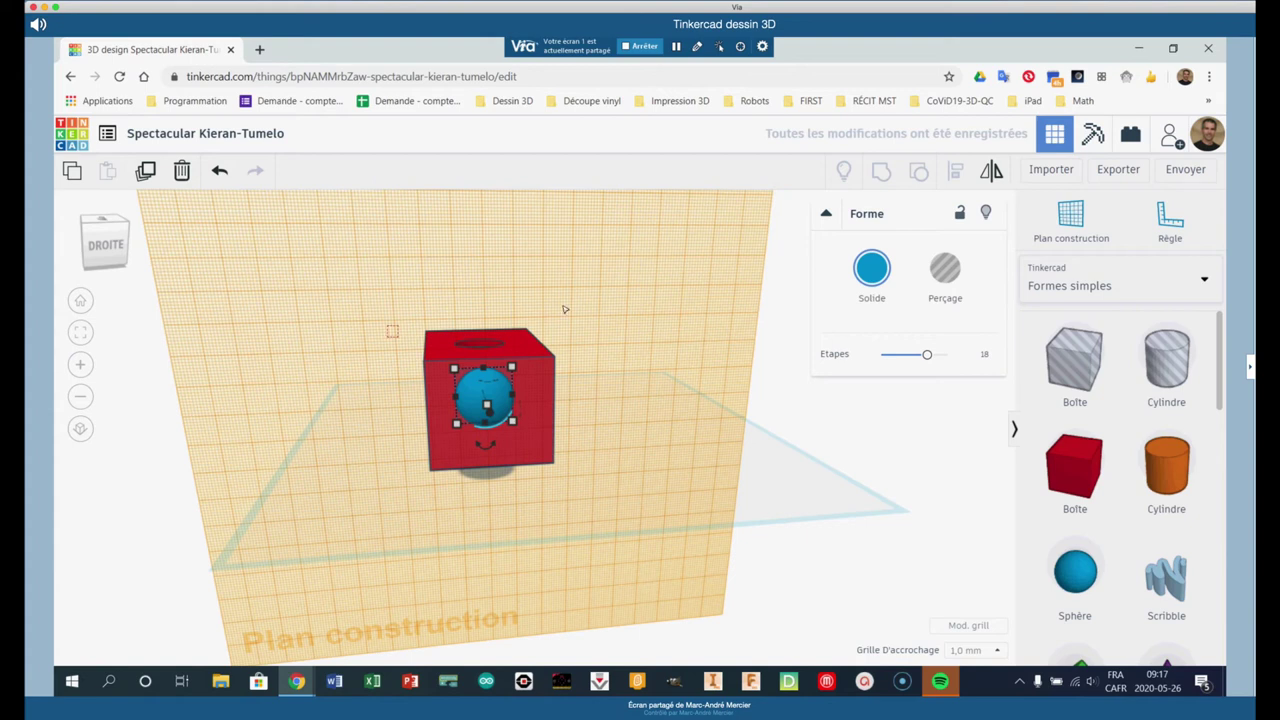
drag(391, 329, 578, 489)
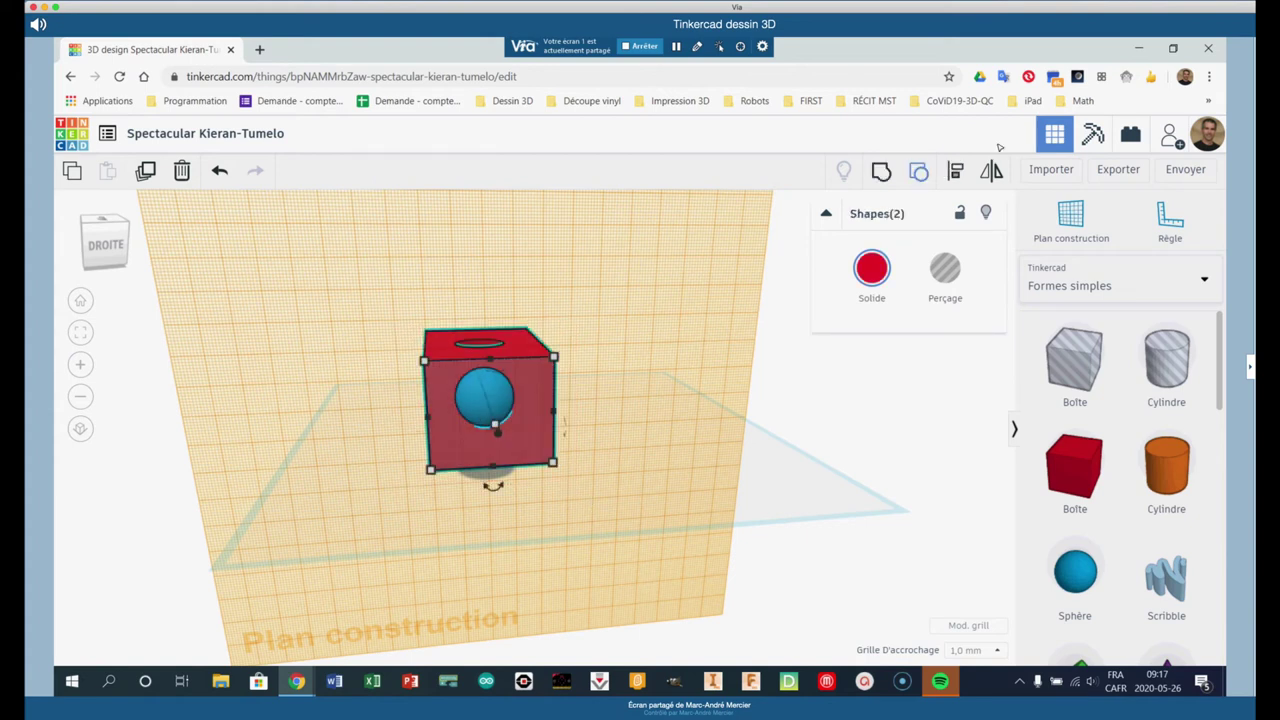
click(955, 171)
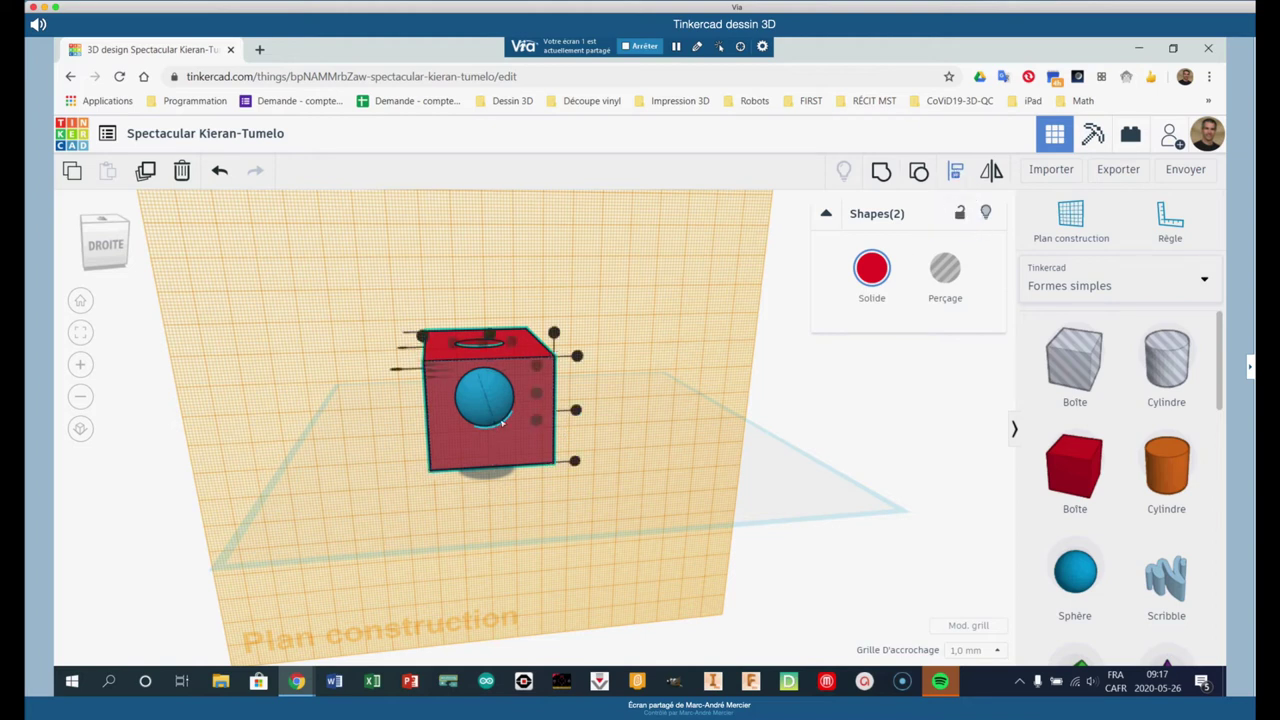
click(490, 337)
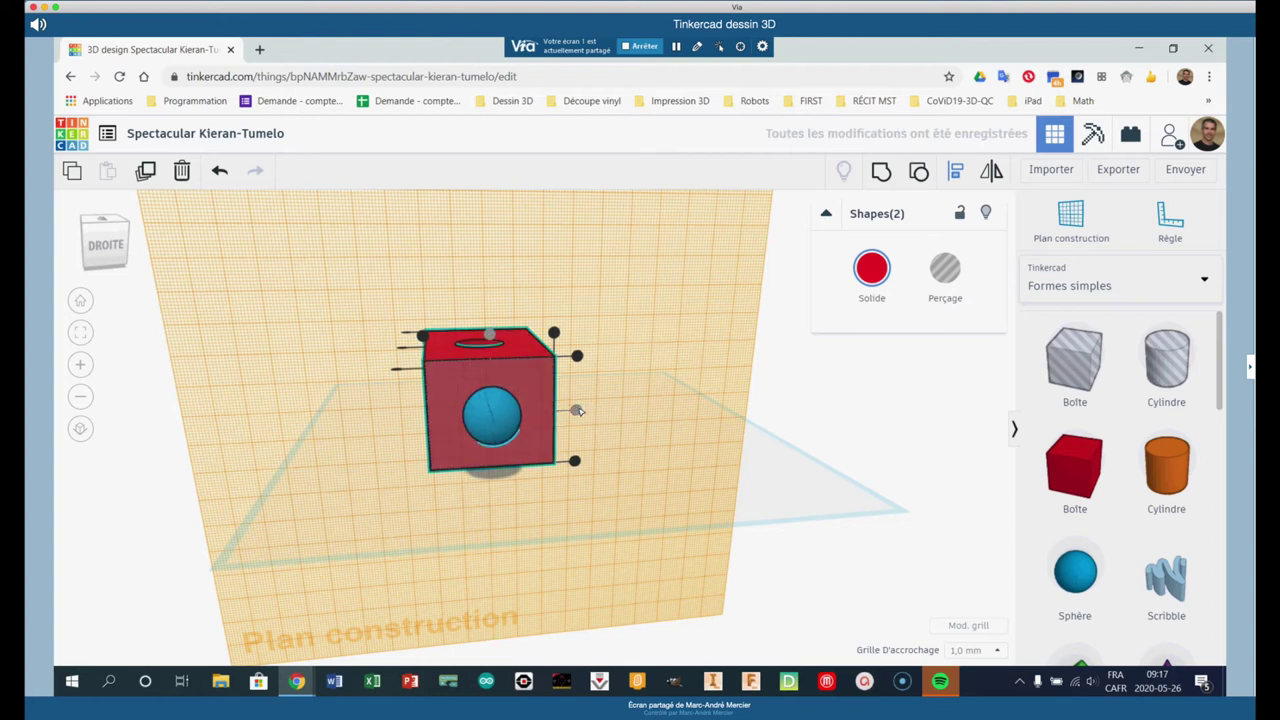
right_drag(636, 462, 848, 451)
key(l)
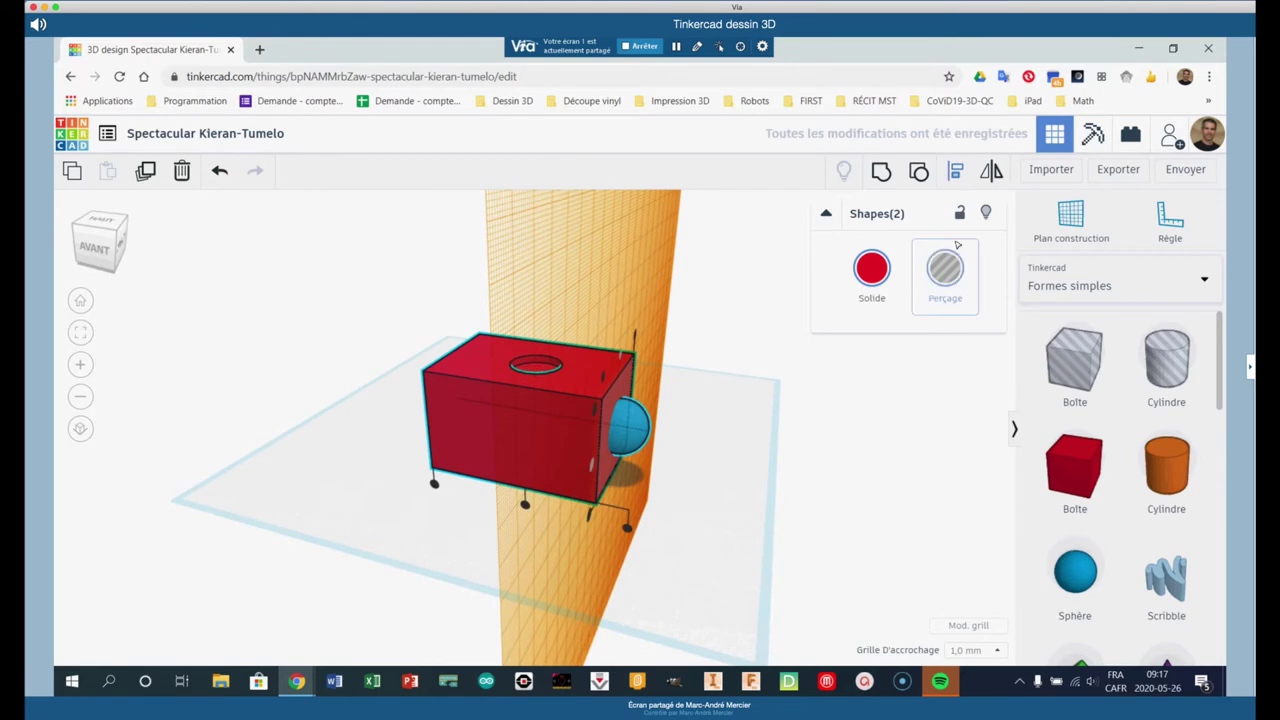
- Turn the sphere into a hole (Perçage) and group it with the box to cut a rounded recess in the end face
click(690, 460)
click(637, 435)
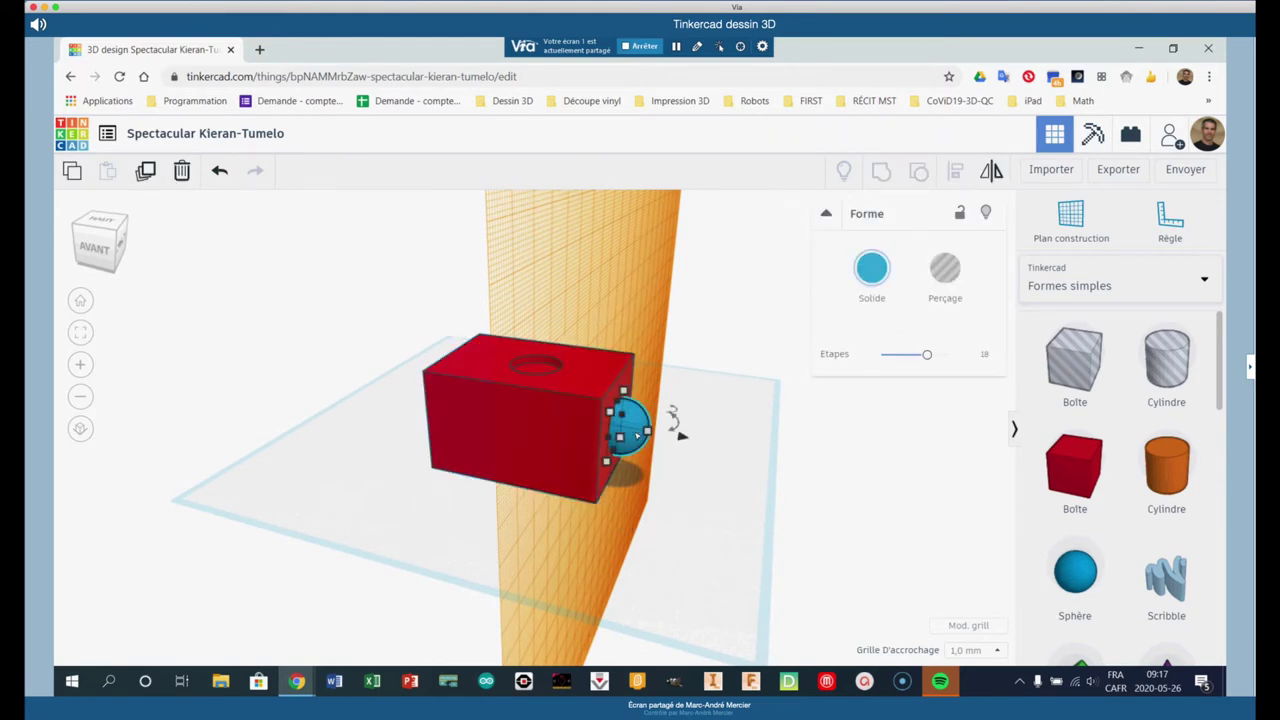
click(945, 268)
drag(642, 440, 729, 506)
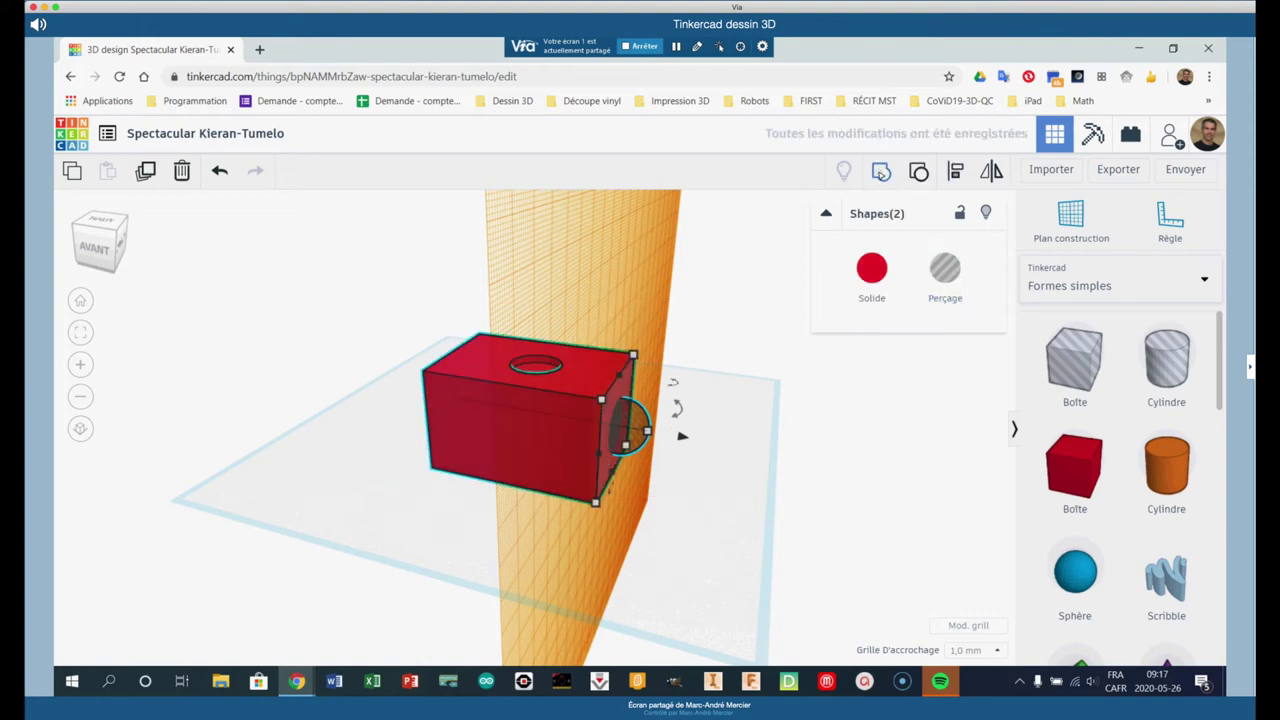
click(880, 172)
click(774, 576)
right_drag(774, 576, 729, 527)
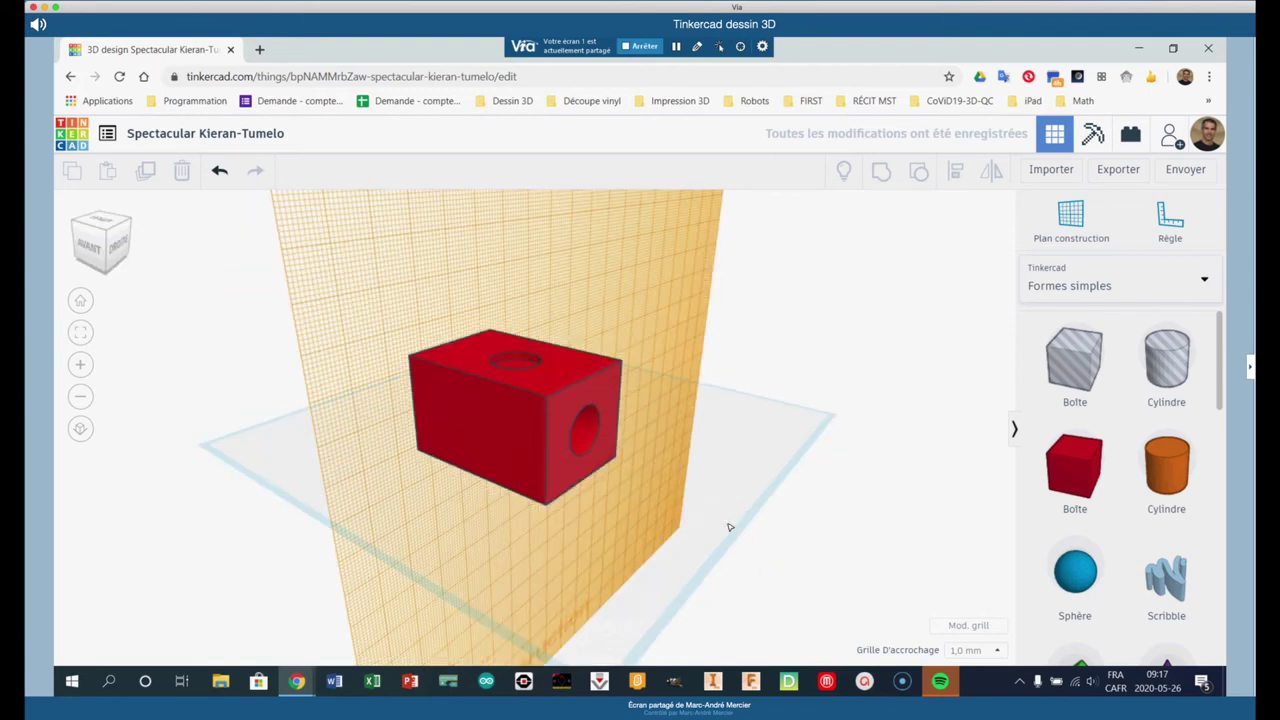
- Switch to the Tinkercad browser window and maximize it
click(643, 46)
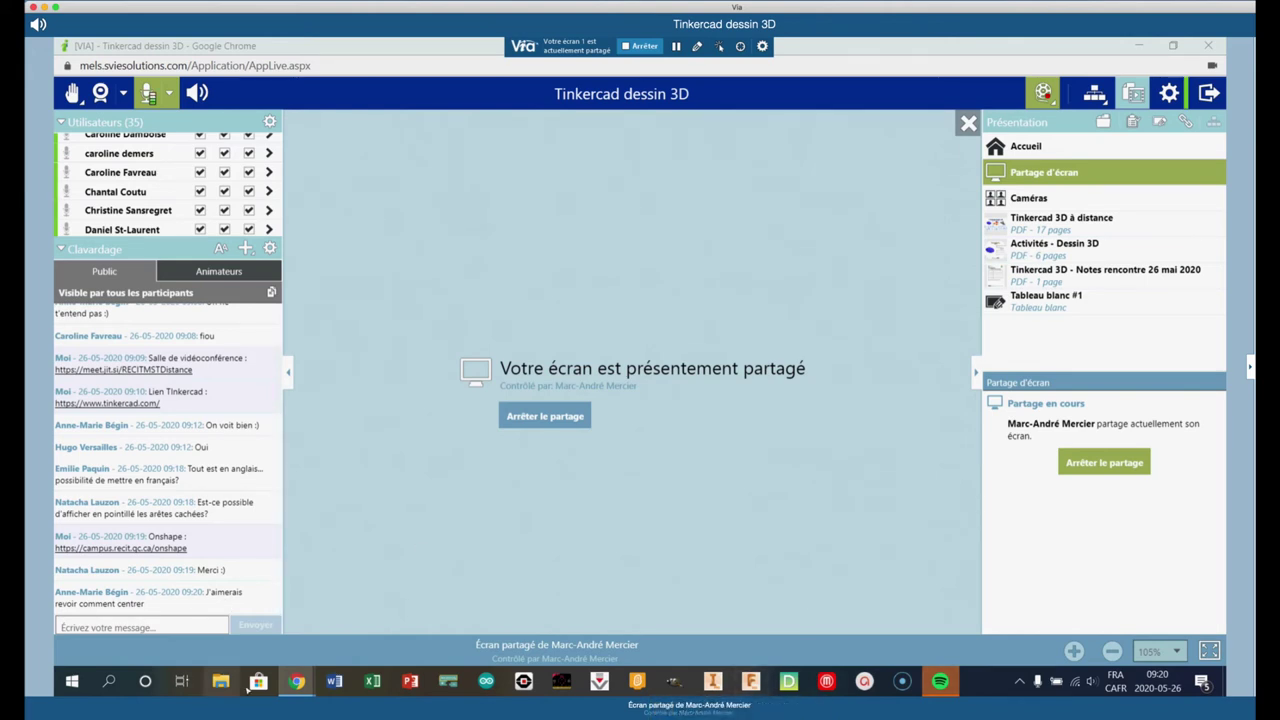
mouse_move(297, 681)
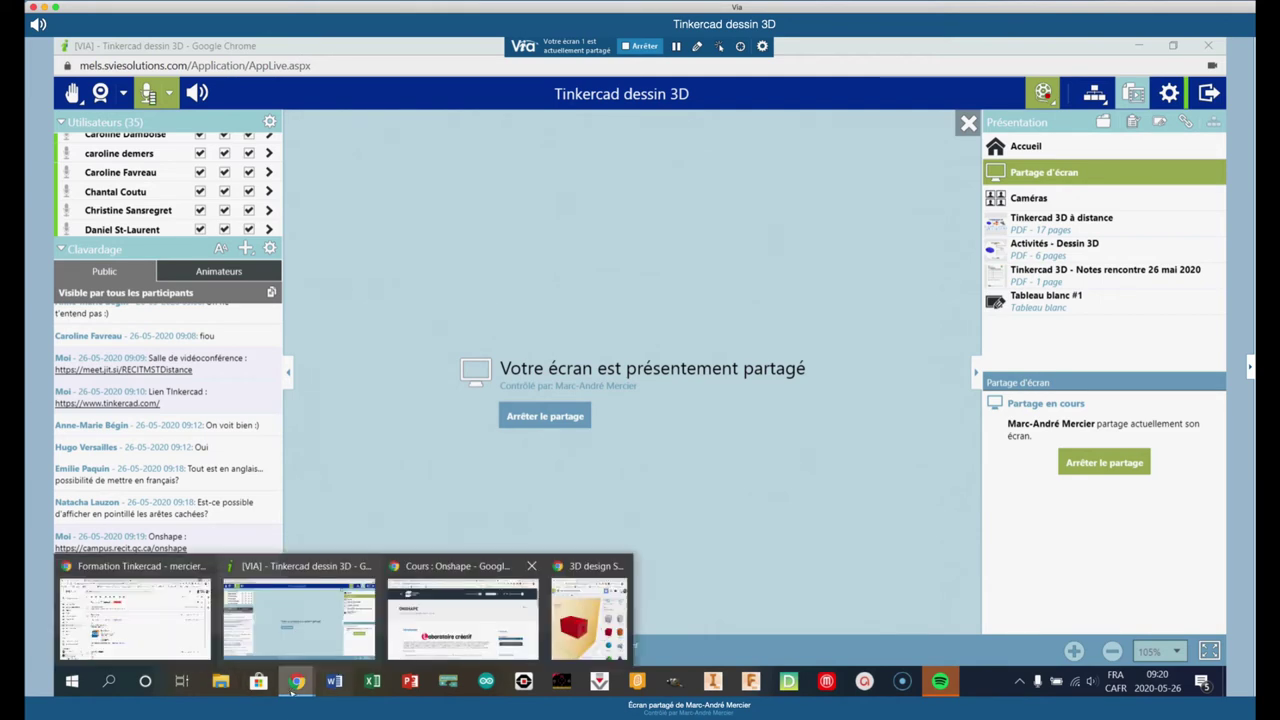
click(587, 612)
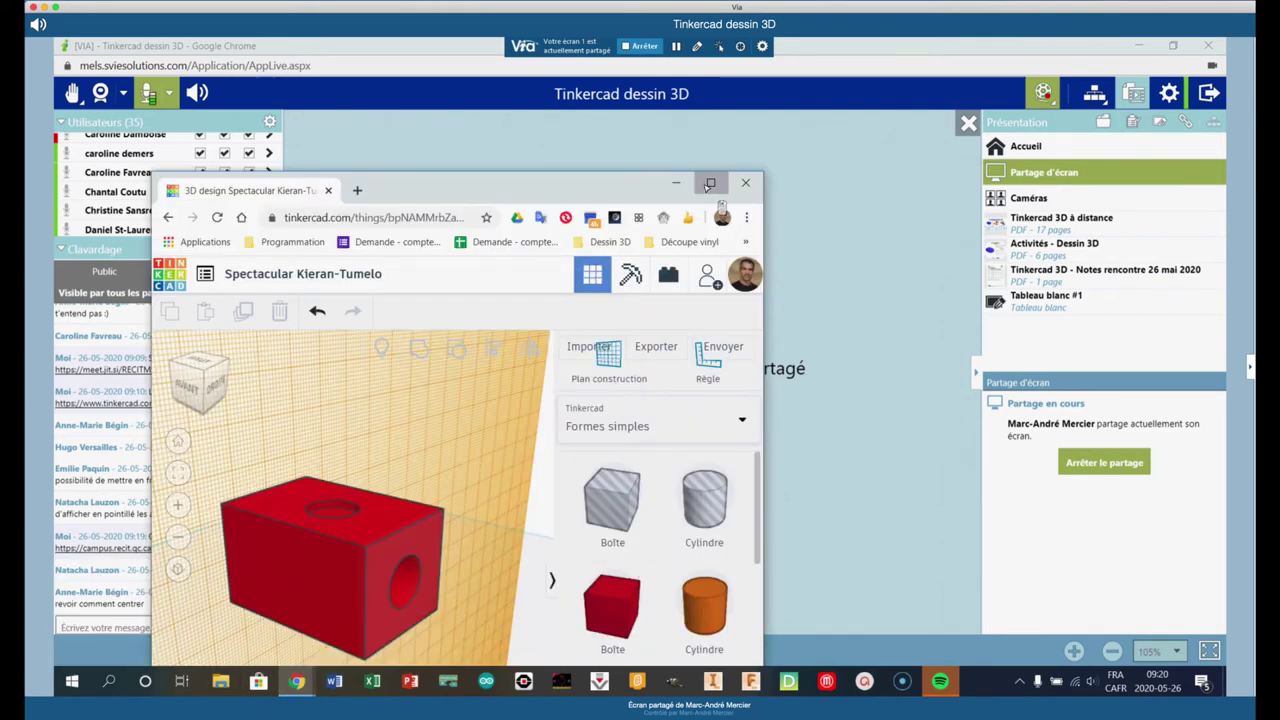
click(710, 184)
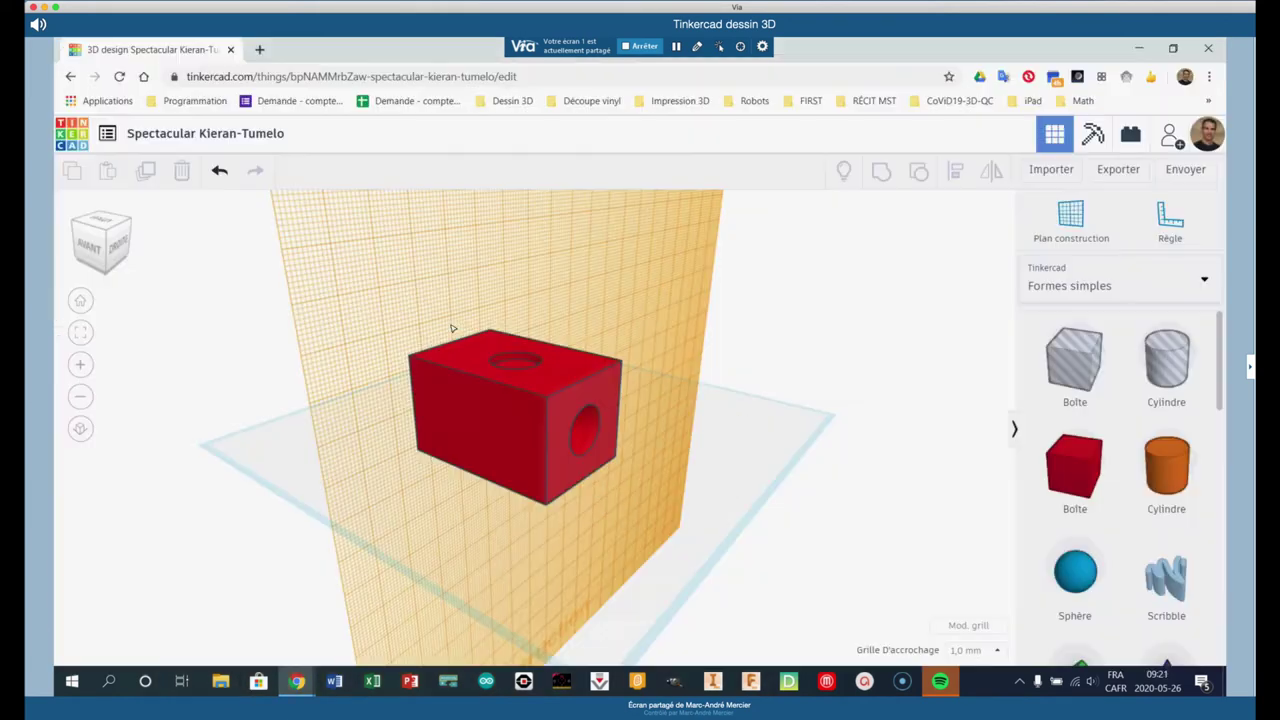
- Undo the sphere cut back to a solid sphere, and move the sphere off the box, about 34 mm vertically and 54.5 mm horizontally
click(220, 171)
click(221, 171)
click(220, 171)
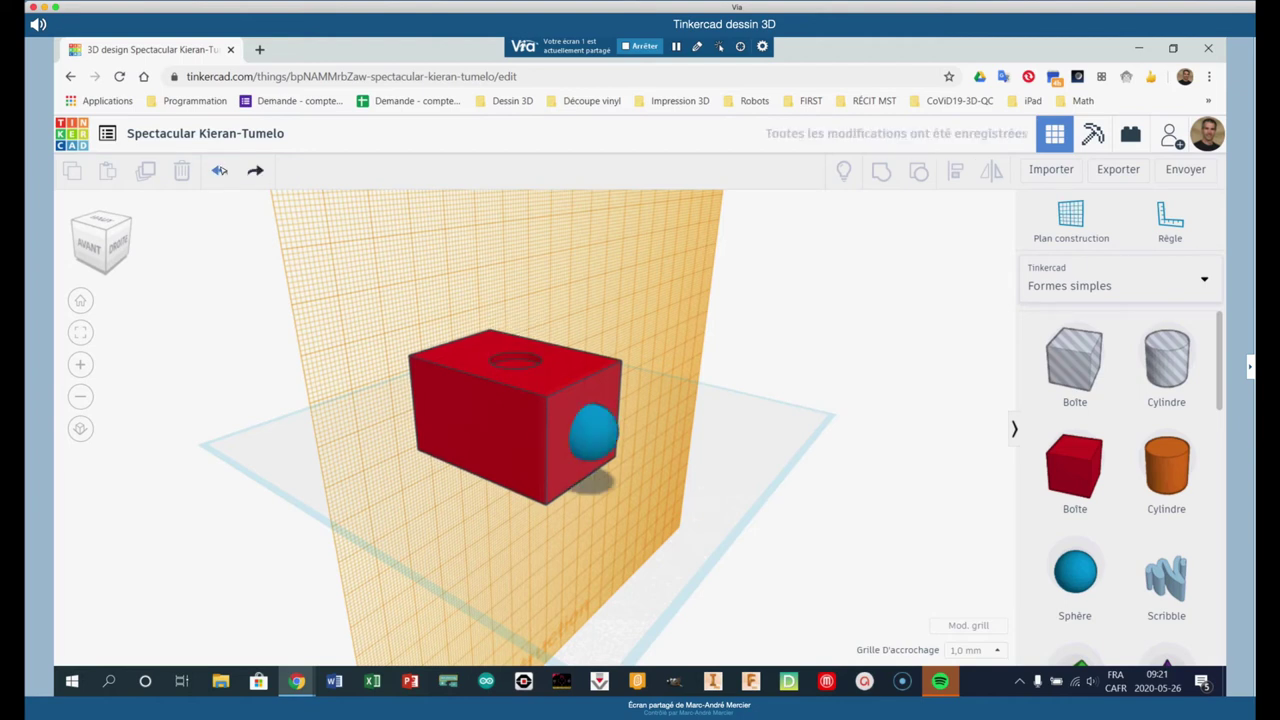
drag(598, 442, 676, 307)
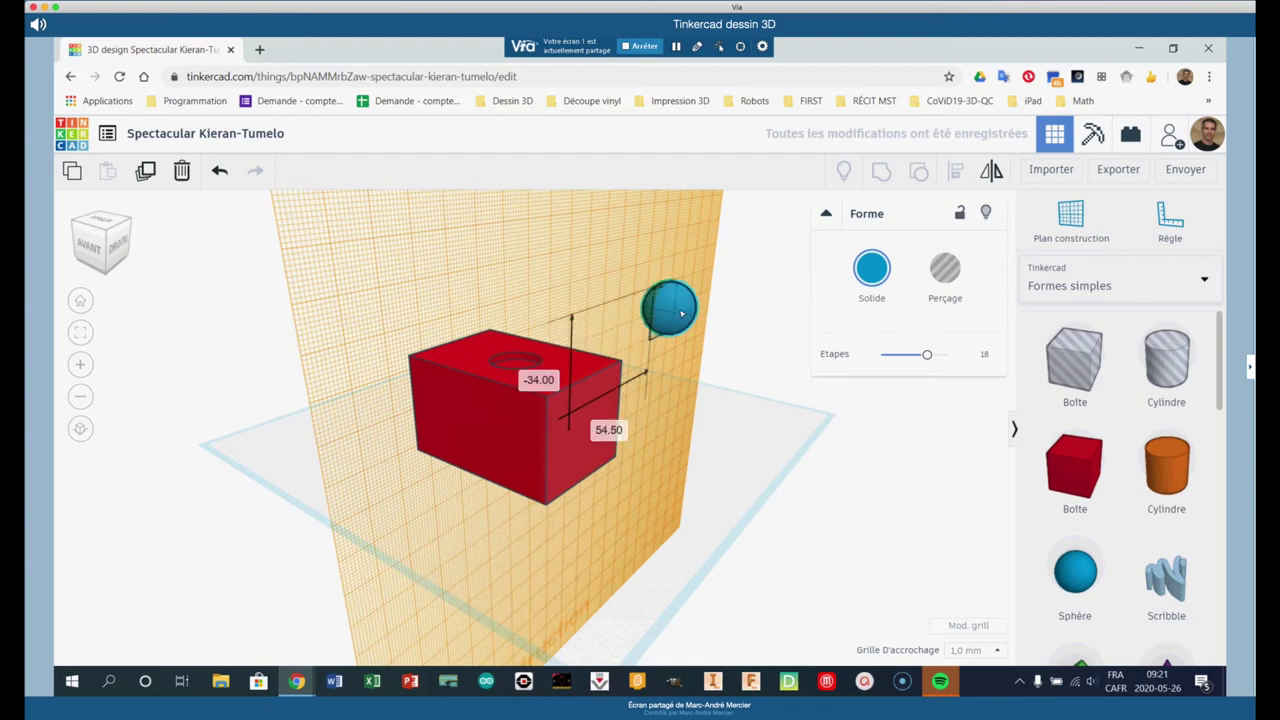
- Align the red box and the sphere on their centres, both vertically and across the box's width
click(798, 540)
right_drag(800, 541, 377, 400)
drag(334, 240, 714, 495)
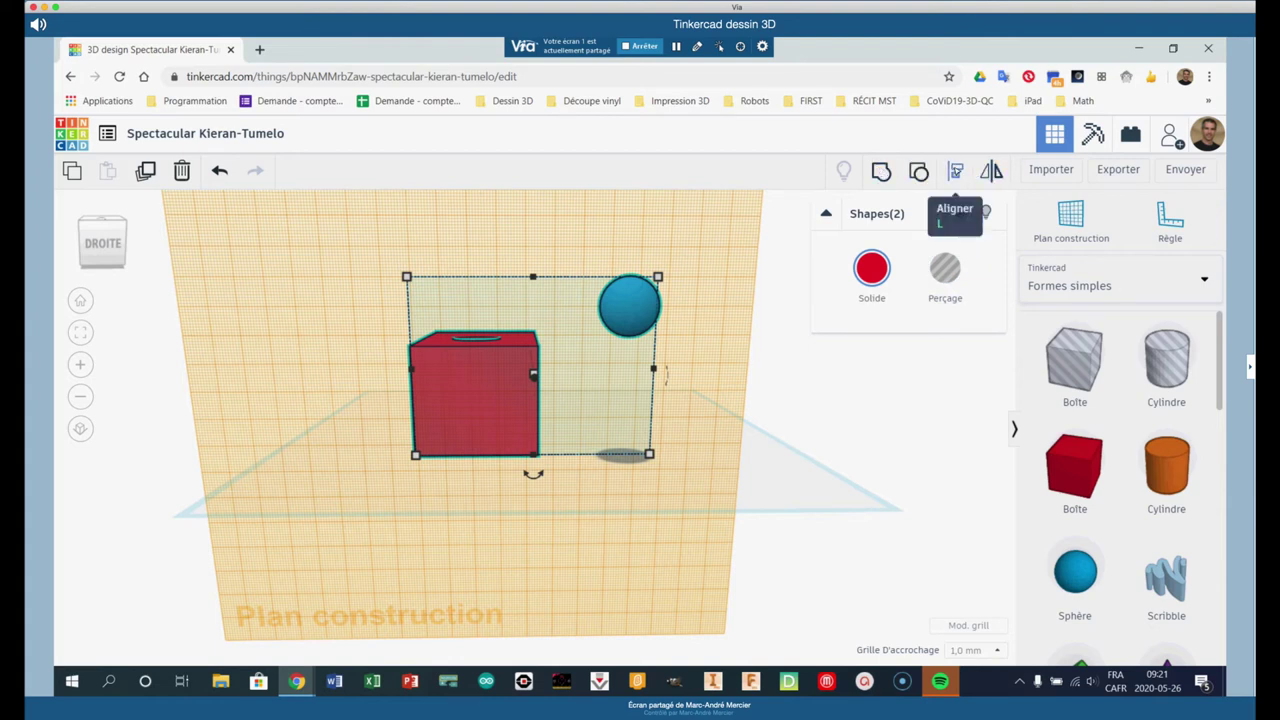
click(956, 172)
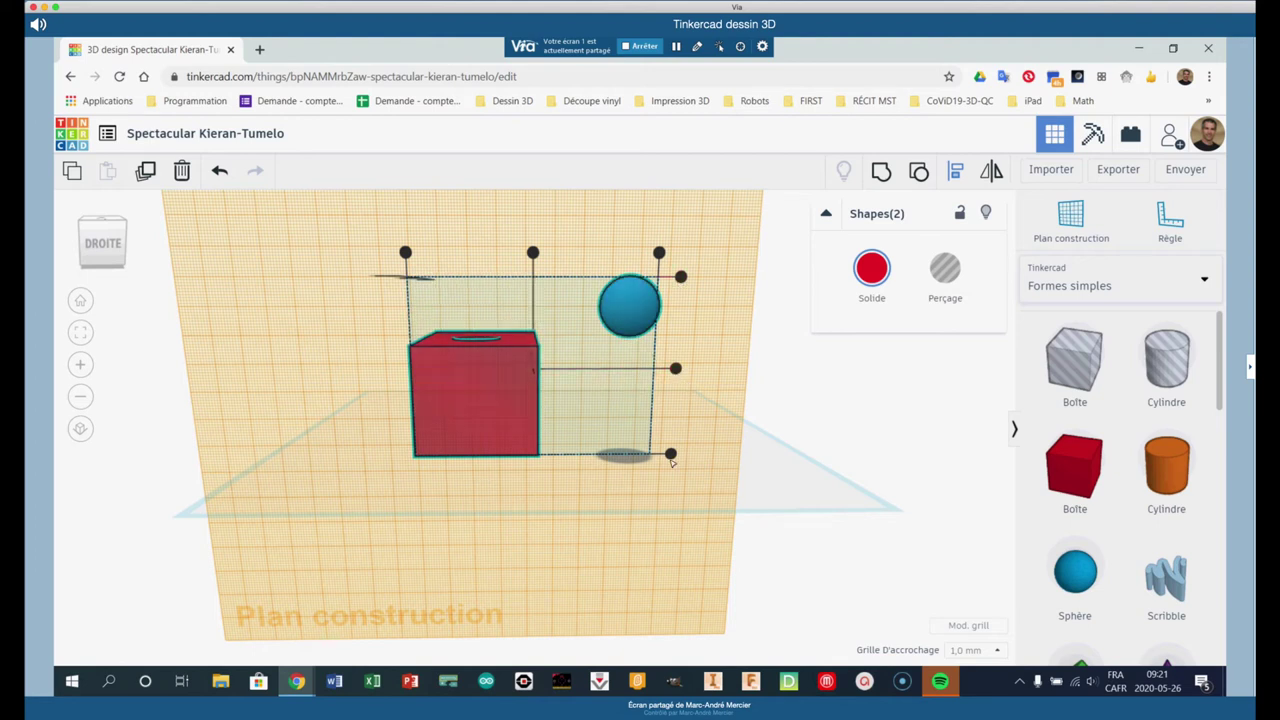
click(676, 368)
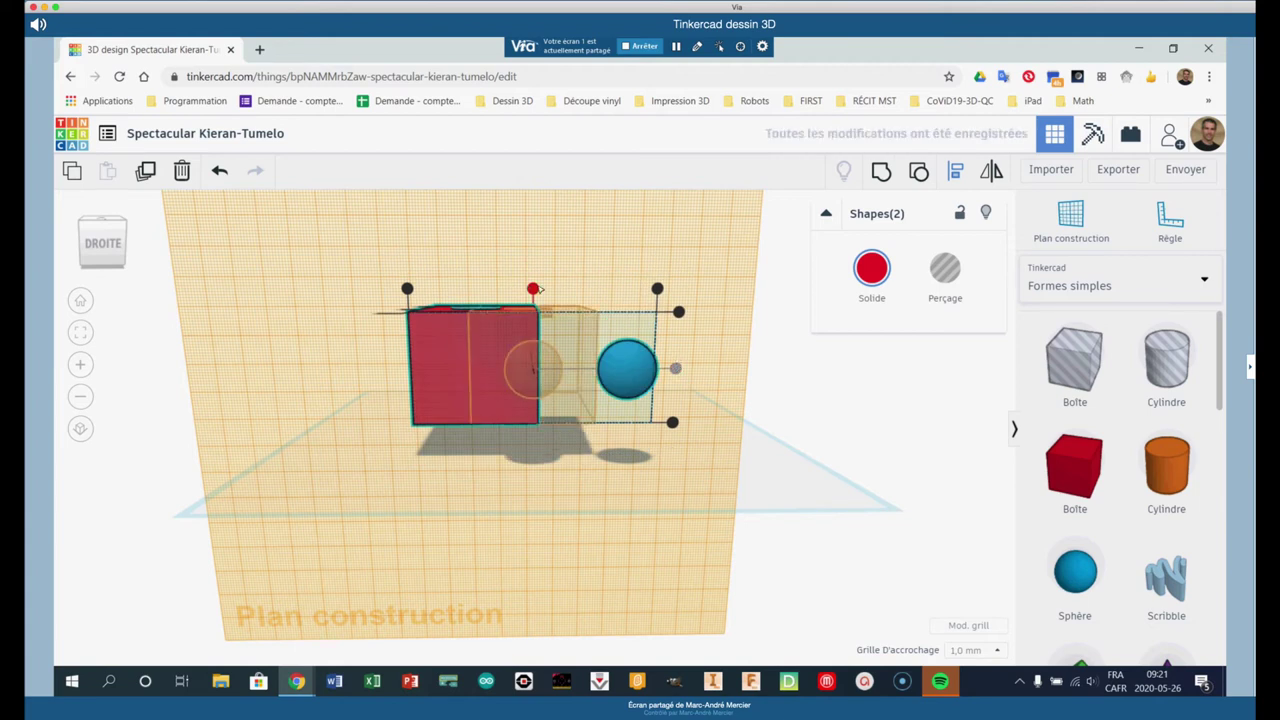
click(533, 289)
click(388, 438)
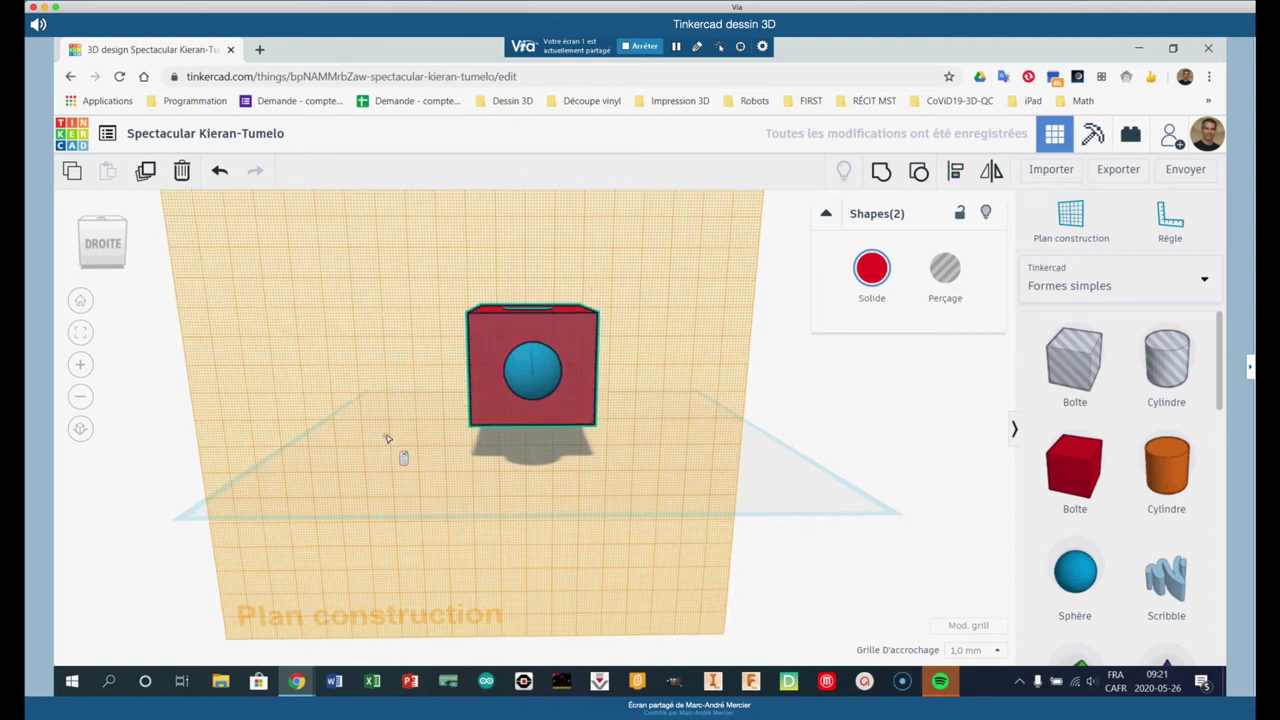
- Try centring the box and the sphere along the box's length, and undo that alignment
right_drag(389, 438, 682, 525)
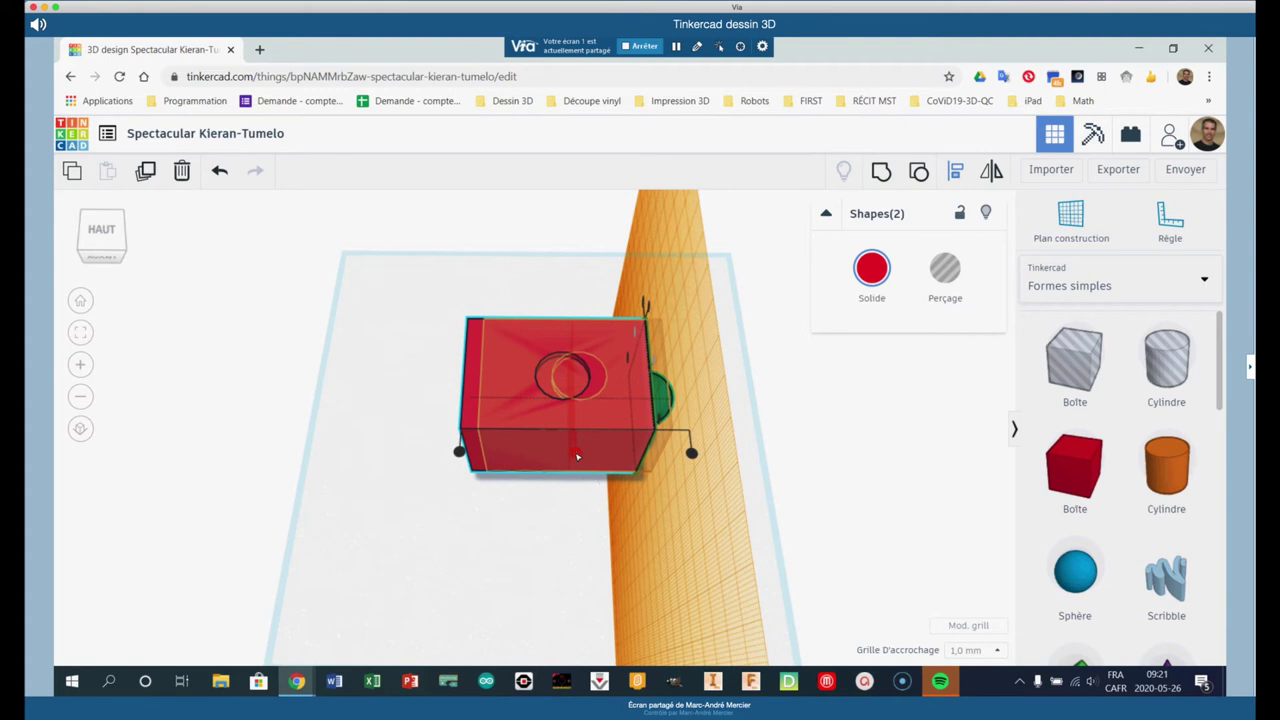
key(Right)
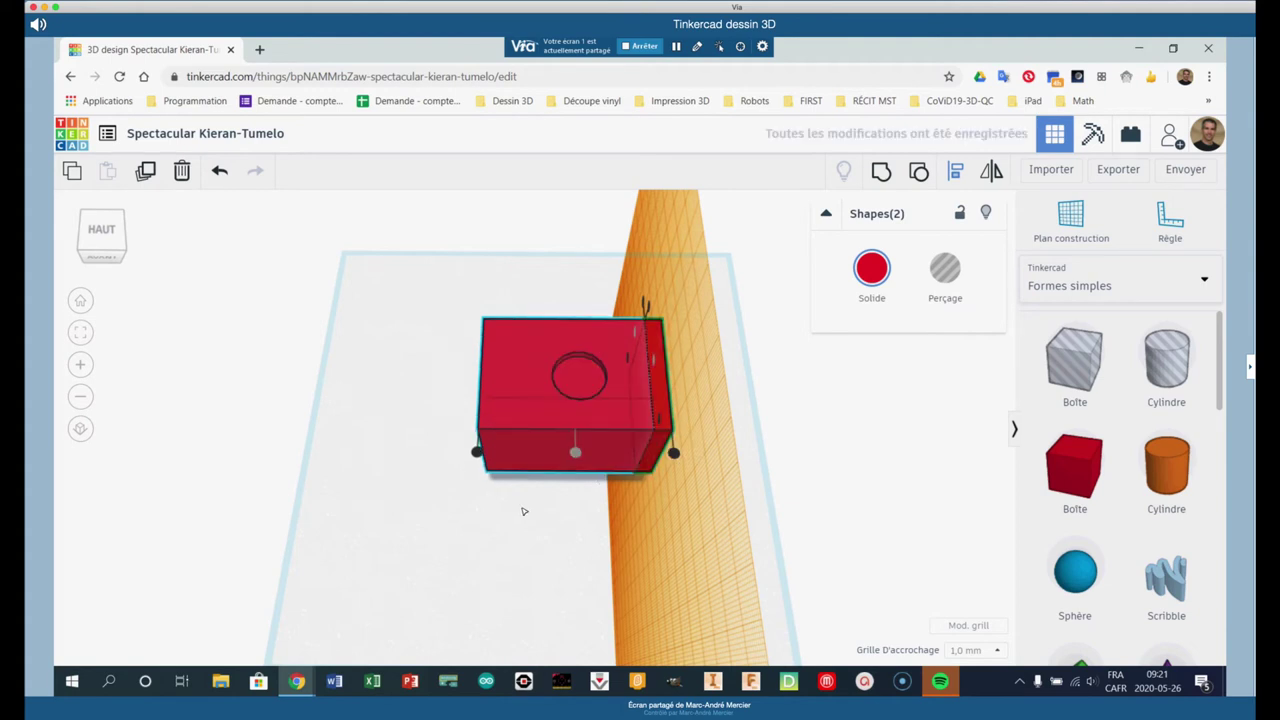
key(ctrl+z)
right_drag(786, 509, 824, 479)
click(824, 479)
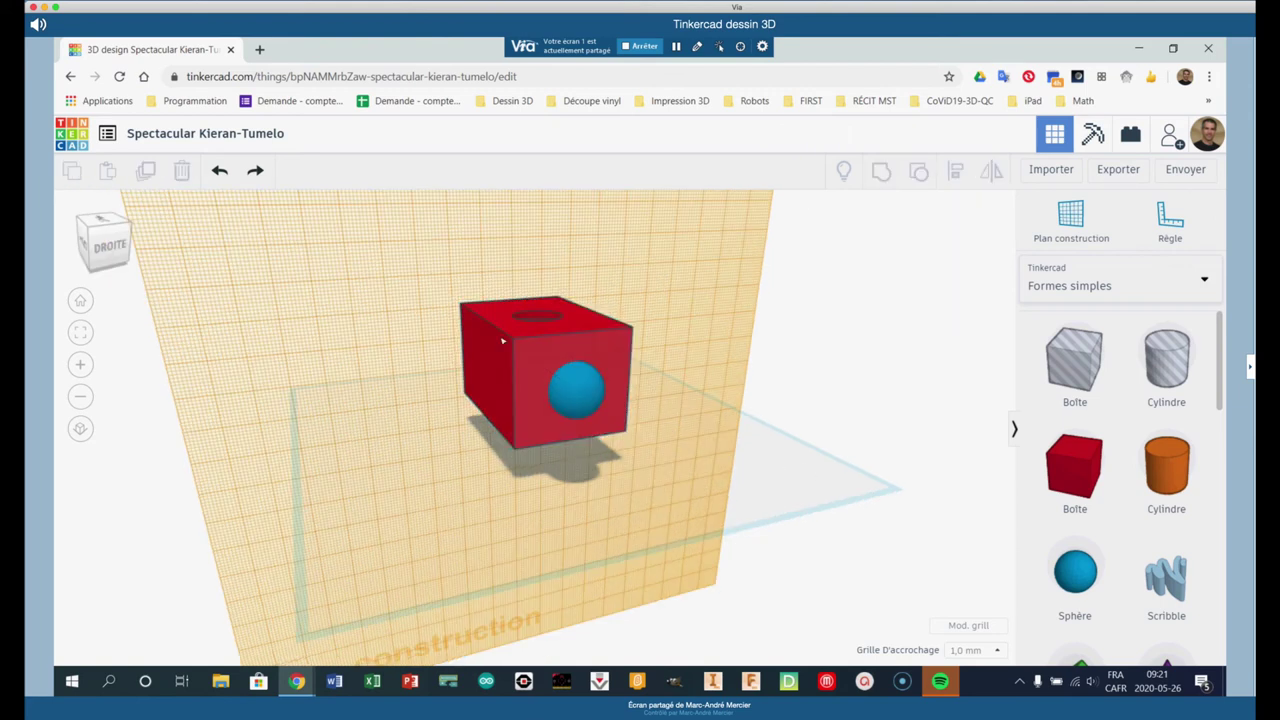
- Group the red box and the solid sphere into a single shape and select it
drag(437, 280, 744, 476)
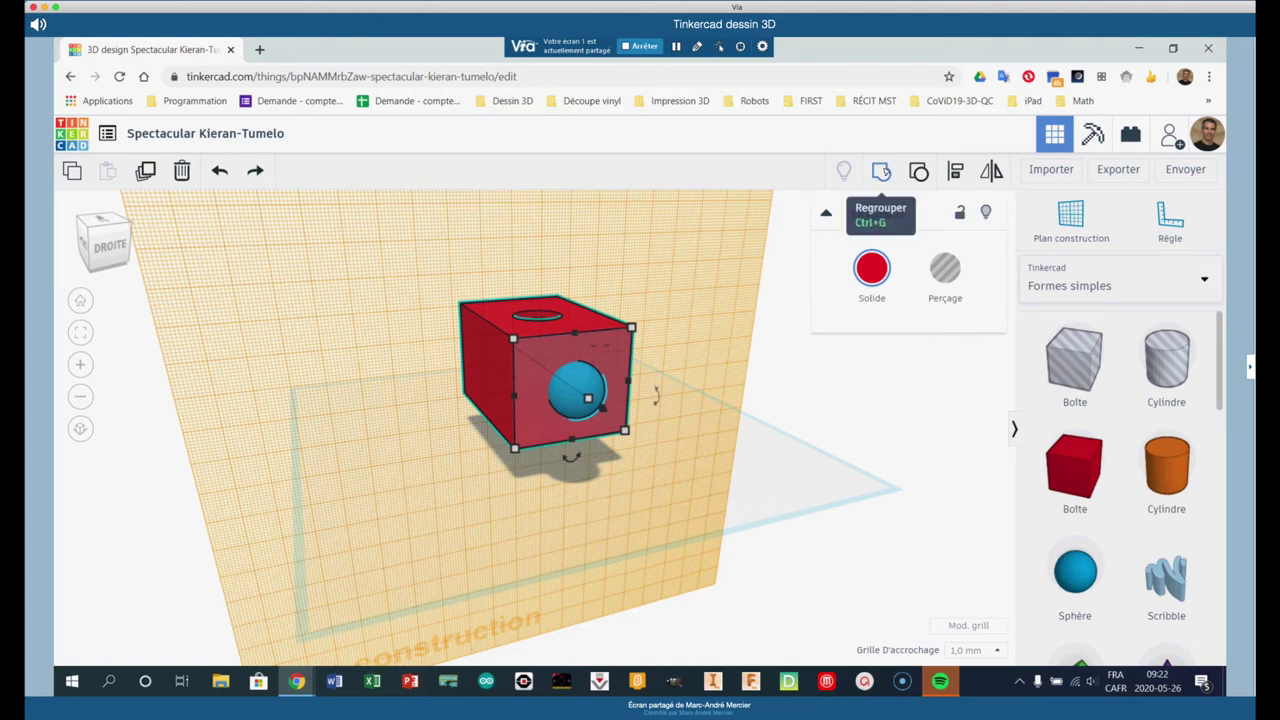
click(880, 172)
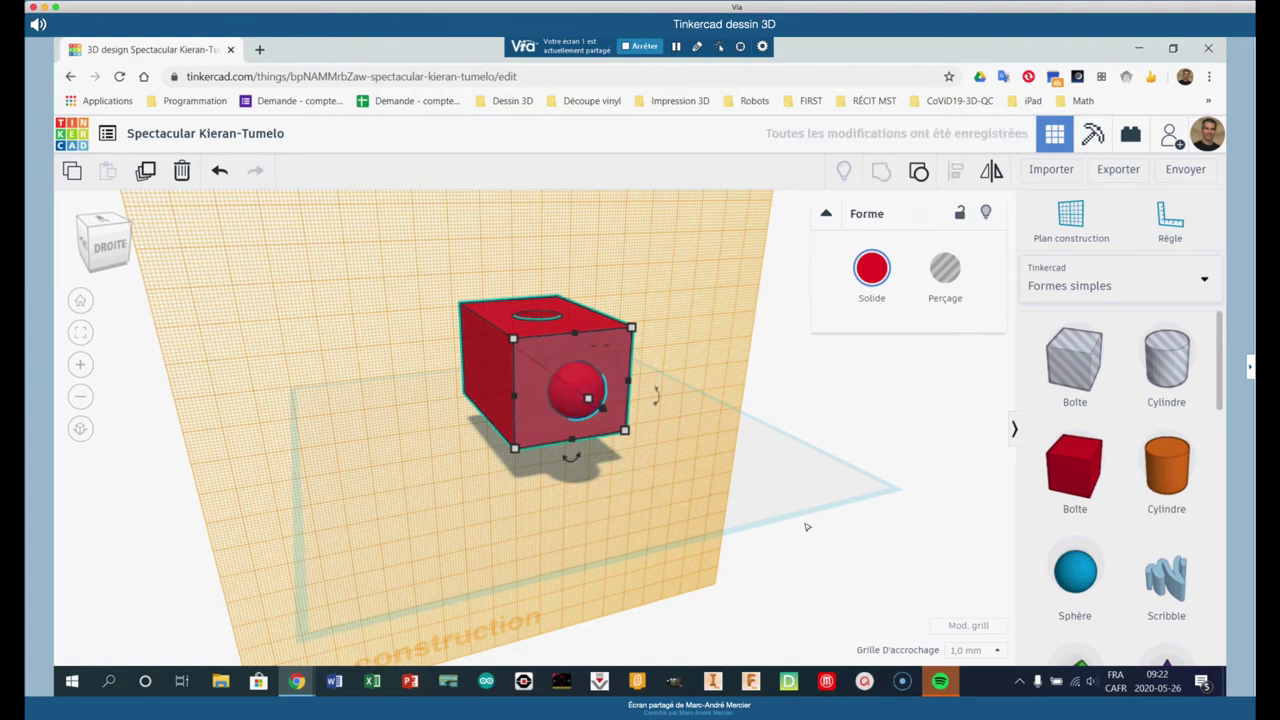
click(709, 506)
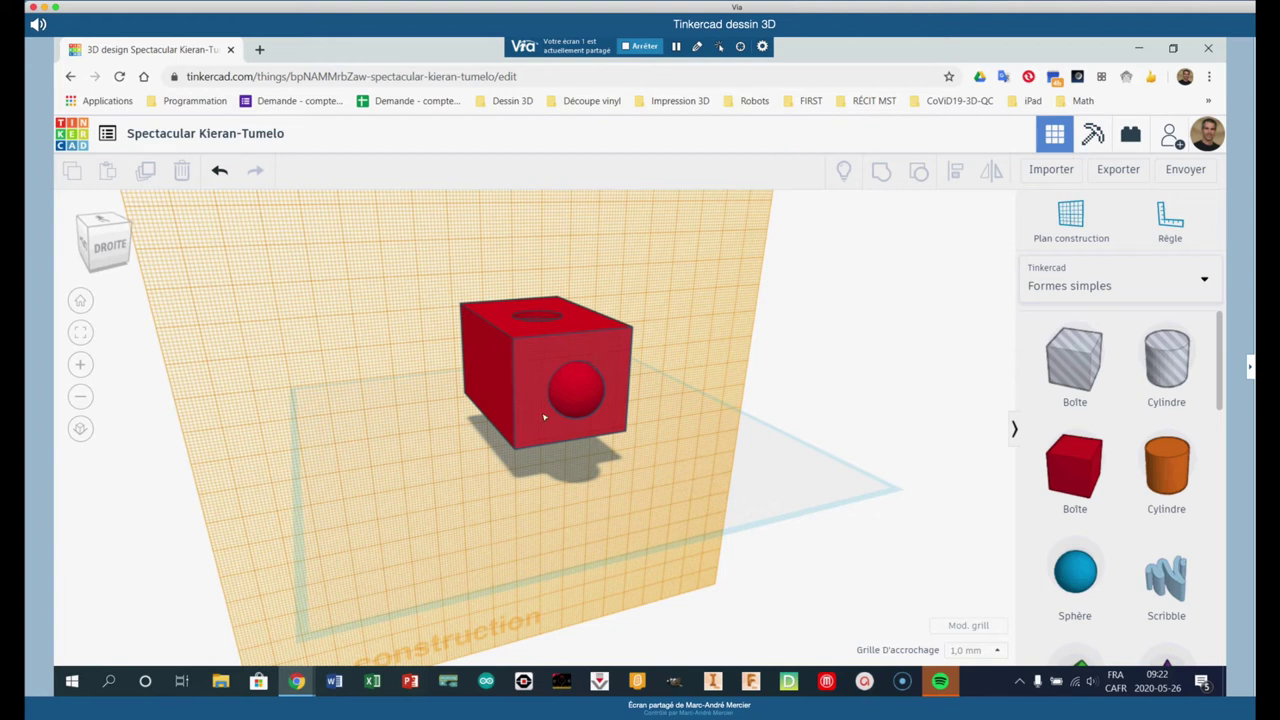
click(591, 397)
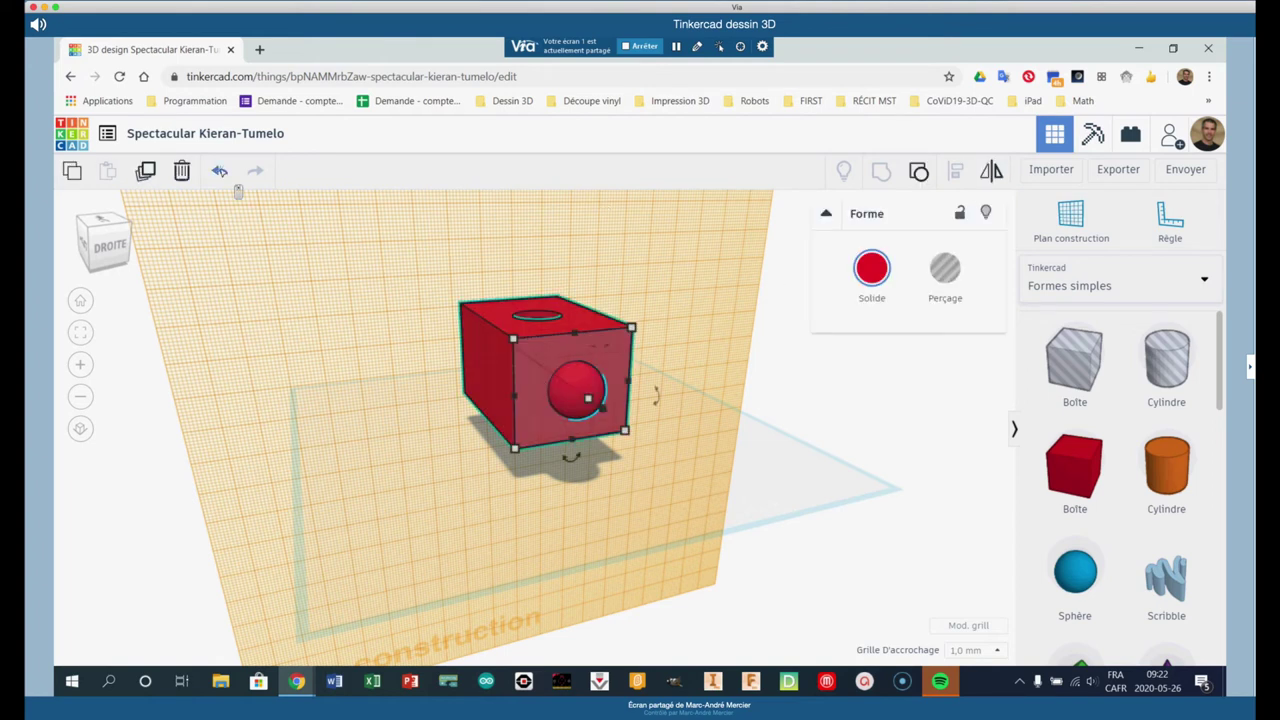
- Undo the grouping of the box and sphere and their centring across the box's width
click(220, 171)
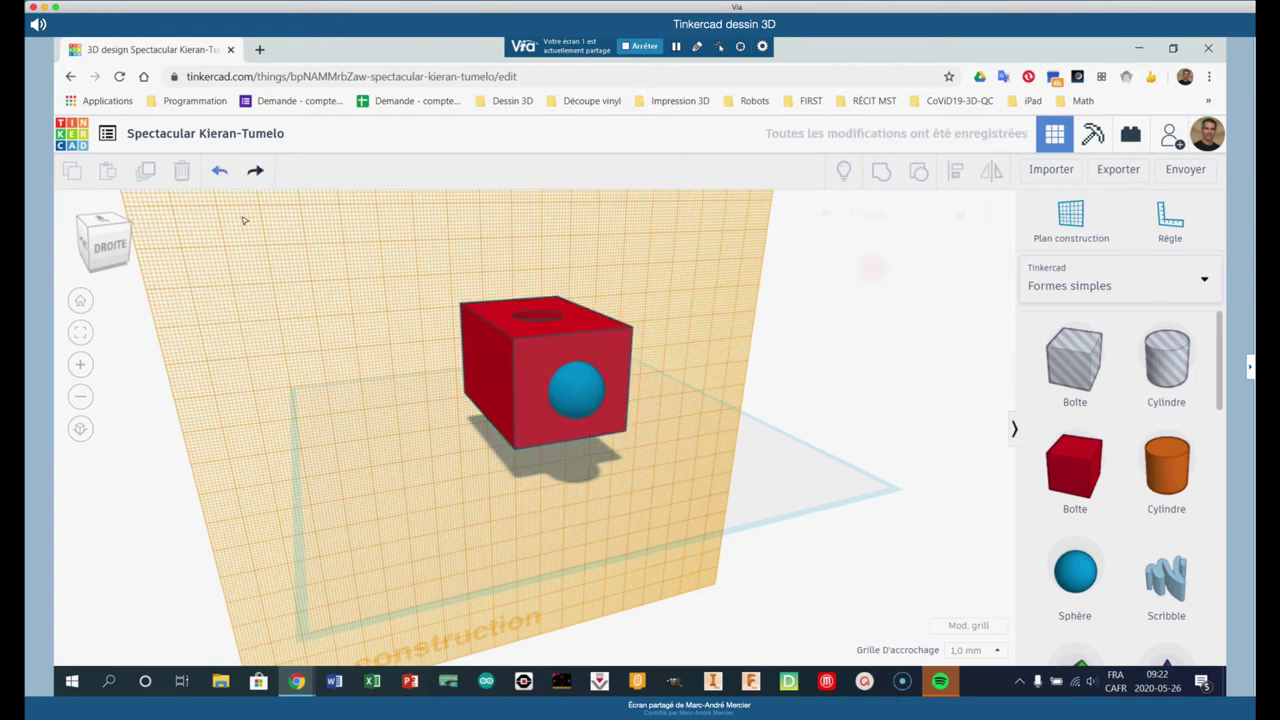
click(221, 172)
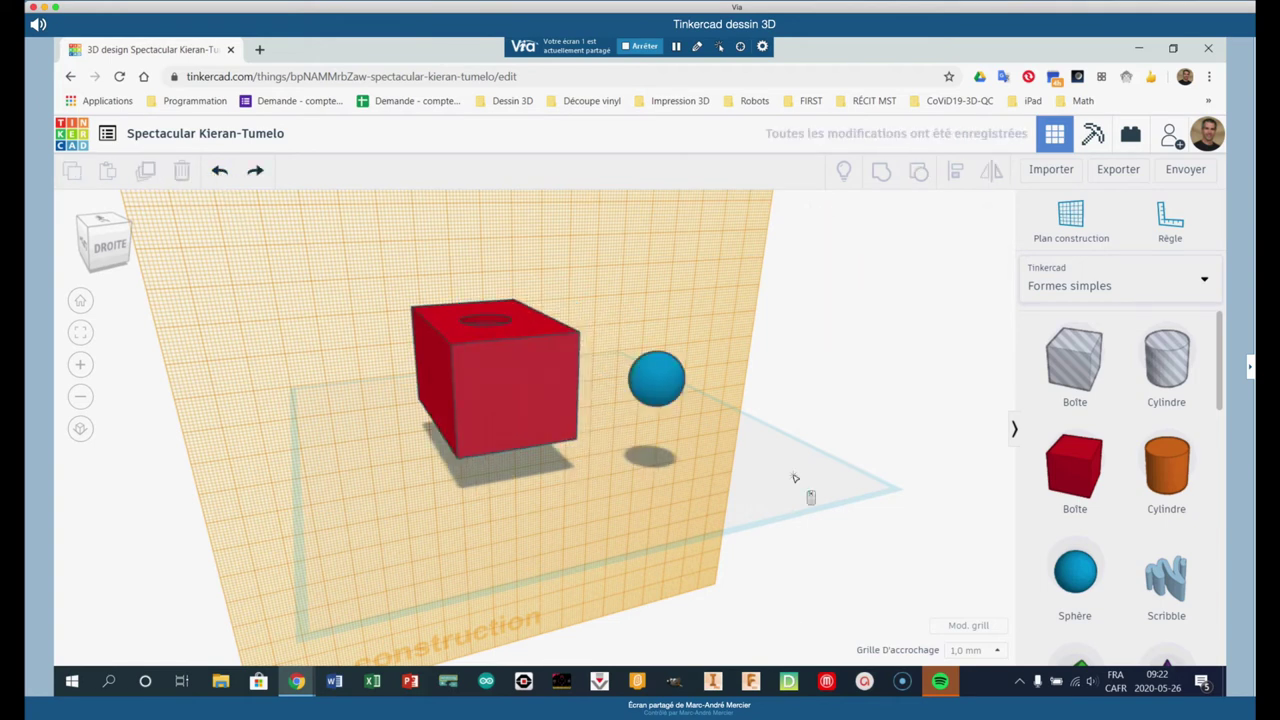
- Return the workplane from the box's end face to the horizontal base grid
right_drag(797, 477, 748, 483)
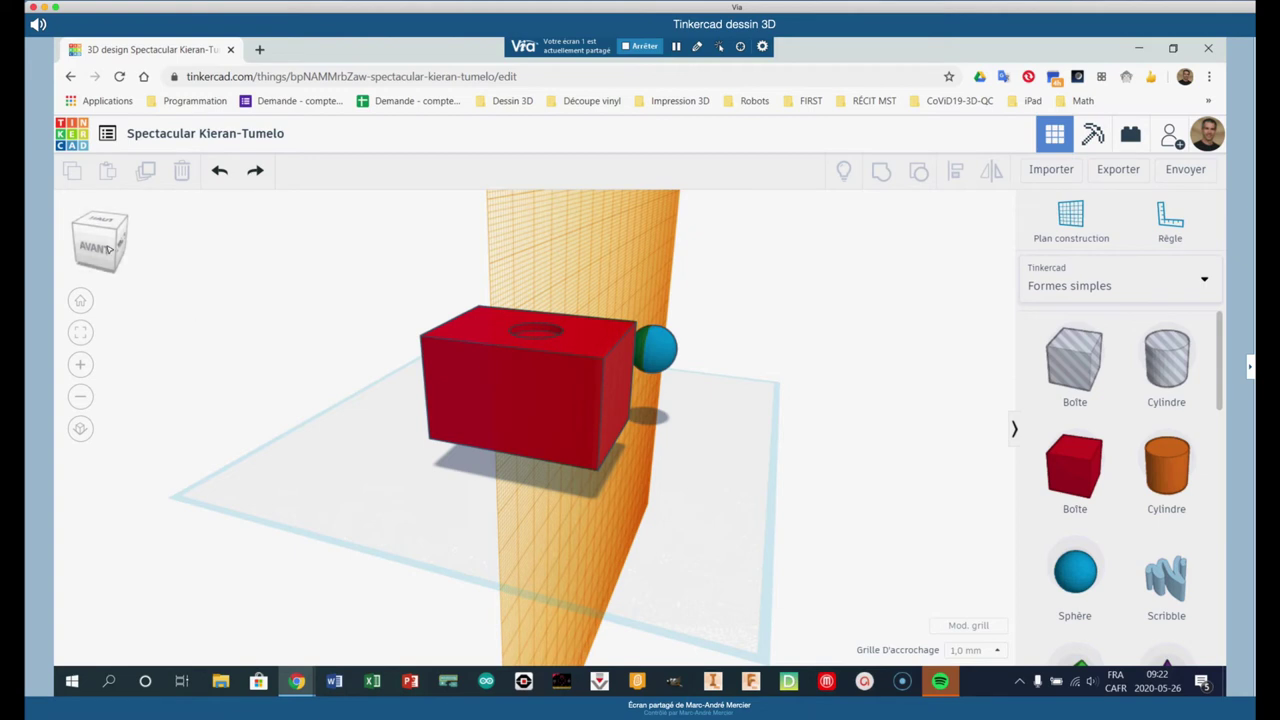
mouse_move(98, 252)
mouse_down()
mouse_move(114, 272)
mouse_move(95, 238)
mouse_up()
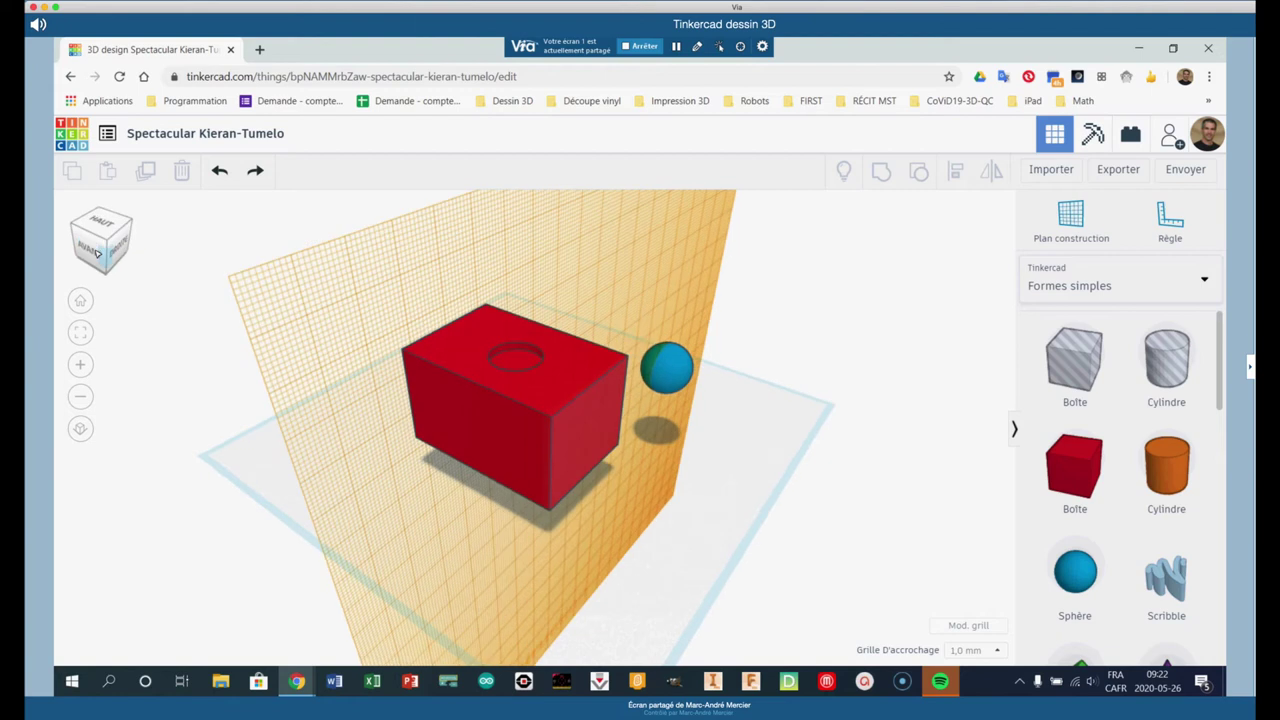
click(671, 552)
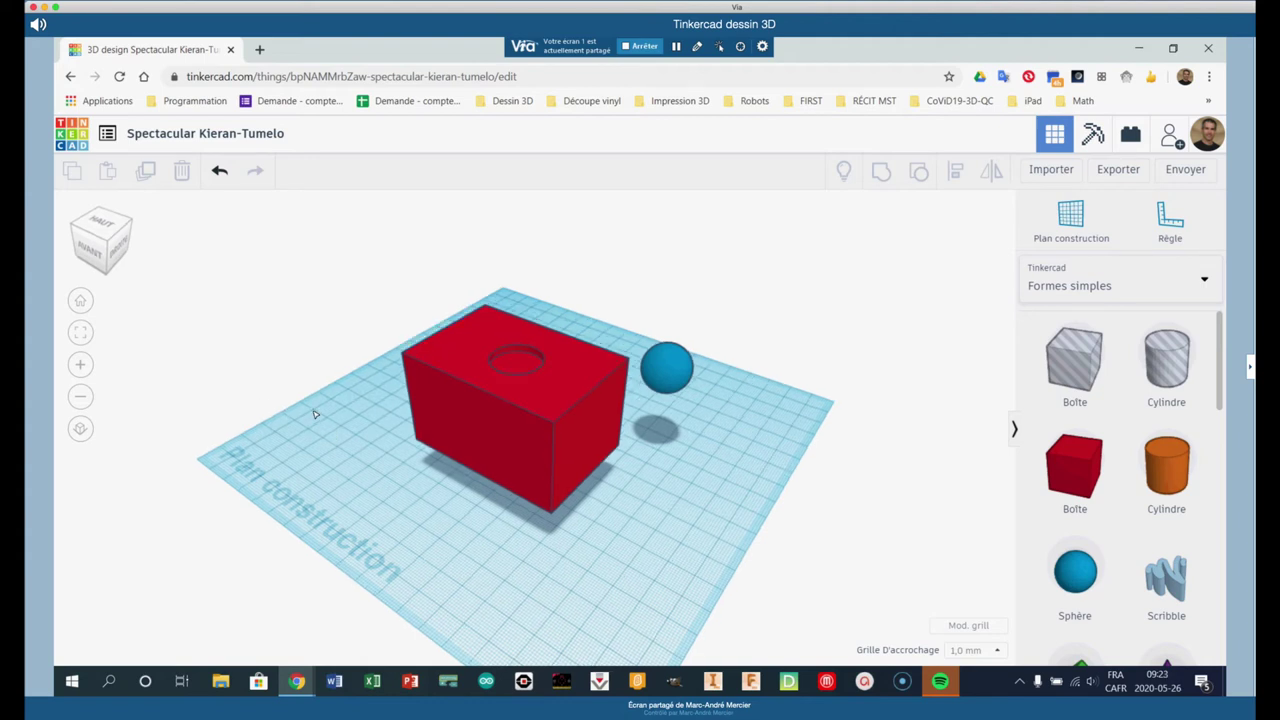
- Move the red box and the blue sphere off the workplane, placing both beyond its side edge
right_drag(314, 414, 429, 443)
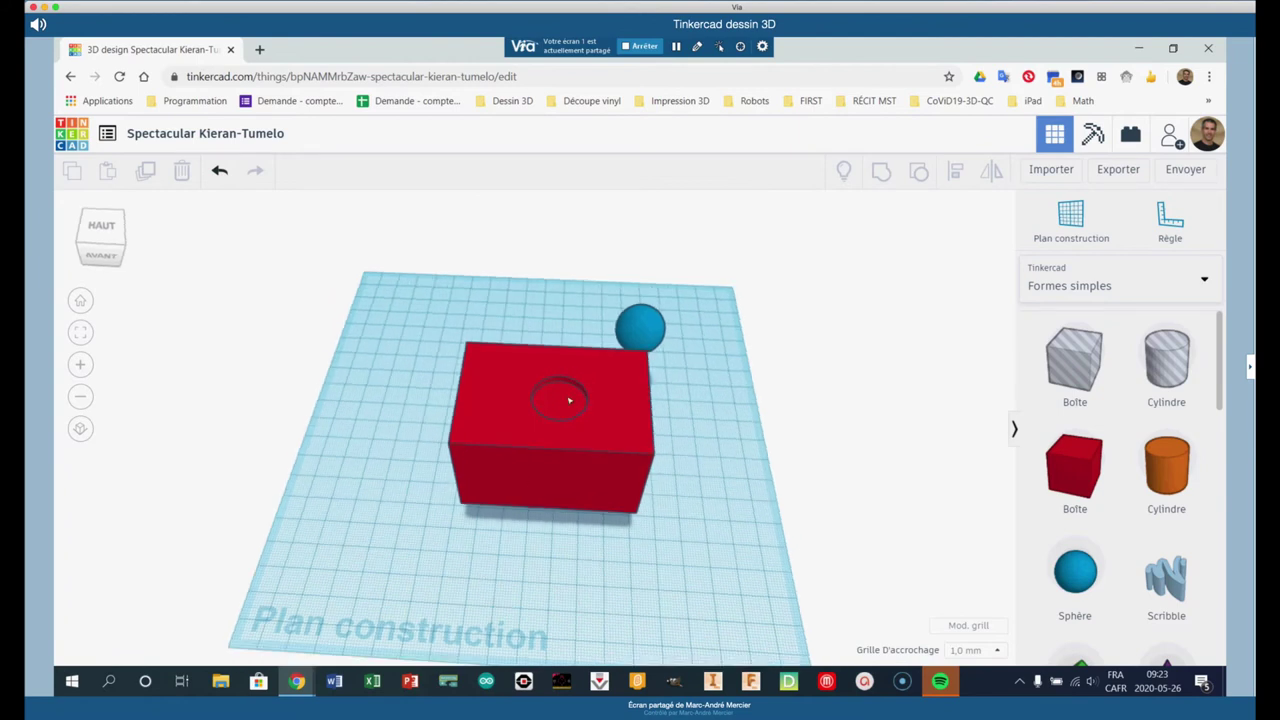
scroll(632, 432, up, 1)
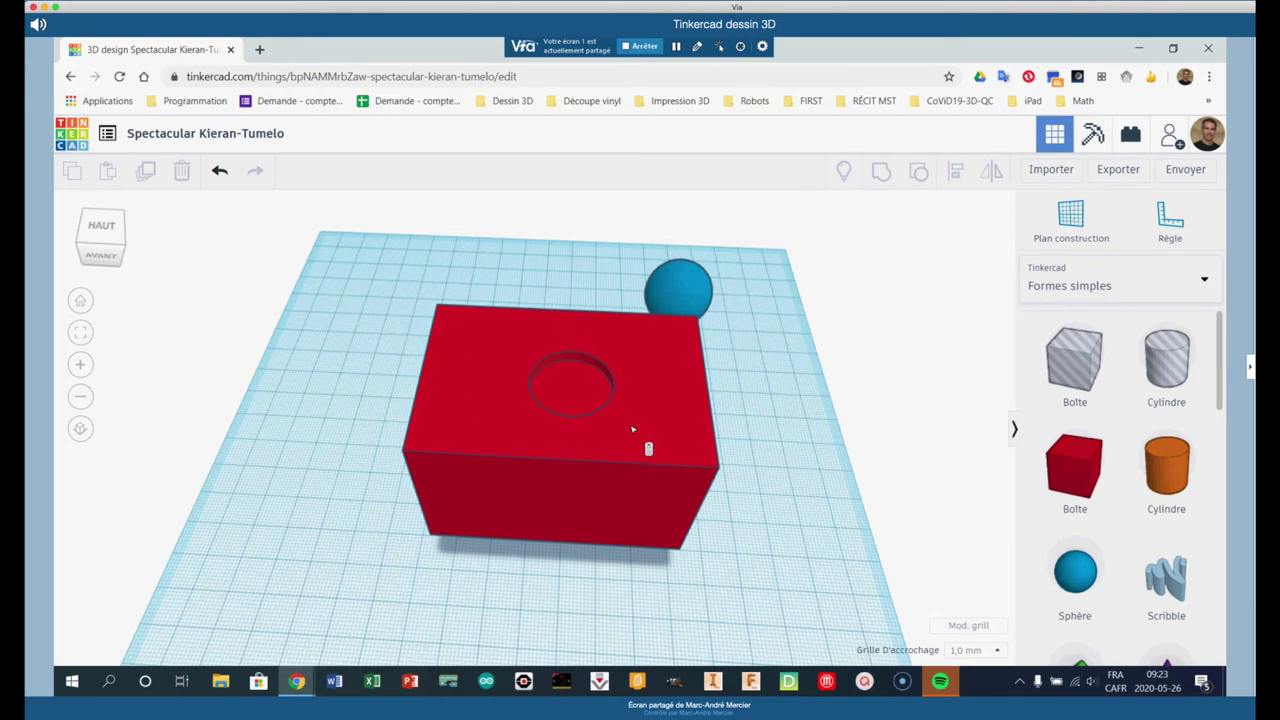
scroll(632, 432, down, 5)
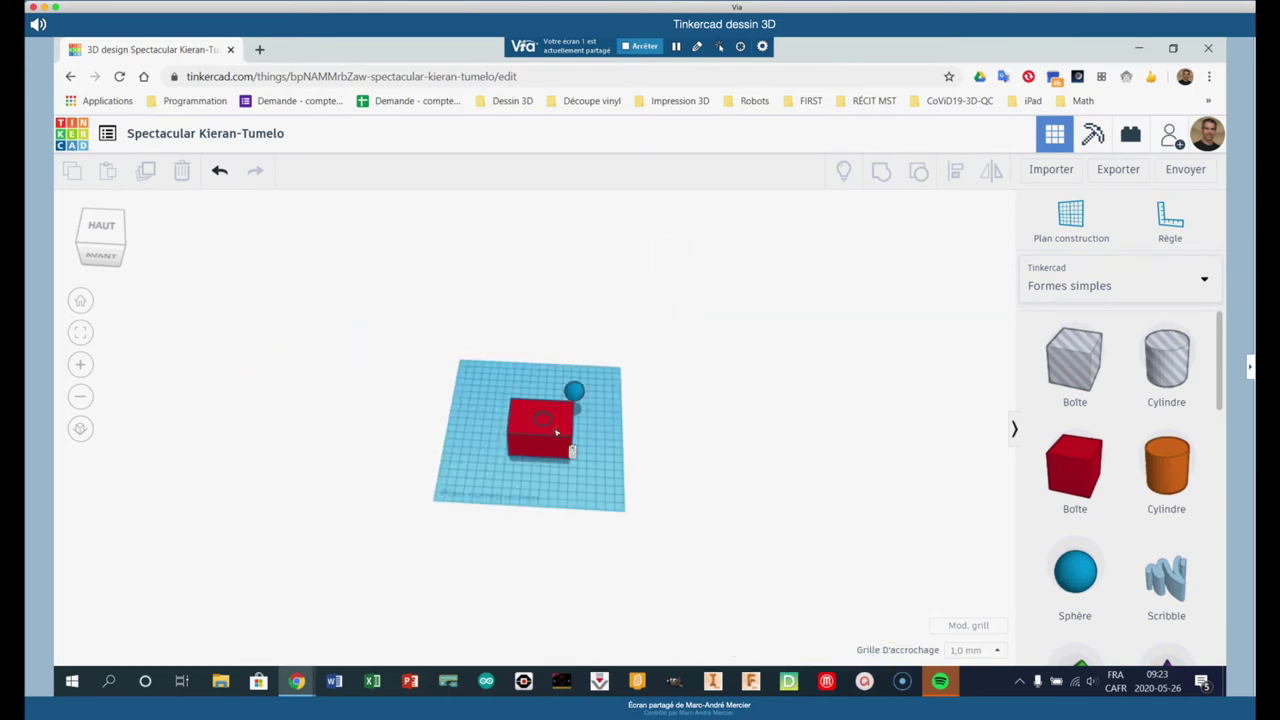
drag(538, 430, 310, 398)
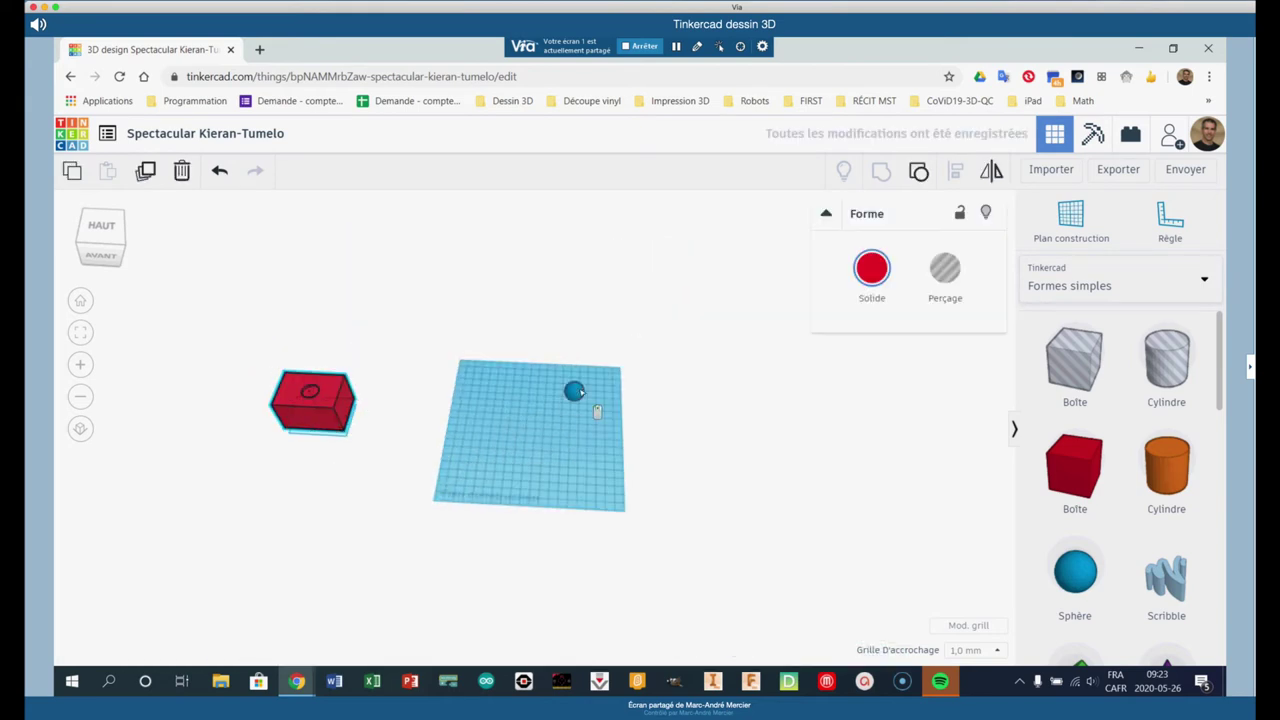
drag(573, 391, 368, 370)
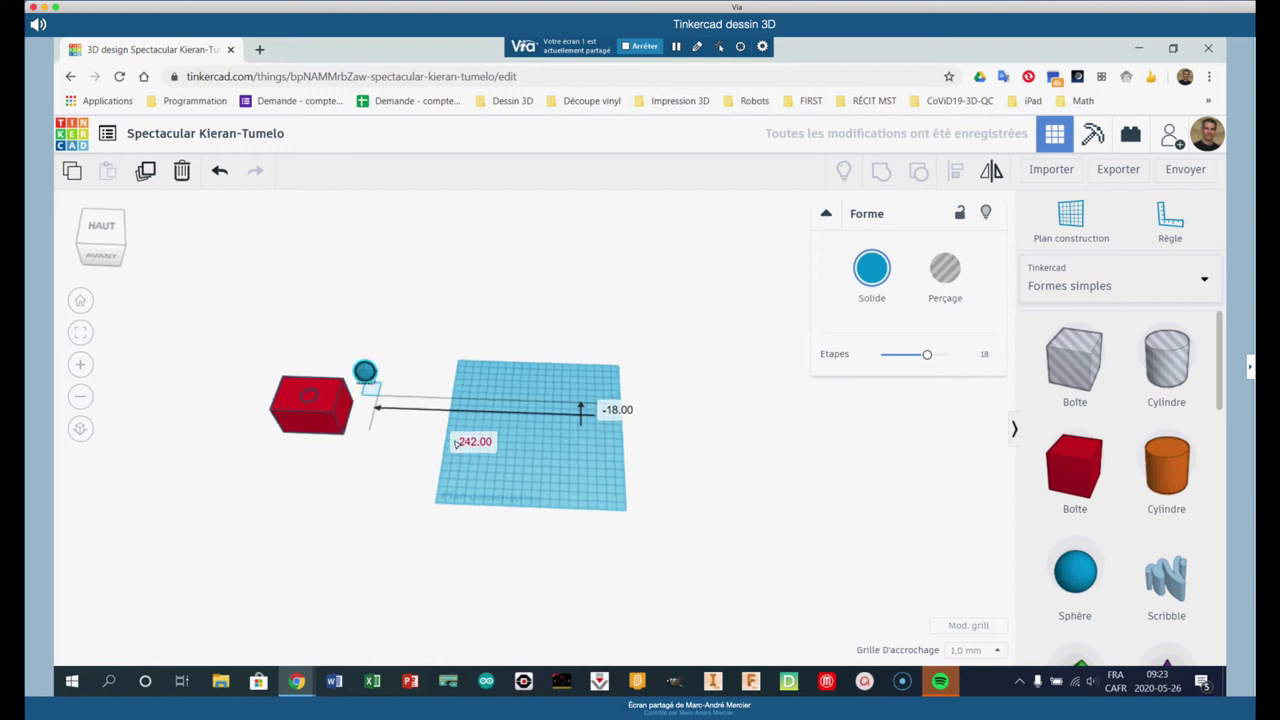
- Examine the box and the sphere placed outside the workplane, both close up and from farther away
right_drag(455, 443, 391, 432)
middle_drag(391, 432, 528, 450)
scroll(528, 450, up, 3)
scroll(664, 472, up, 2)
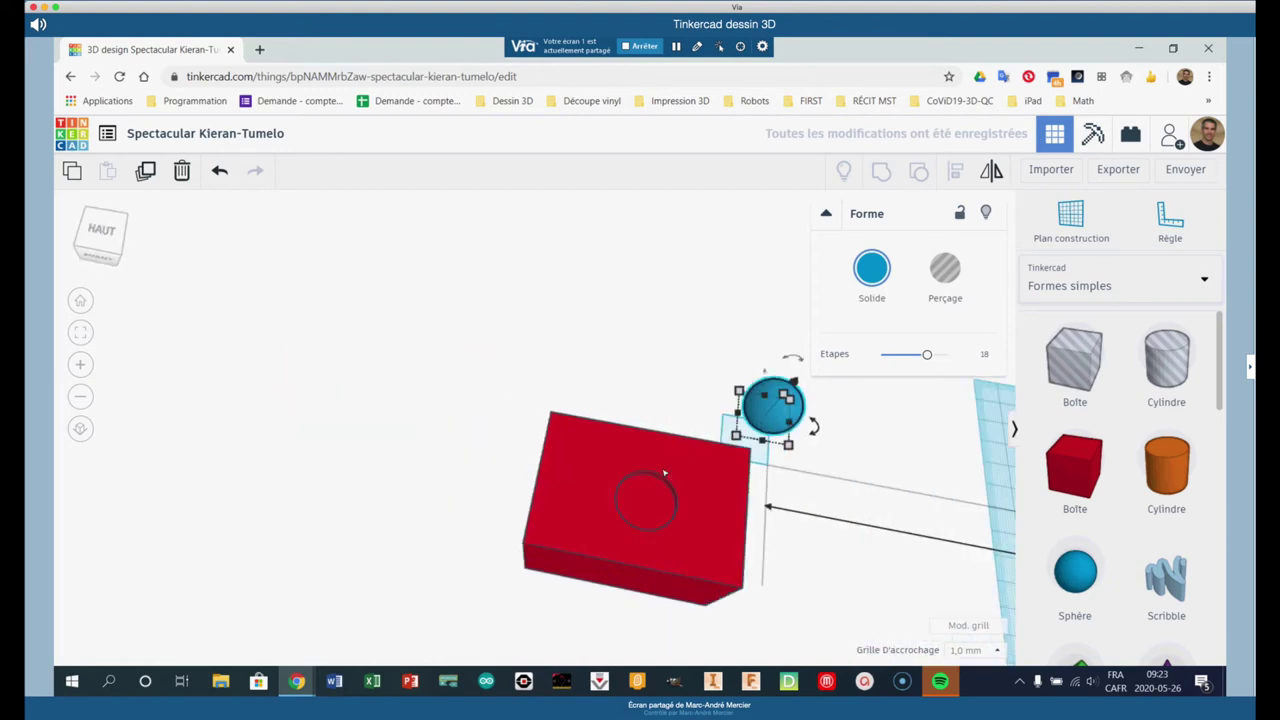
scroll(906, 572, up, 1)
scroll(906, 572, down, 3)
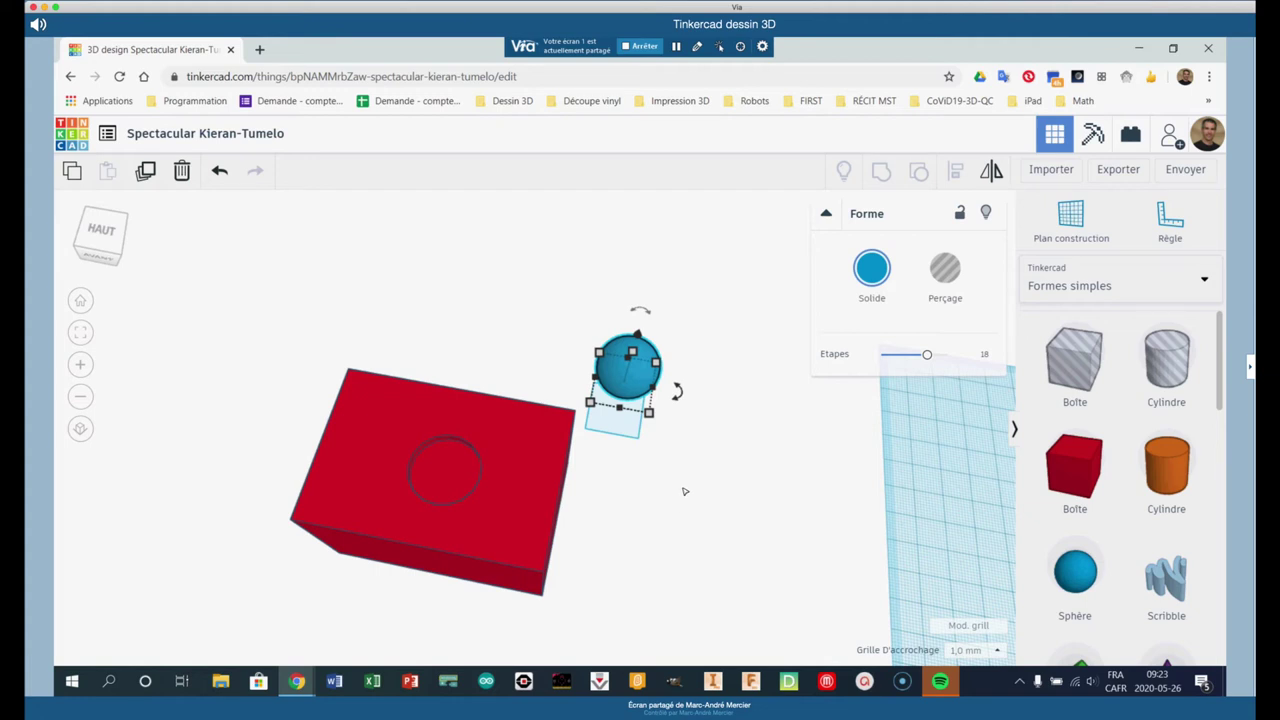
scroll(684, 492, up, 1)
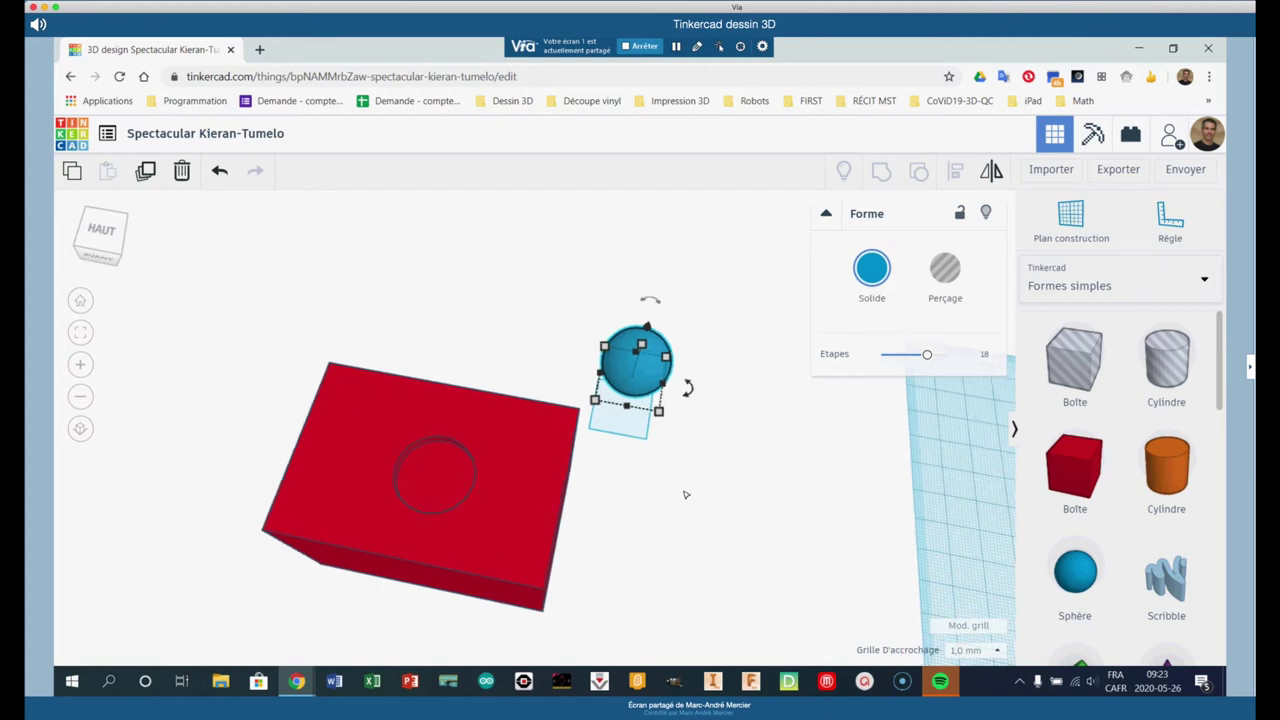
scroll(685, 500, down, 5)
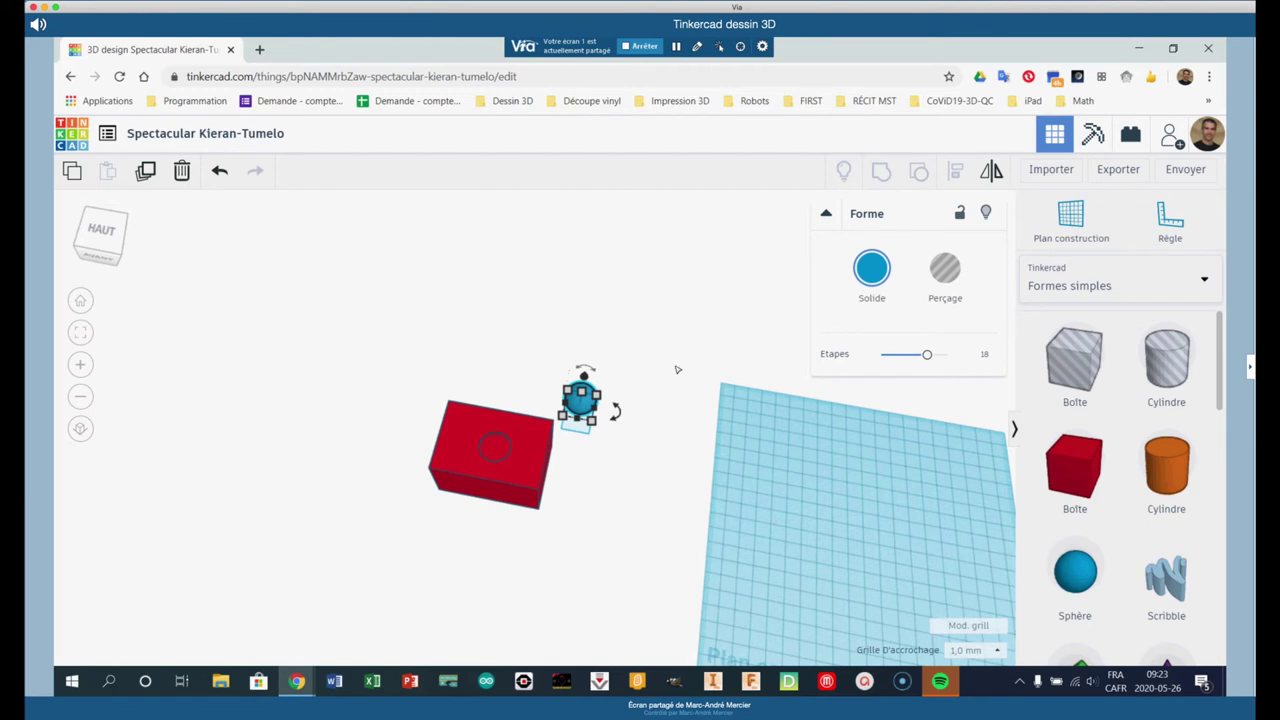
scroll(597, 512, up, 4)
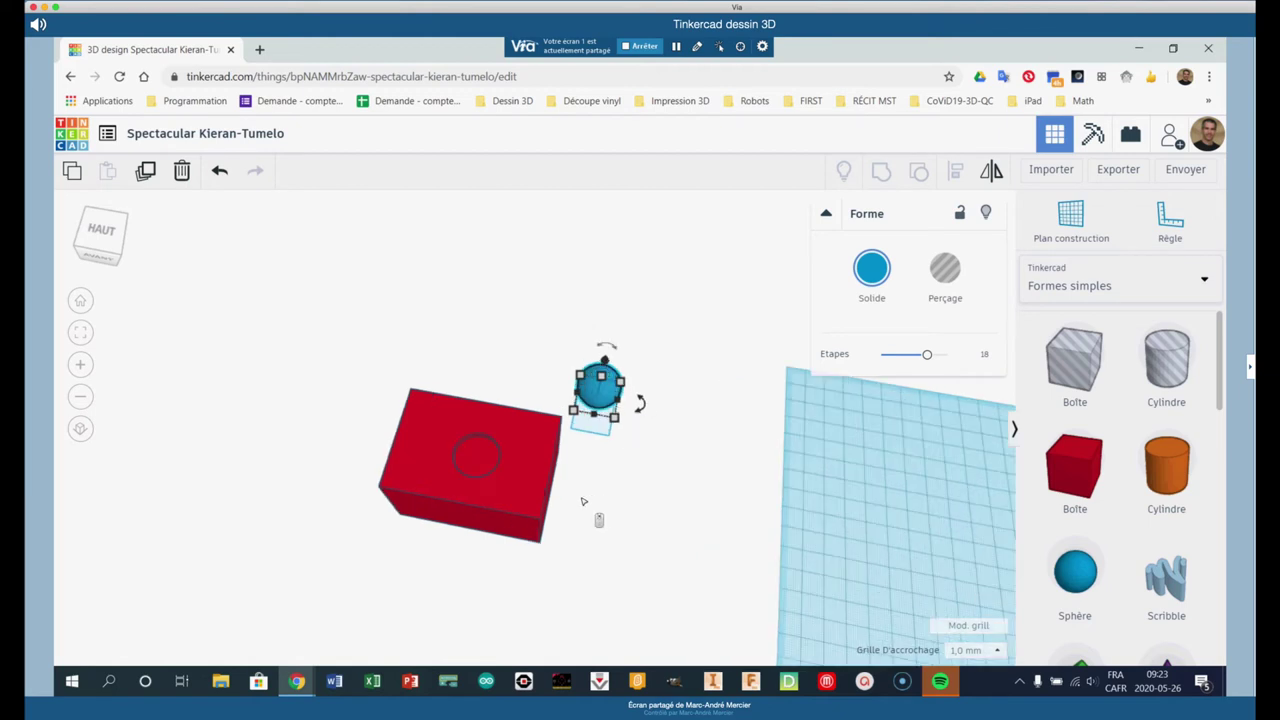
middle_drag(495, 336, 683, 363)
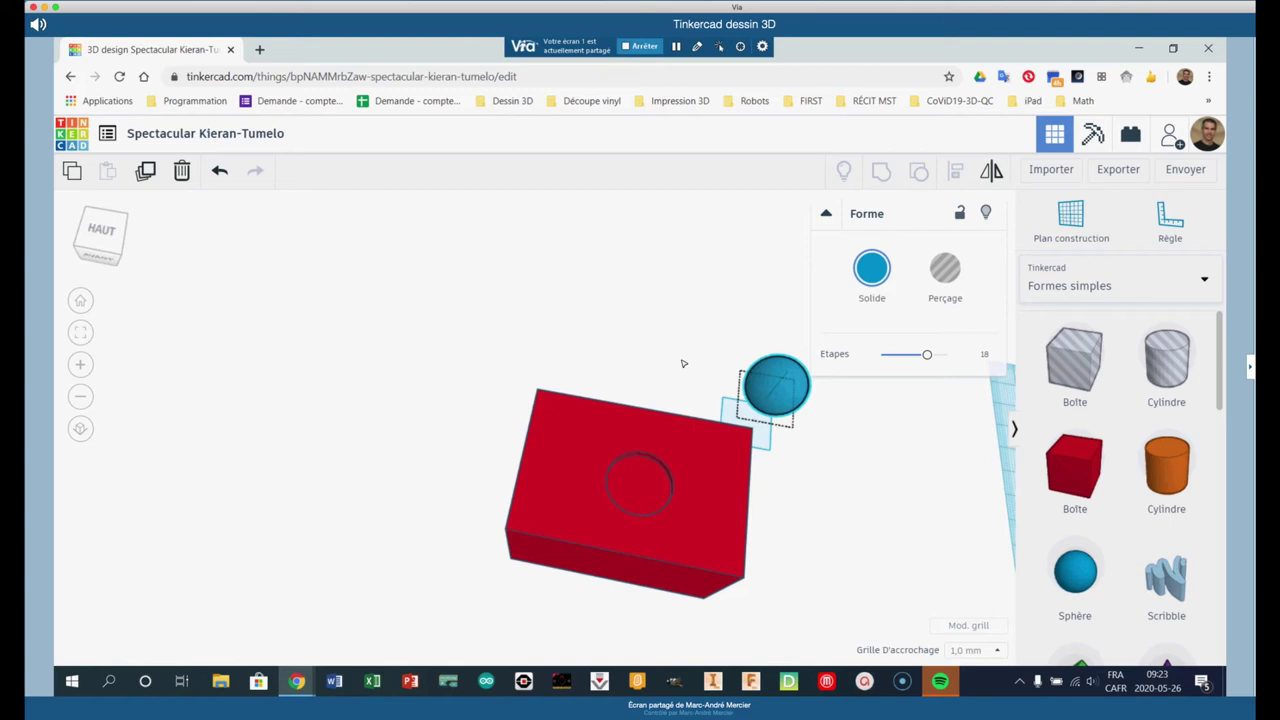
right_drag(683, 363, 742, 418)
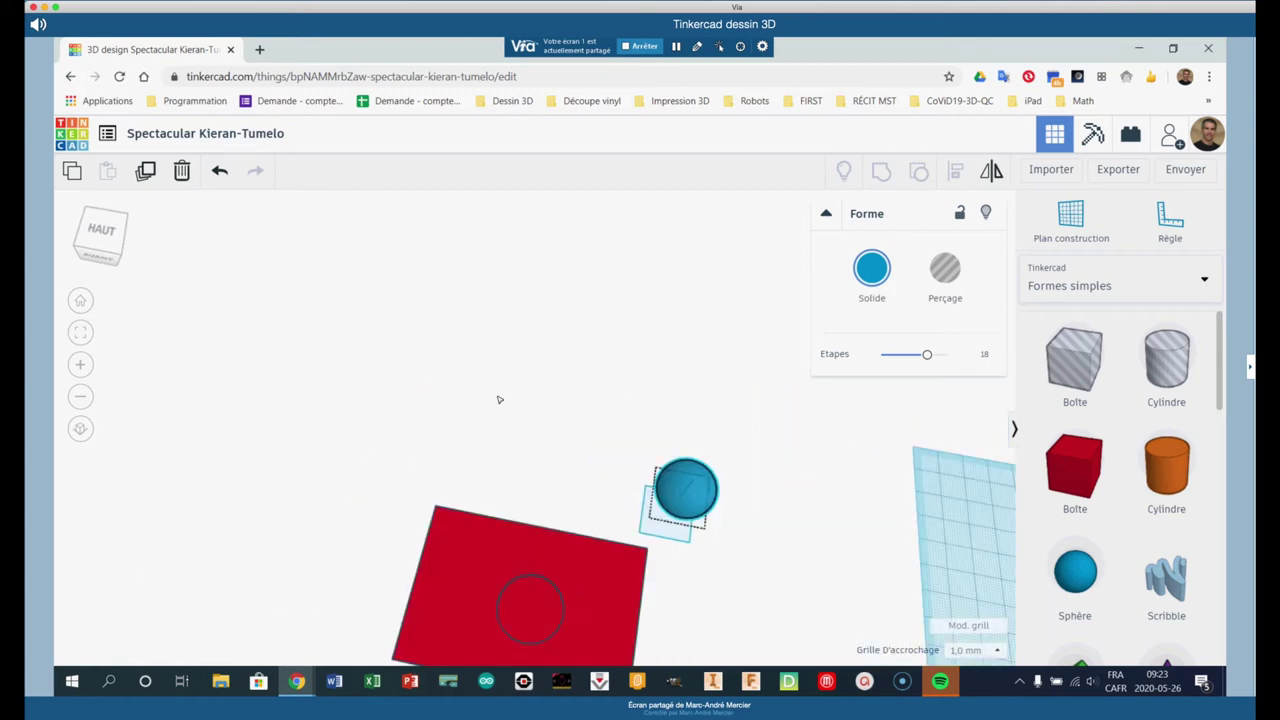
right_drag(499, 400, 483, 363)
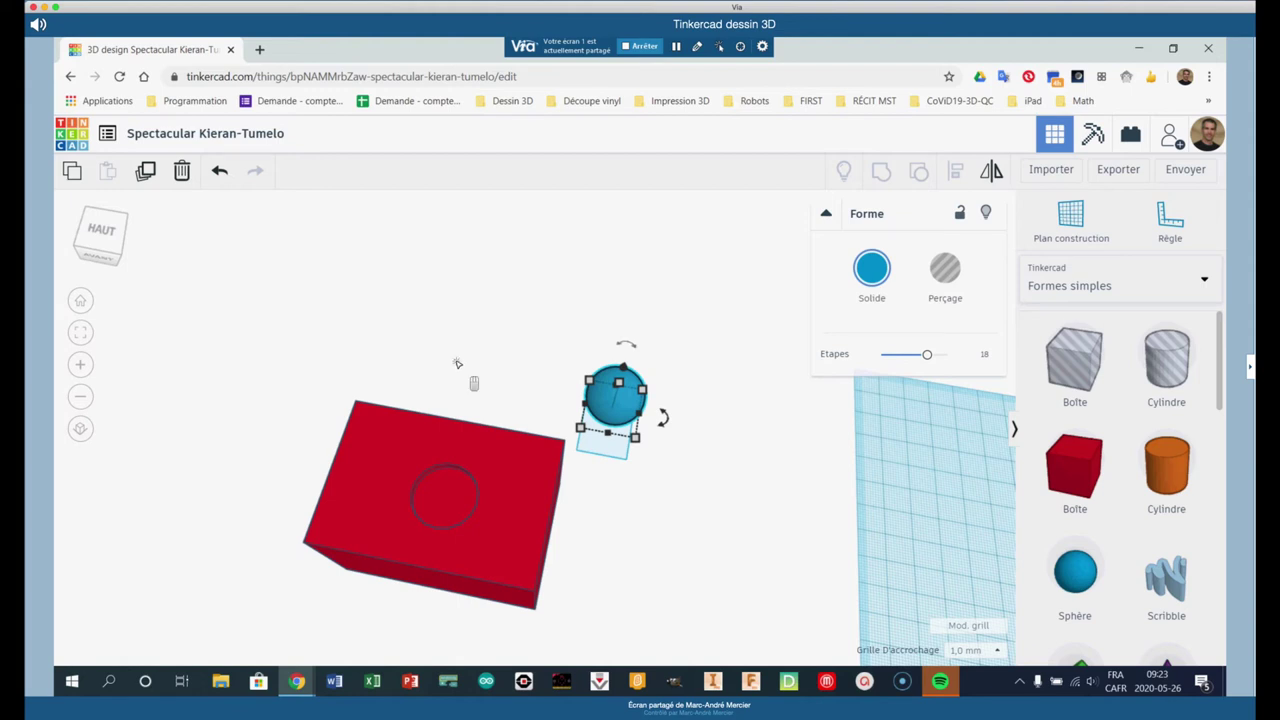
right_drag(591, 370, 453, 356)
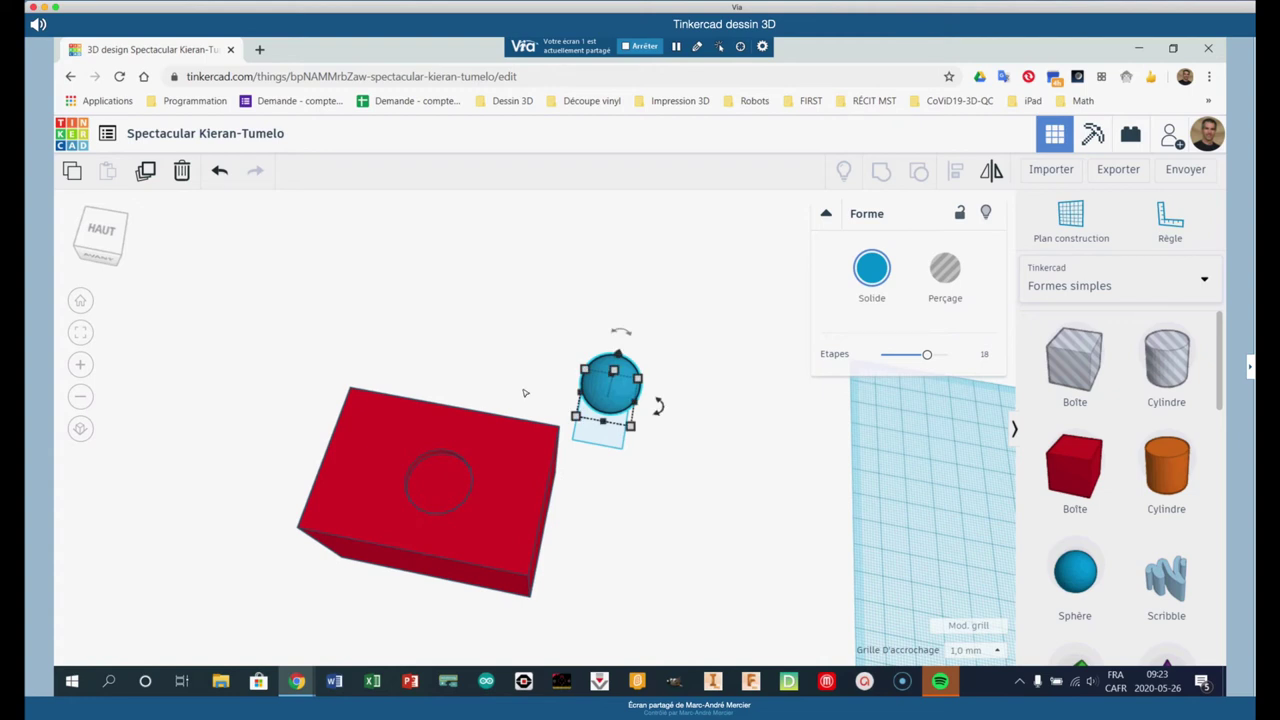
- Undo the moves that took the box and the sphere off the workplane
click(220, 172)
scroll(463, 523, up, 5)
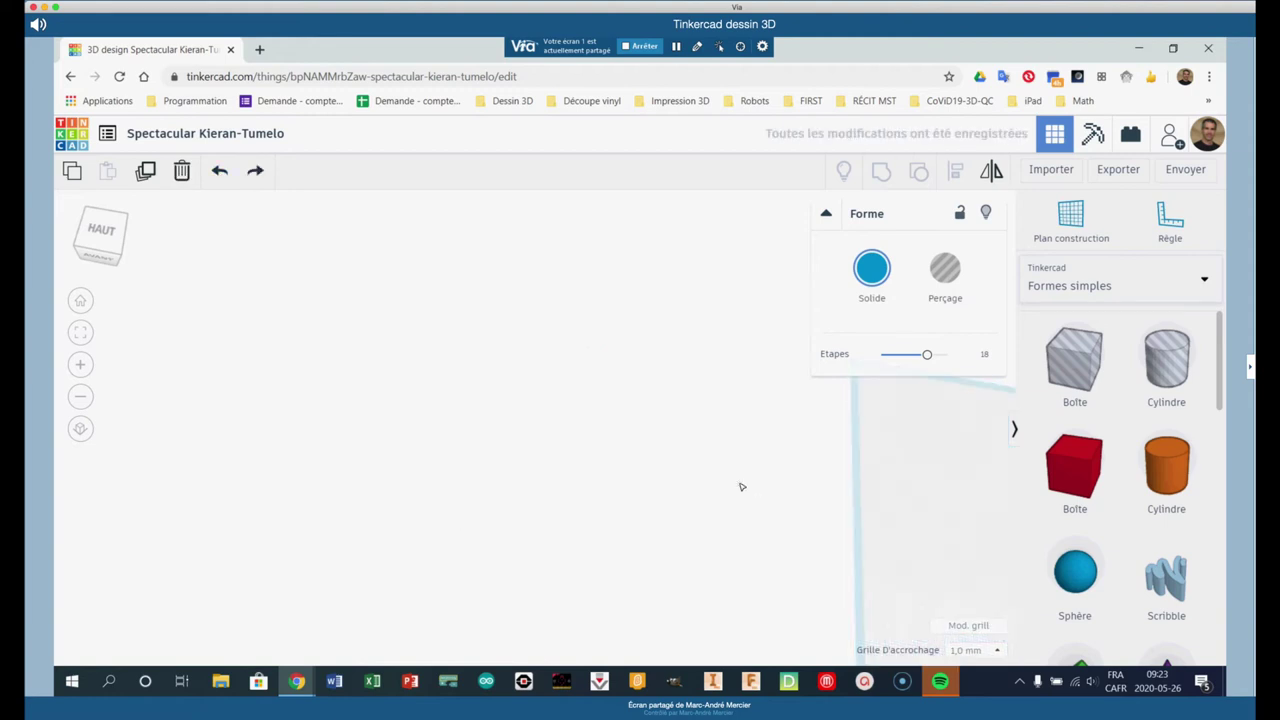
right_drag(740, 486, 704, 390)
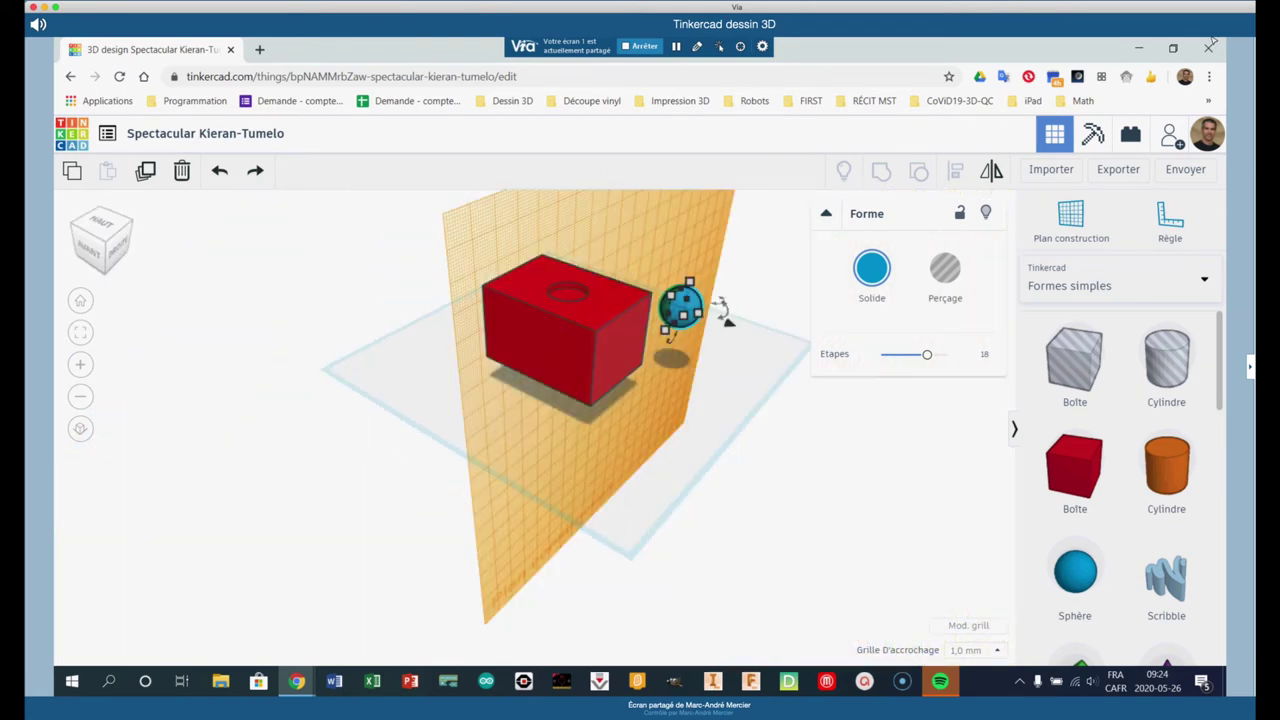
- Reset the workplane from the vertical plane to the horizontal base grid
click(1073, 222)
click(662, 510)
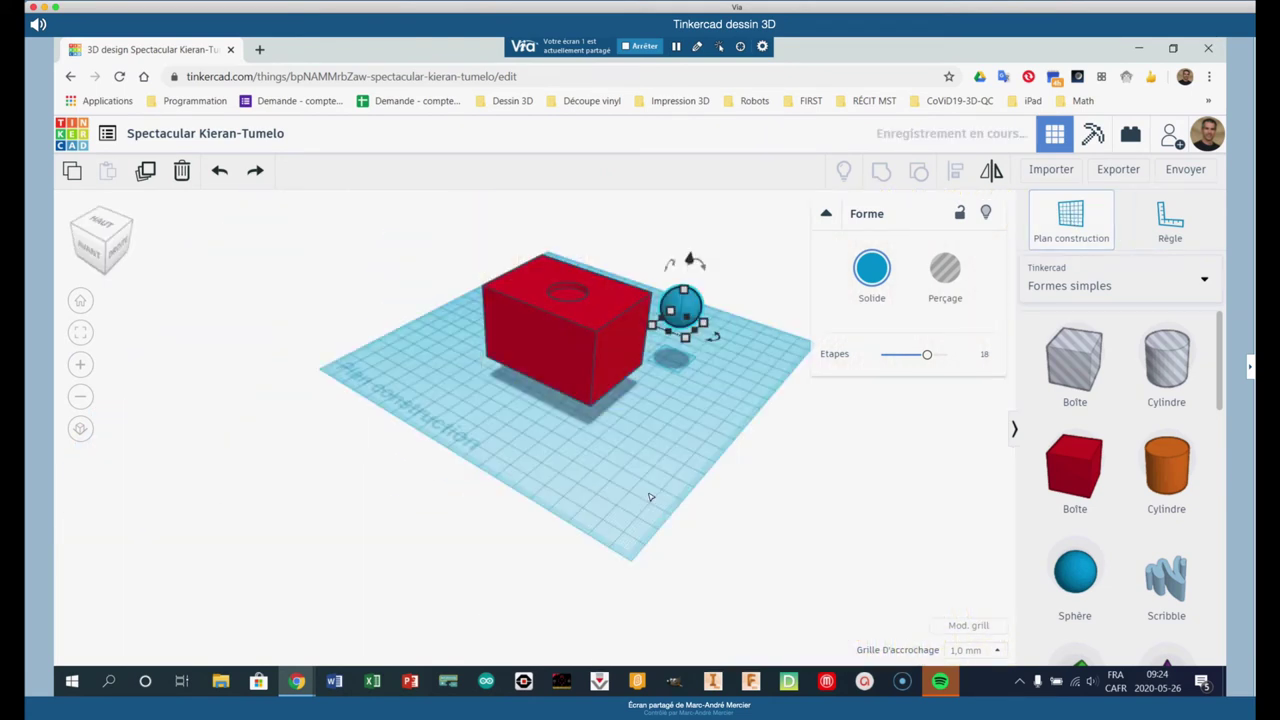
click(663, 429)
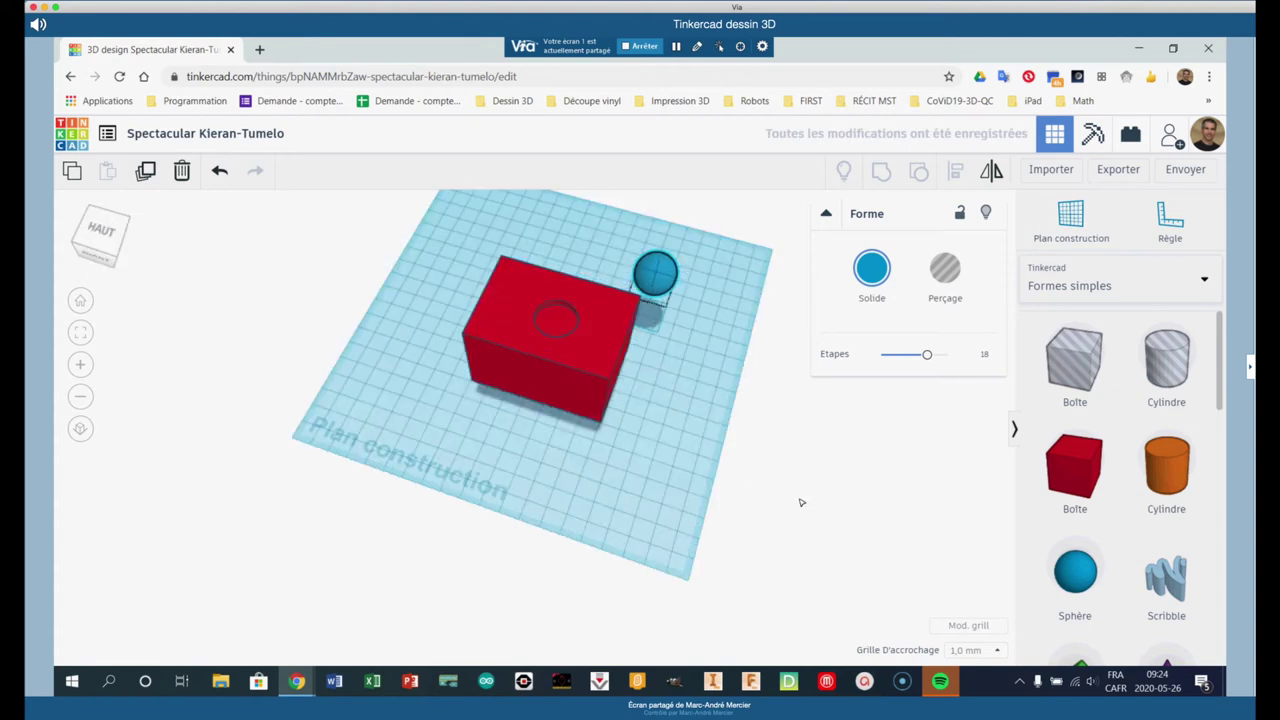
- Deselect the sphere and place a ruler on the workplane, with its origin outside the box's front-left corner
click(614, 252)
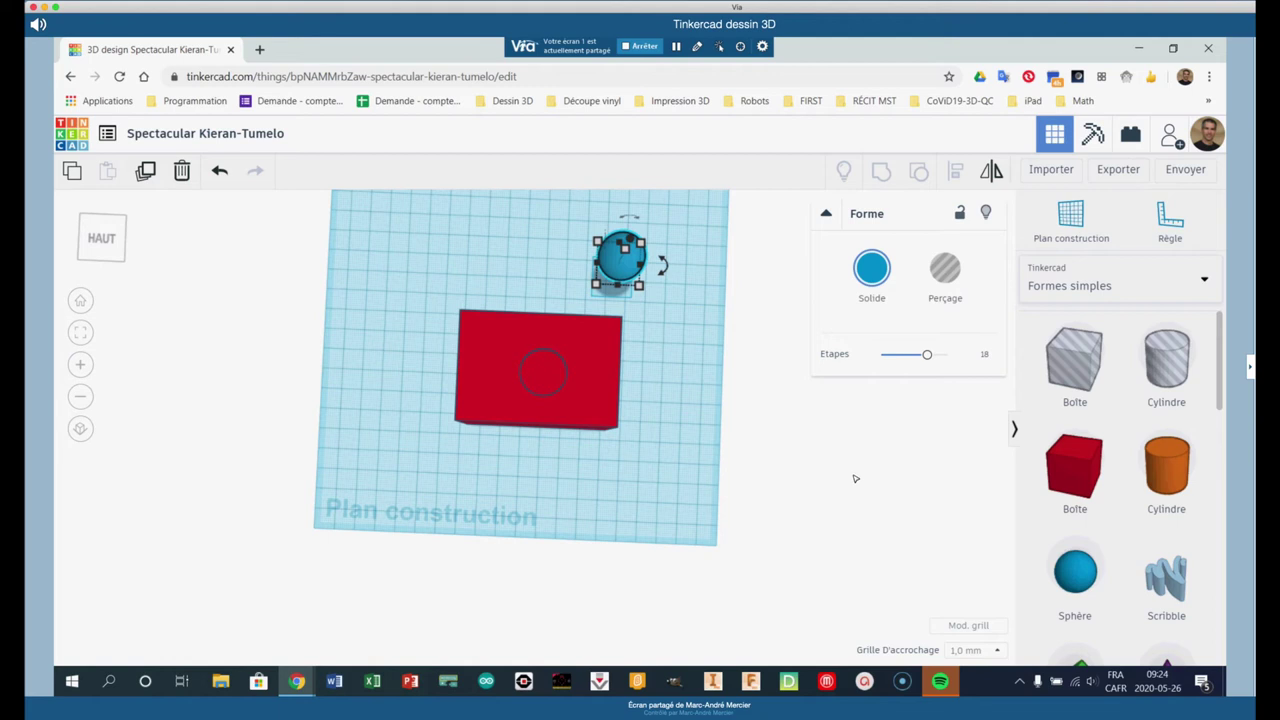
click(685, 428)
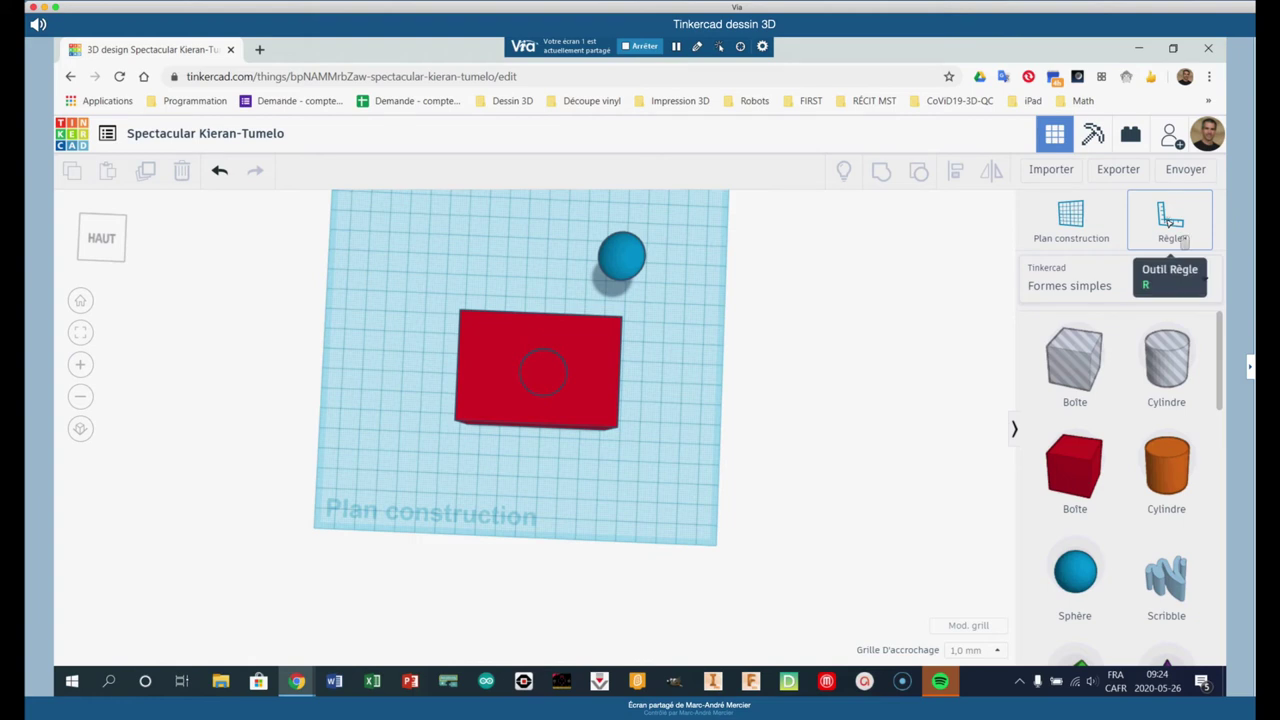
click(1166, 224)
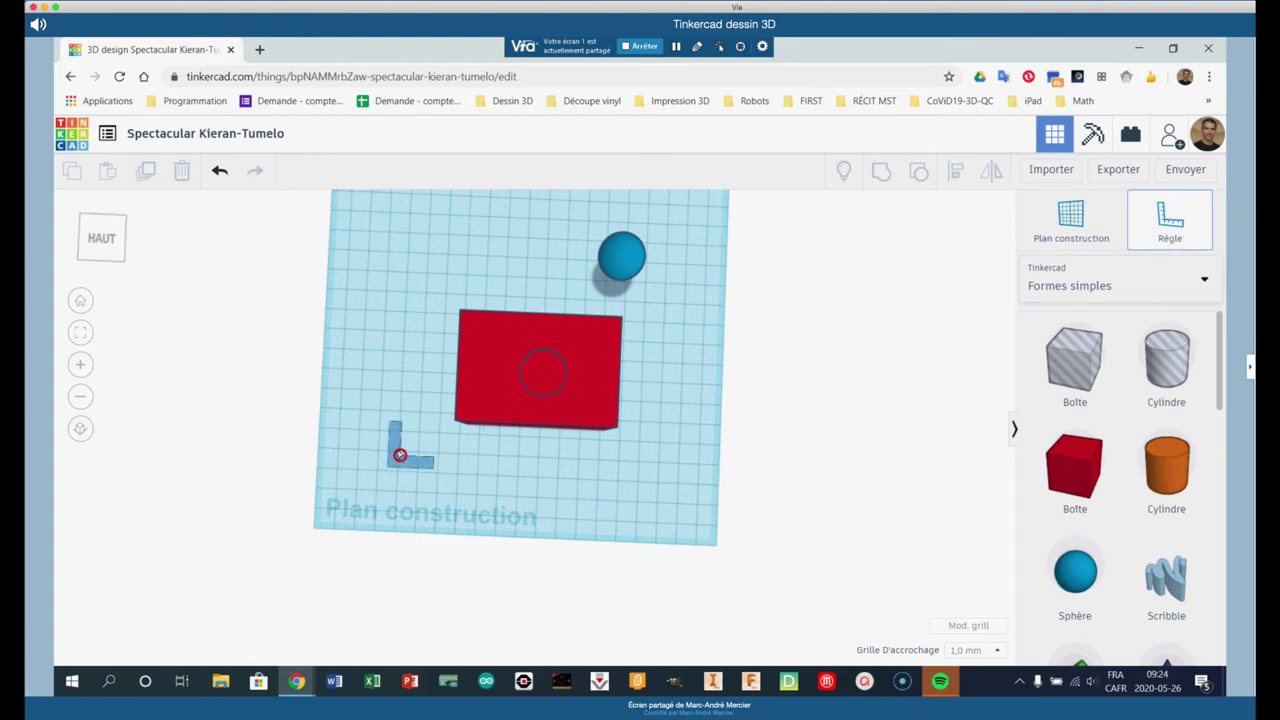
click(399, 453)
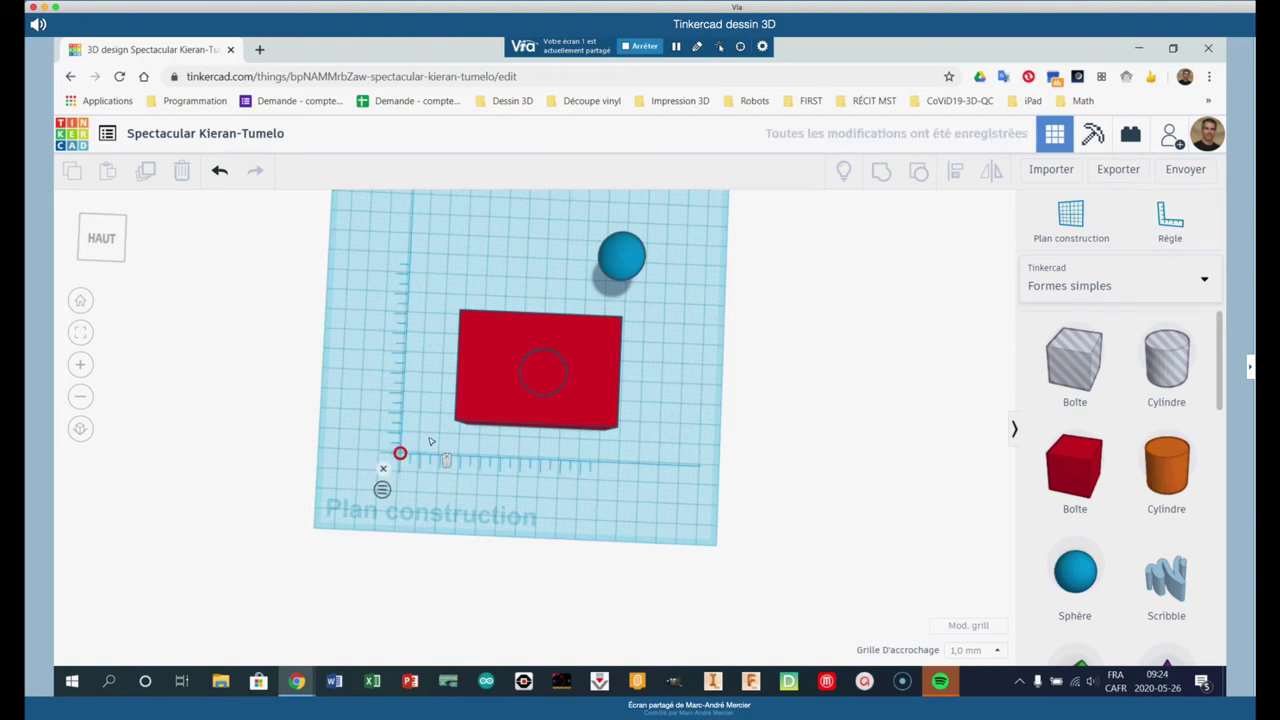
- Select the red box and set both of its horizontal distances from the ruler's origin to 0
scroll(430, 441, down, 2)
scroll(475, 465, up, 6)
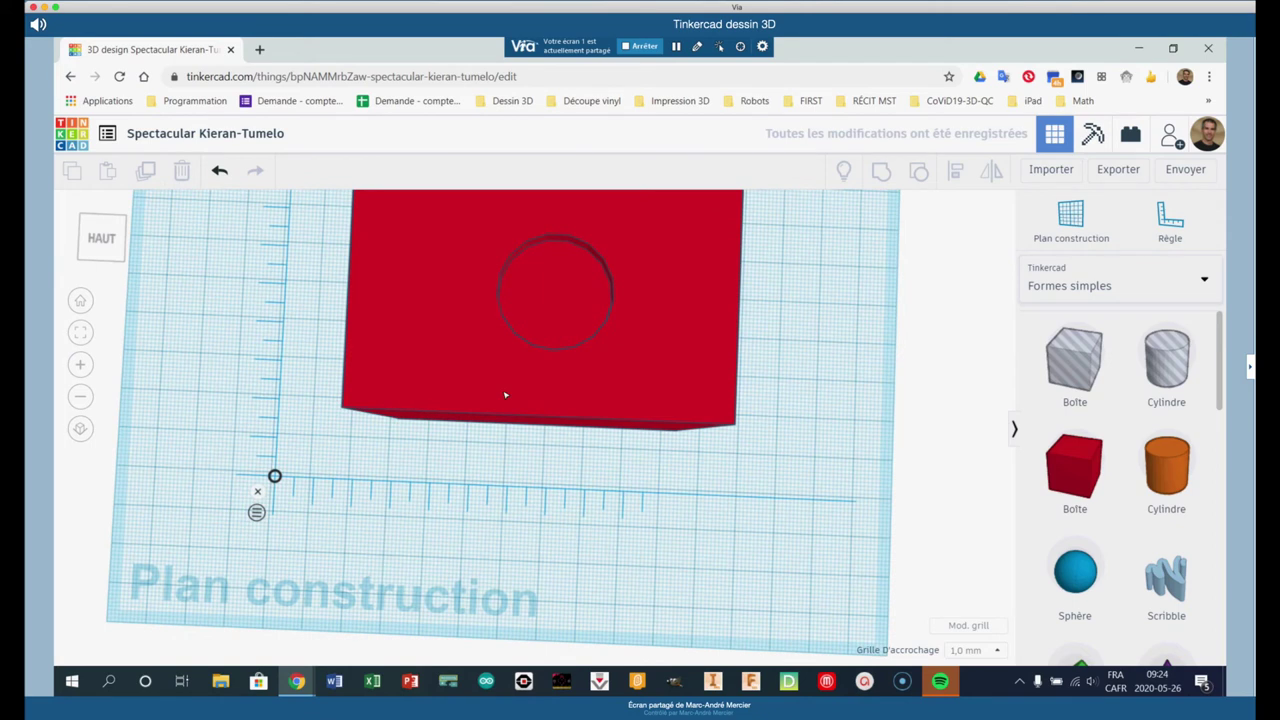
click(505, 395)
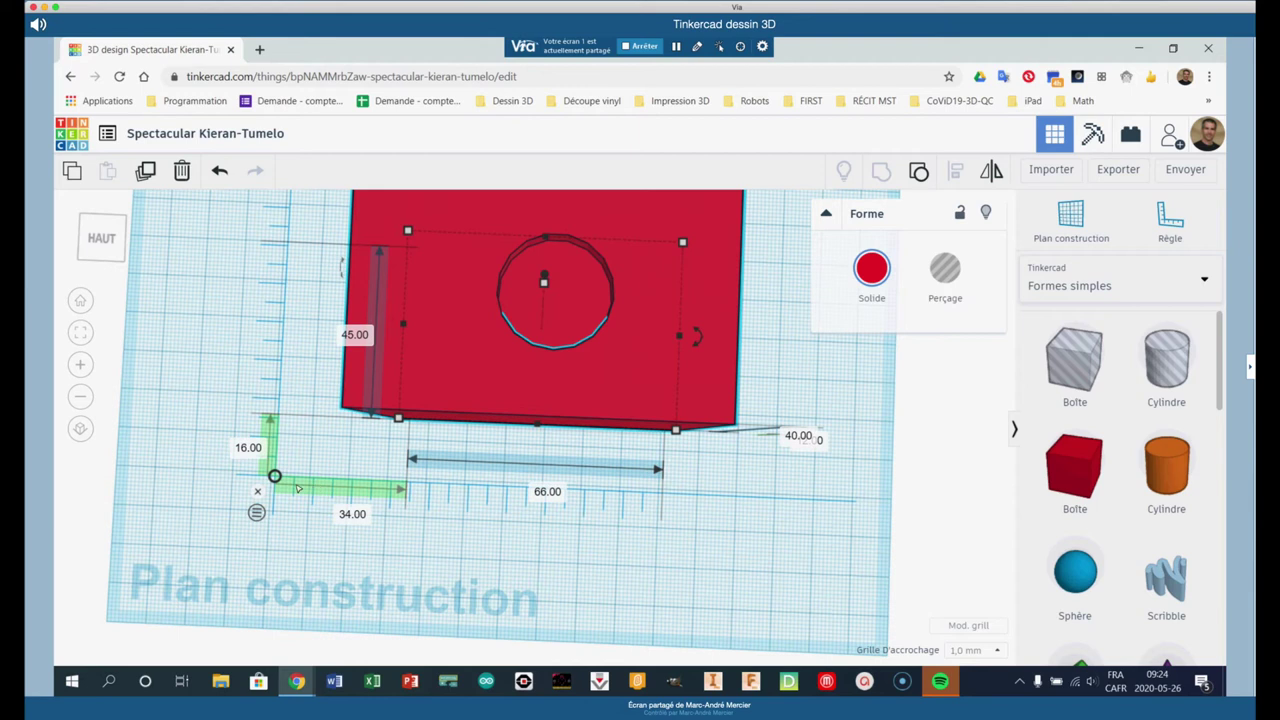
right_drag(297, 487, 535, 432)
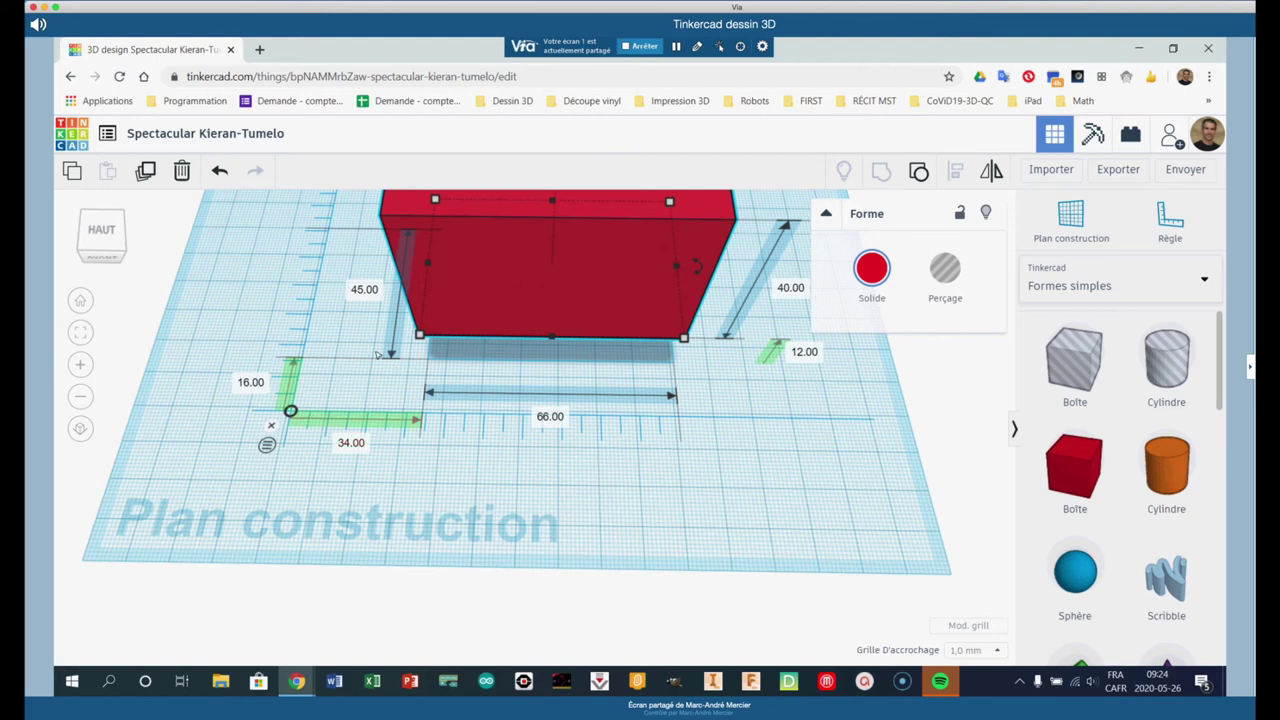
click(356, 446)
text(0)
key(Tab)
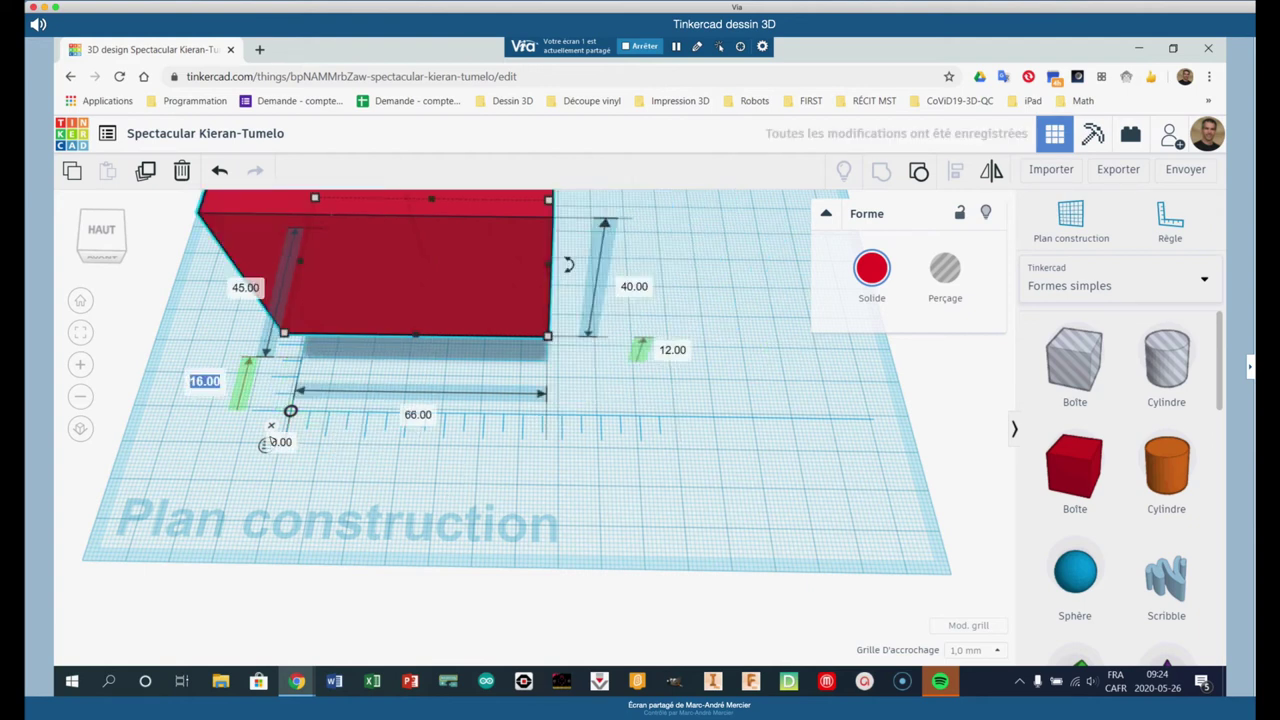
text(0)
key(Return)
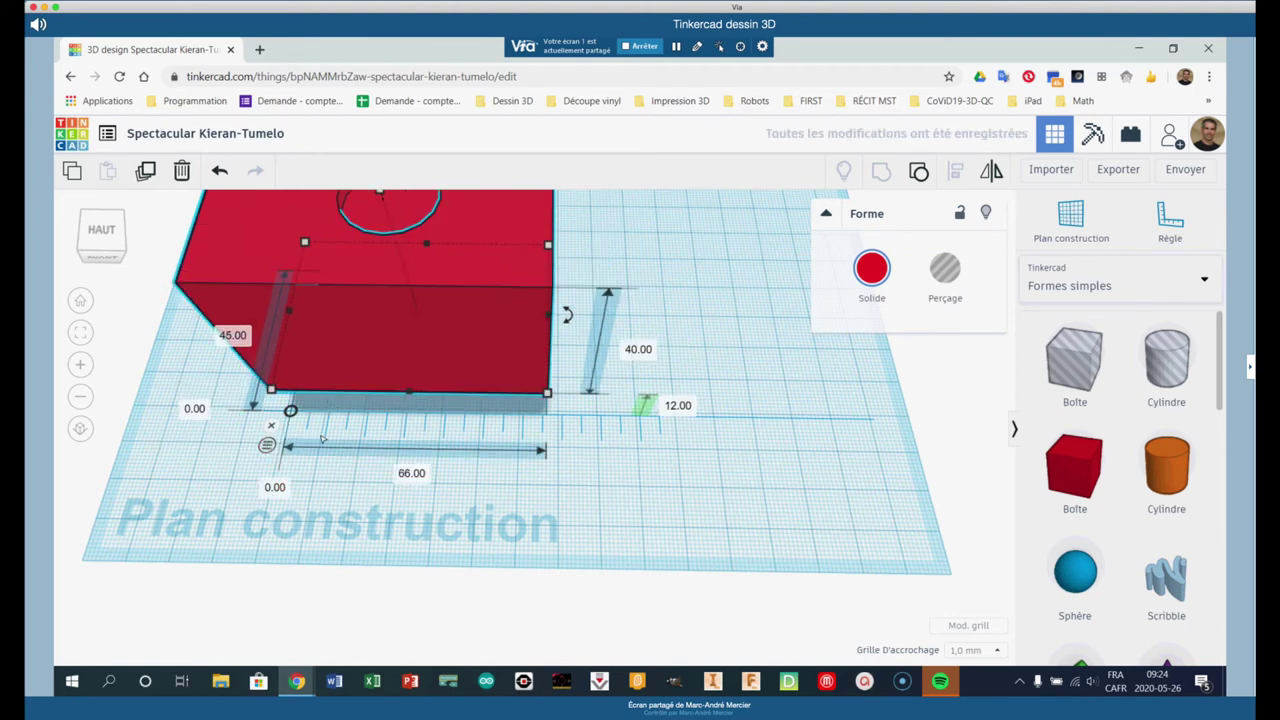
- Switch the ruler to distances from the box's centre and back to its edges, and set the box's height above the workplane to 0
click(267, 445)
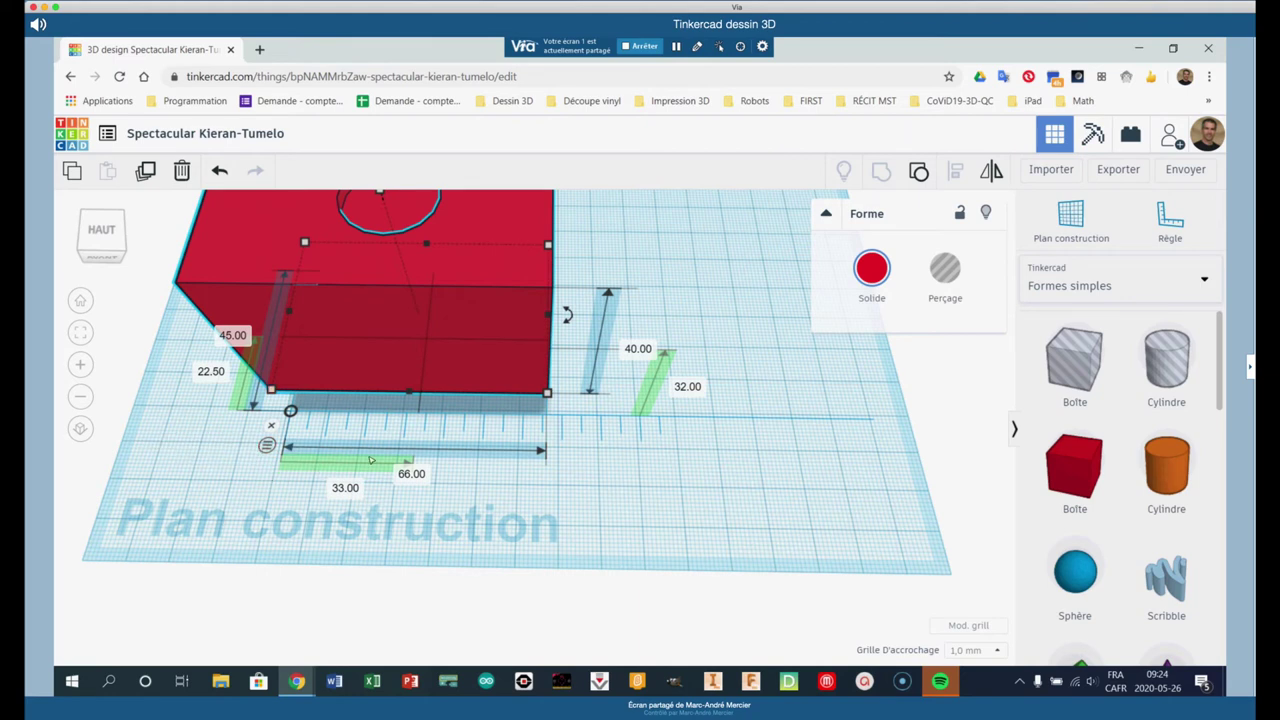
click(267, 445)
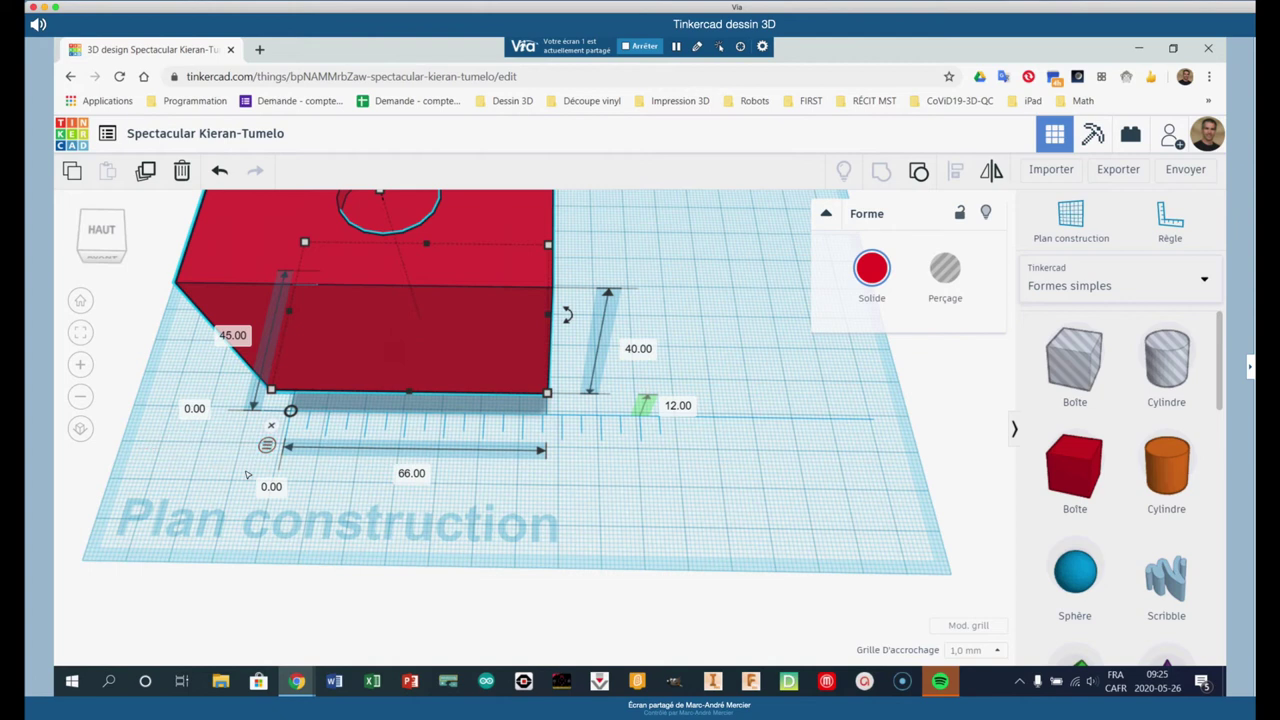
click(678, 406)
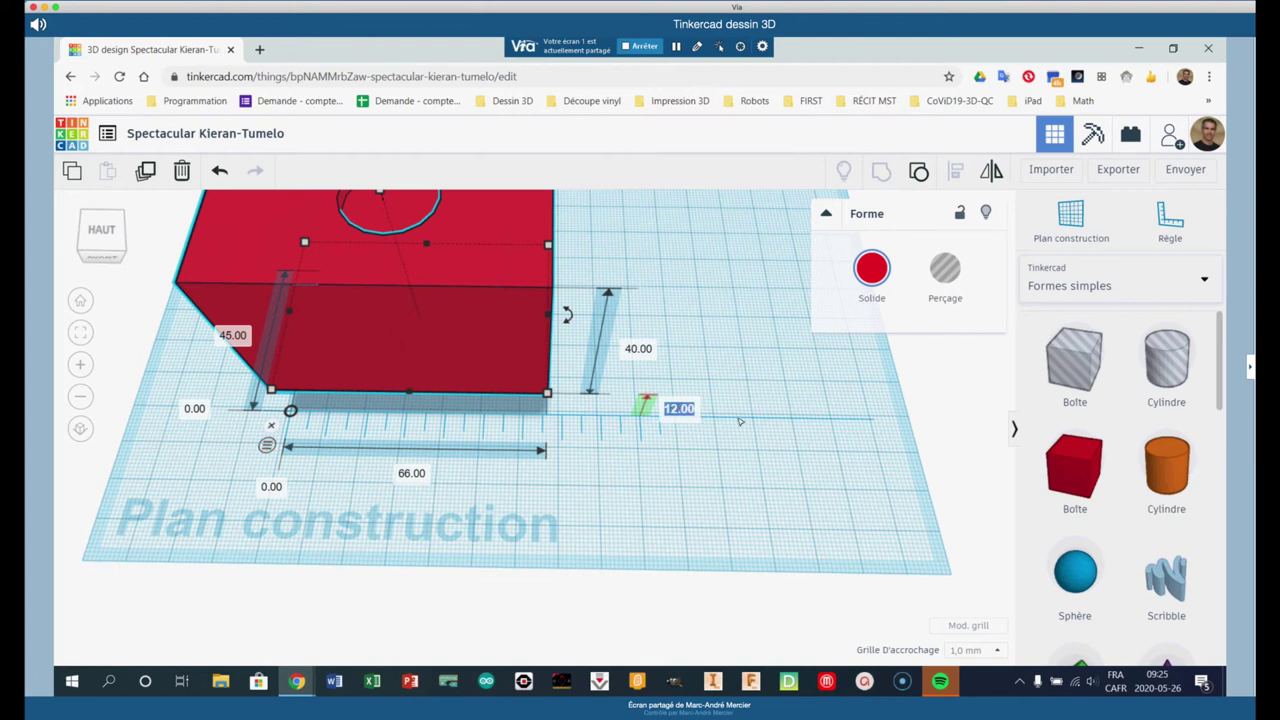
text(0)
key(Return)
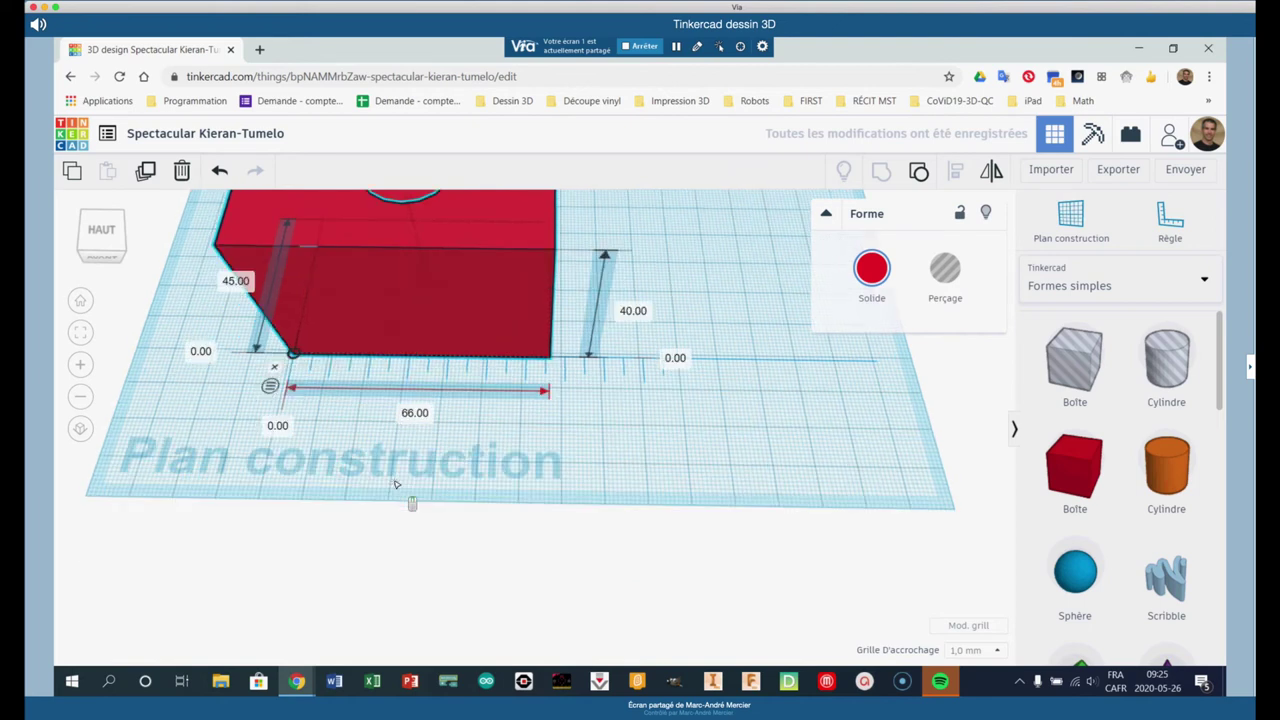
- Lock the red box against editing at the ruler's origin
right_drag(488, 480, 505, 348)
click(503, 346)
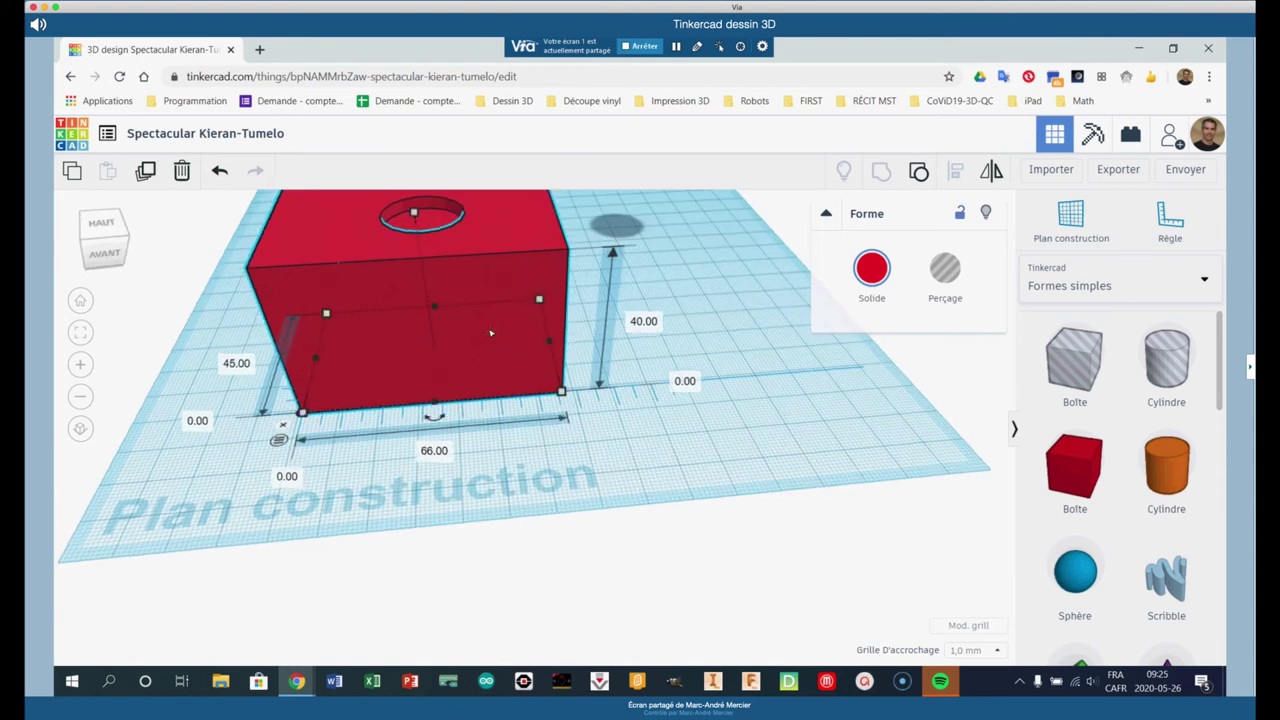
key(ctrl+l)
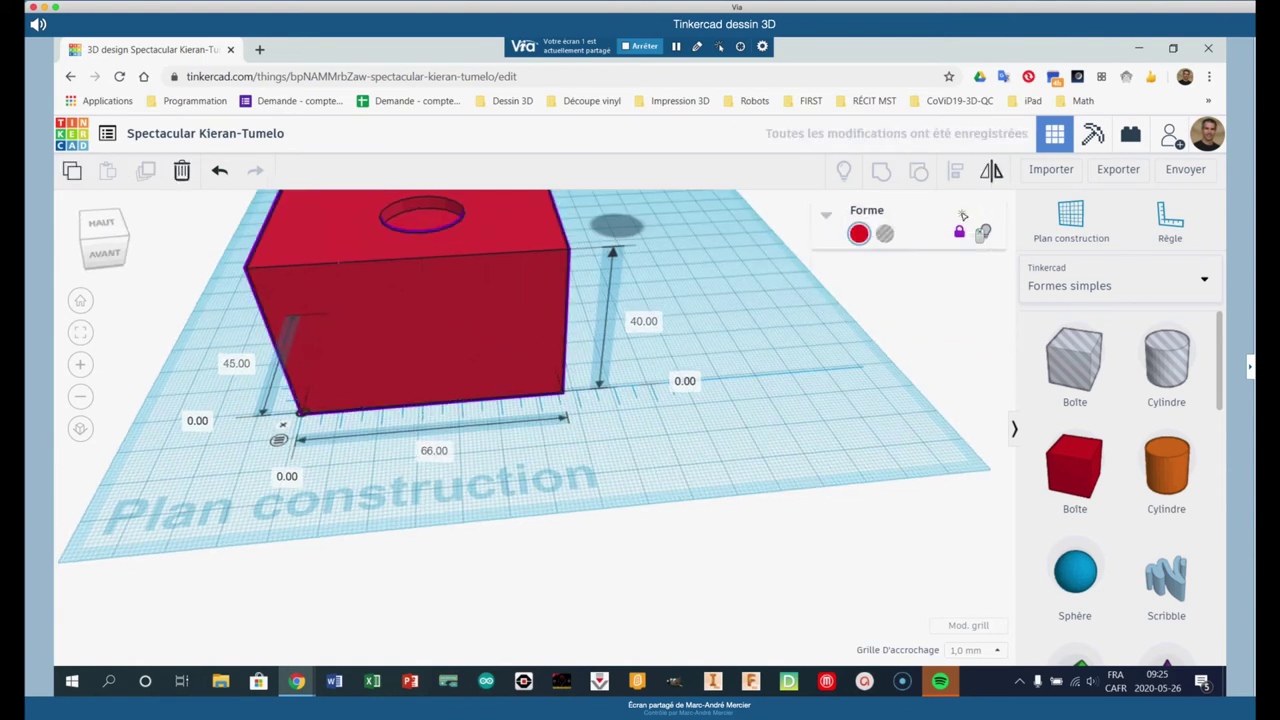
right_drag(620, 430, 648, 452)
scroll(650, 455, up, 2)
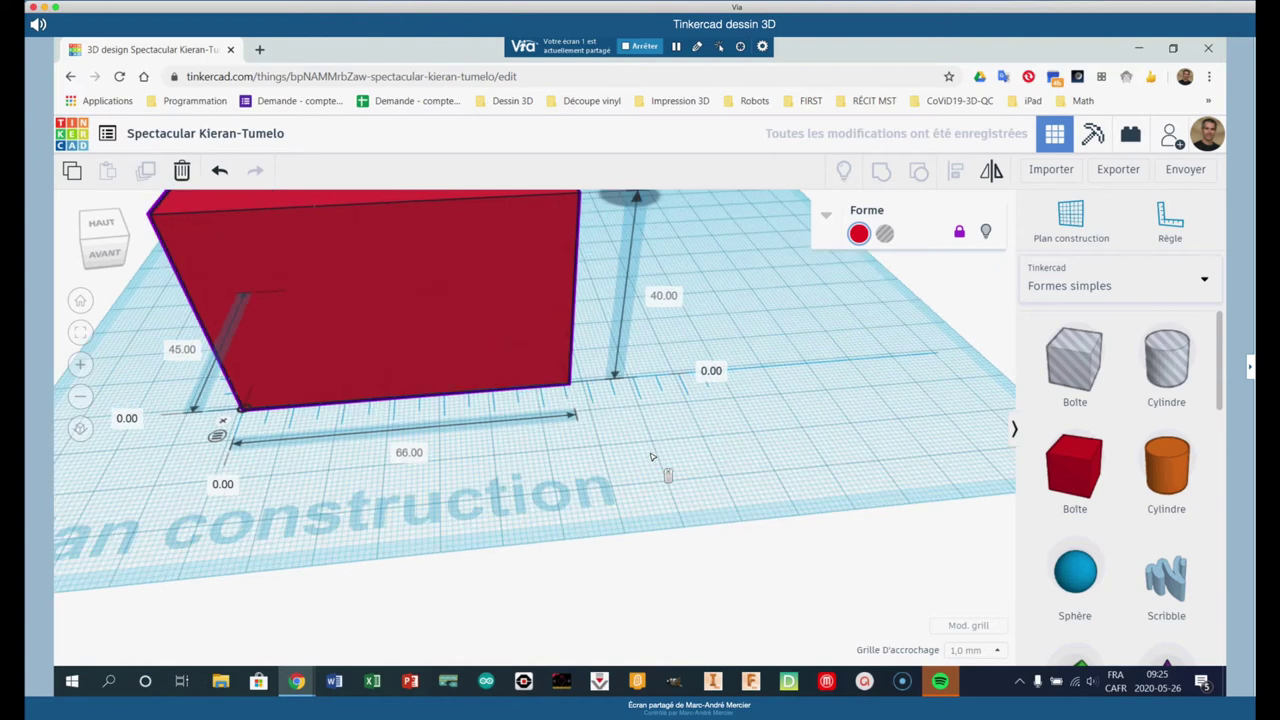
scroll(651, 457, down, 5)
scroll(651, 457, down, 2)
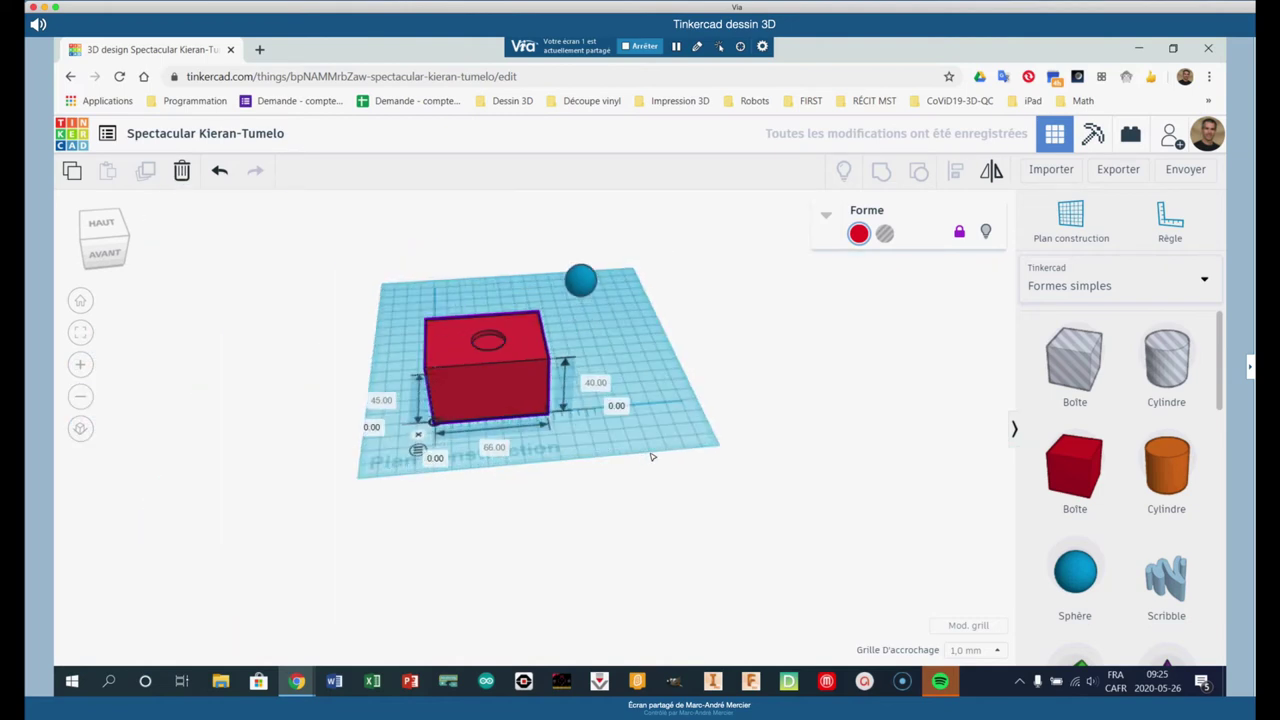
- Bring the sphere in front of the red box and set its sideways distance from the ruler's origin to 24
key(ctrl+z)
key(ctrl+z)
key(ctrl+z)
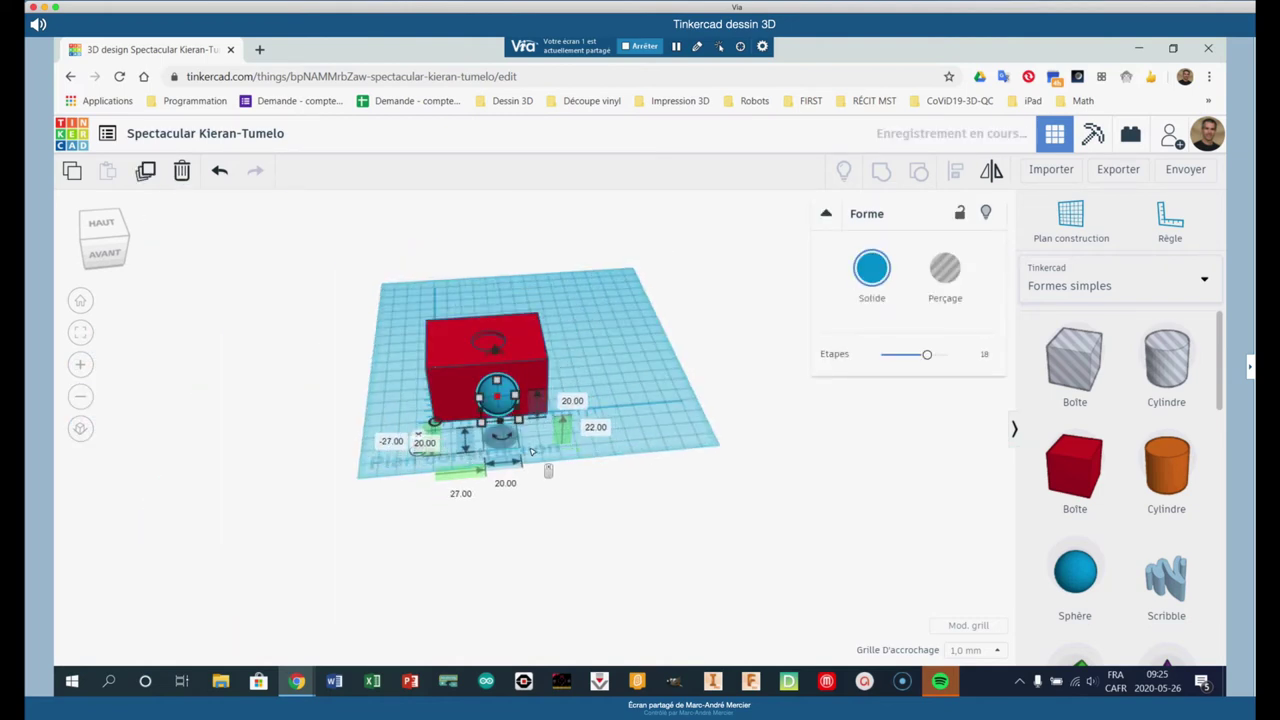
scroll(544, 449, up, 2)
scroll(548, 452, up, 2)
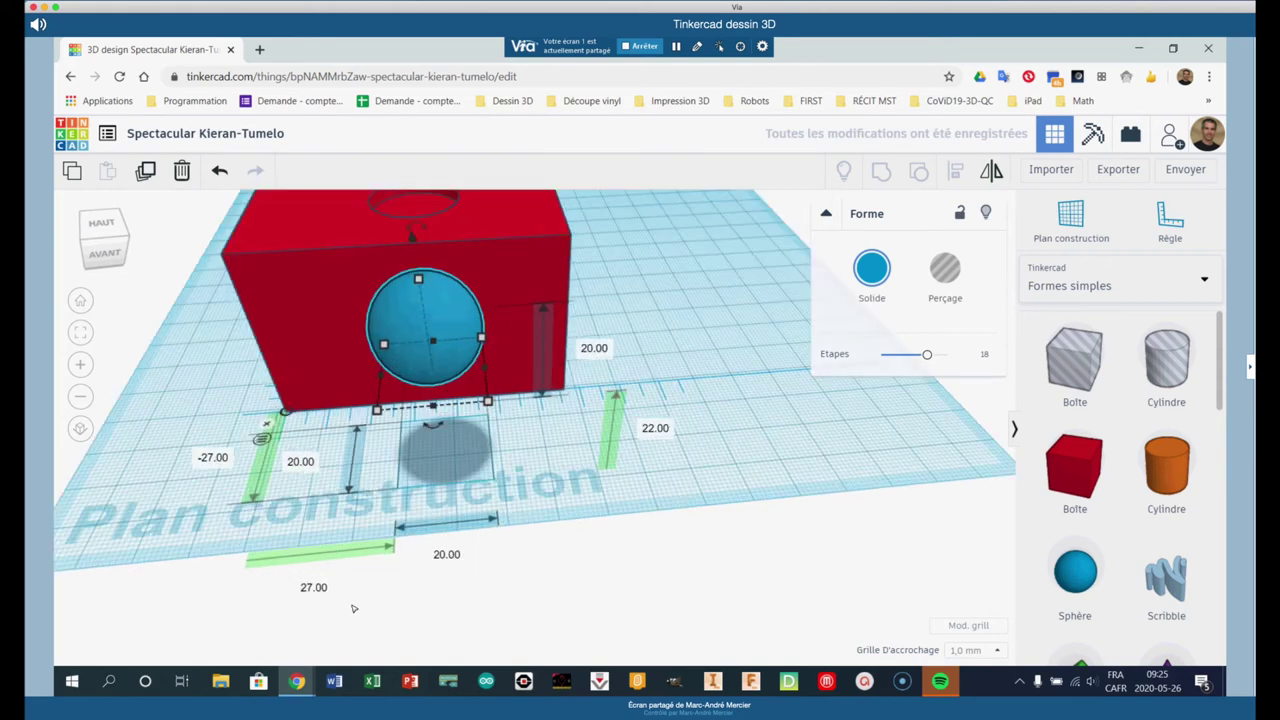
click(309, 590)
text(2)
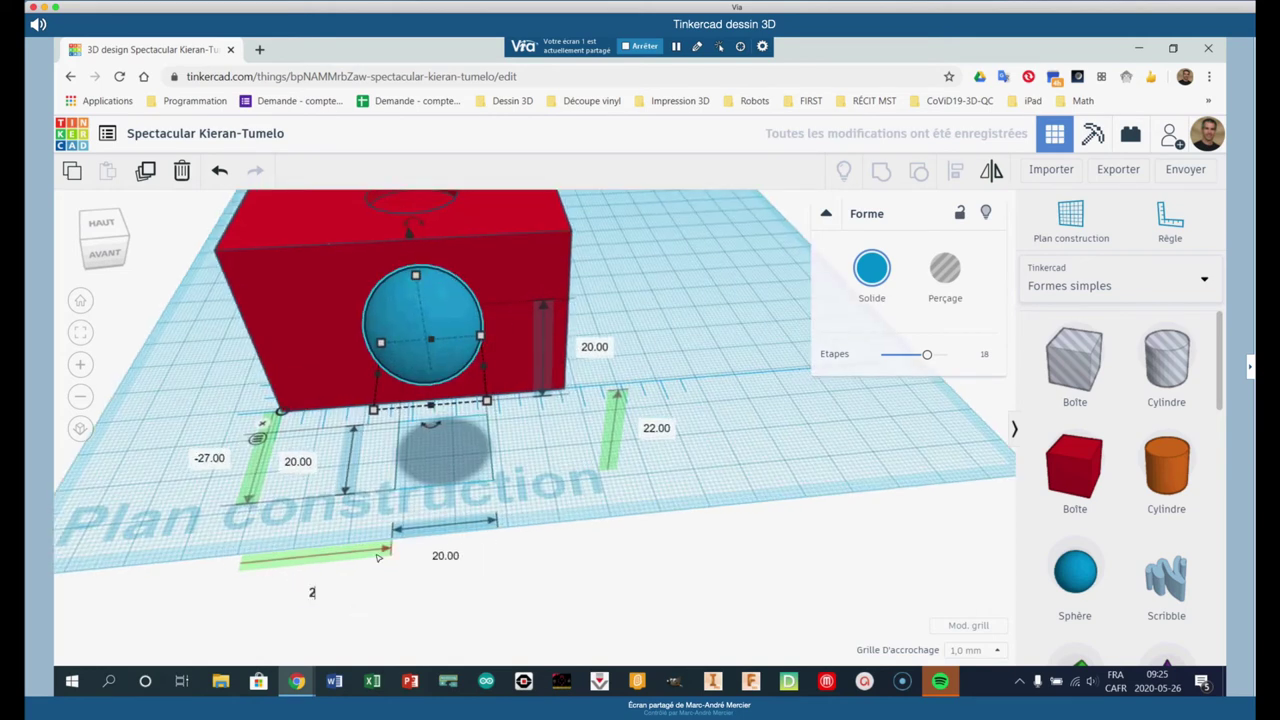
text(4)
key(Return)
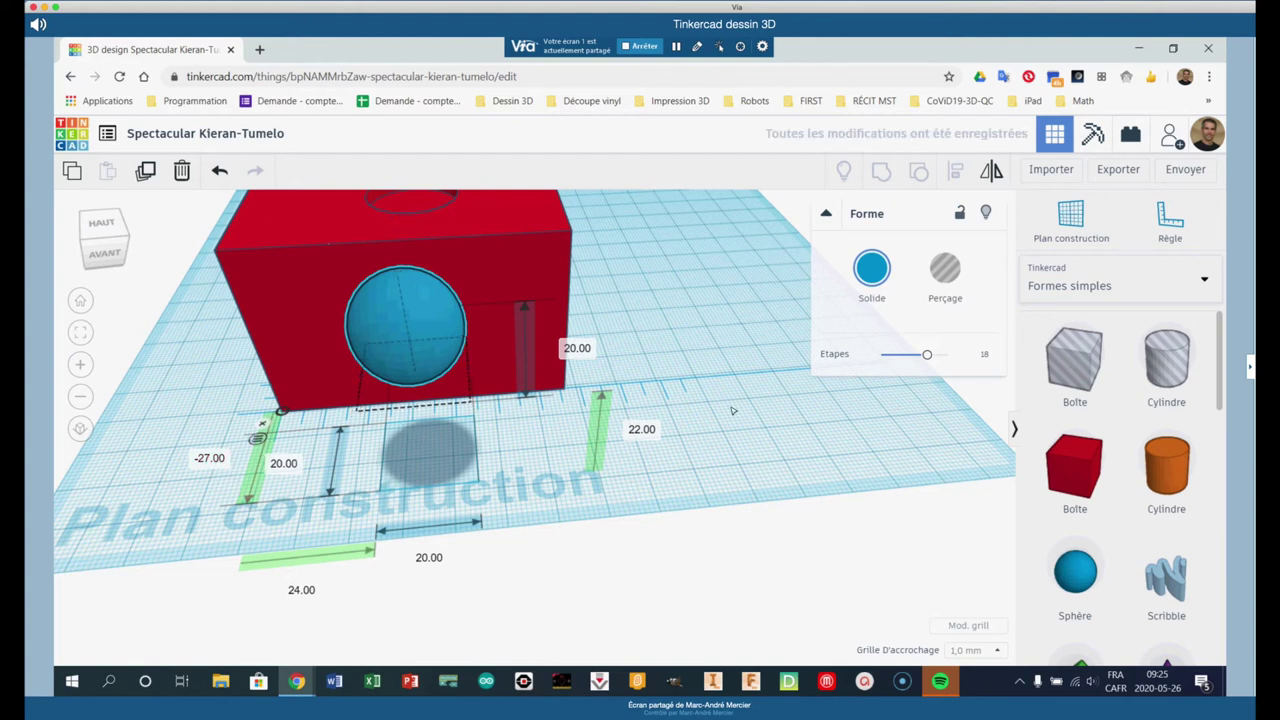
- Set the sphere's front-to-back distance from the ruler's origin to 12
right_drag(734, 406, 662, 568)
click(657, 566)
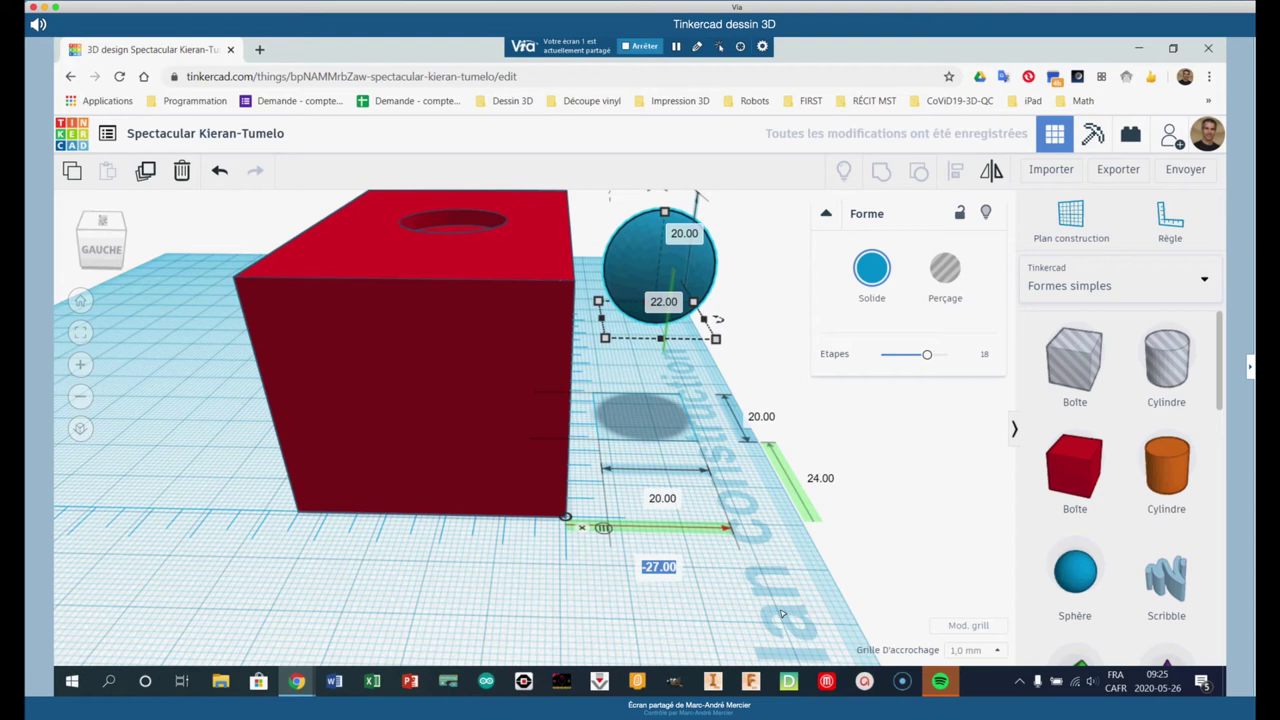
text(12)
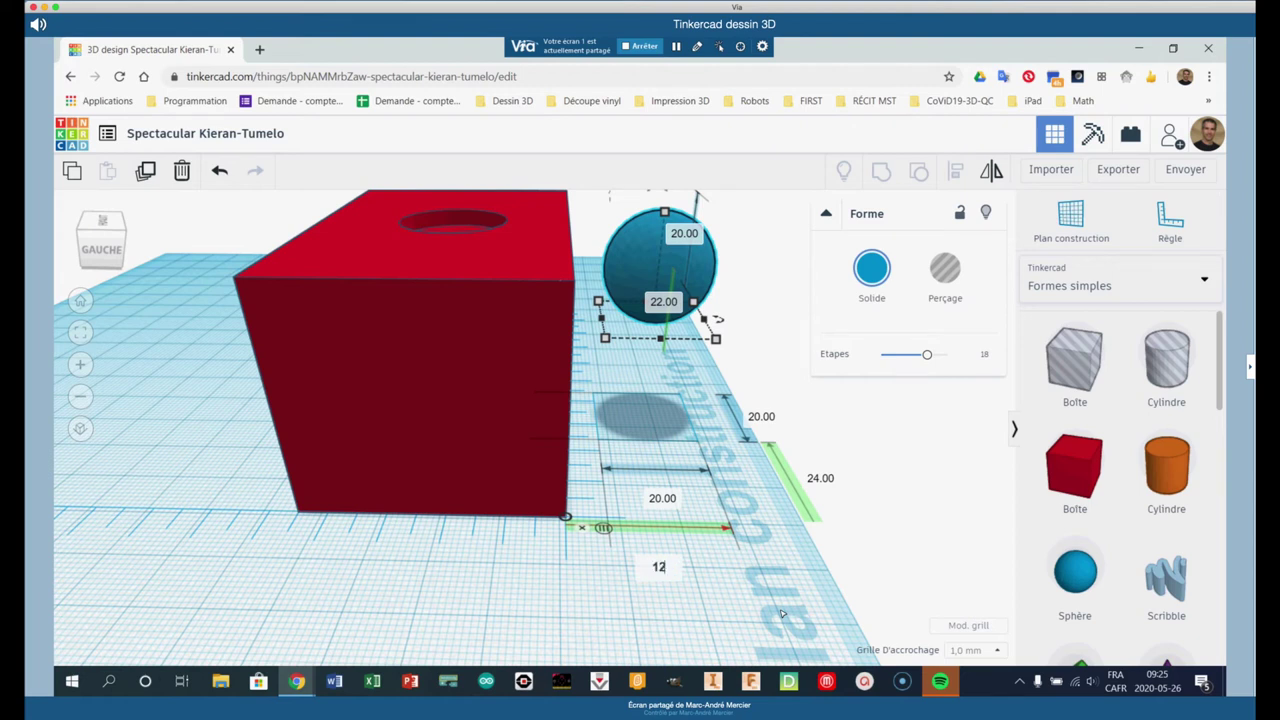
key(Return)
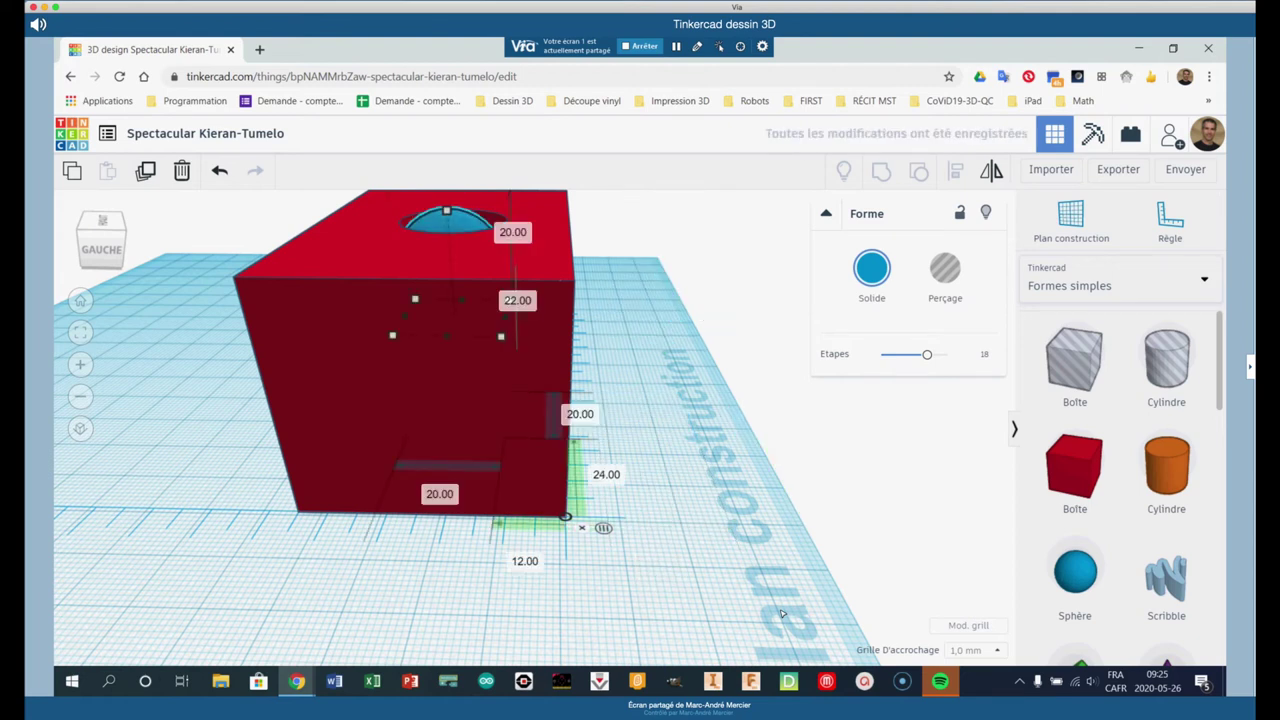
- Pull the sphere partly out through the box's front face and set its front-to-back distance from the ruler's origin to -12
click(525, 562)
drag(460, 222, 578, 232)
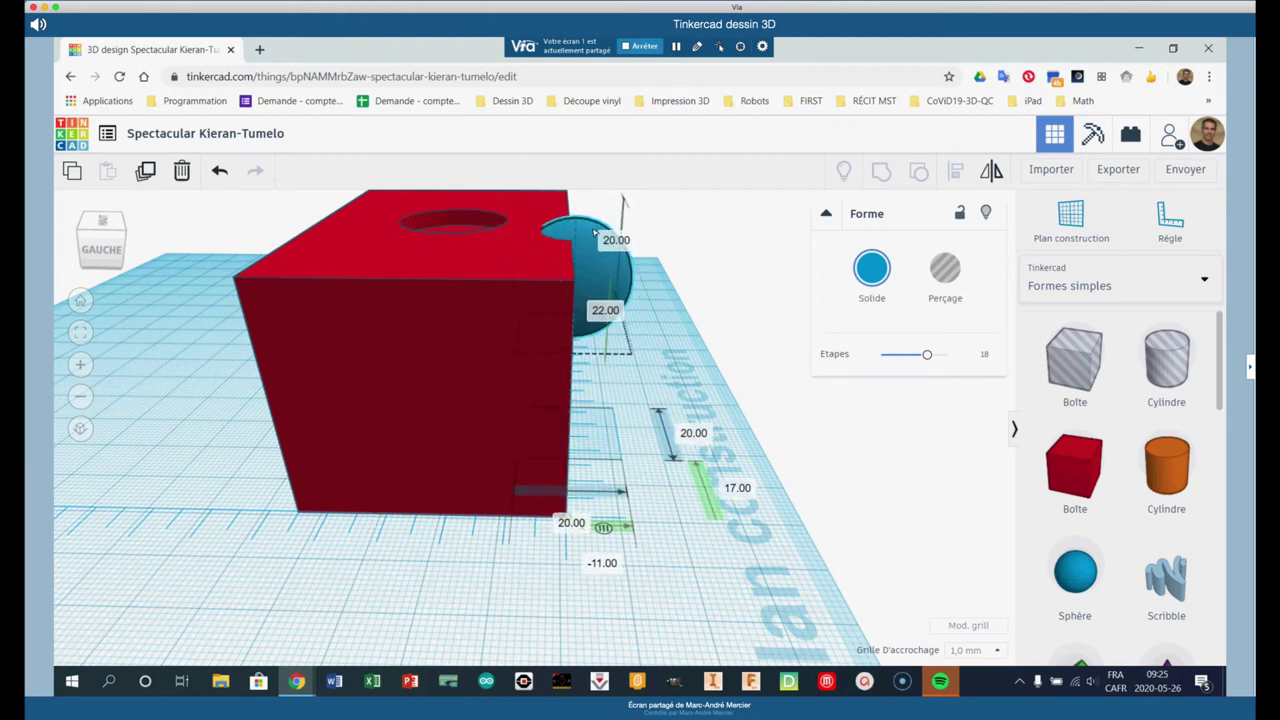
click(605, 565)
key(BackSpace)
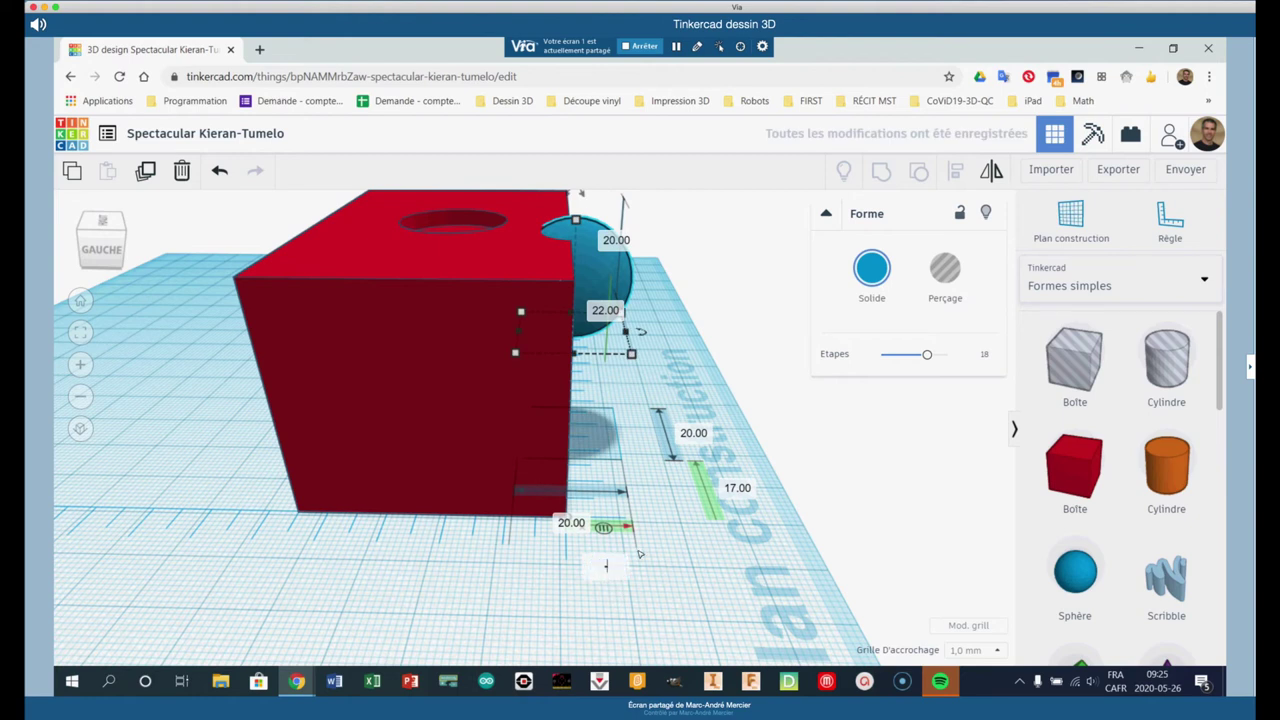
text(-12)
key(Return)
- Set the sphere's height above the workplane to 12 and slide it along the box's front face to 25 from the ruler's origin
right_drag(633, 528, 608, 333)
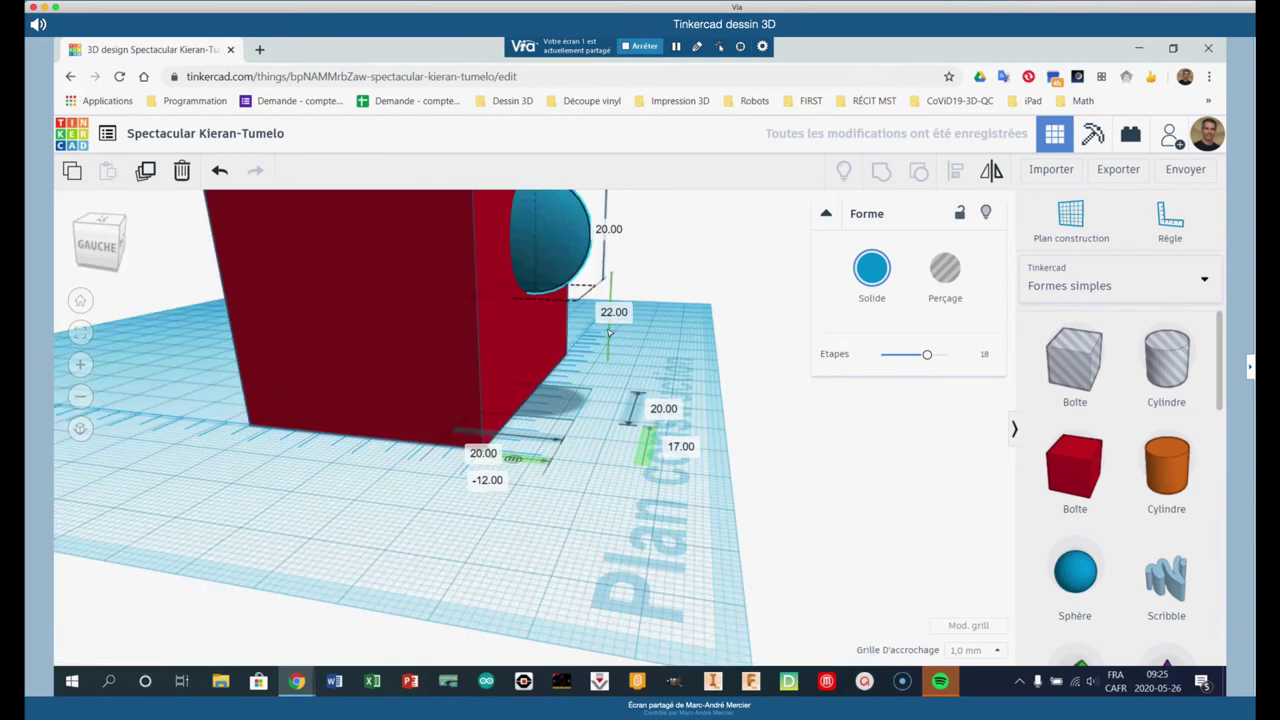
click(617, 317)
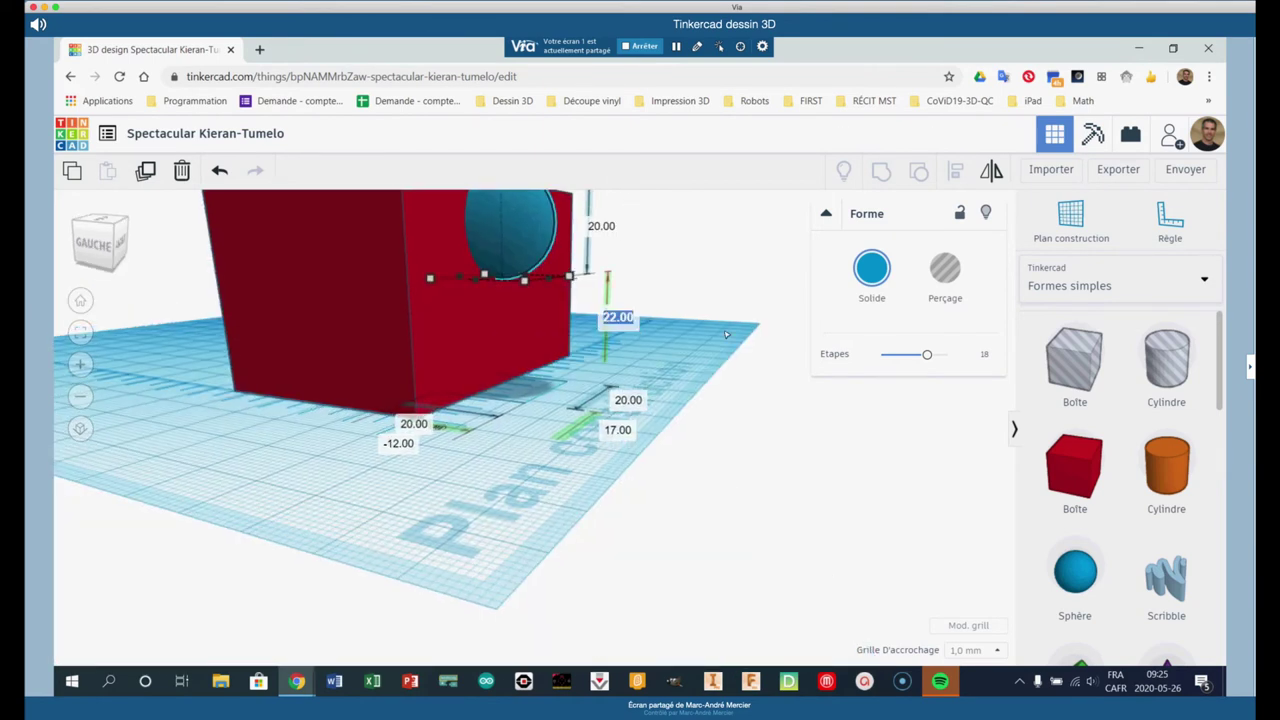
text(12)
key(Return)
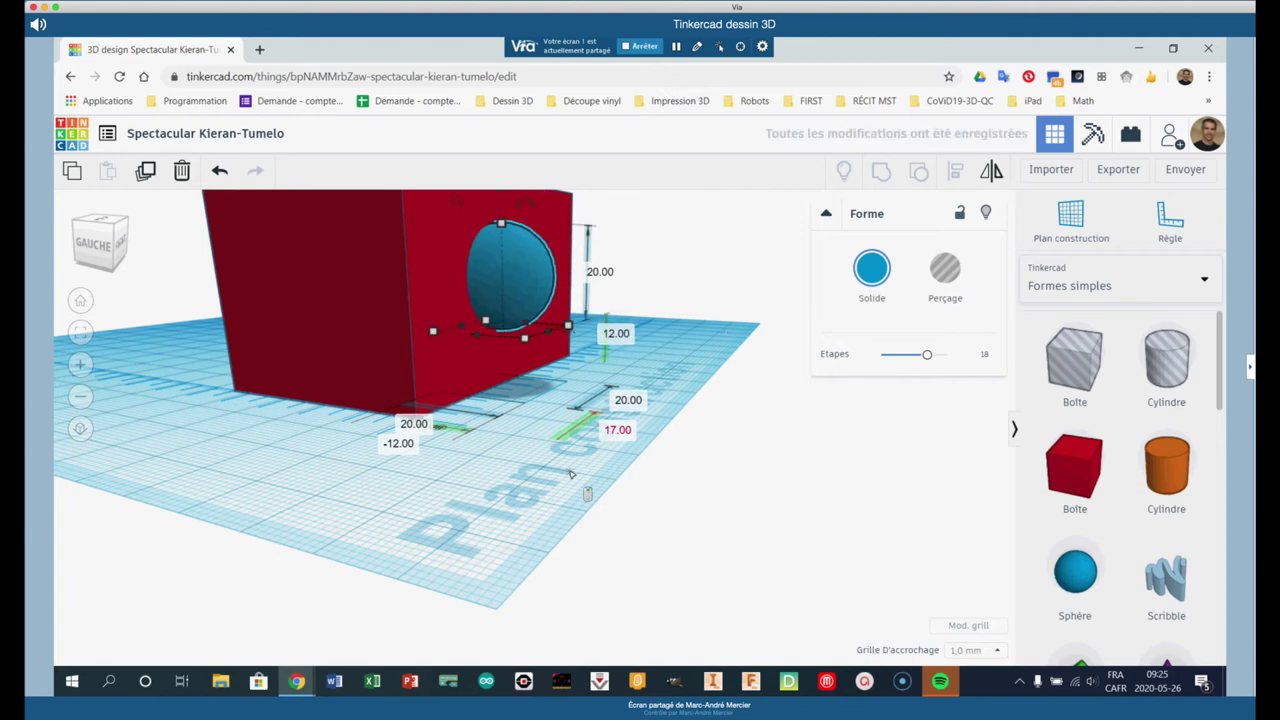
right_drag(572, 475, 390, 547)
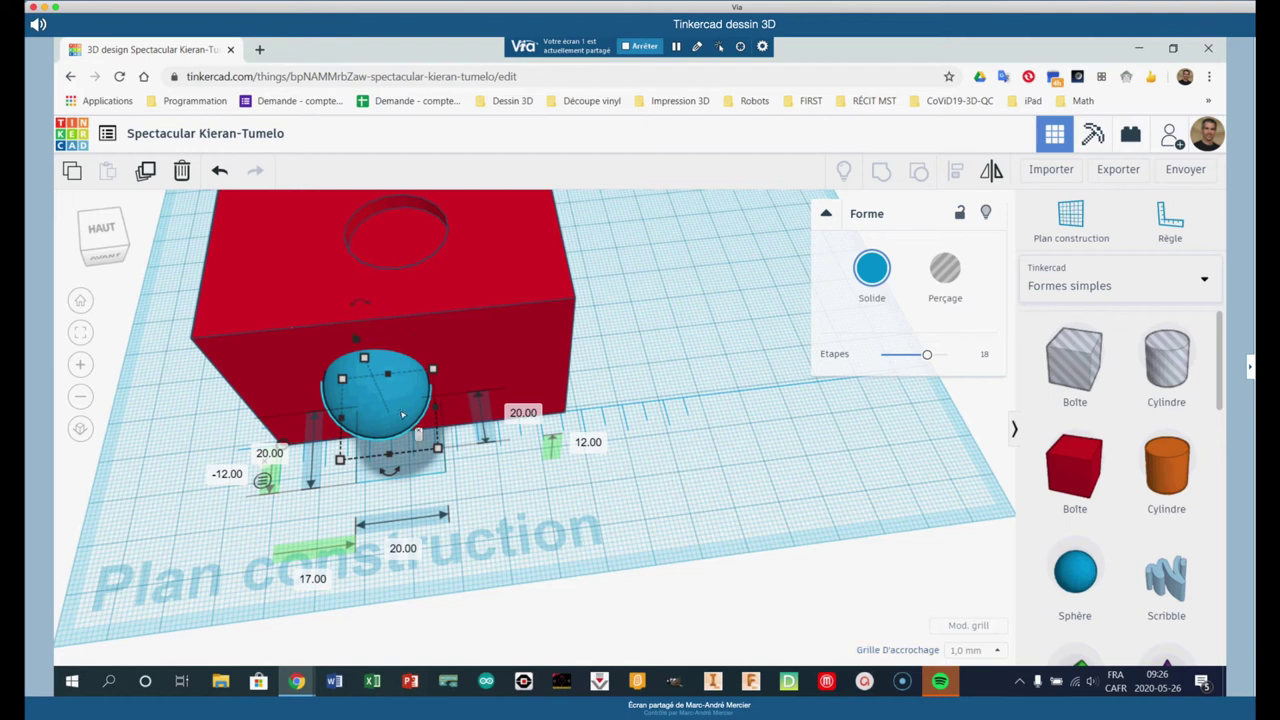
drag(403, 414, 430, 405)
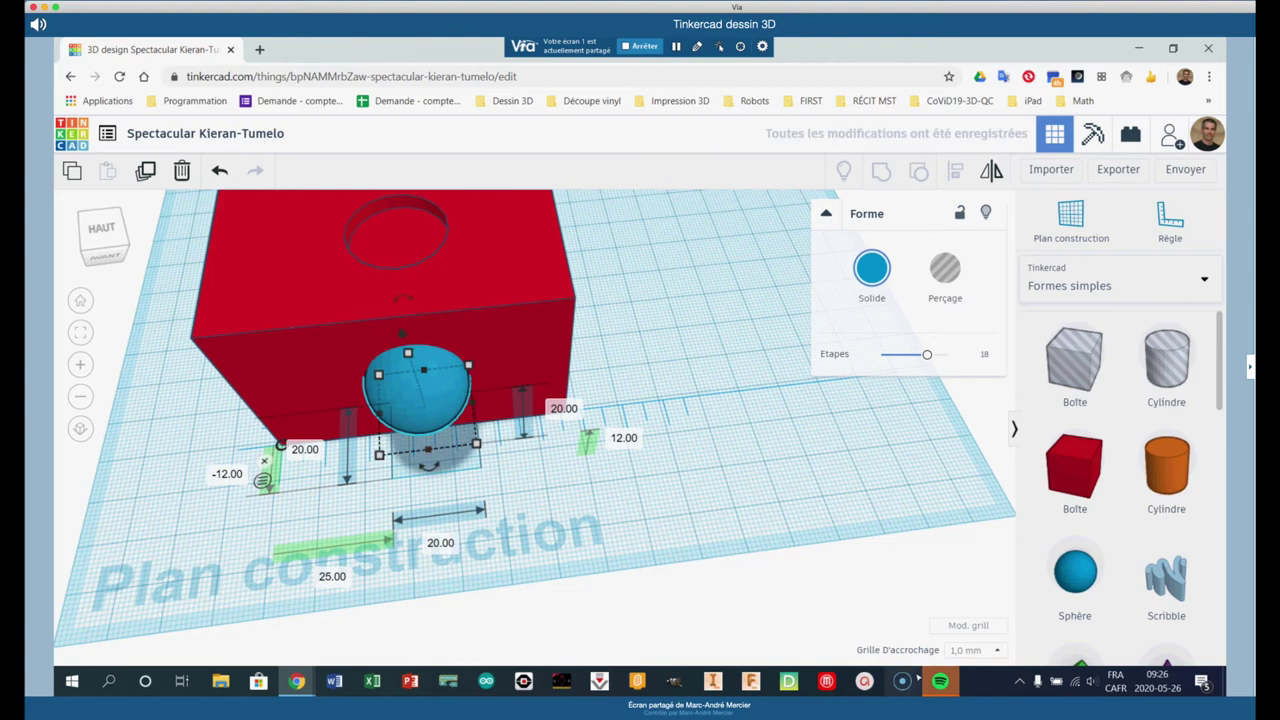
- Set the snap grid to 0,1 mm and nudge the sphere to about 24.20 sideways and -11.60 front-to-back from the ruler's origin
click(993, 651)
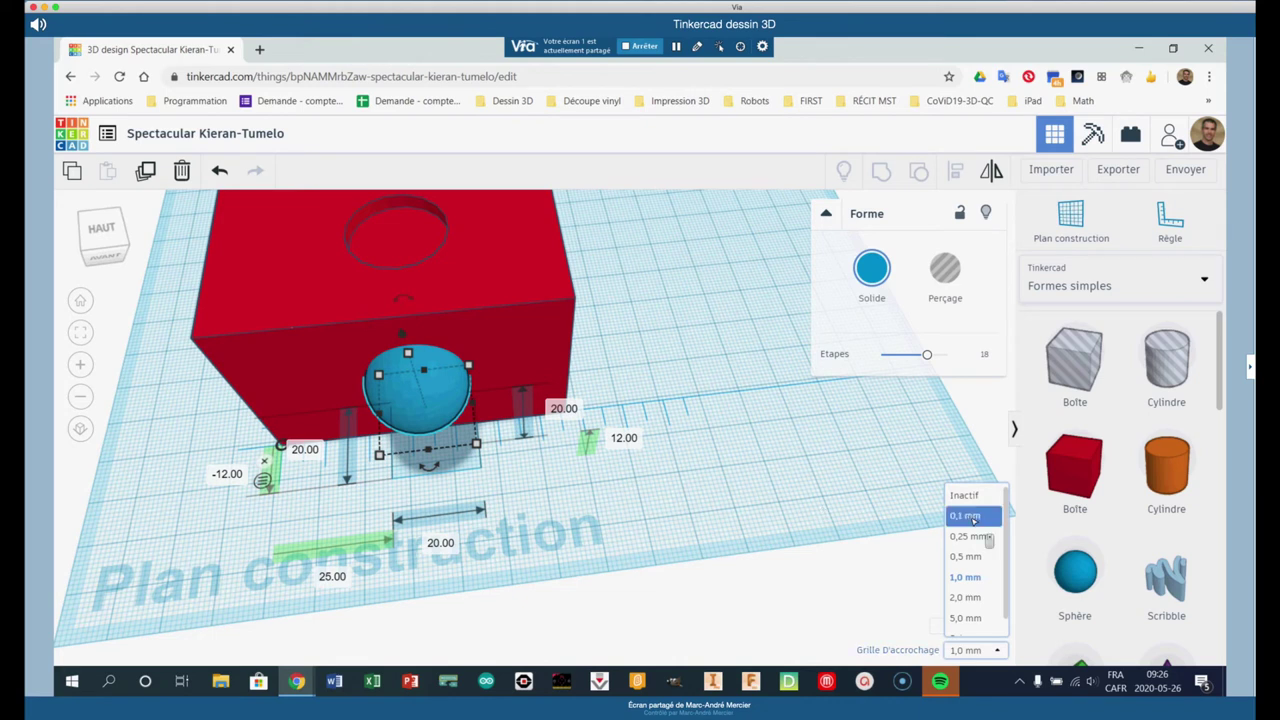
key(Return)
mouse_move(426, 418)
mouse_down()
mouse_move(443, 418)
mouse_move(416, 418)
mouse_up()
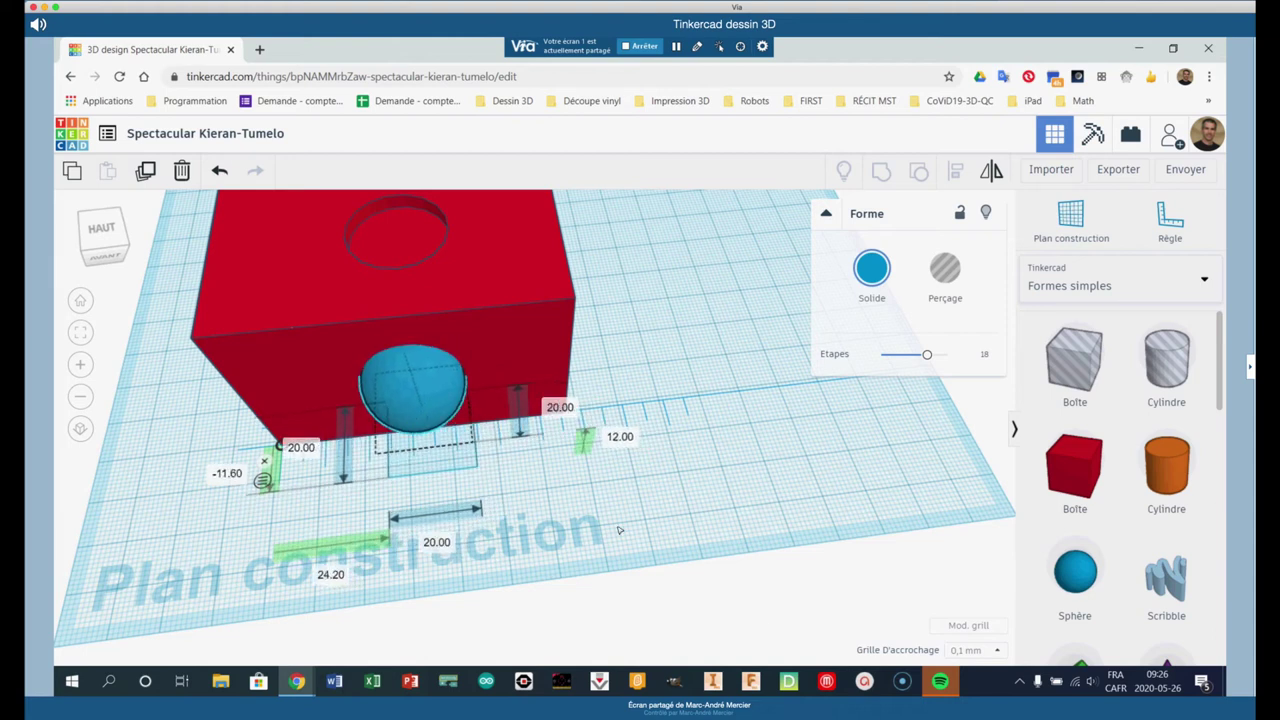
- Set the snap grid to Inactif and move the sphere slightly to about 23.35 sideways and -11.15 front-to-back
click(966, 650)
click(966, 496)
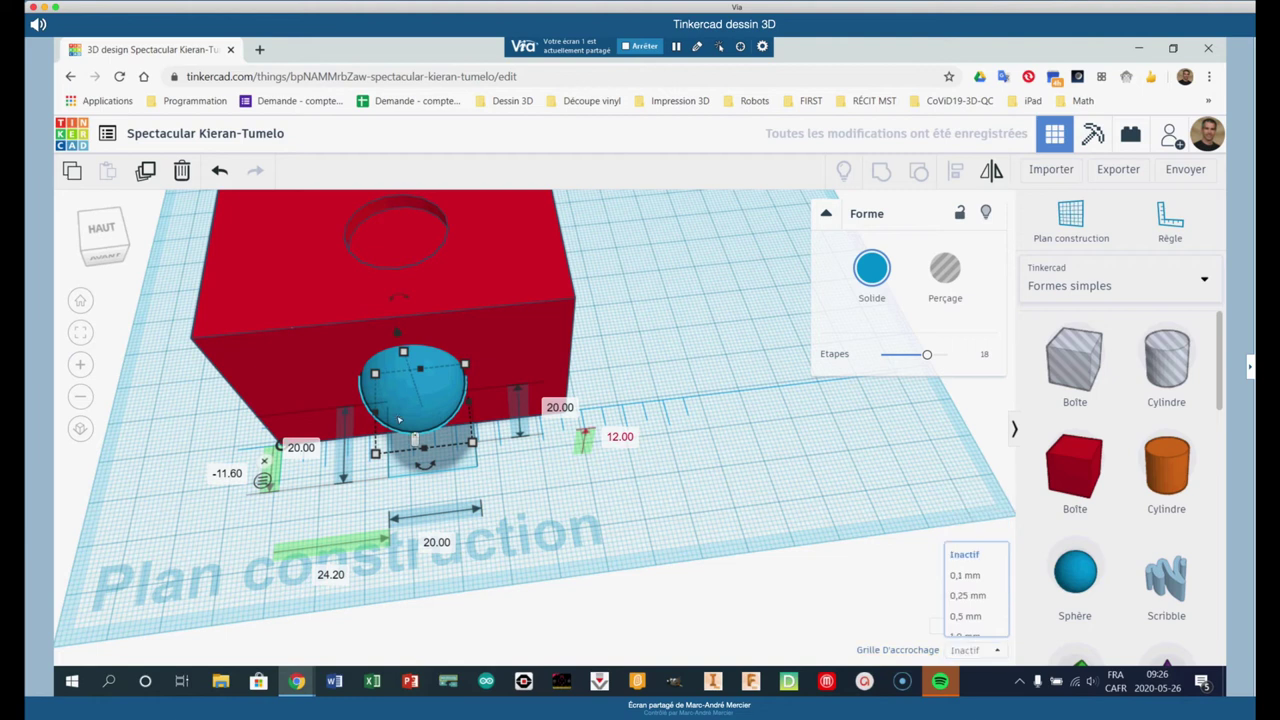
drag(399, 420, 395, 421)
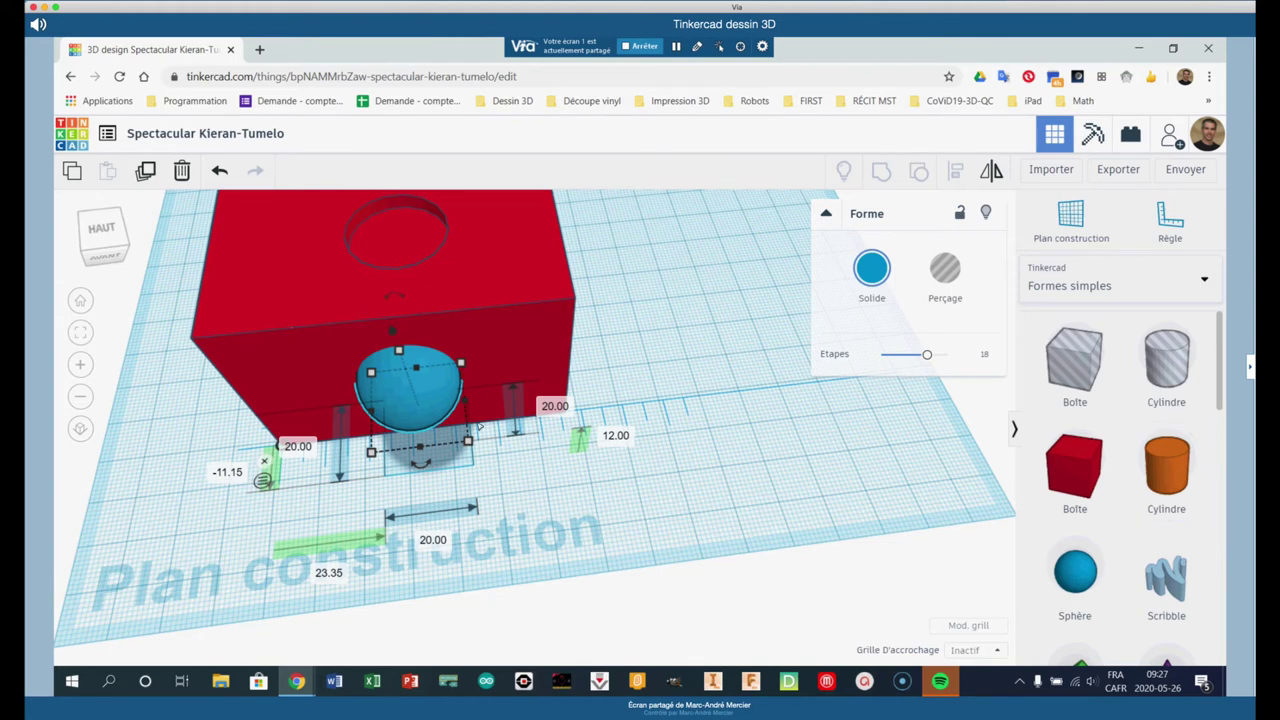
- Lower the sphere's Etapes value to 5 and raise it to 24 for a smooth surface
click(927, 355)
drag(895, 364, 887, 355)
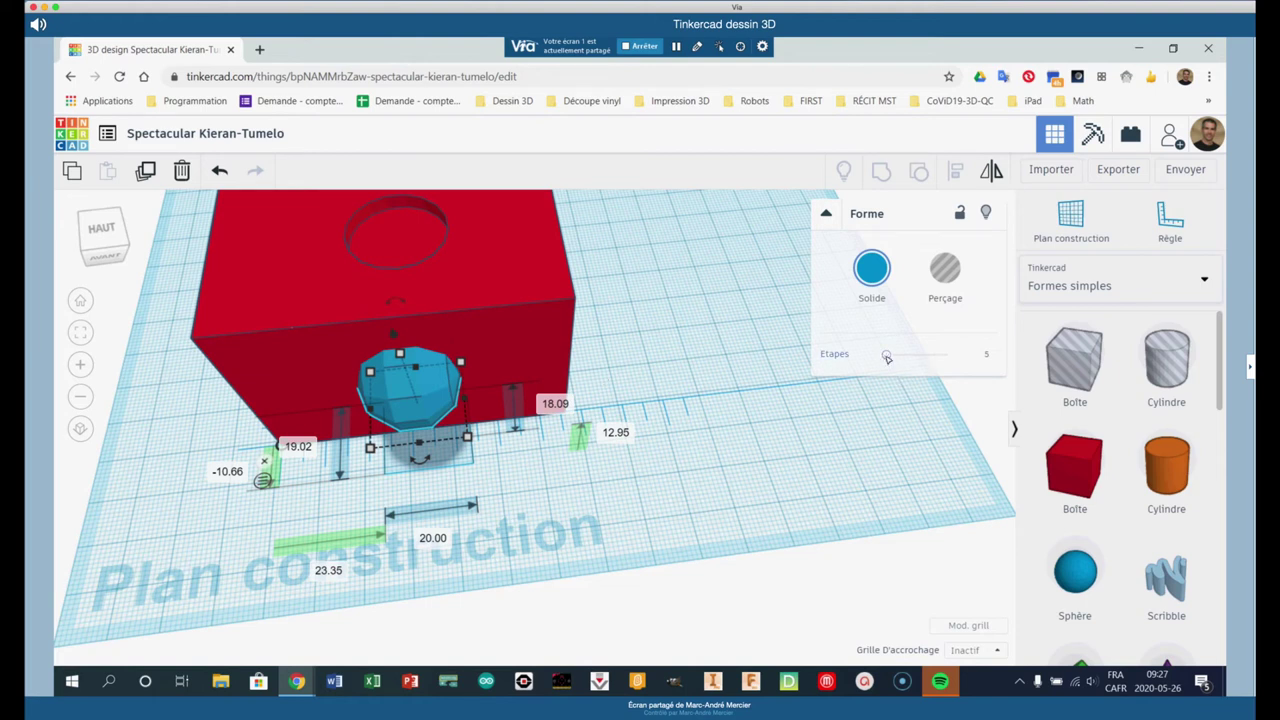
drag(887, 354, 1012, 357)
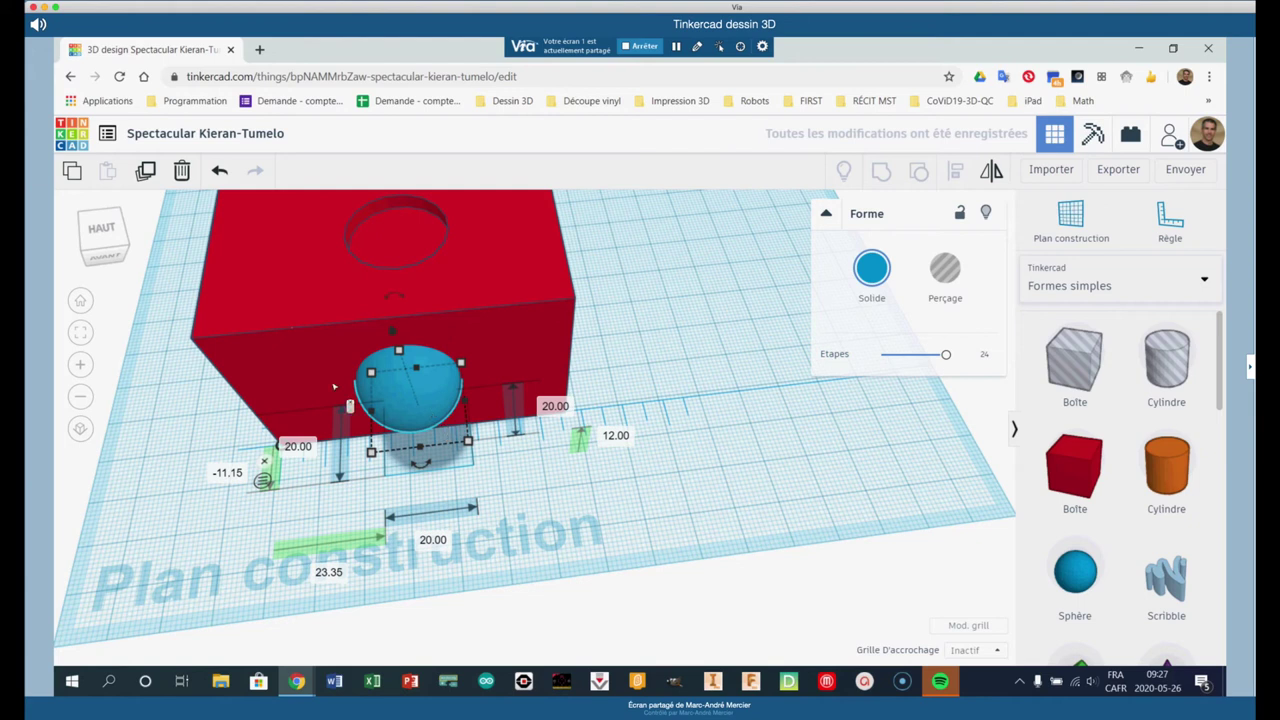
scroll(221, 349, up, 5)
scroll(221, 349, up, 2)
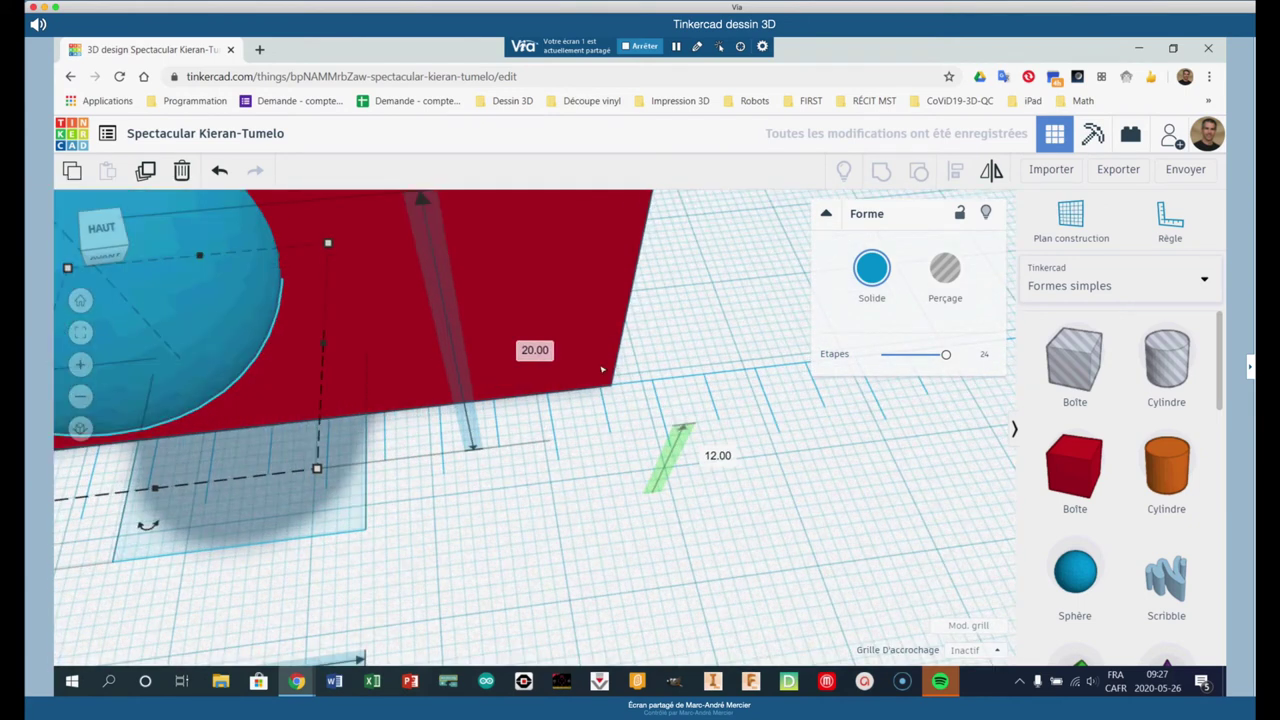
scroll(383, 354, down, 3)
right_drag(481, 427, 700, 440)
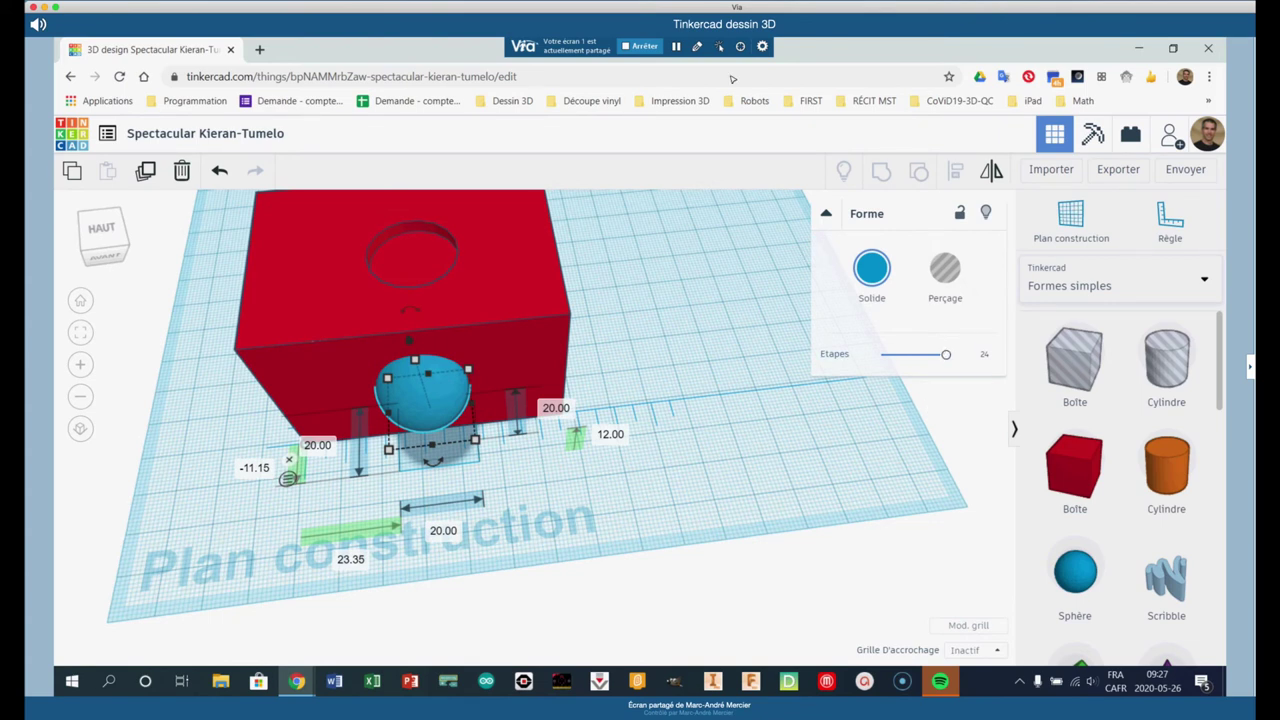
- Stop the screen sharing, switch from the VIA meeting back to the Tinkercad design and maximize its window
click(640, 46)
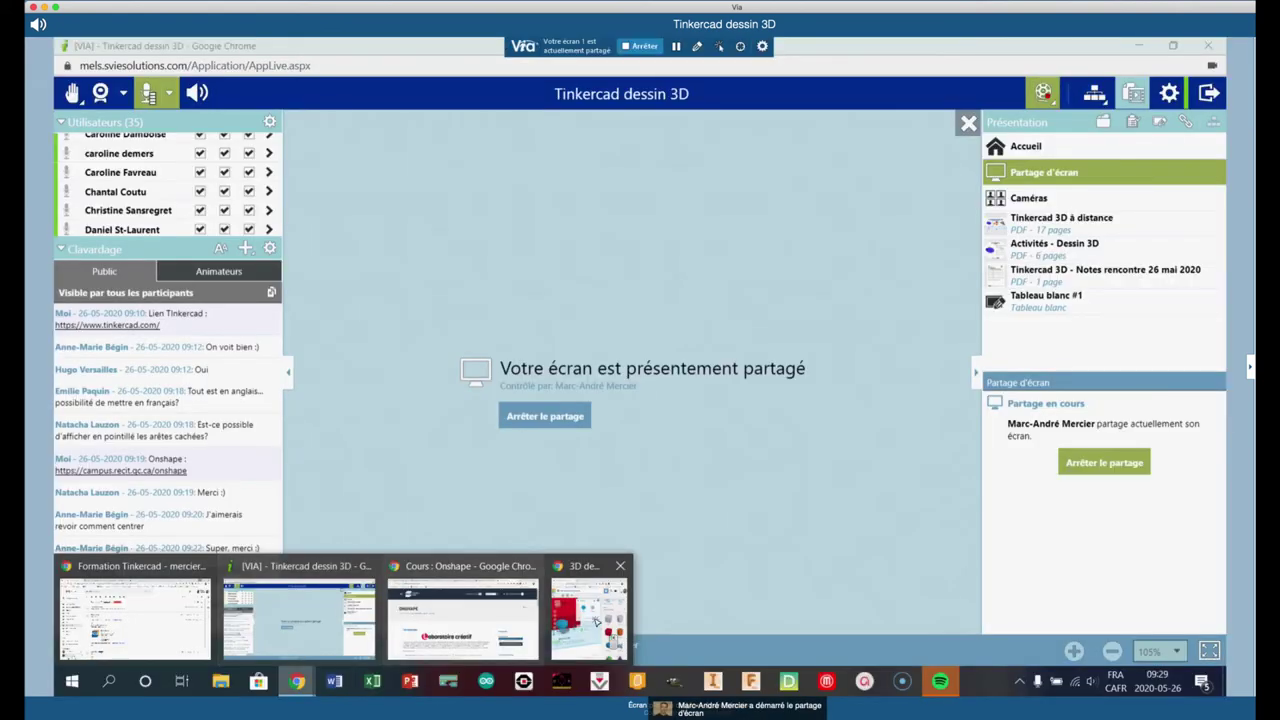
click(595, 621)
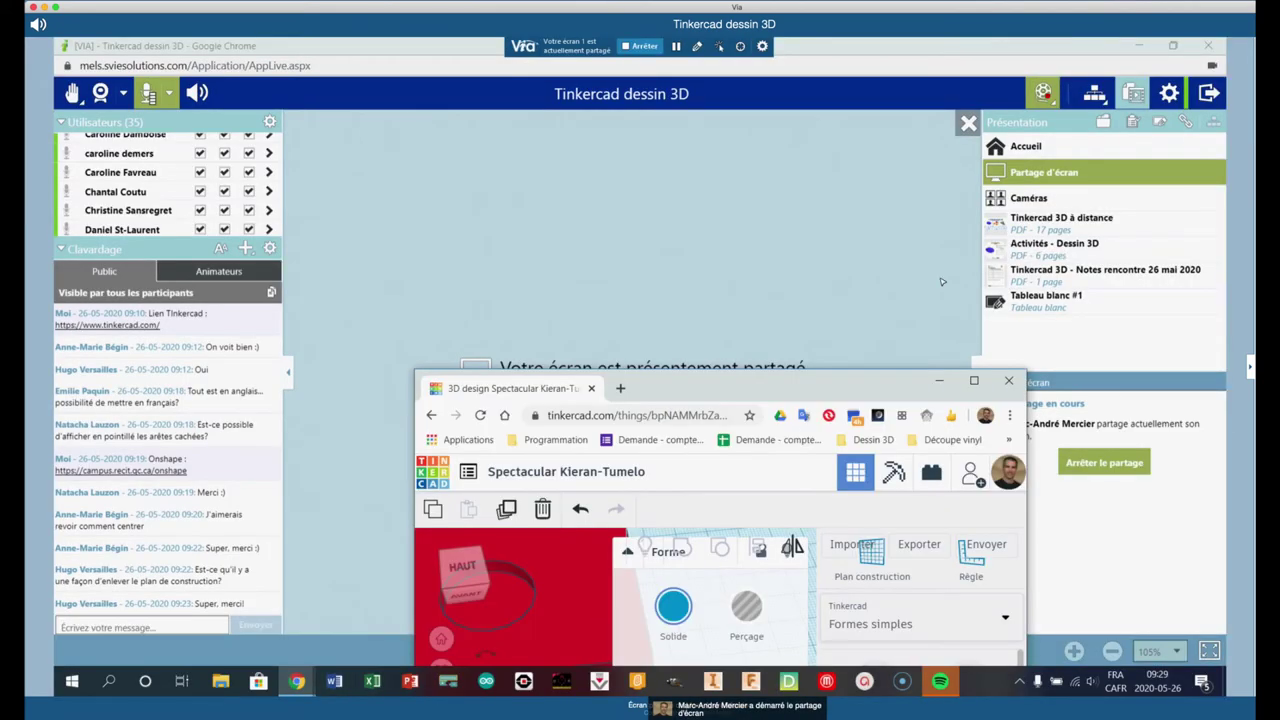
click(973, 380)
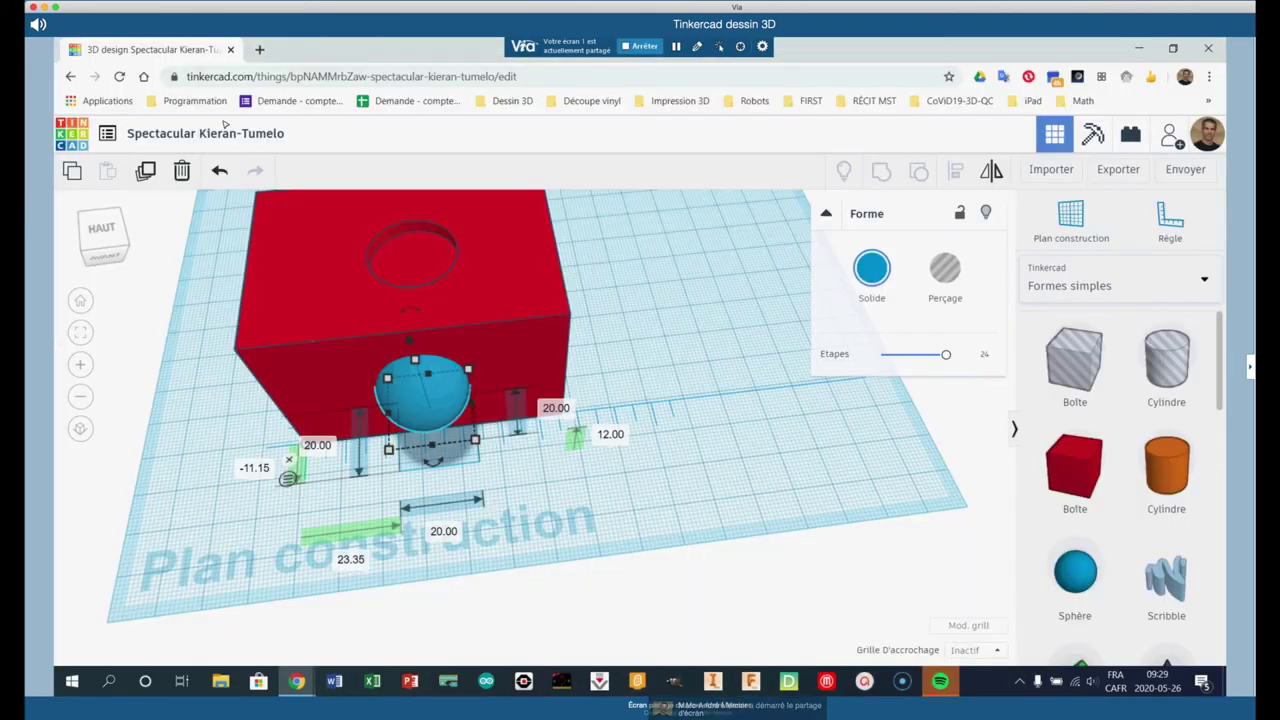
- Leave the design for the dashboard and browse the staff-favourite designs in the Tinkercad gallery
click(80, 126)
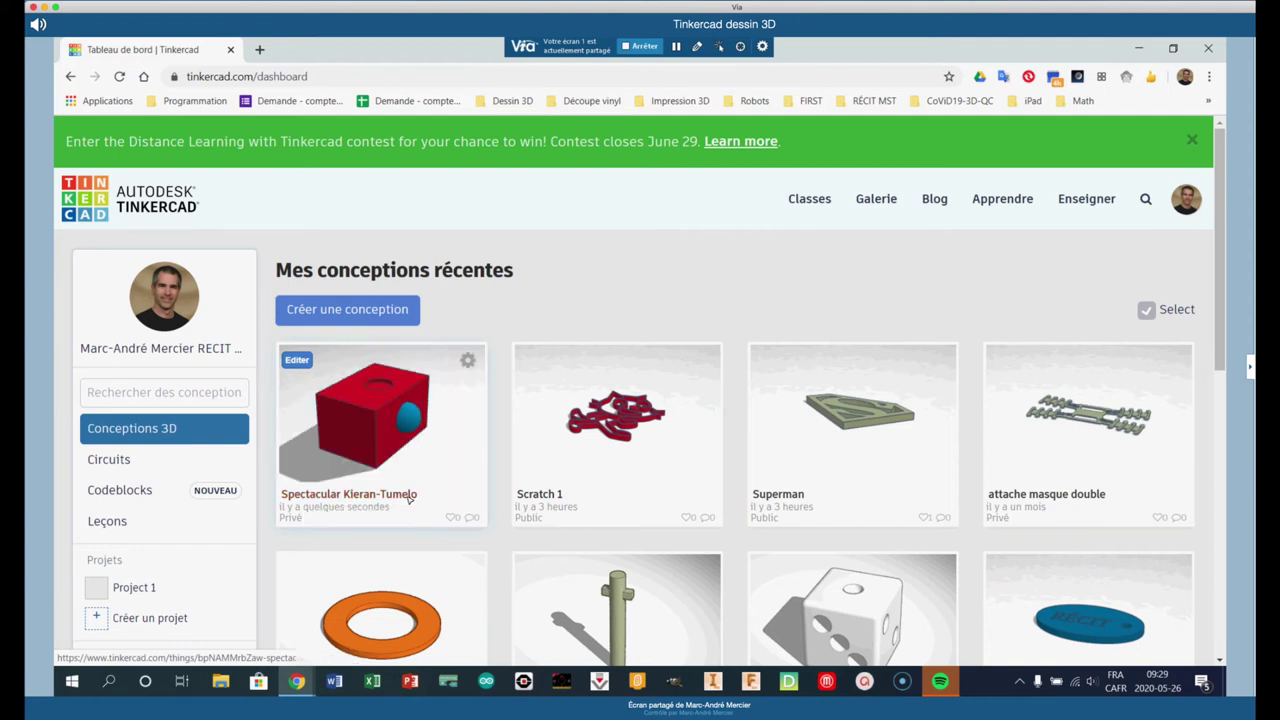
click(879, 199)
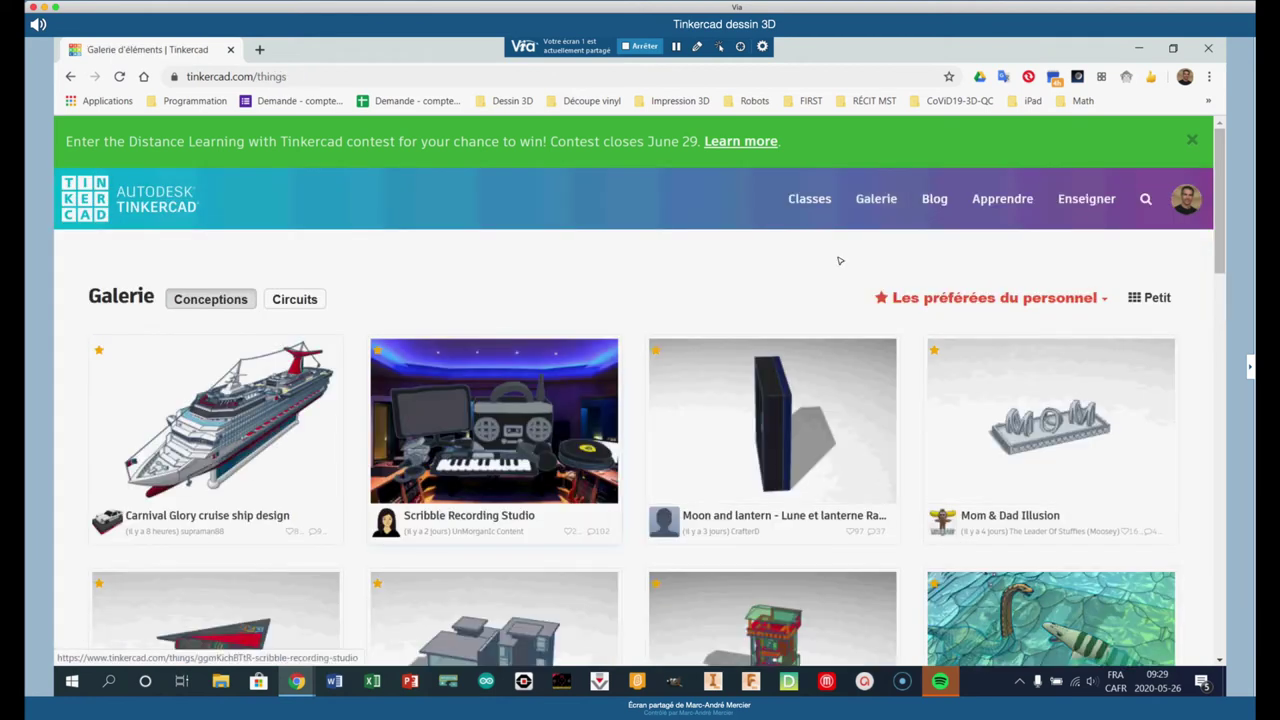
scroll(815, 460, down, 3)
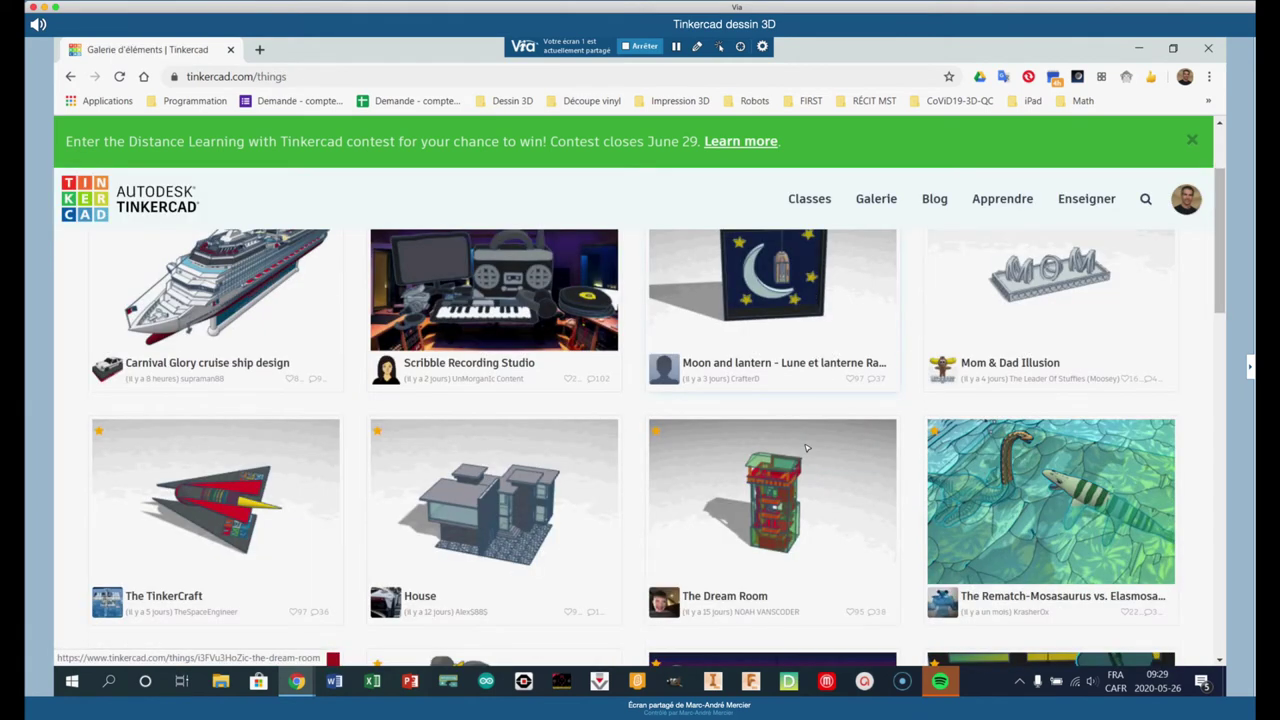
scroll(807, 448, down, 5)
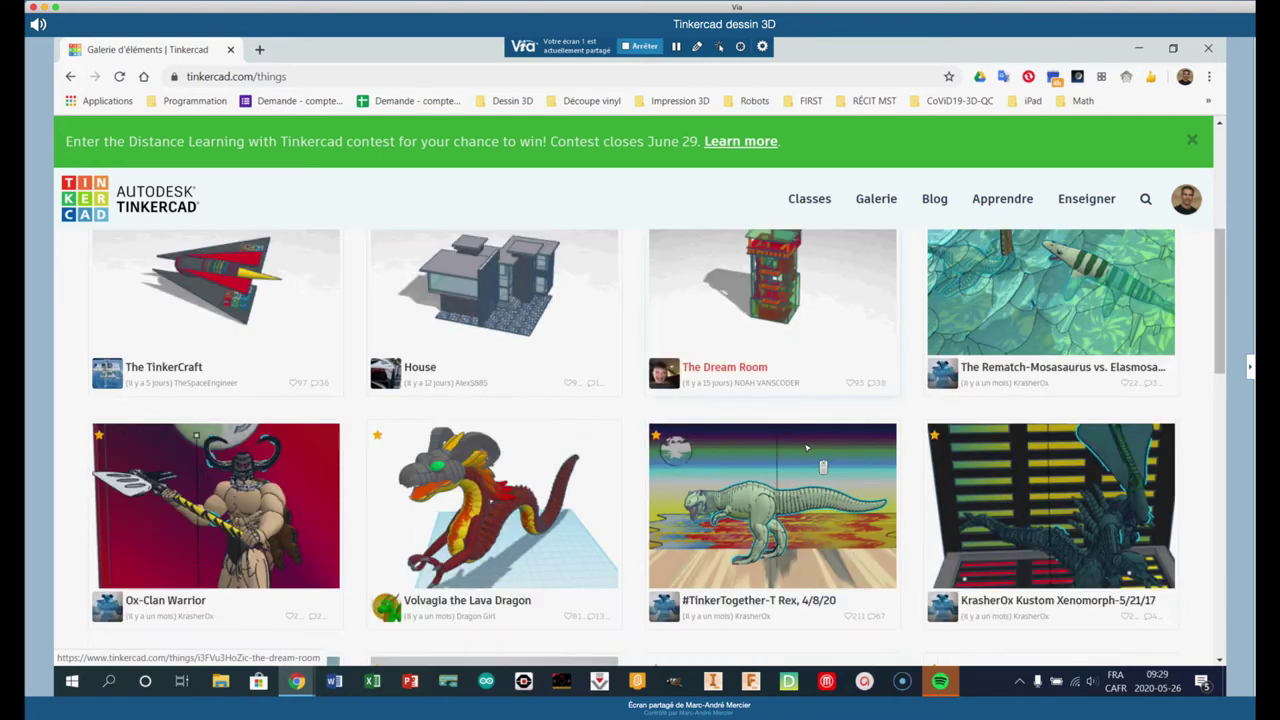
scroll(807, 448, down, 2)
scroll(806, 447, down, 3)
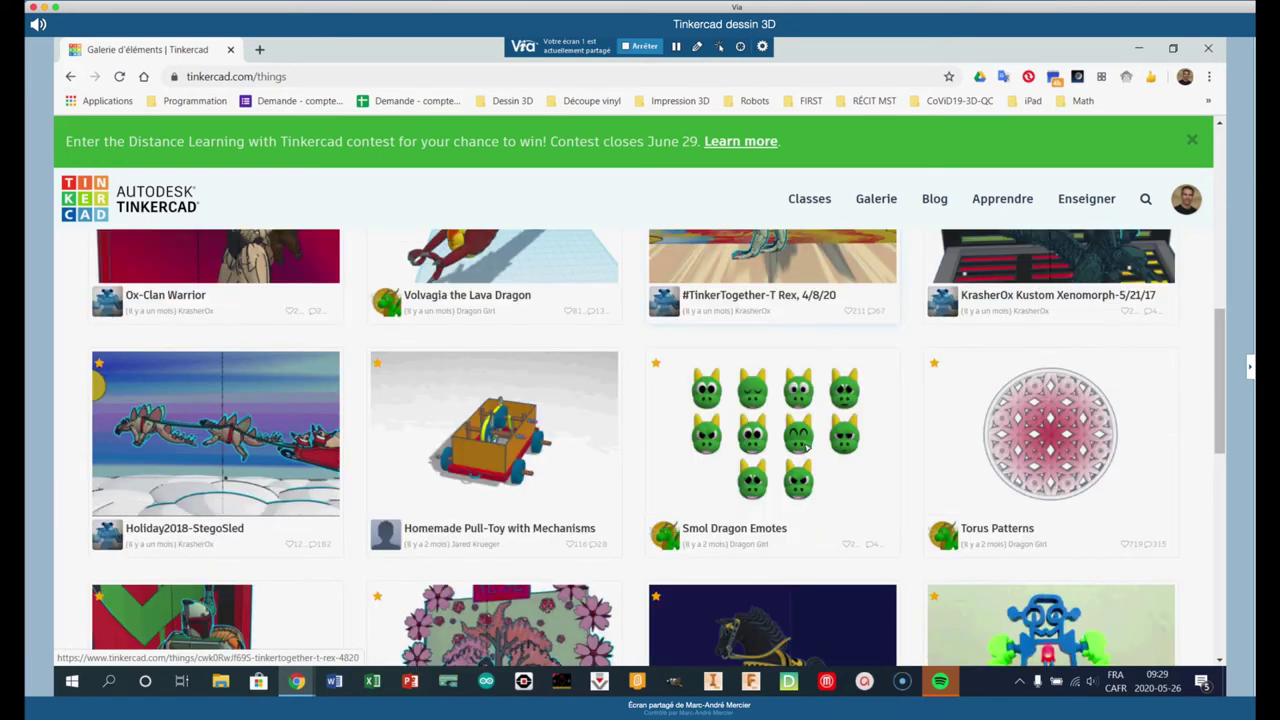
scroll(806, 448, down, 1)
scroll(806, 447, down, 1)
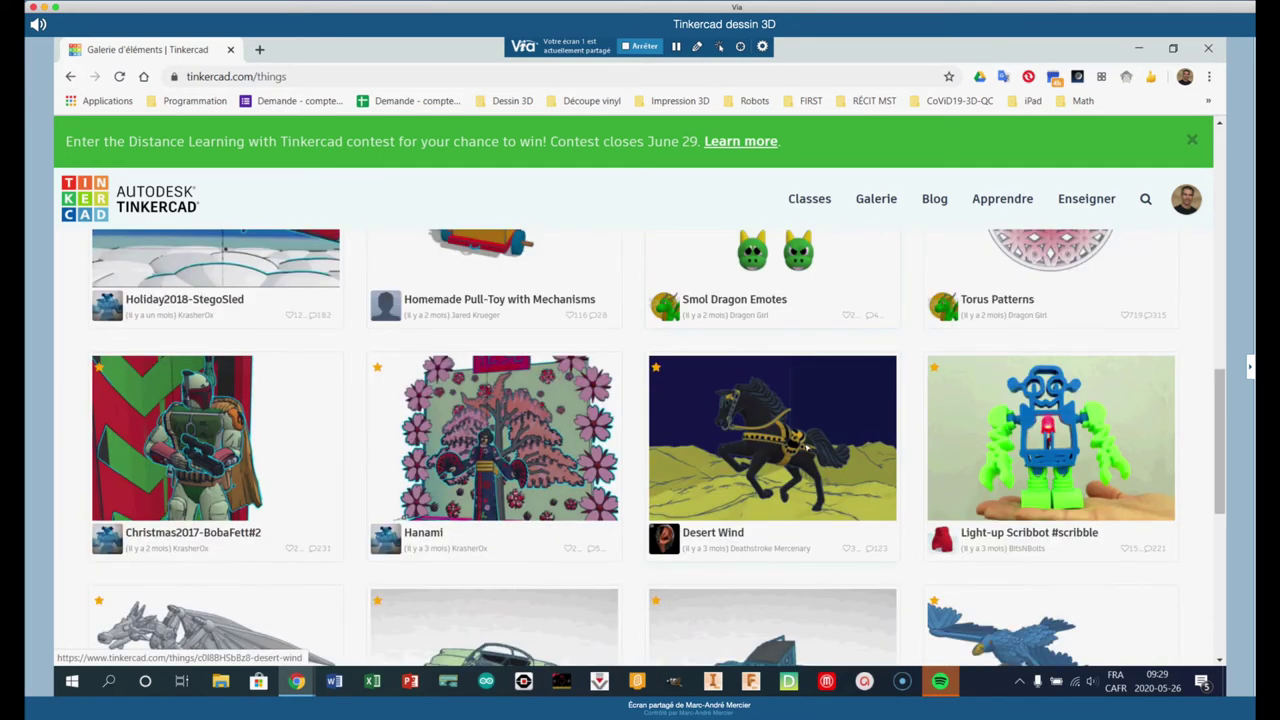
scroll(806, 447, down, 4)
scroll(806, 447, down, 2)
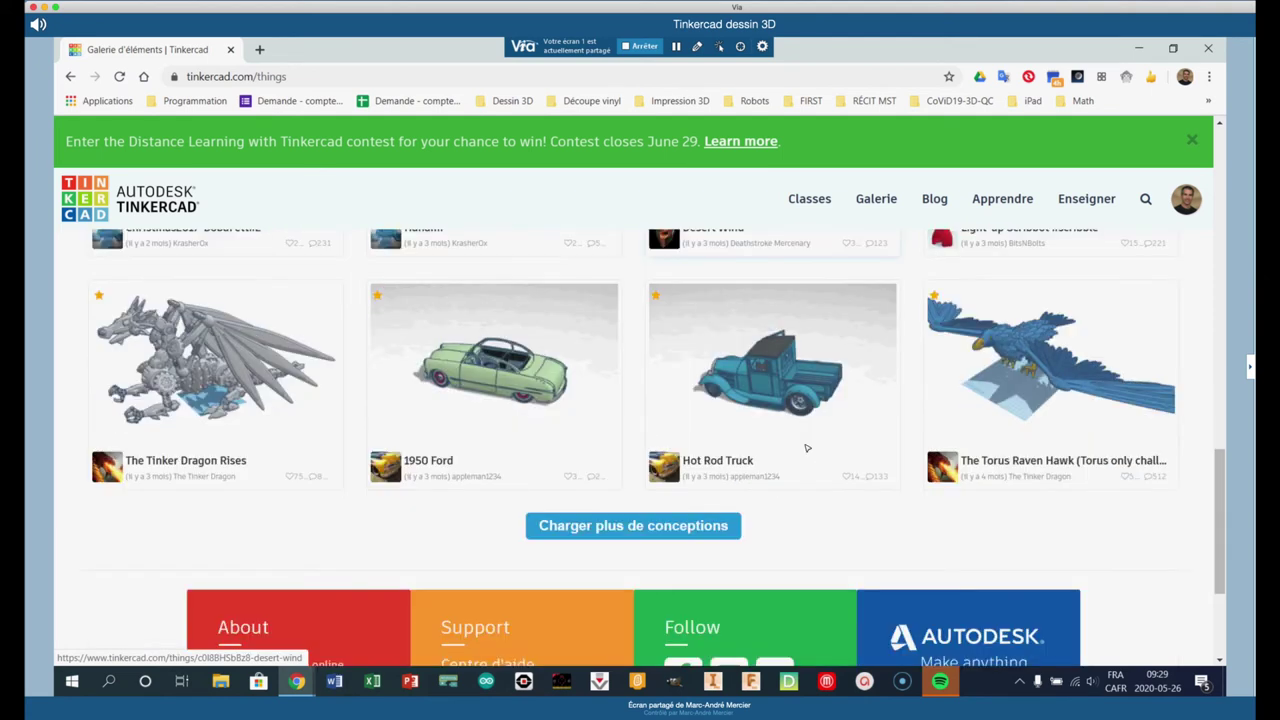
scroll(808, 448, up, 2)
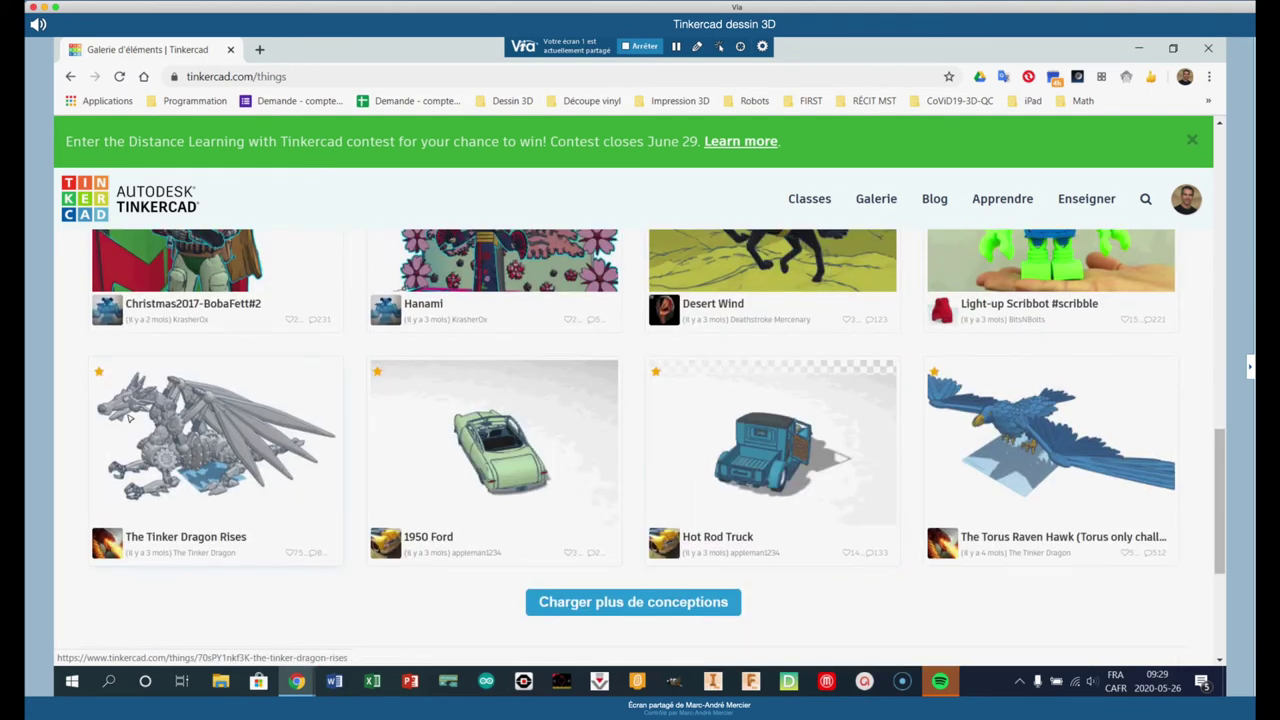
- Open the gallery design The Tinker Dragon Rises and look over its details and preview images
click(240, 448)
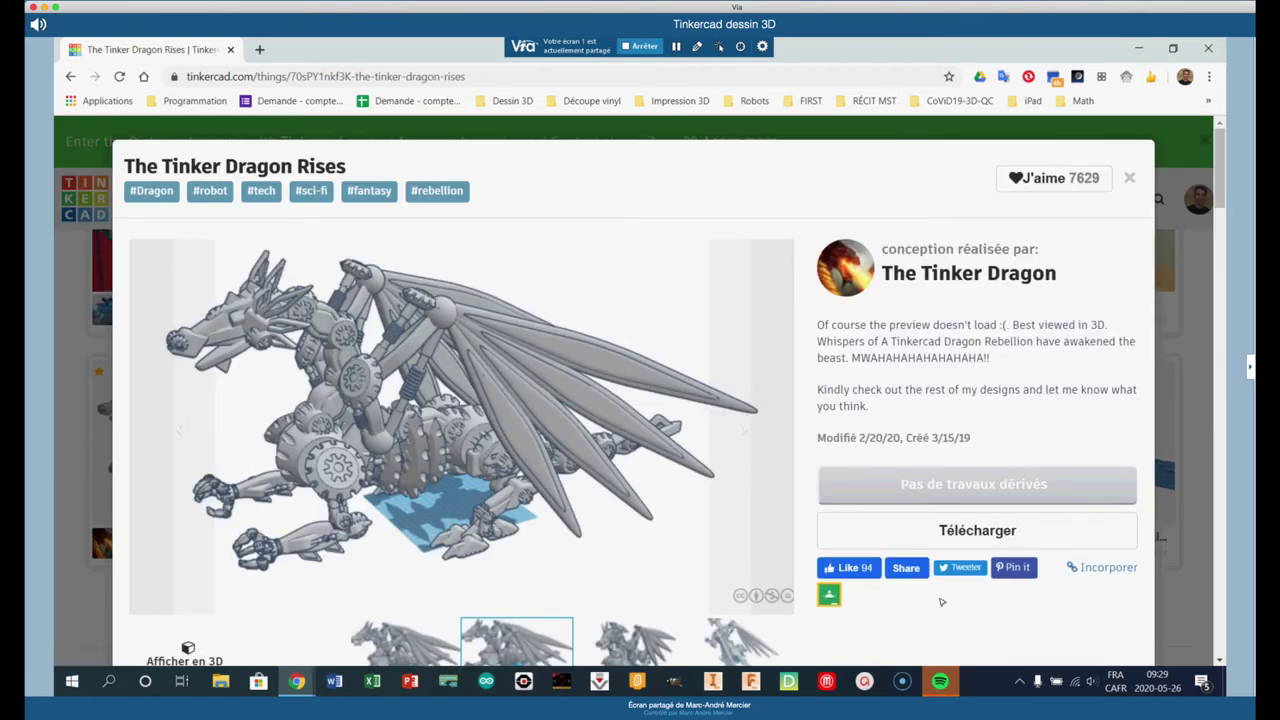
scroll(515, 387, down, 2)
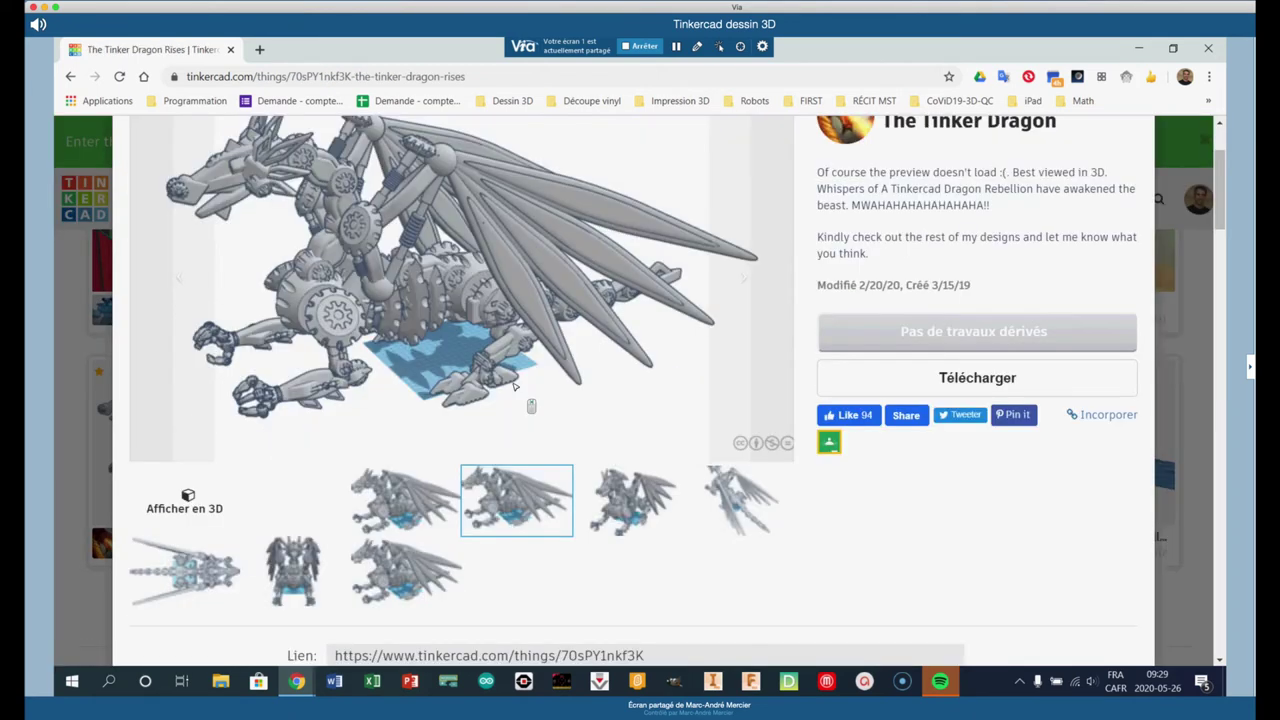
- Look over the previews, link and comments section of The Tinker Dragon Rises and close the design's page
scroll(515, 387, down, 2)
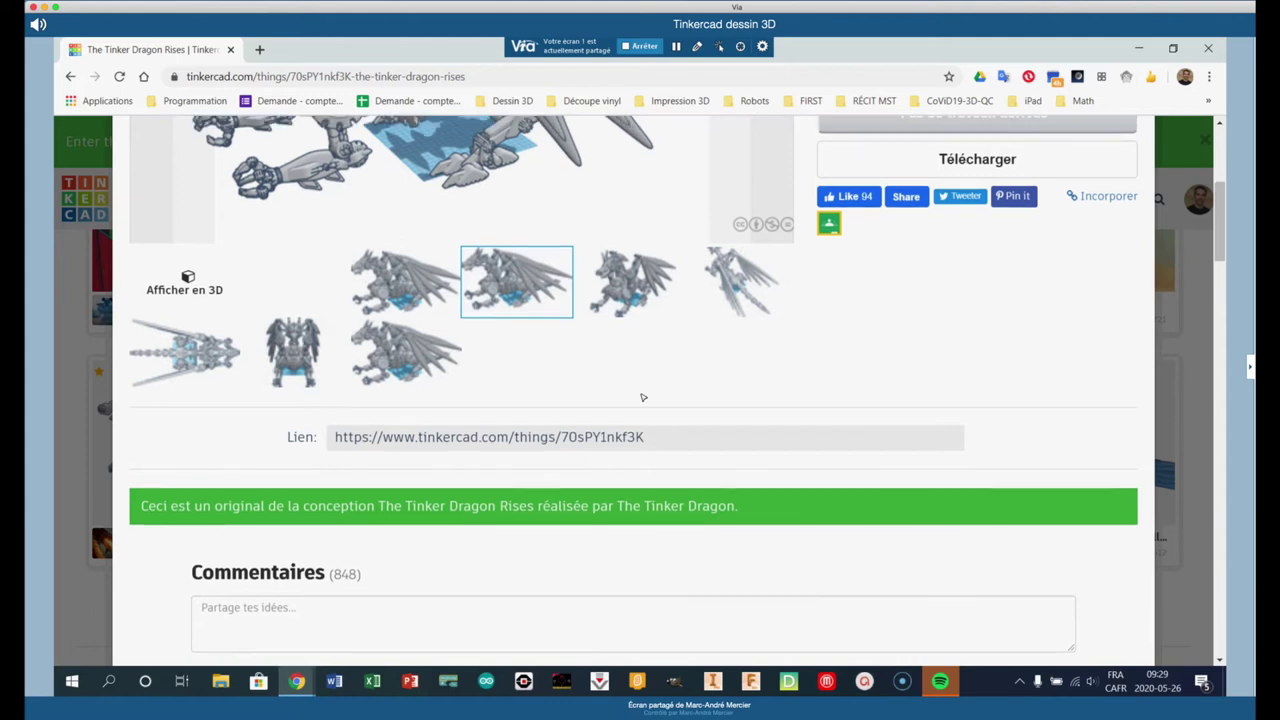
scroll(900, 490, up, 4)
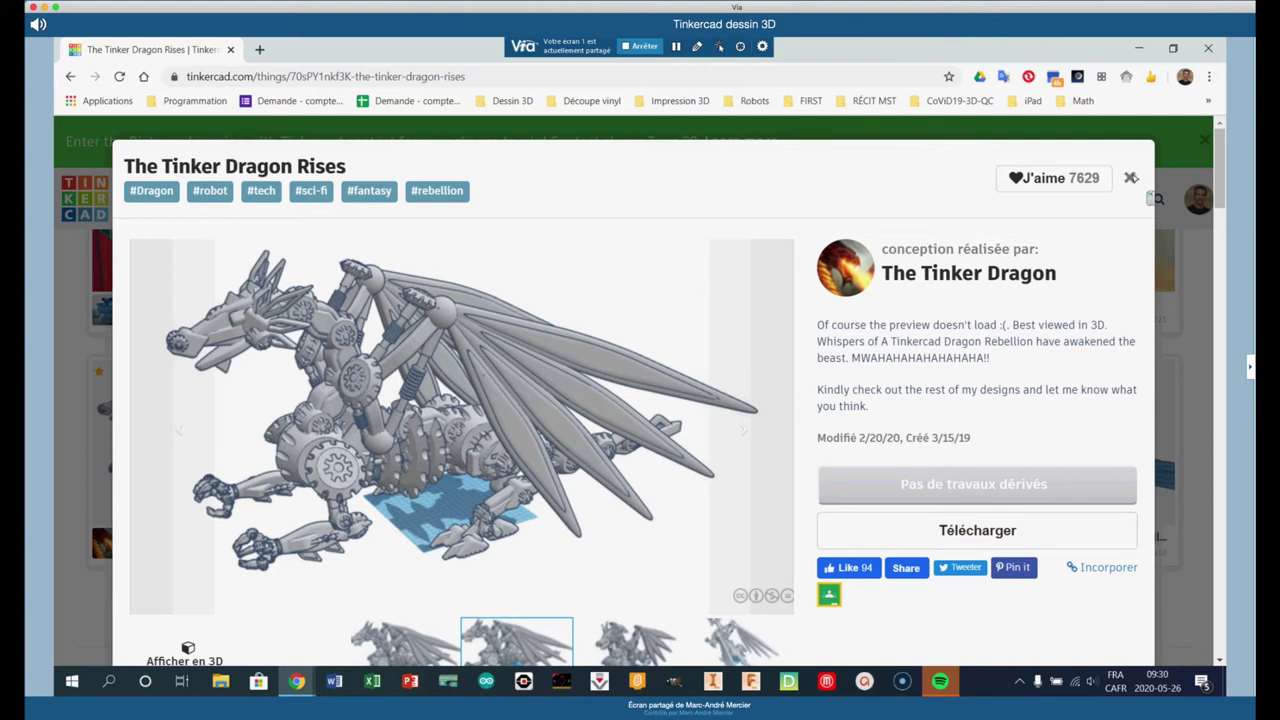
click(1129, 177)
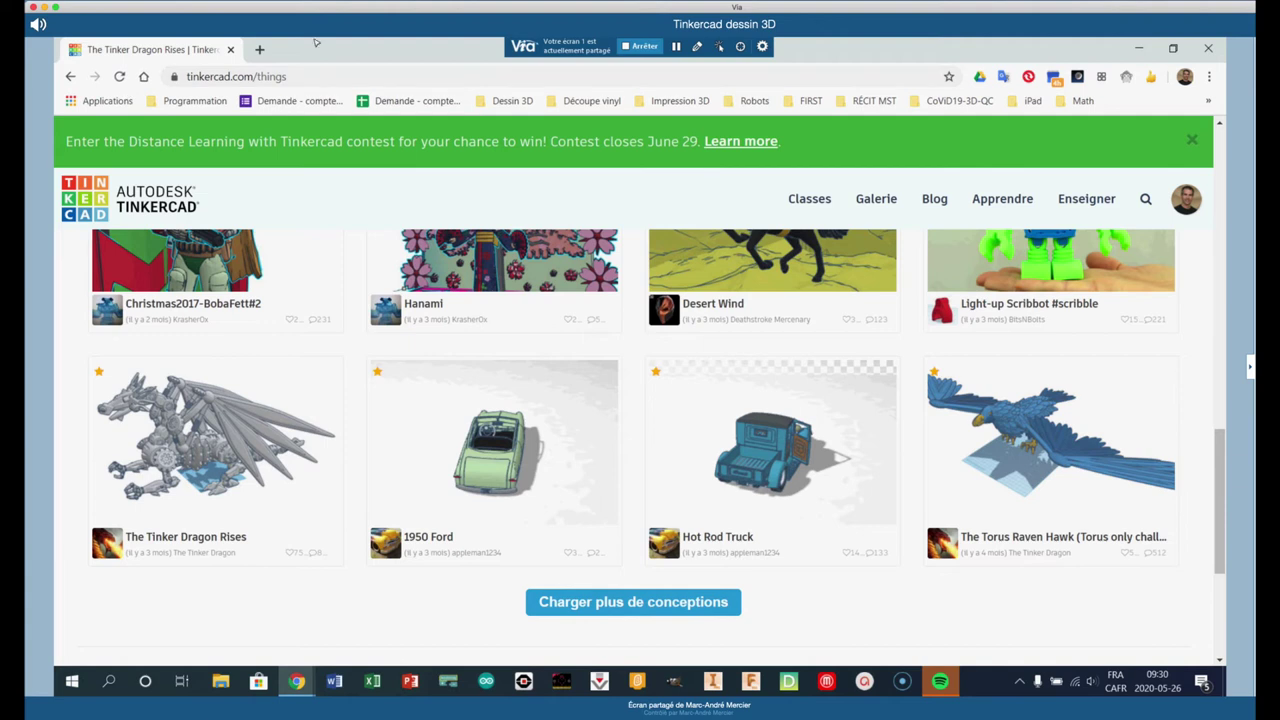
- Return from the gallery to the Tinkercad dashboard and enlarge the browser window to fill the screen
key(super+Left)
drag(315, 48, 663, 268)
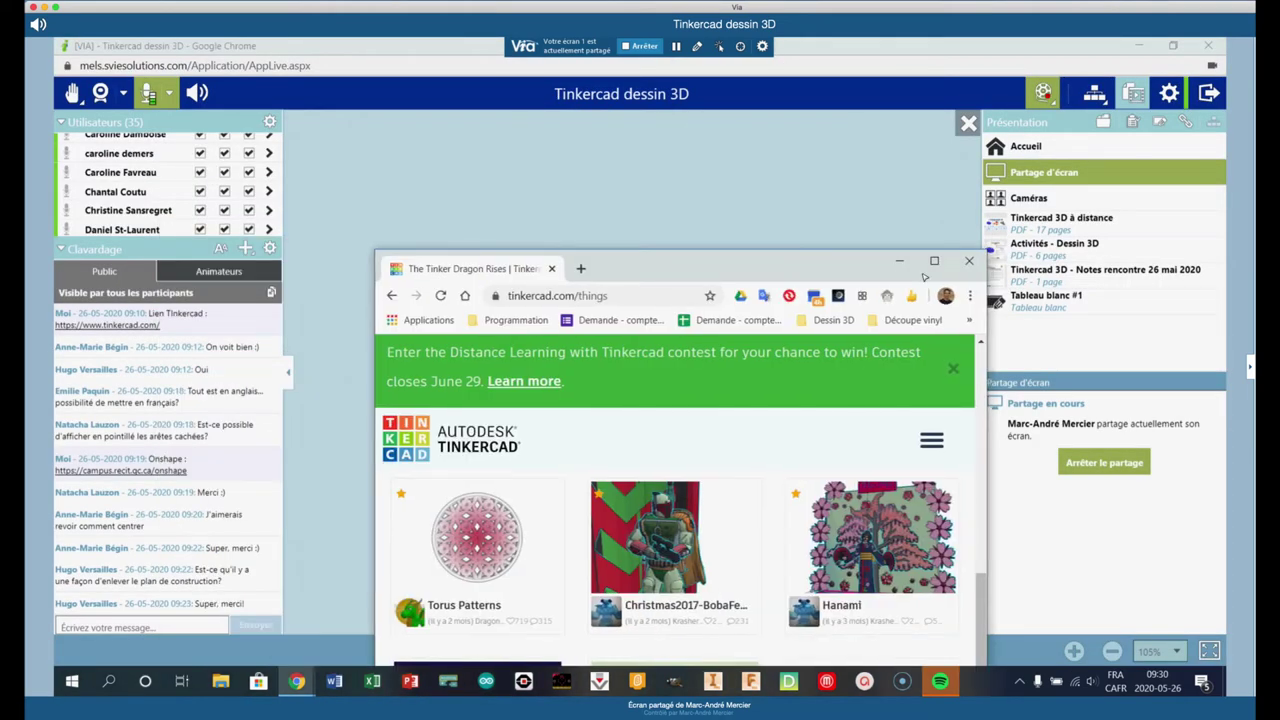
click(421, 455)
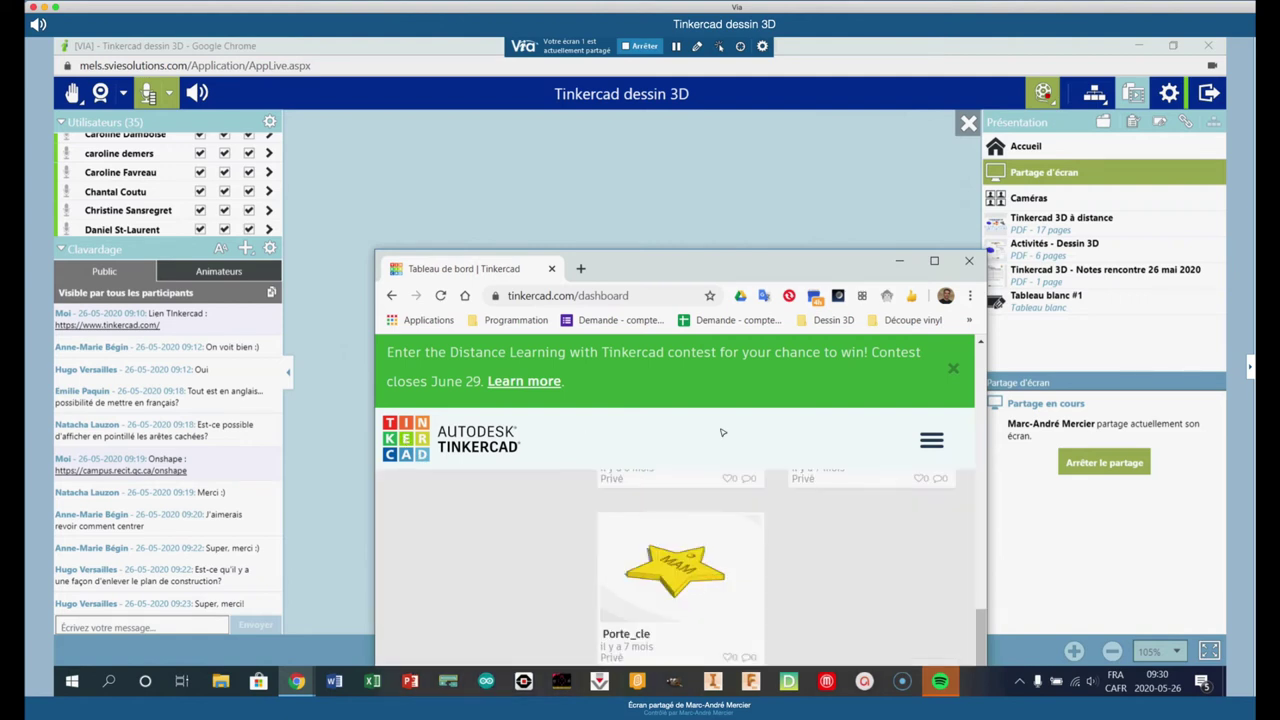
click(934, 261)
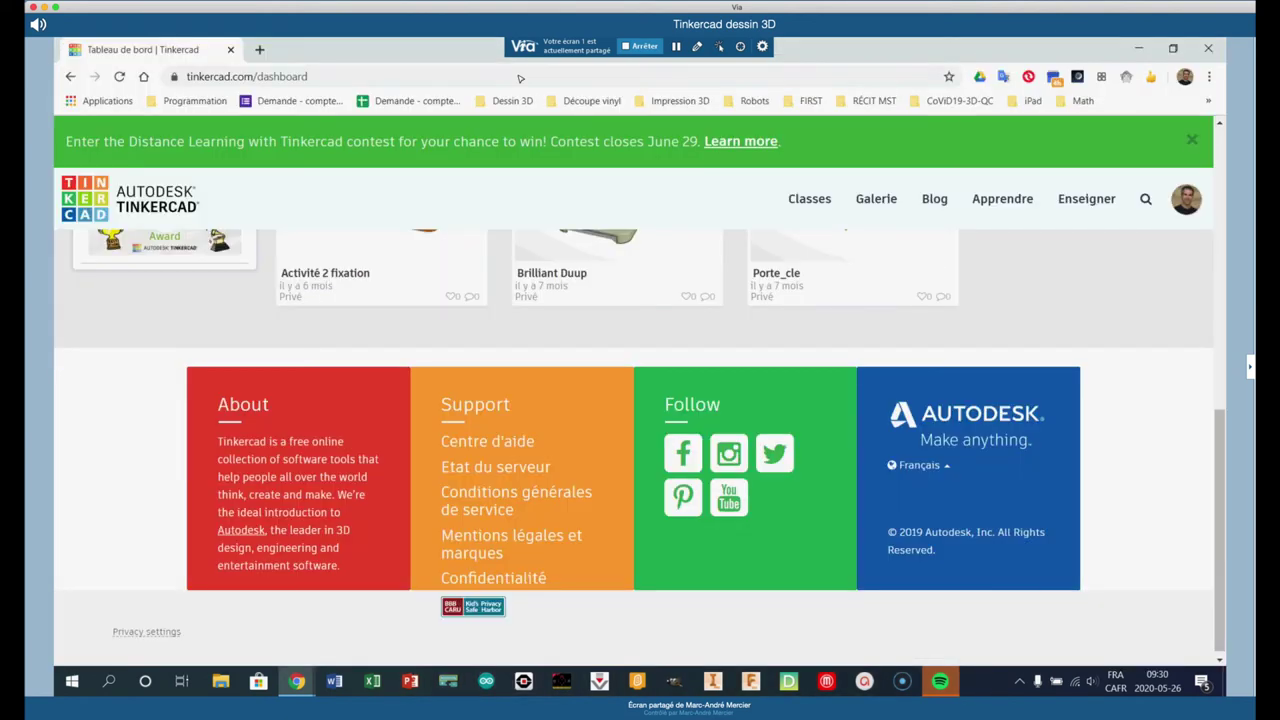
- Stop the screen sharing, close the Microsoft Store window and switch back to the Tinkercad dashboard
click(640, 46)
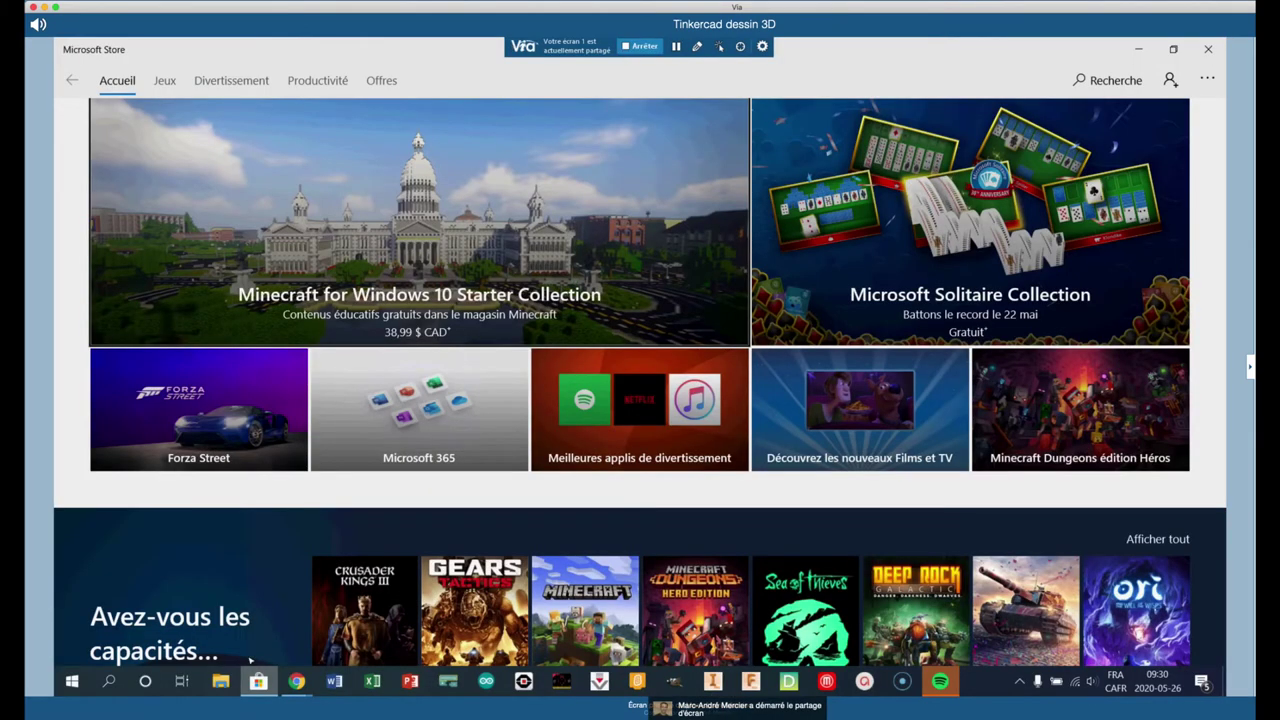
click(1207, 49)
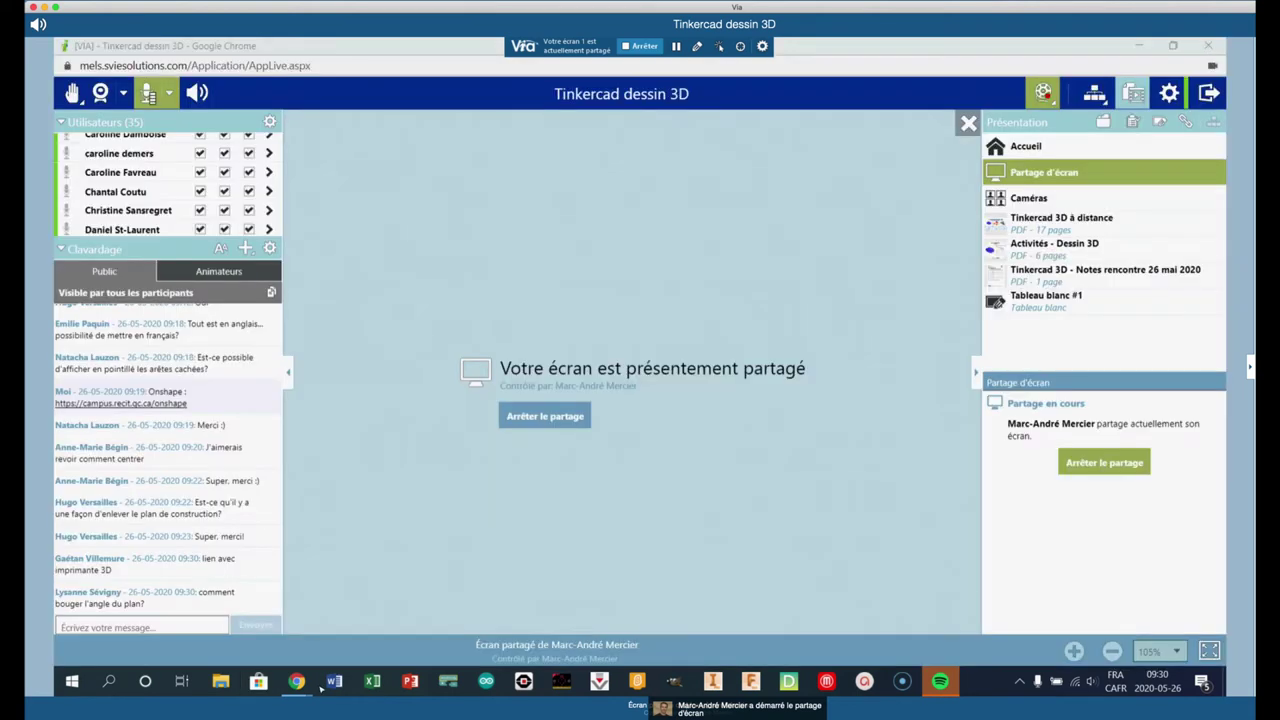
mouse_move(298, 680)
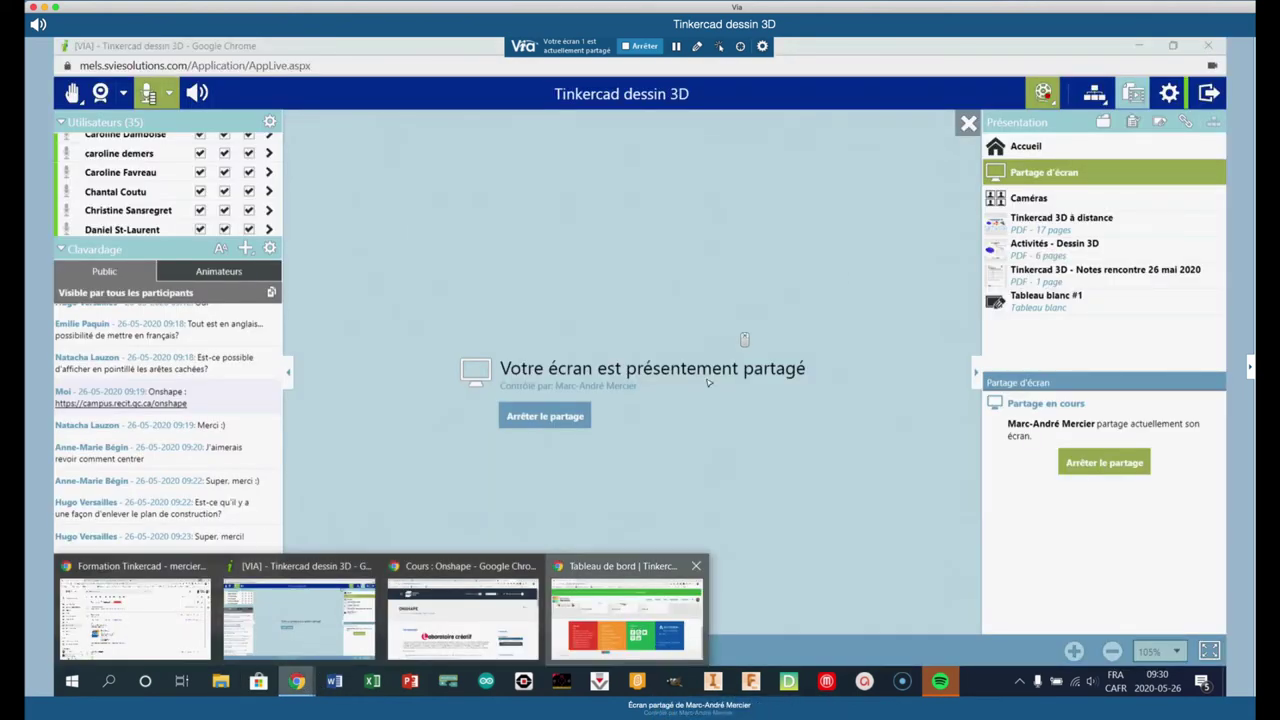
click(655, 645)
- Open the recent design Spectacular Kieran-Tumelo for editing from the dashboard
scroll(745, 340, up, 10)
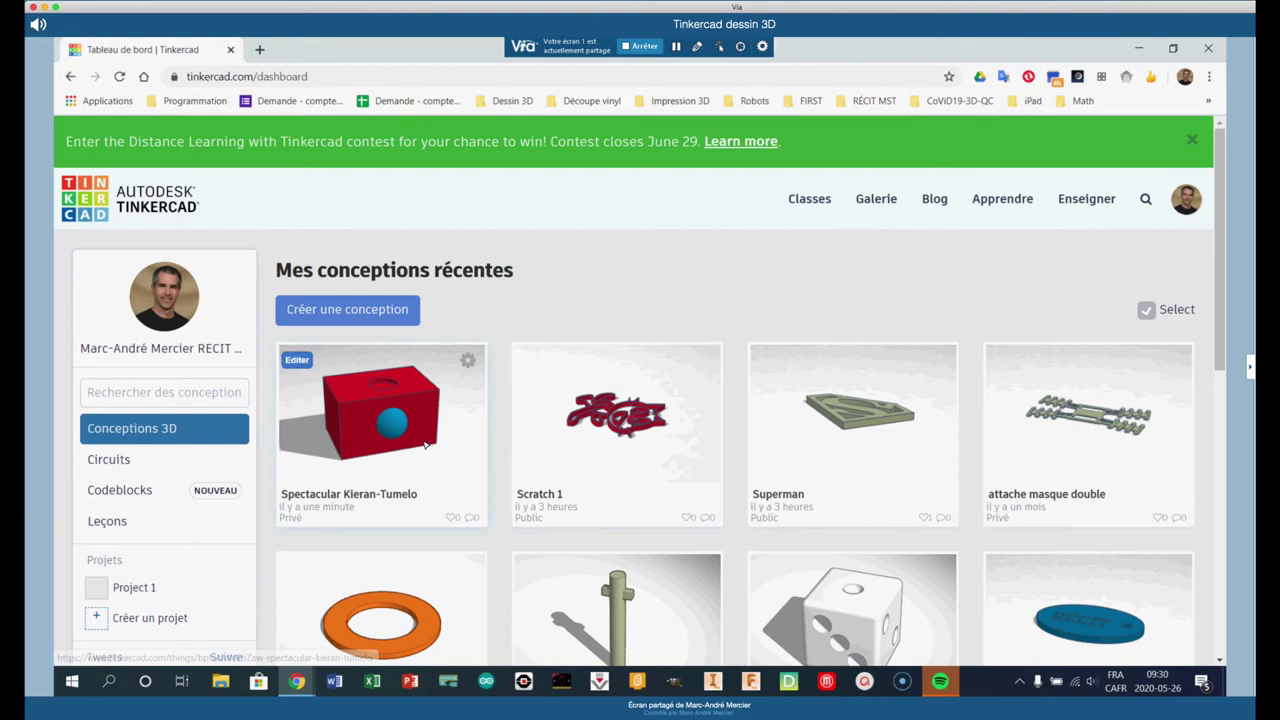
click(432, 438)
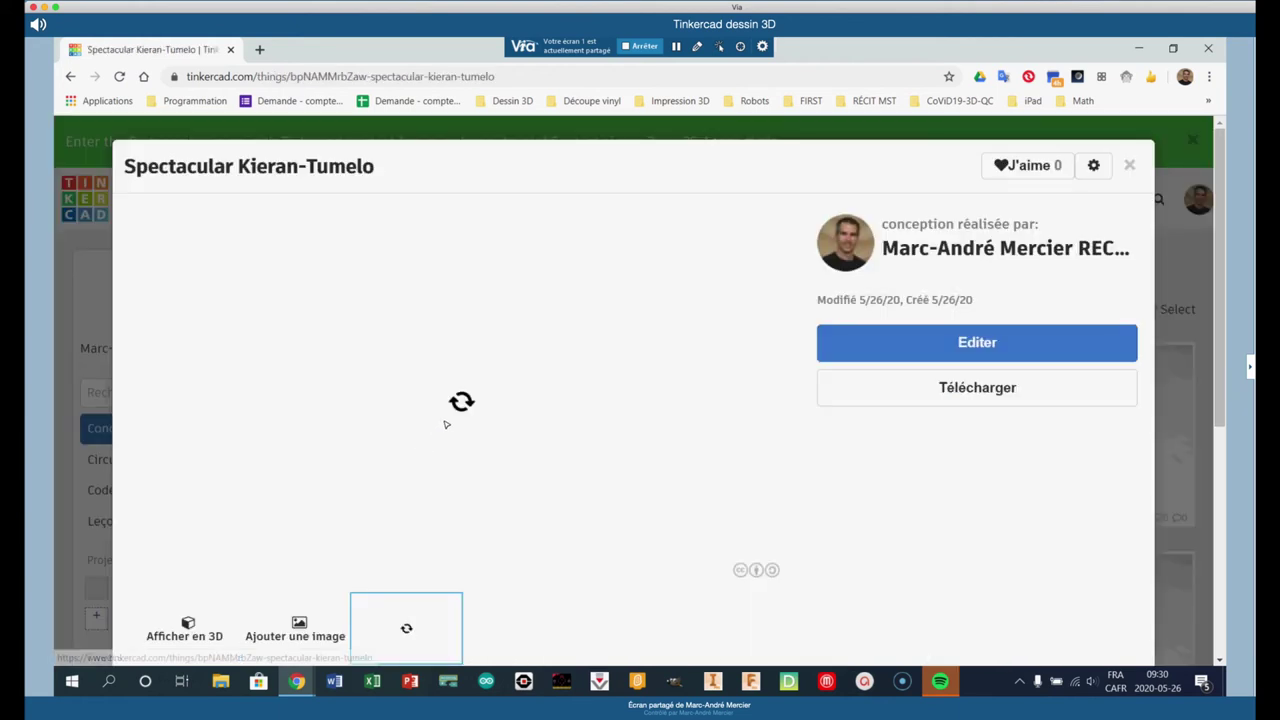
click(945, 360)
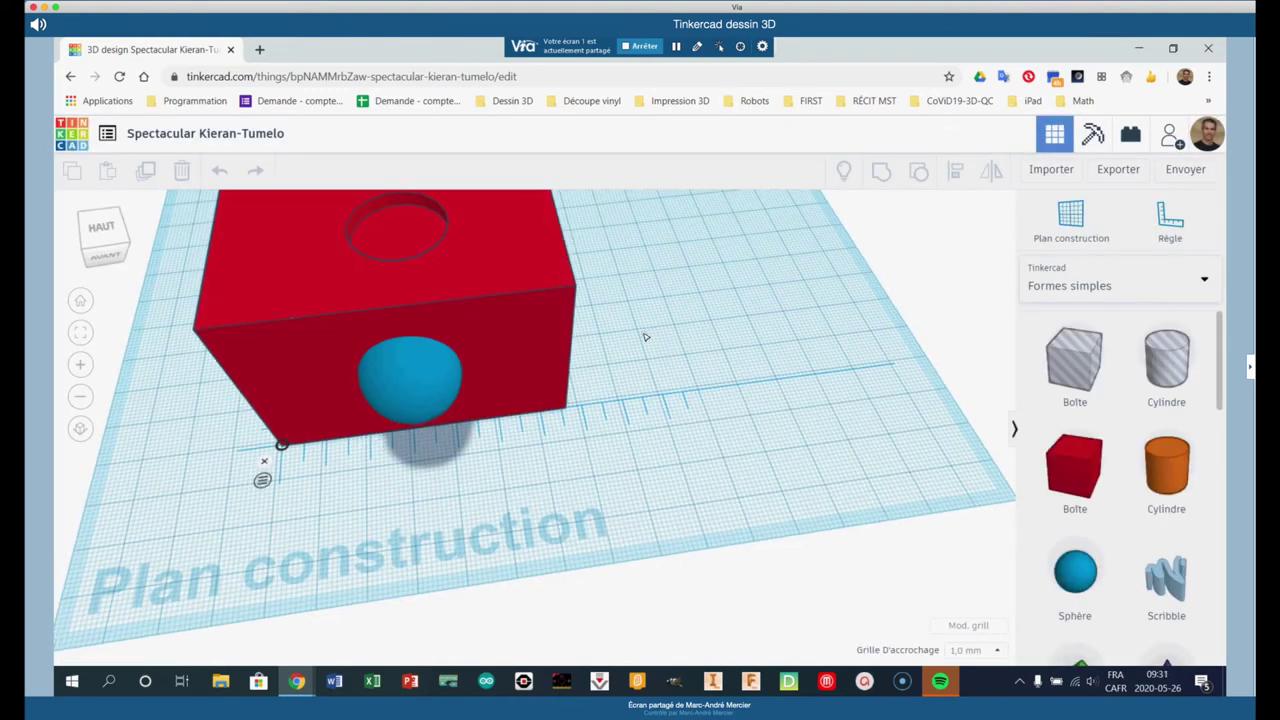
- Examine the faceted surface of the blue sphere up close where it protrudes from the red box
right_drag(646, 334, 840, 310)
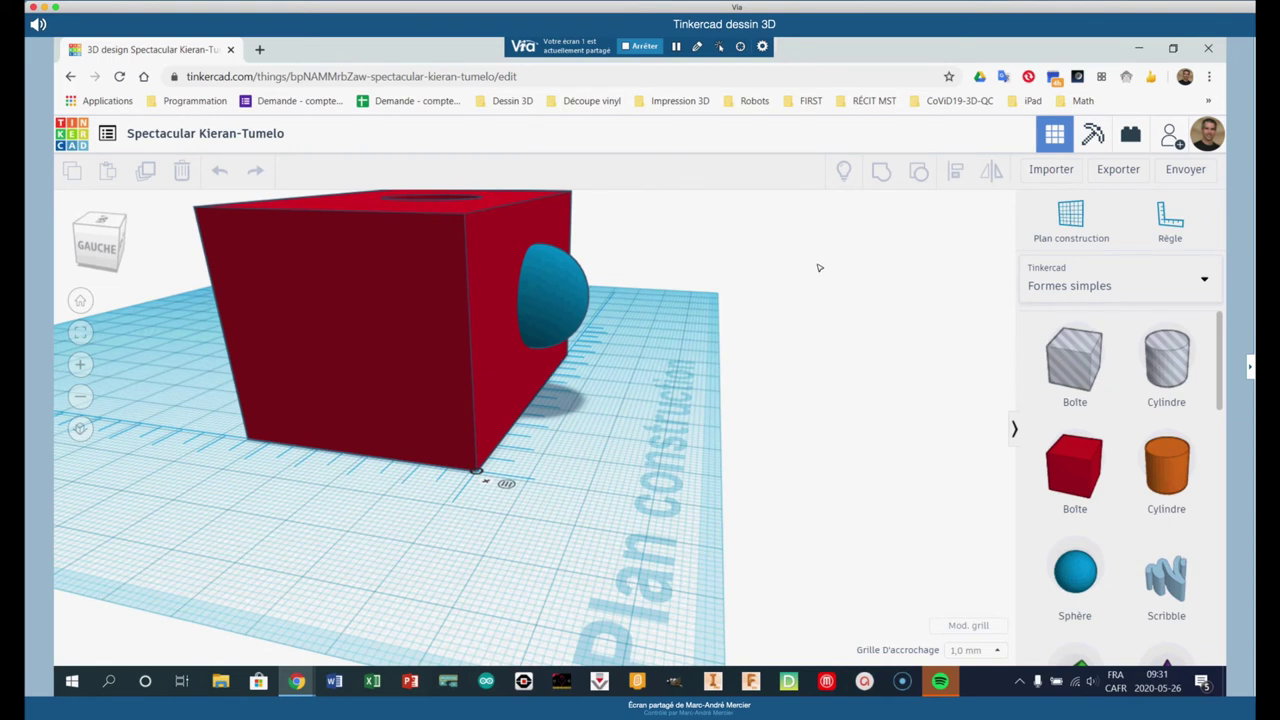
scroll(648, 392, down, 1)
scroll(646, 370, up, 2)
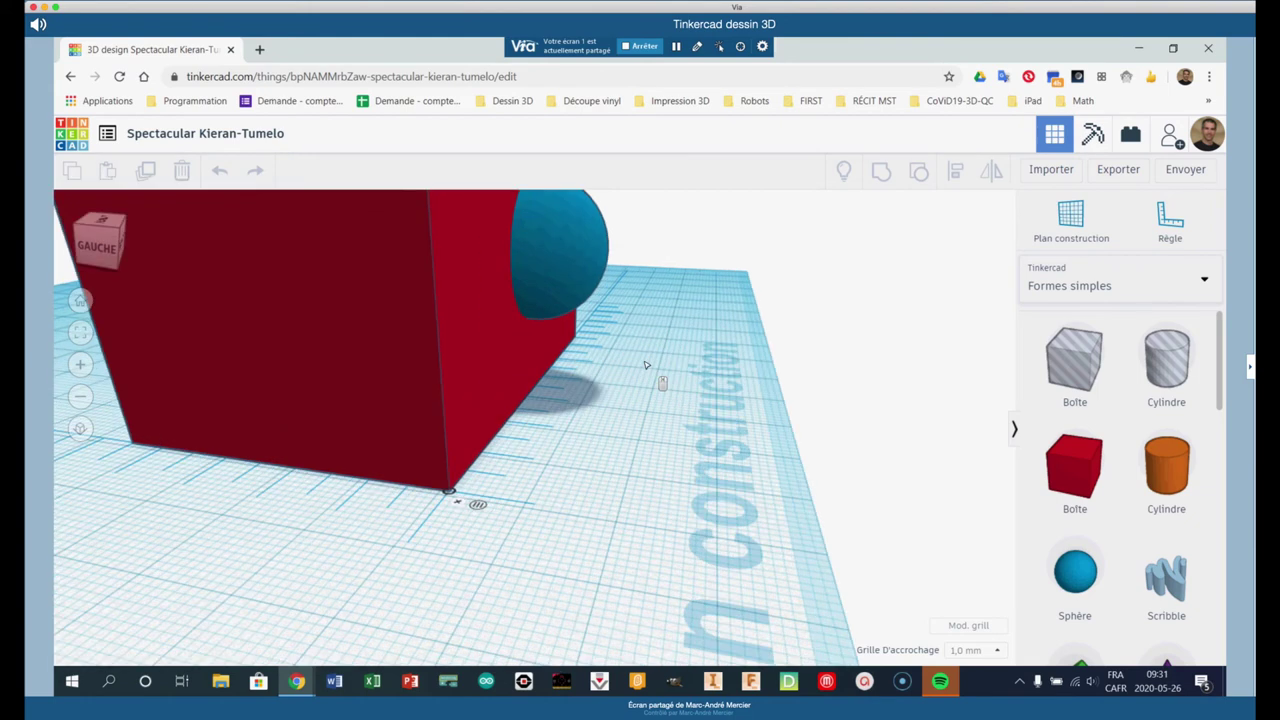
scroll(646, 365, down, 3)
scroll(646, 365, down, 1)
scroll(600, 260, up, 4)
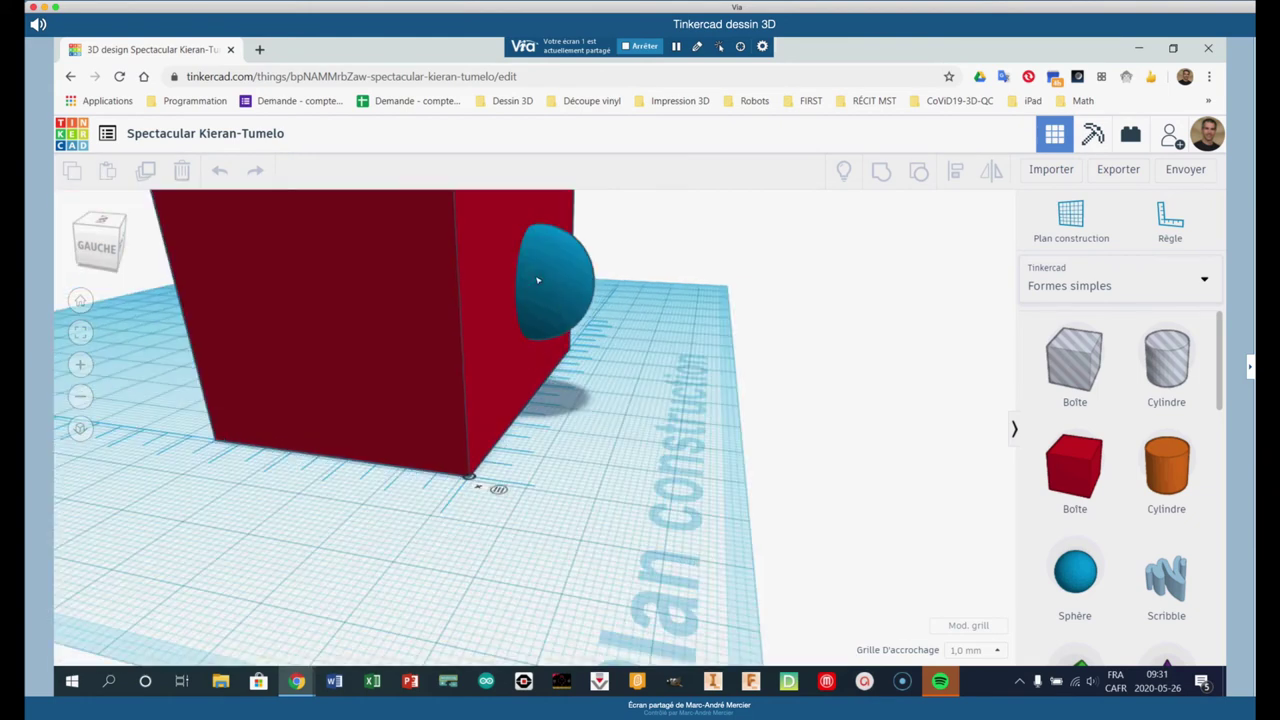
right_drag(591, 240, 590, 302)
scroll(590, 302, up, 3)
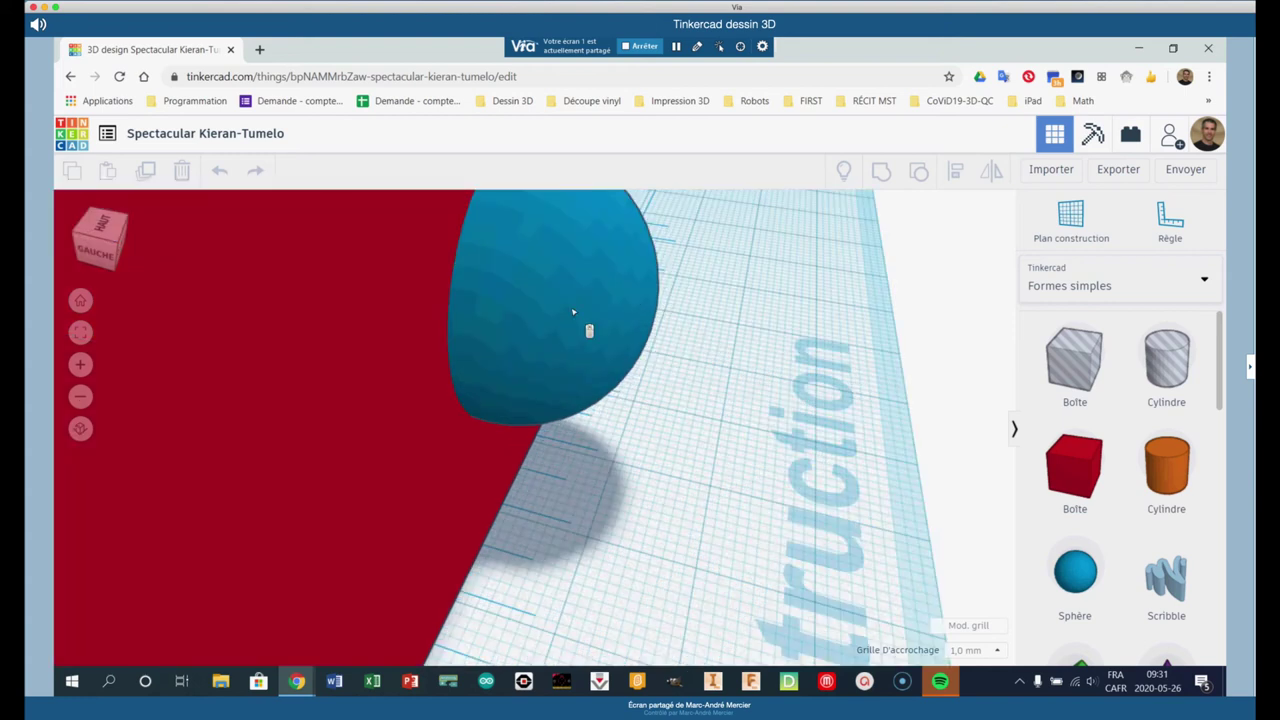
scroll(590, 260, down, 2)
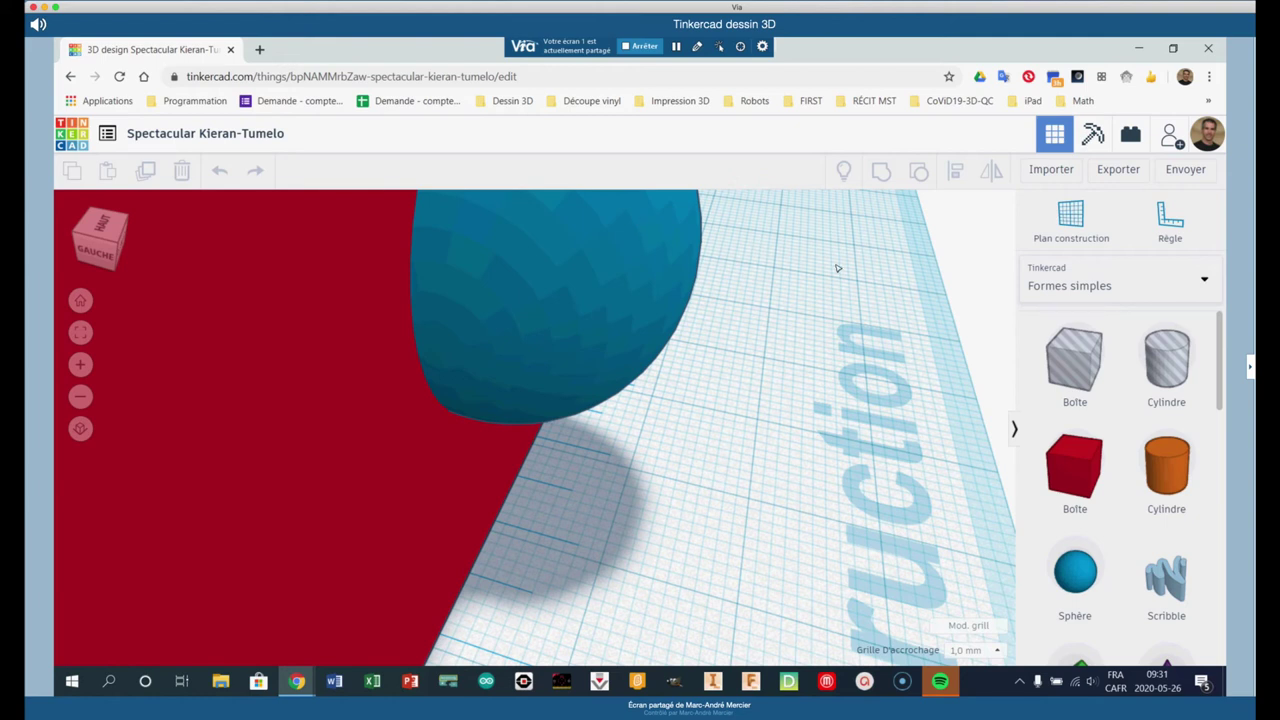
- Place the workplane on a facet of the blue sphere, inspect its tilt and reset it to the base grid
click(1071, 218)
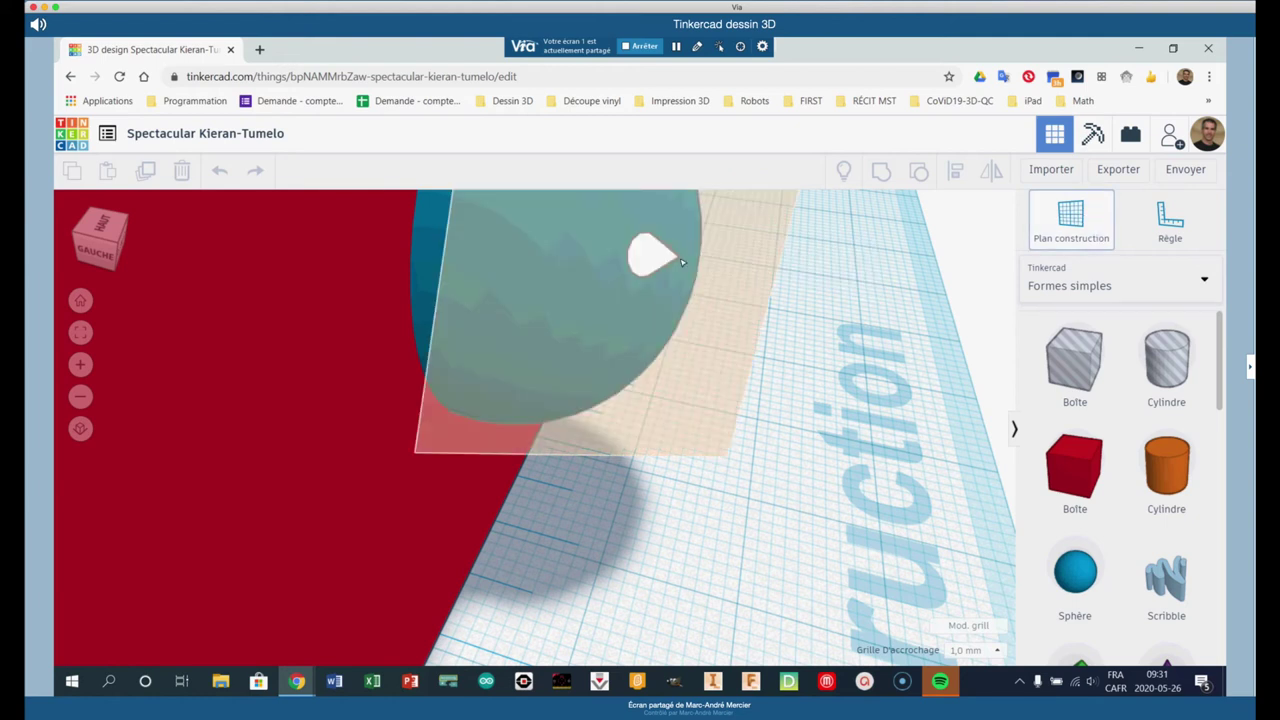
click(591, 226)
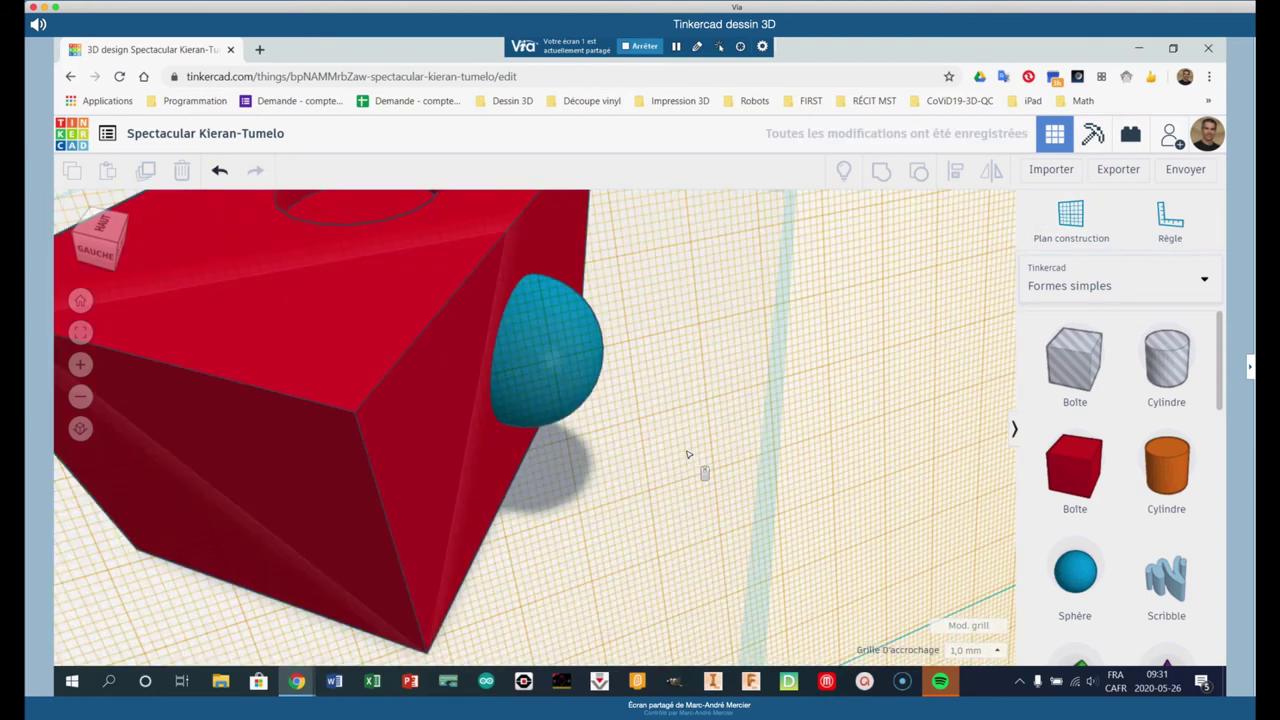
scroll(688, 455, down, 3)
right_drag(831, 383, 730, 393)
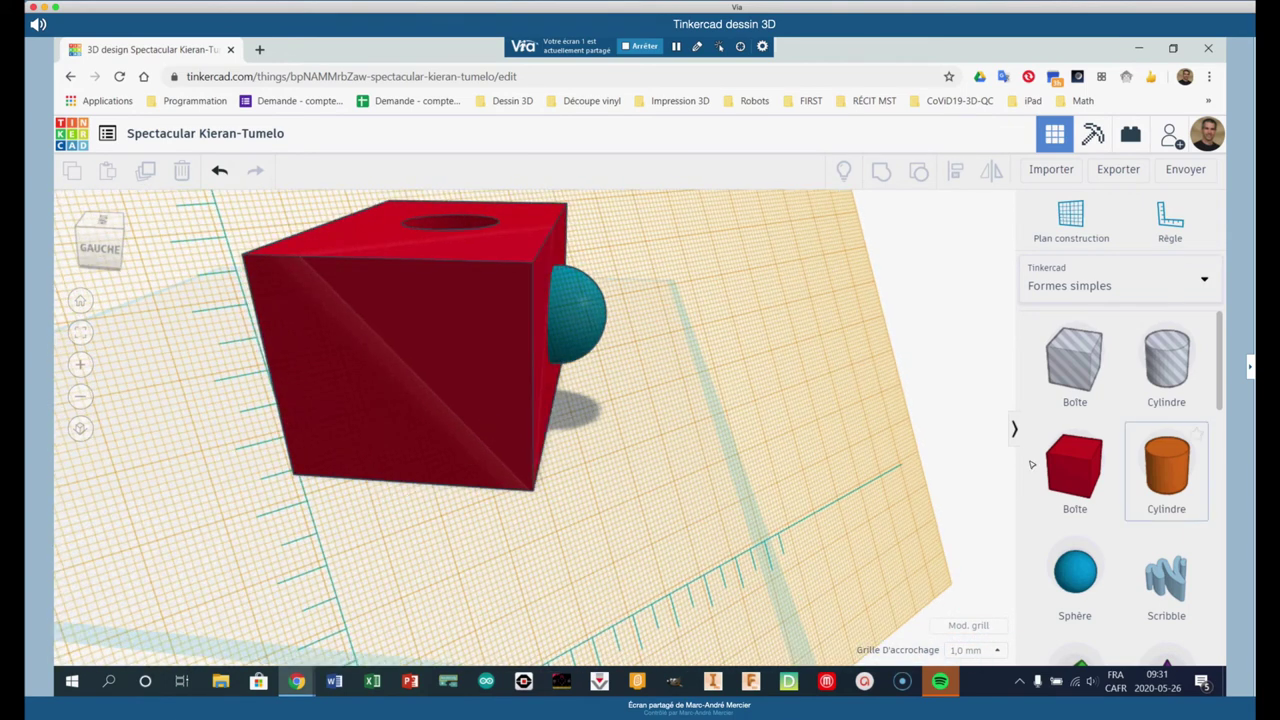
click(1073, 222)
click(545, 492)
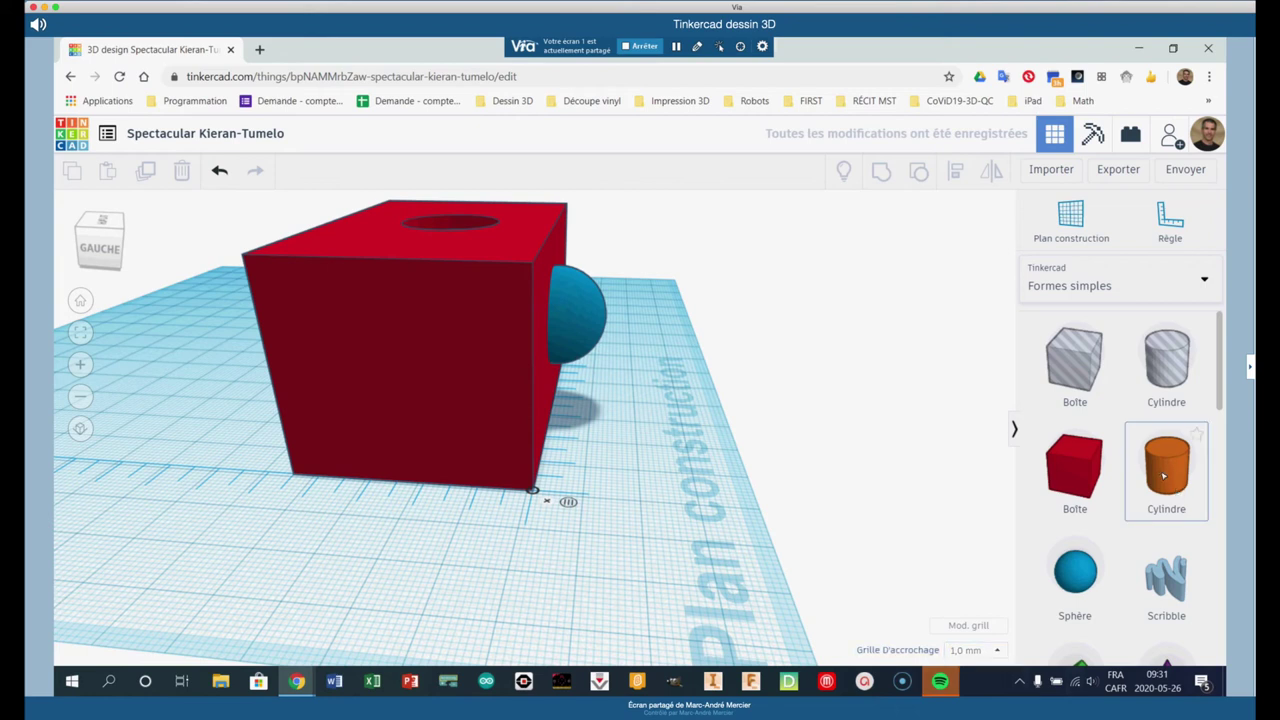
- Add an orange cylinder to the workplane in front of the red box and tilt it diagonally
drag(1163, 476, 614, 478)
mouse_move(655, 327)
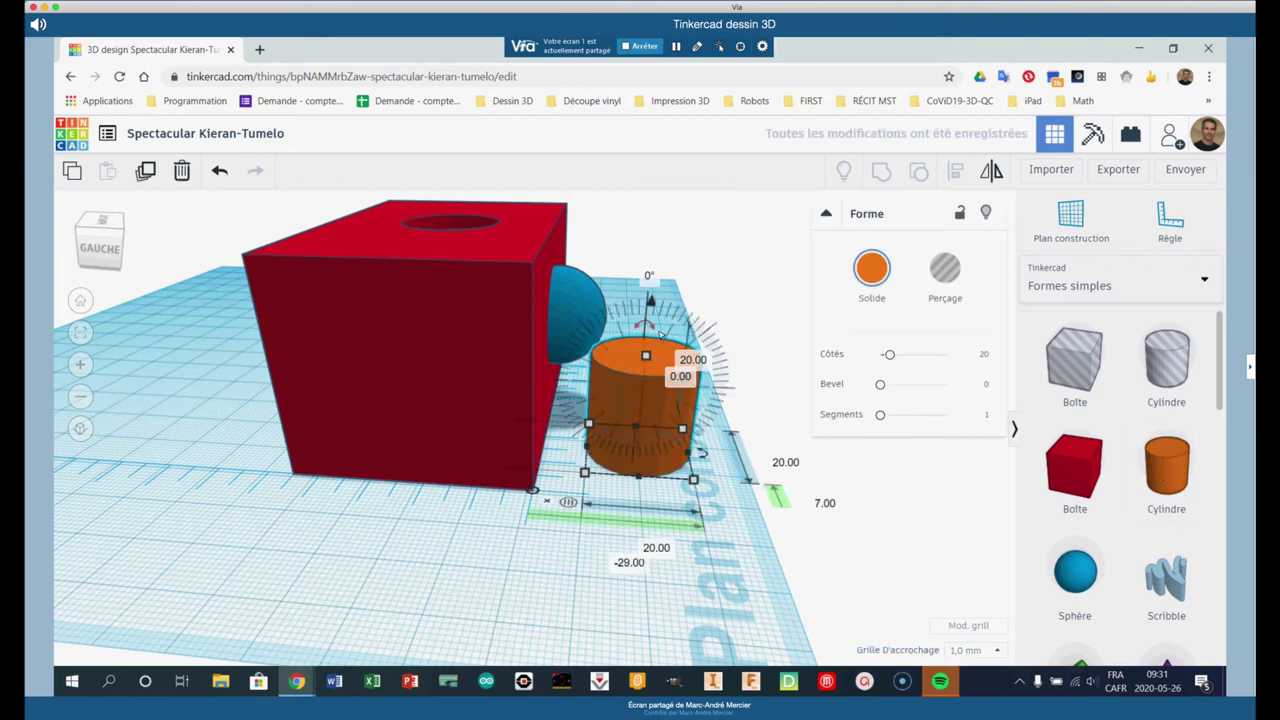
drag(652, 326, 689, 353)
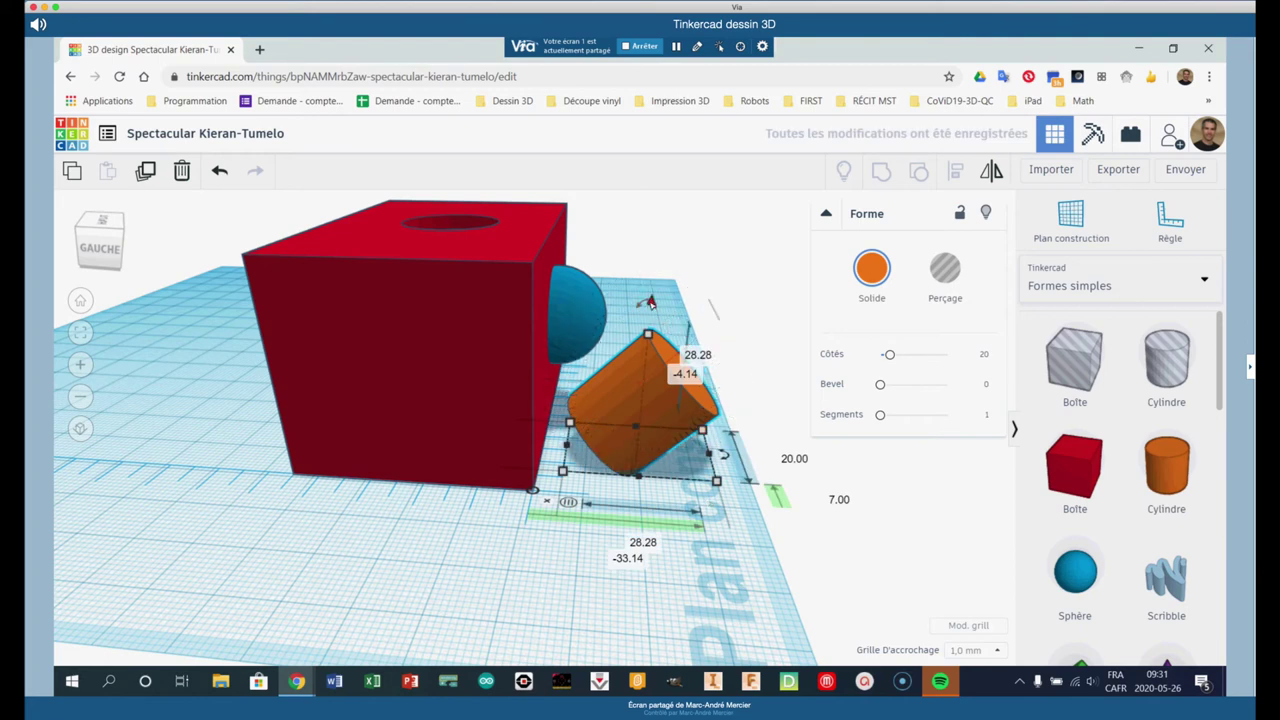
- Raise the tilted cylinder to 25 mm and push it into the box above the sphere, at ruler offsets -16 and 16 mm
drag(650, 302, 673, 132)
drag(735, 347, 690, 258)
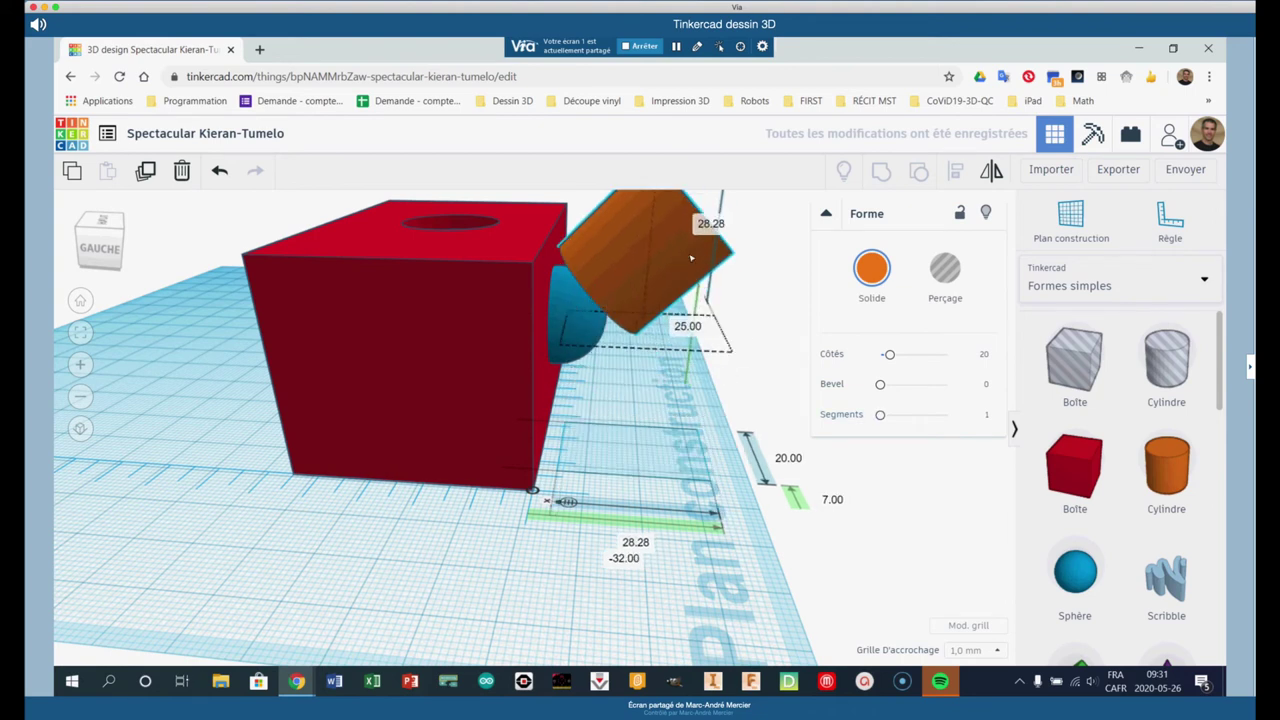
drag(572, 241, 505, 236)
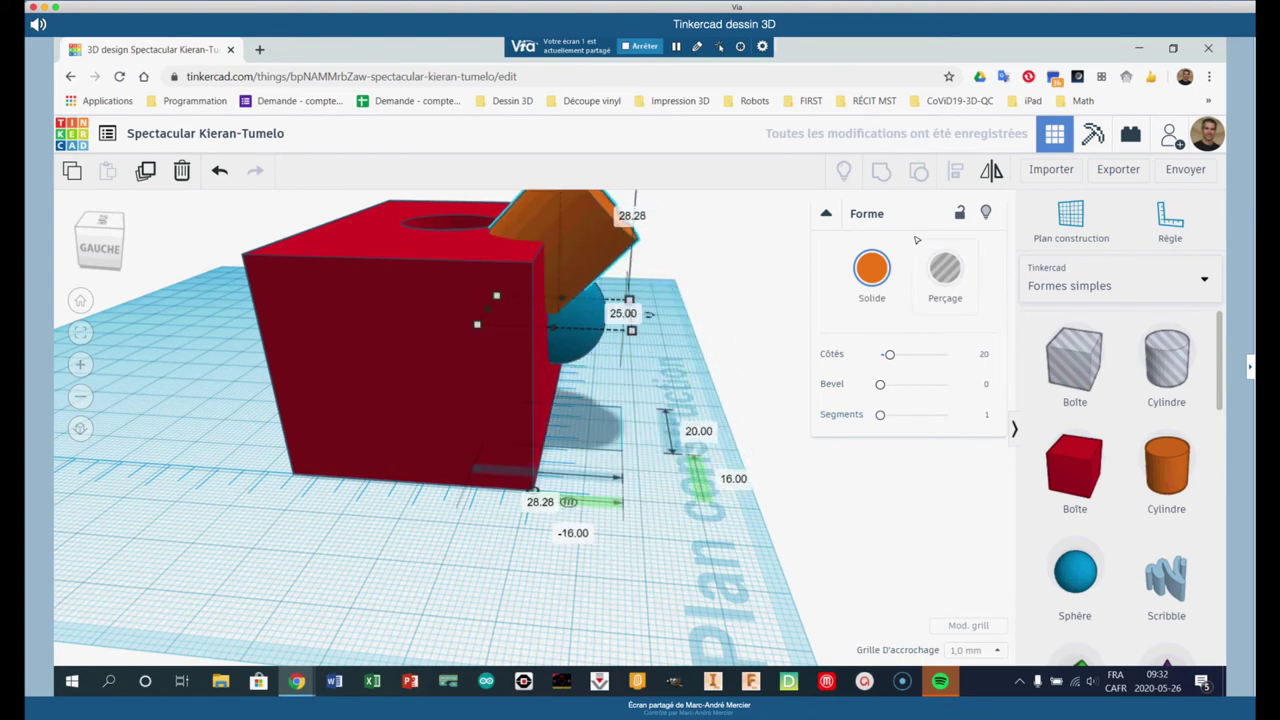
- Select the box, sphere and tilted cylinder together and group the sphere and cylinder into one shape
scroll(700, 360, down, 2)
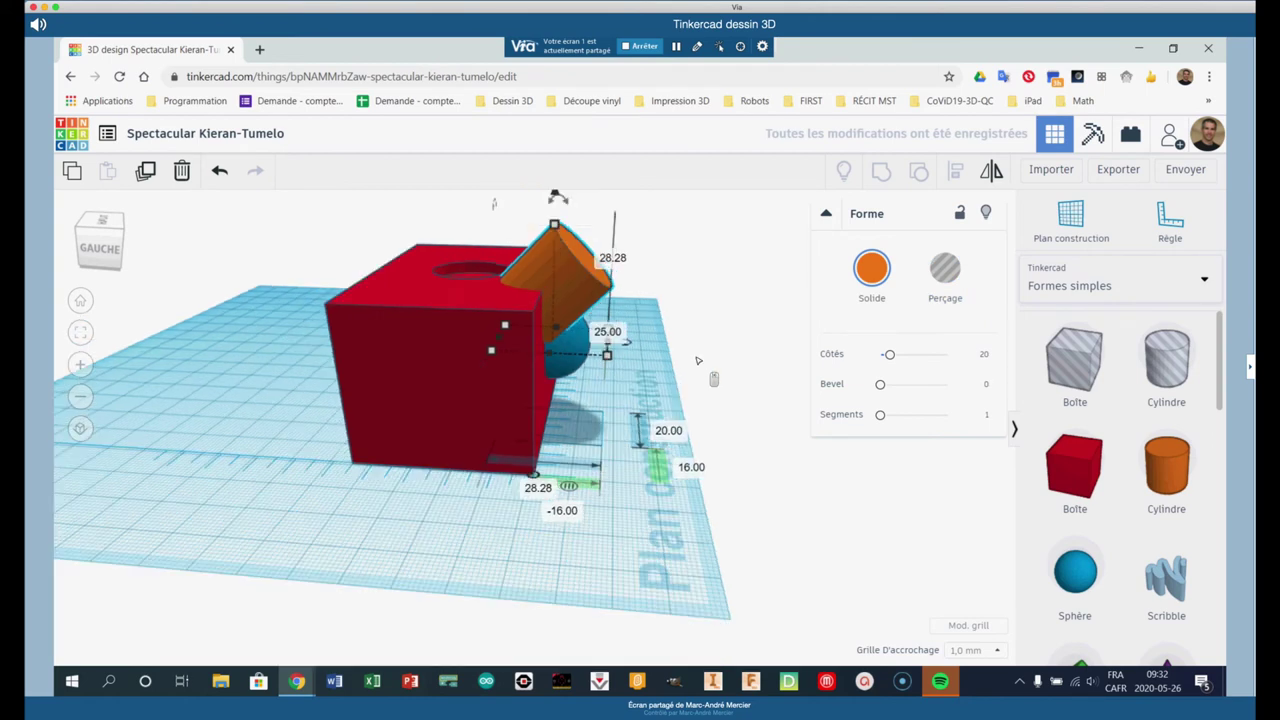
scroll(700, 360, down, 4)
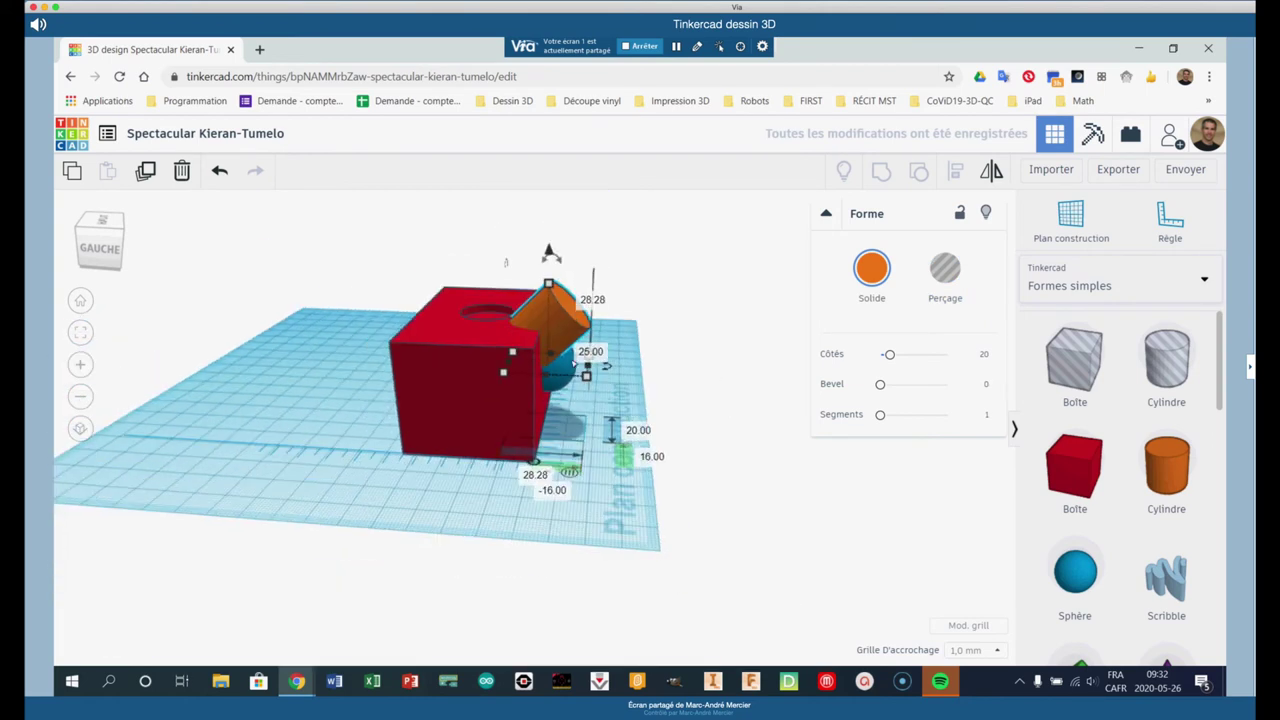
right_drag(574, 363, 320, 240)
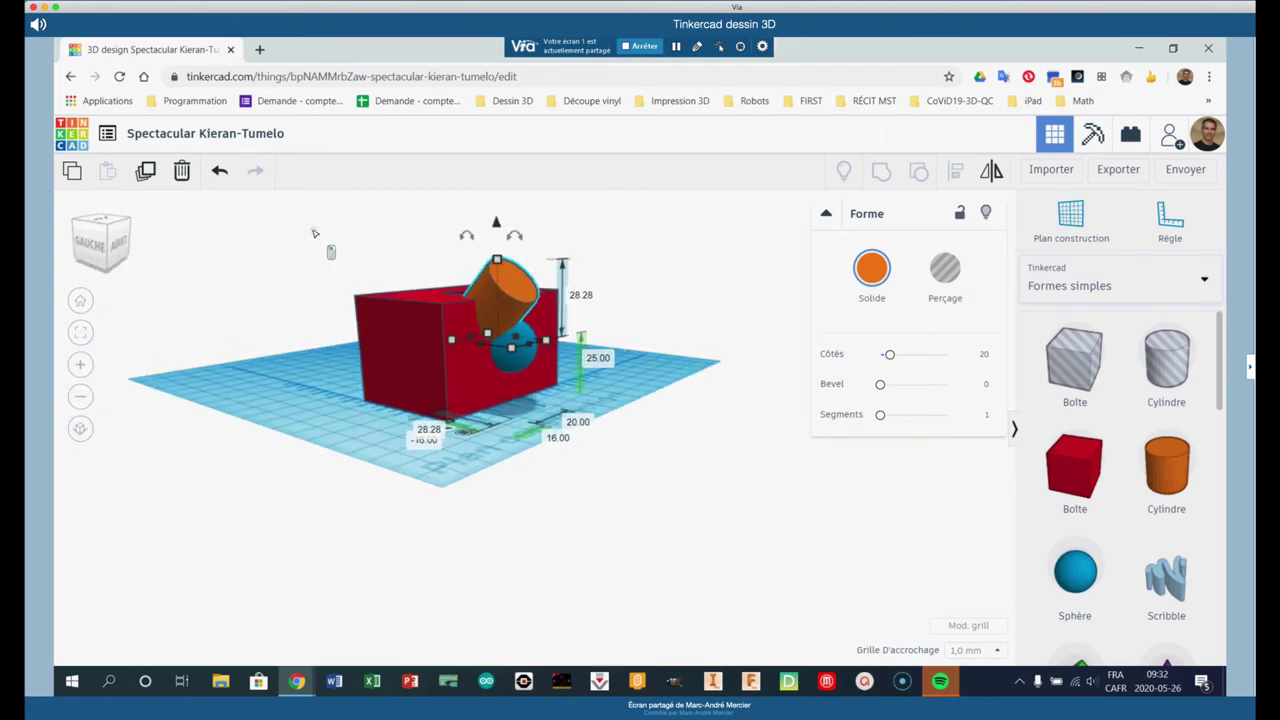
drag(313, 233, 572, 380)
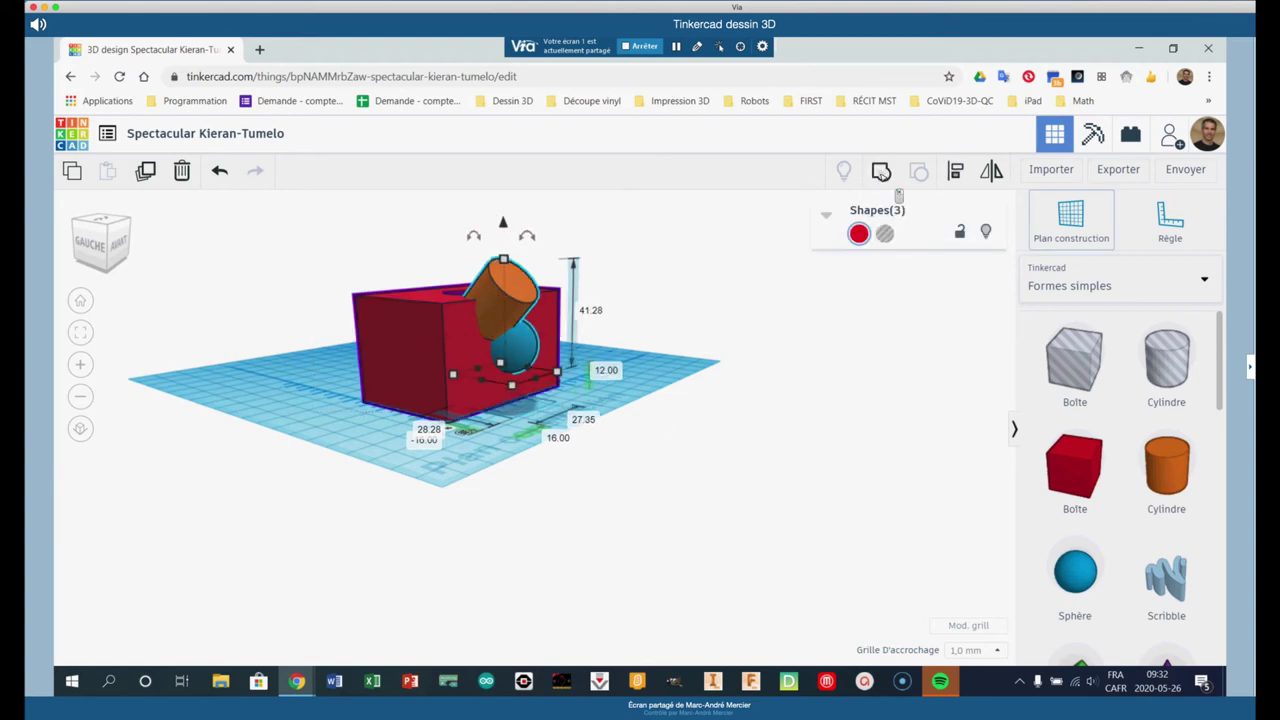
click(649, 471)
key(ctrl+z)
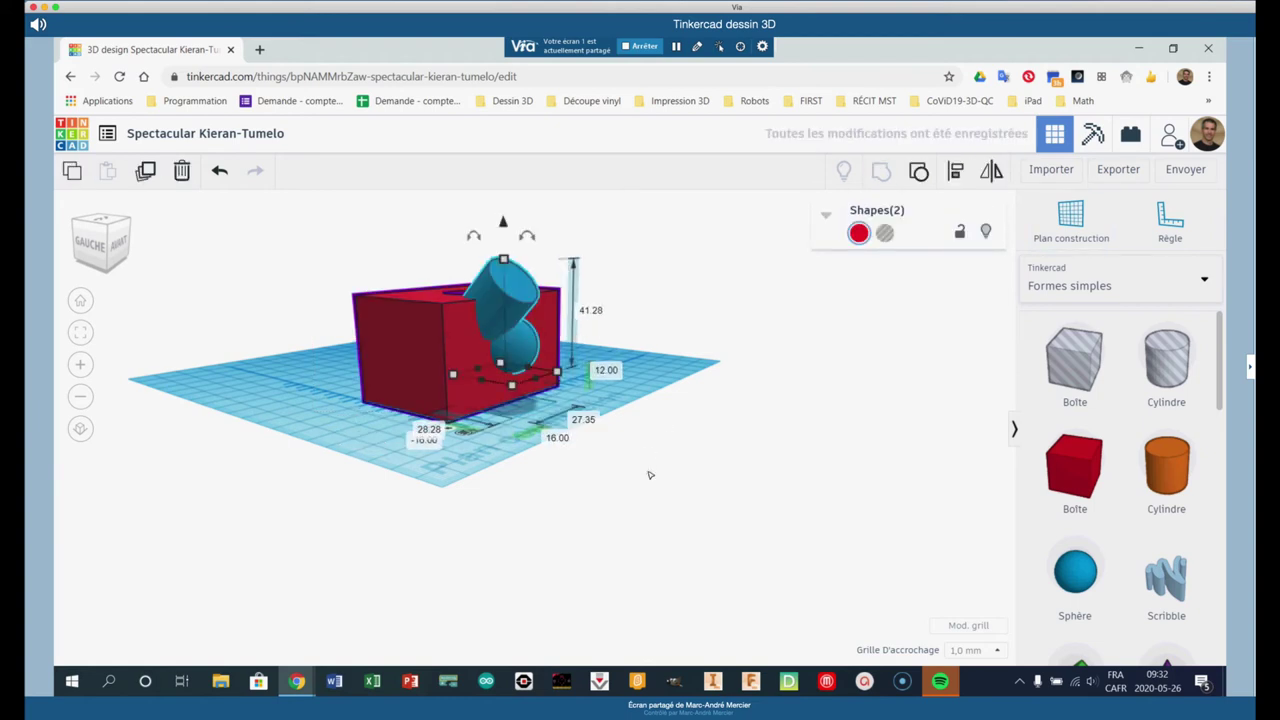
click(689, 535)
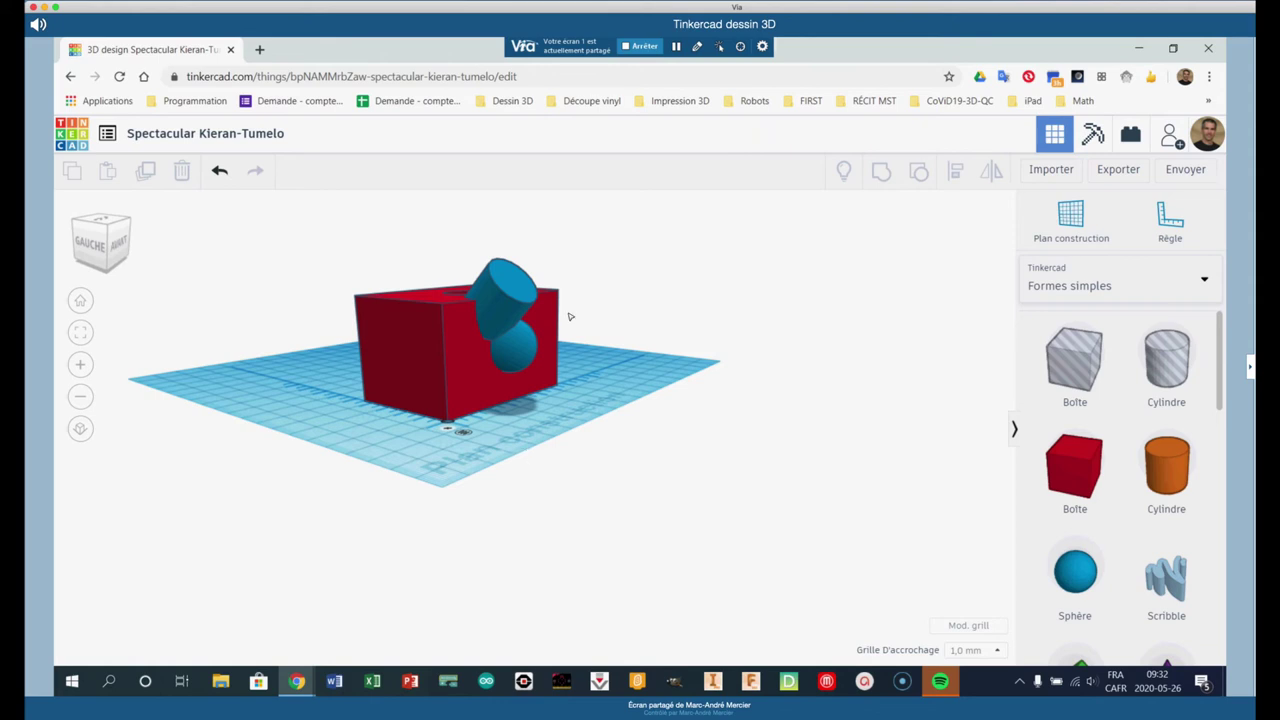
- Select the grouped sphere and cylinder, undo the grouping and select the orange cylinder on its own
scroll(517, 327, down, 2)
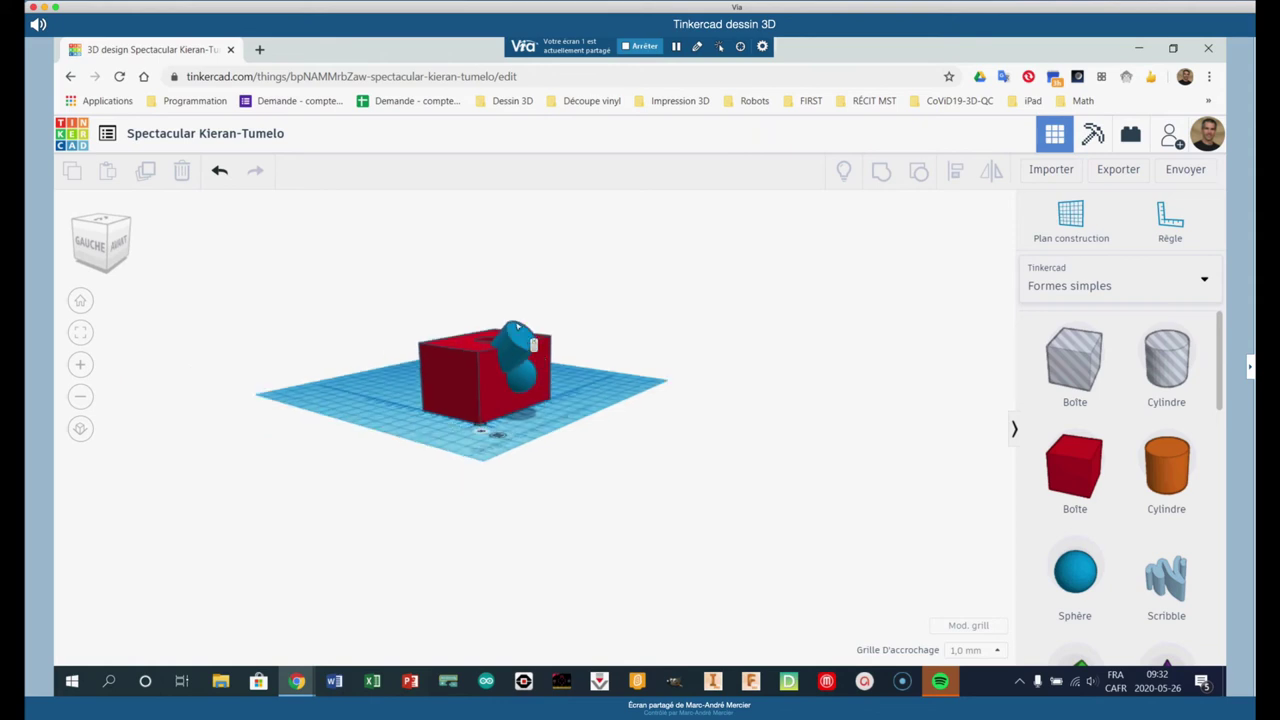
scroll(517, 327, up, 4)
click(495, 250)
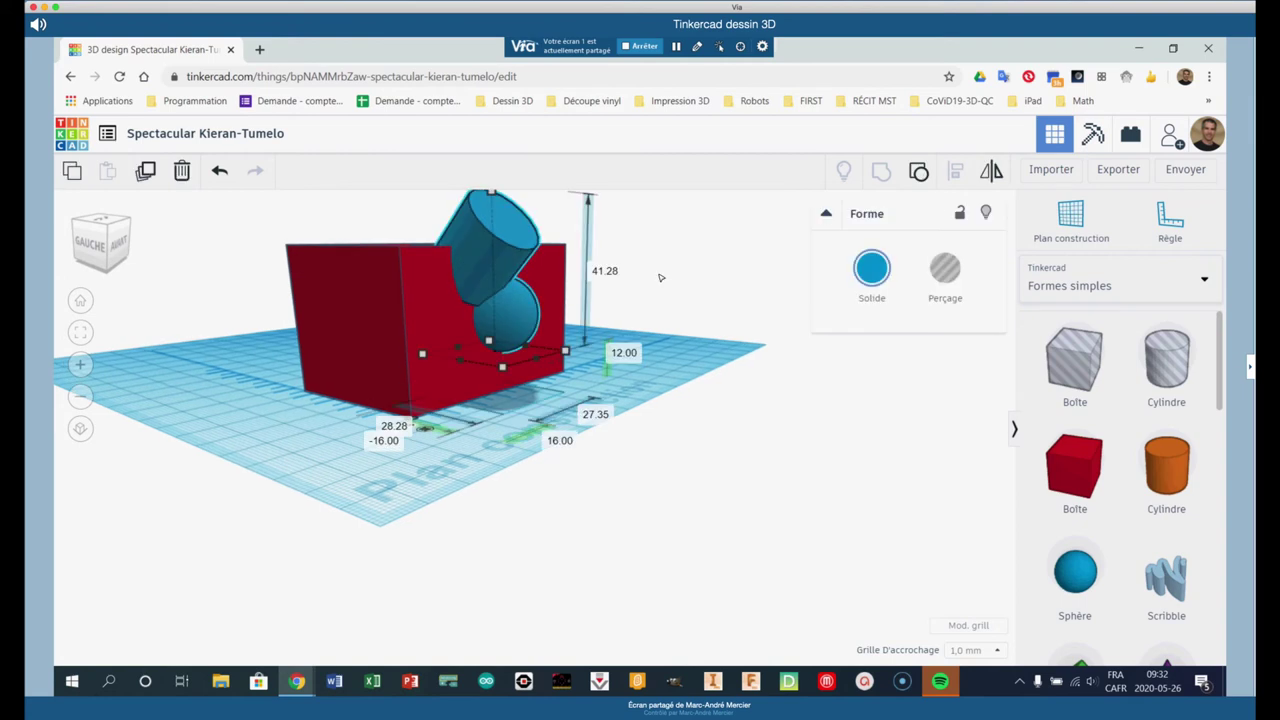
click(700, 475)
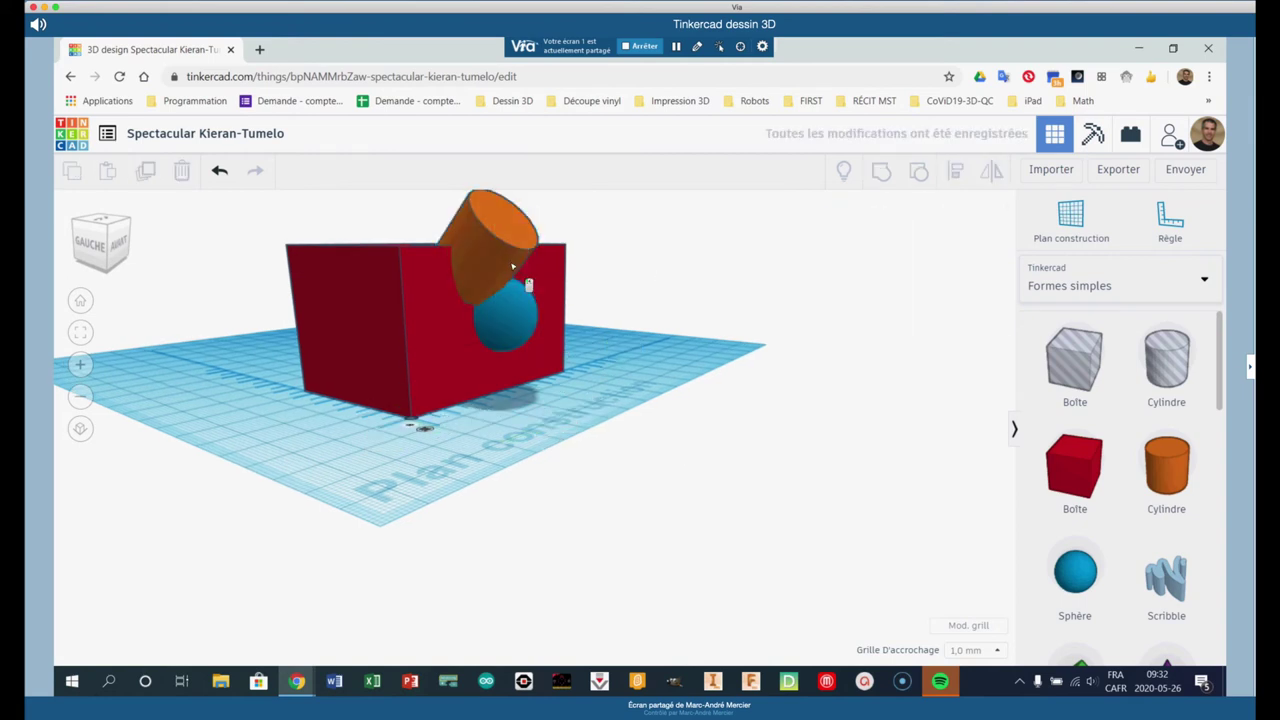
click(476, 218)
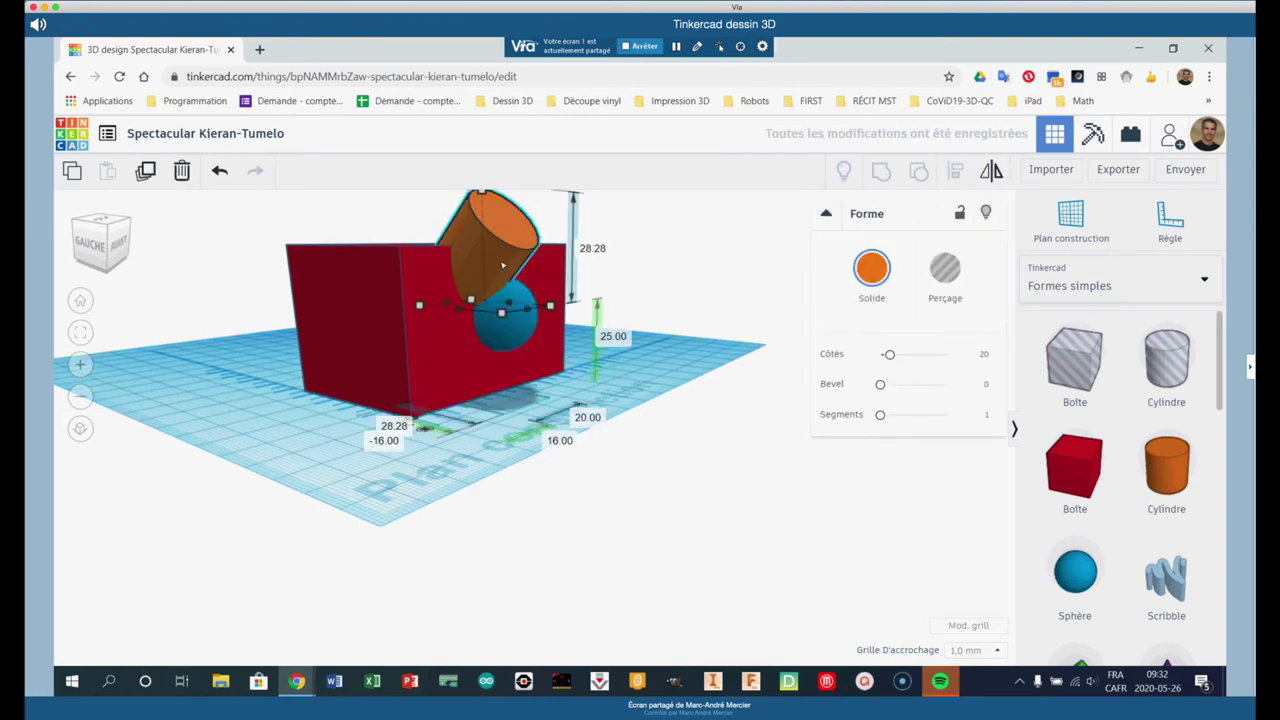
- Set the tilted orange cylinder's number of sides to 64
drag(889, 354, 940, 354)
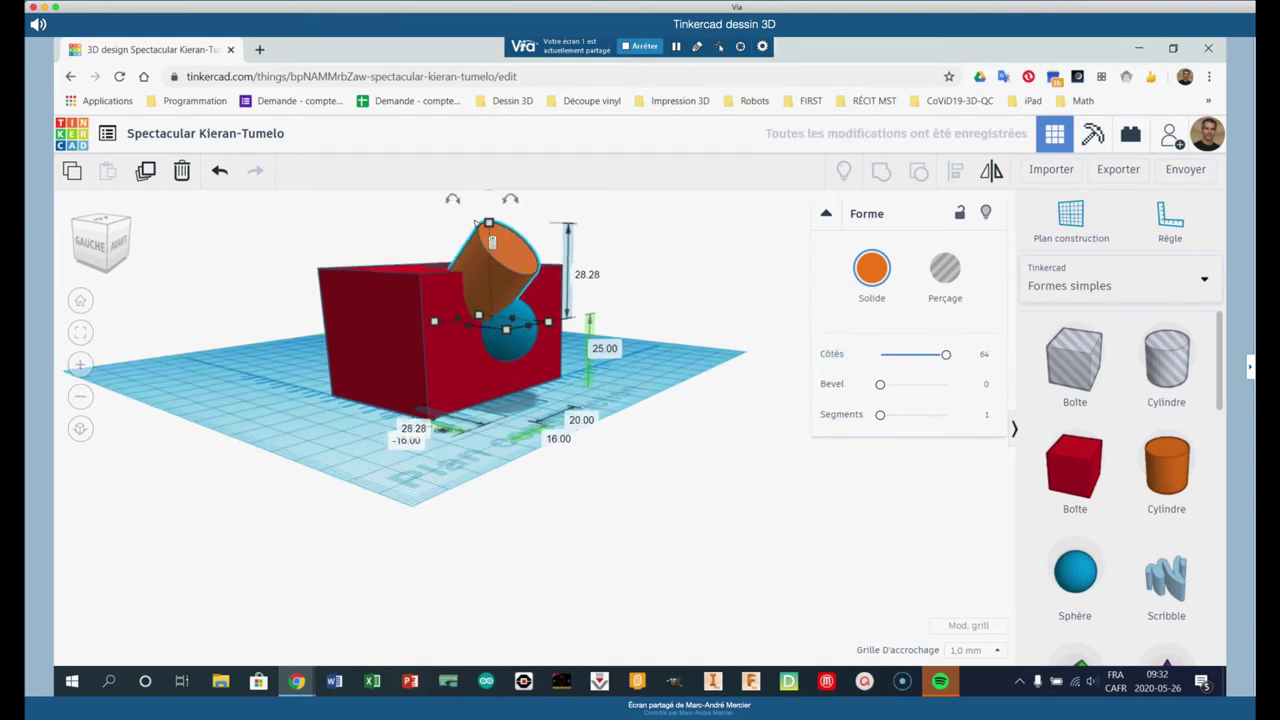
scroll(493, 242, down, 2)
scroll(534, 305, down, 1)
scroll(534, 305, up, 2)
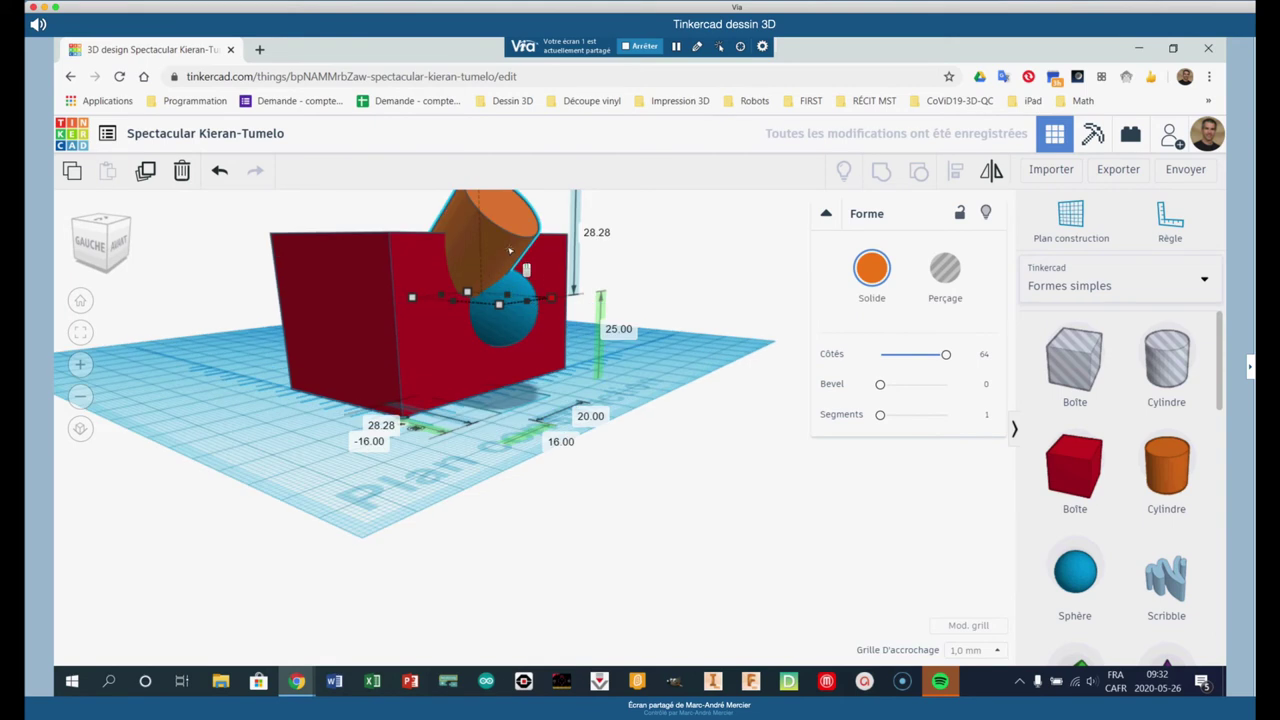
- Examine the tilted cylinder's curved surface up close and from several distances
scroll(534, 305, down, 1)
scroll(487, 535, up, 2)
scroll(503, 277, down, 4)
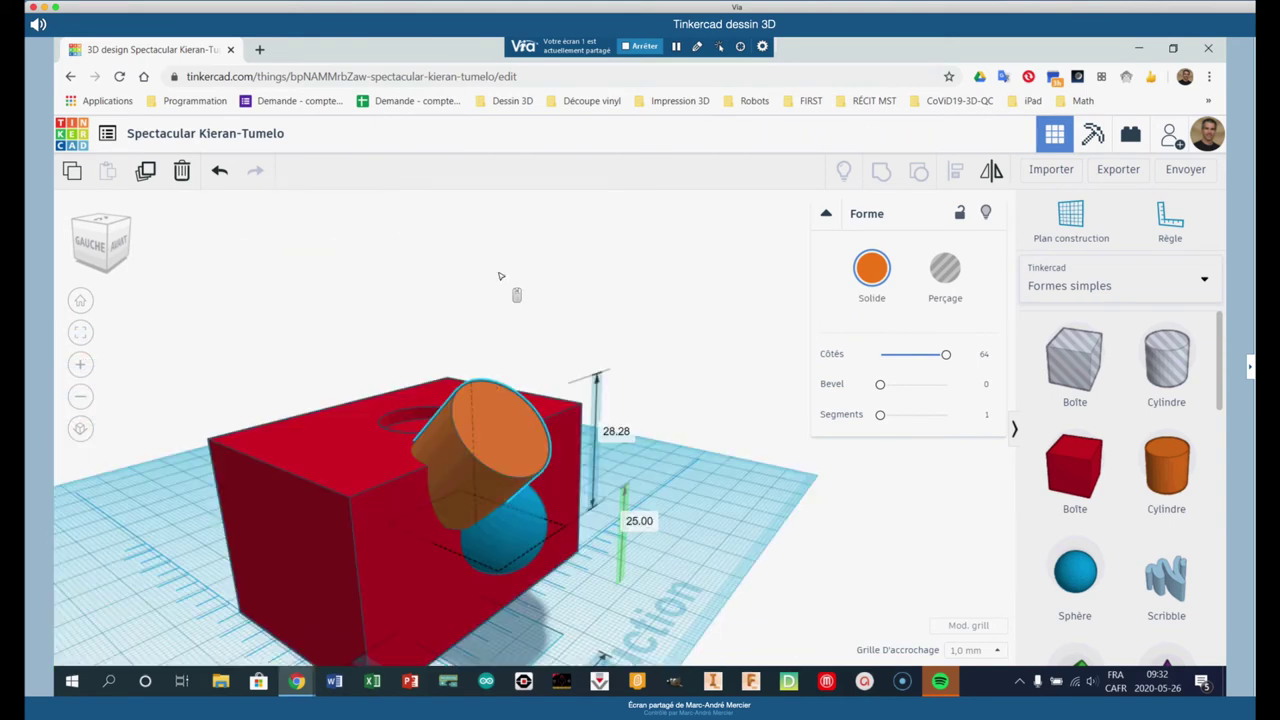
scroll(530, 450, up, 4)
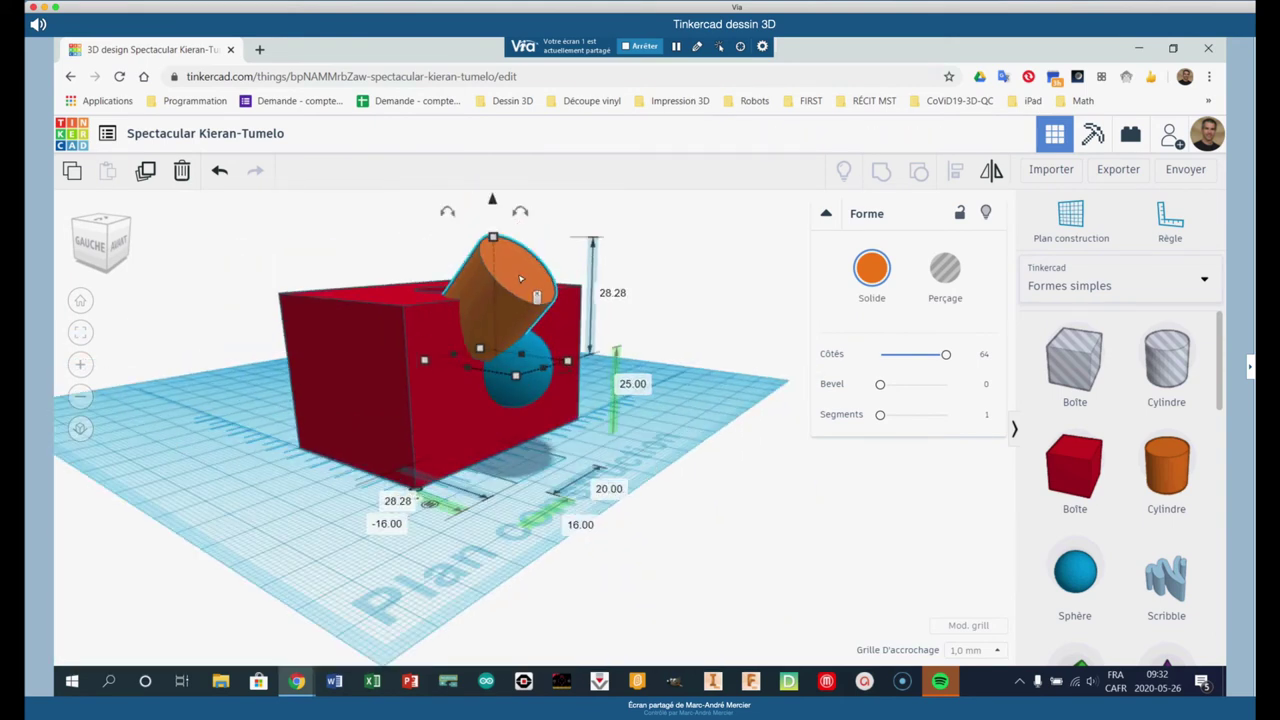
scroll(530, 456, up, 2)
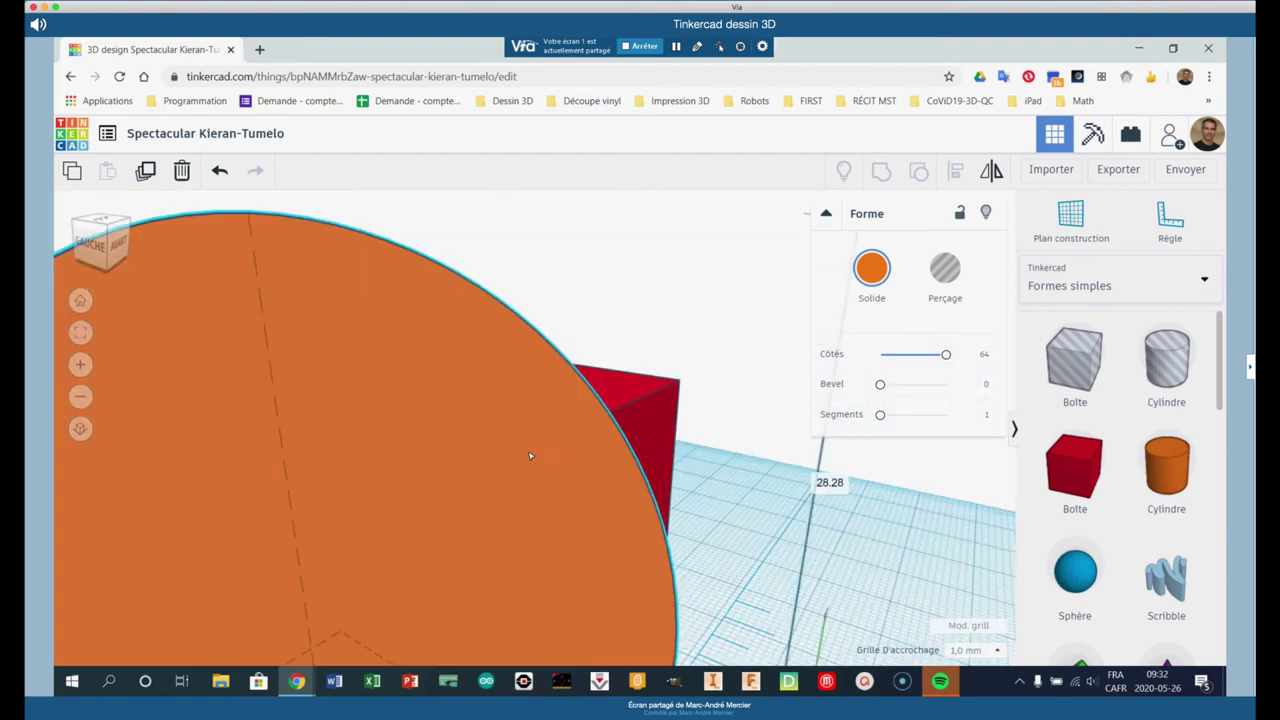
right_drag(530, 456, 240, 347)
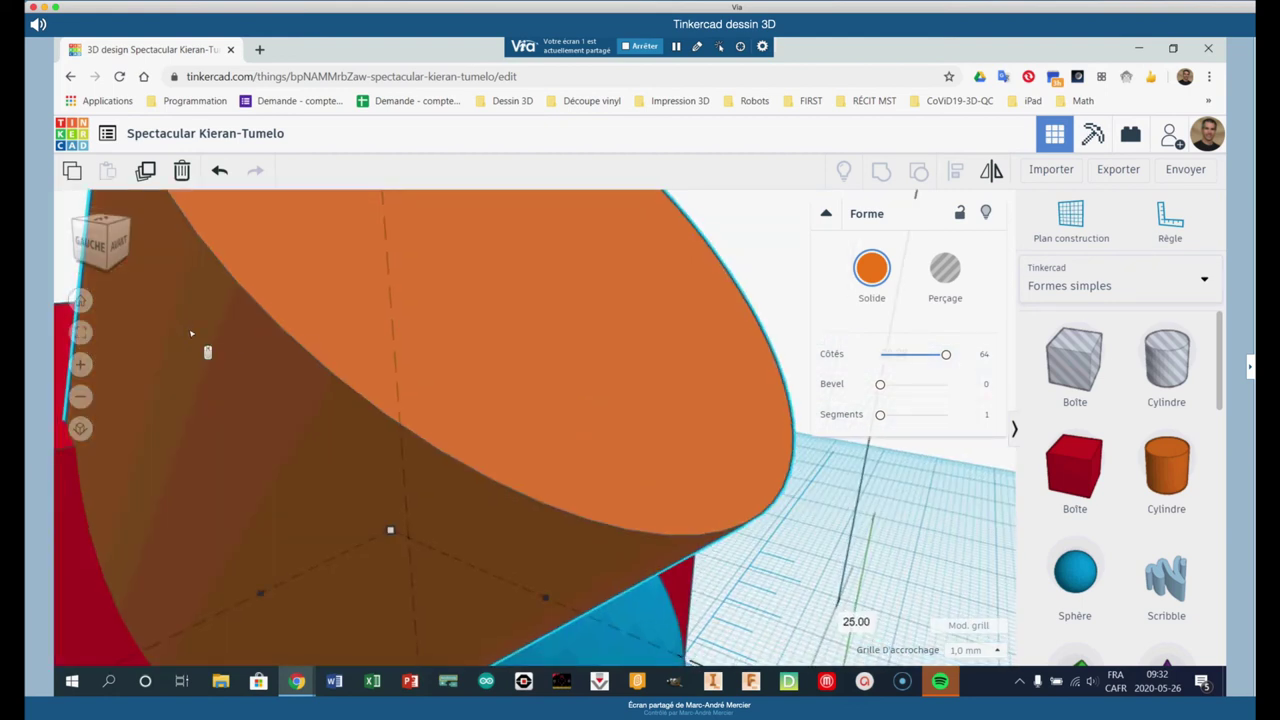
scroll(190, 330, up, 2)
scroll(193, 337, down, 1)
scroll(193, 337, down, 3)
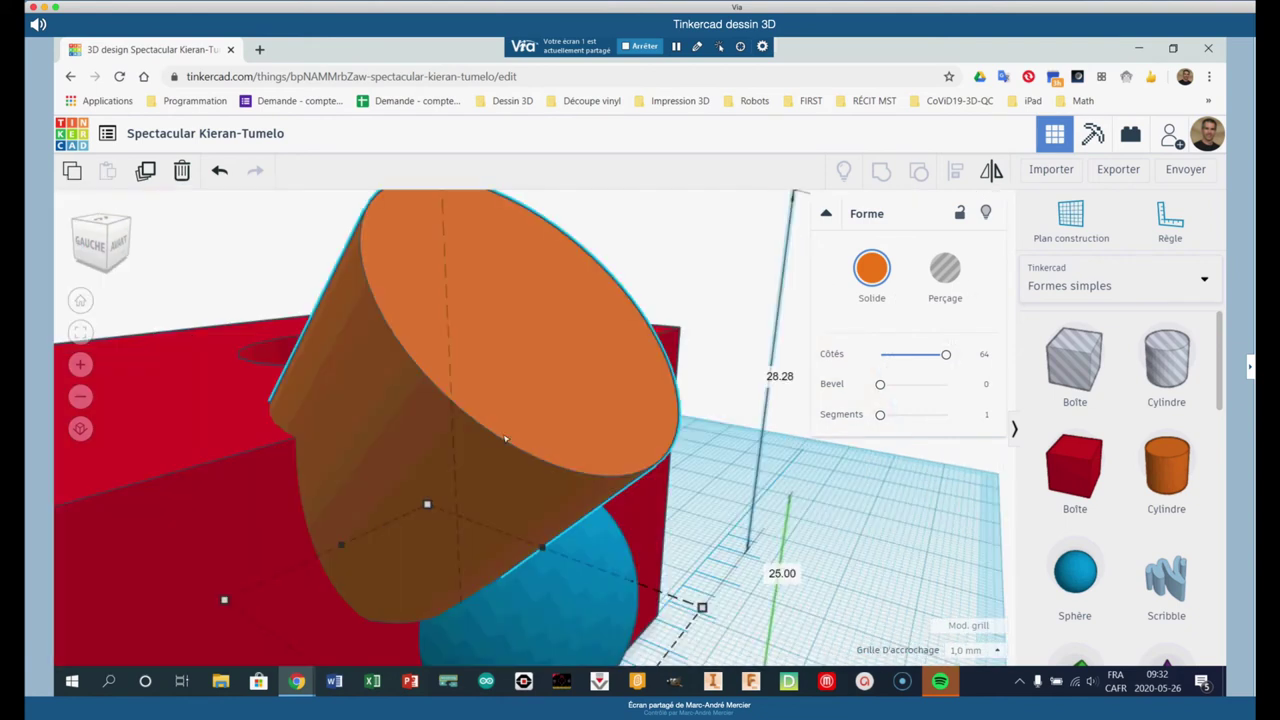
click(643, 47)
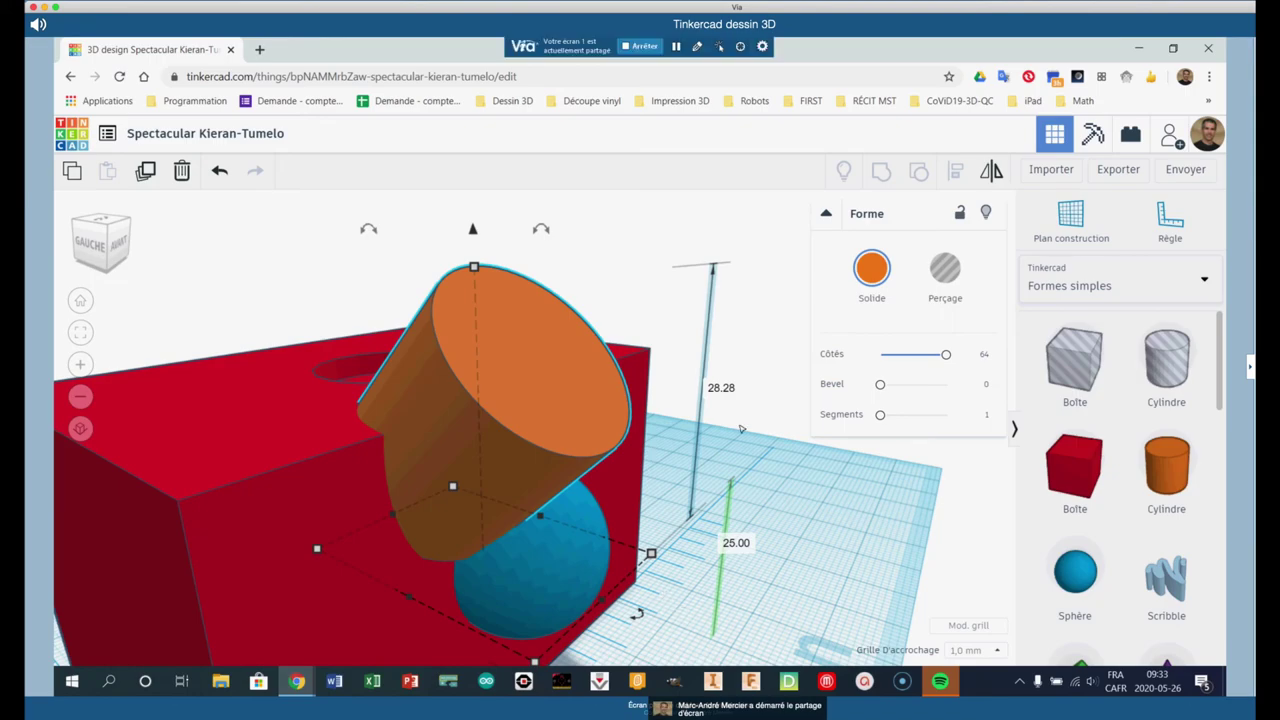
- Select the tilted cylinder and the blue sphere without the red box, and group them into one shape
scroll(757, 465, down, 3)
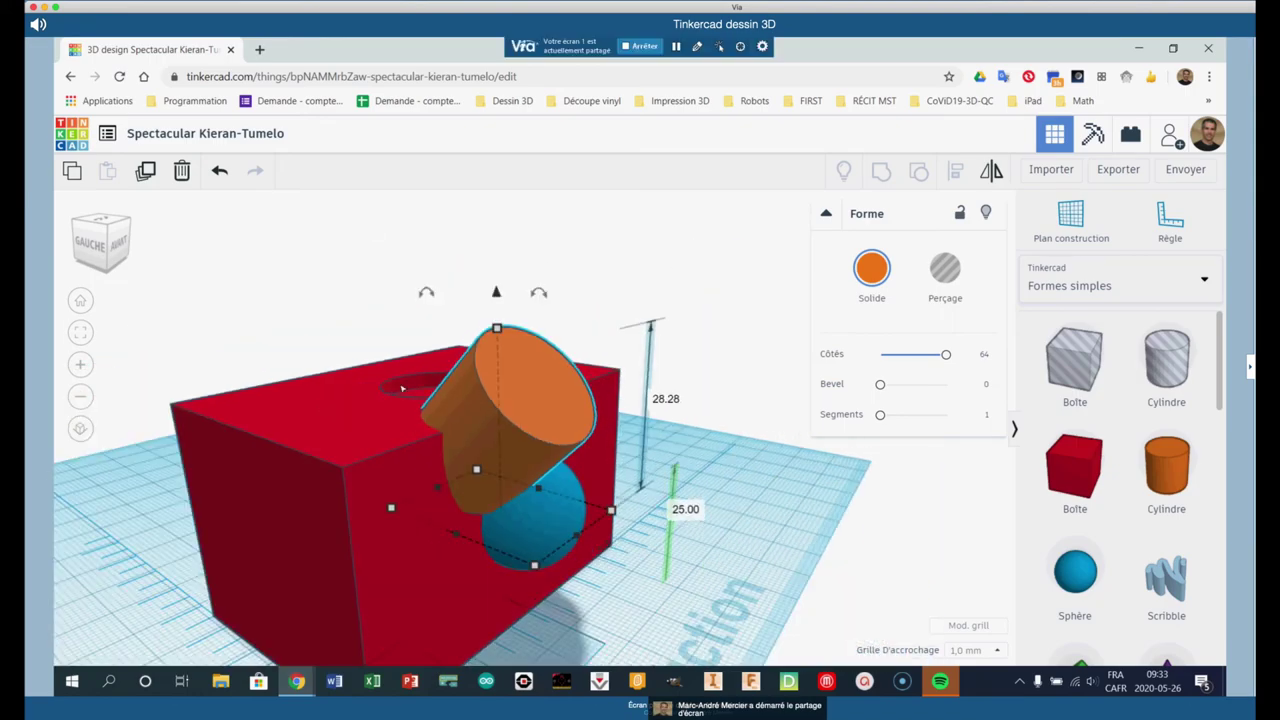
drag(116, 320, 828, 578)
drag(796, 653, 796, 653)
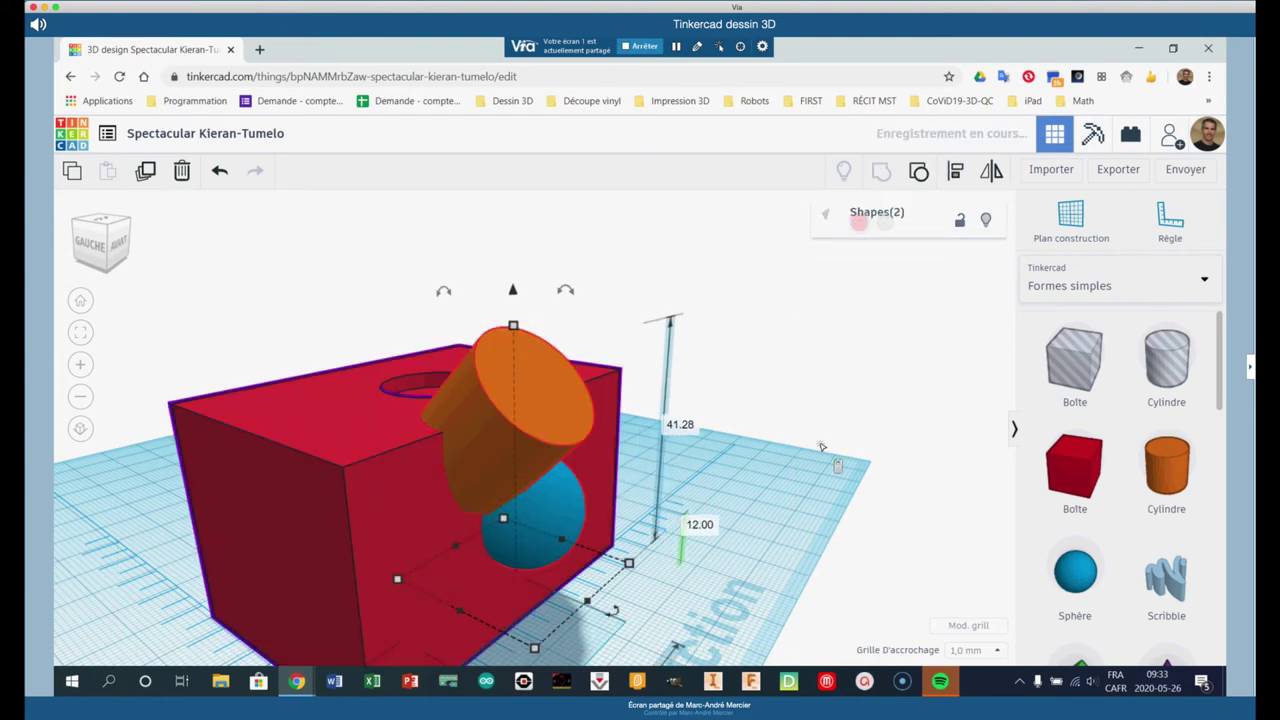
click(881, 171)
click(821, 447)
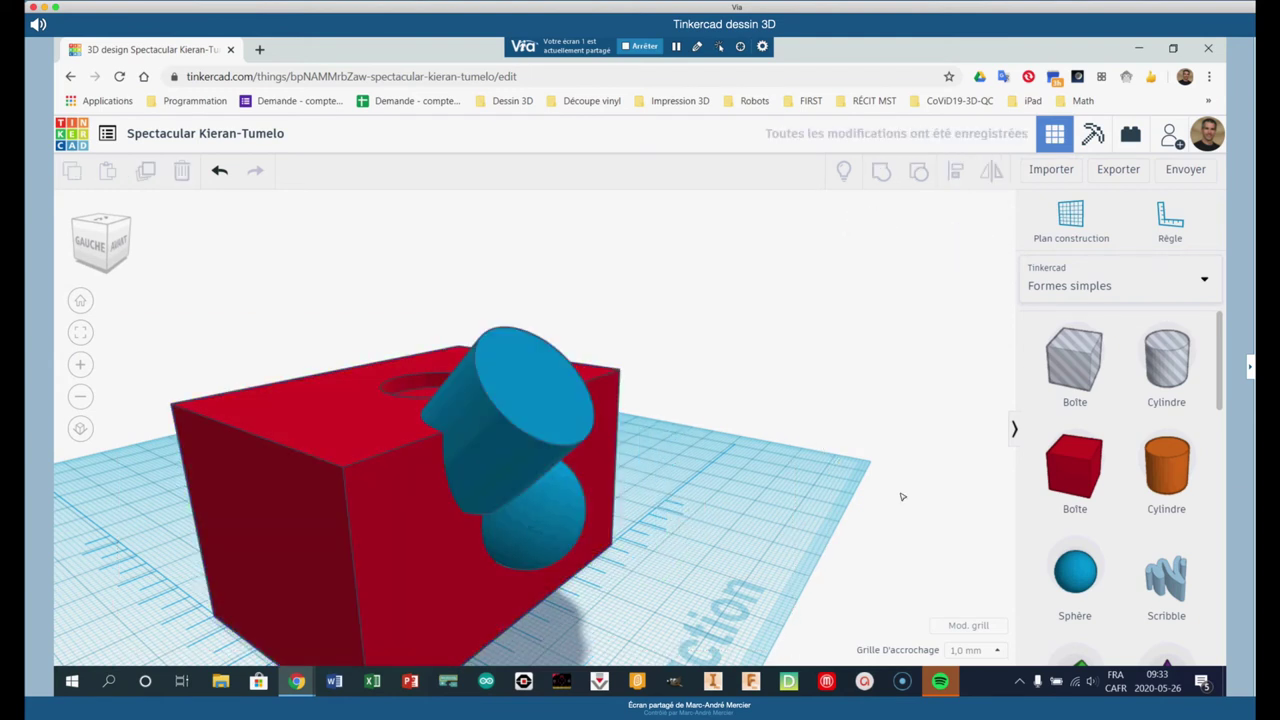
scroll(593, 530, up, 2)
scroll(585, 520, down, 4)
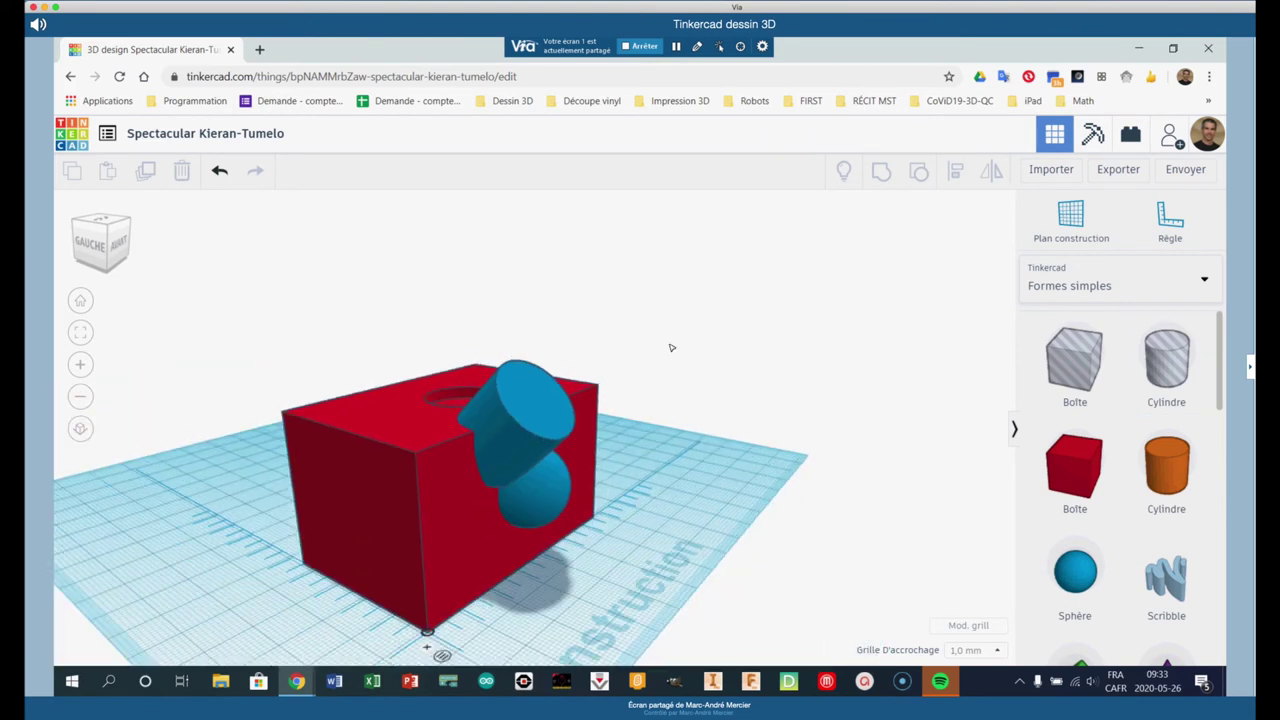
- Start exporting the whole design as an STL file, check the proposed file name and cancel the save
click(1108, 170)
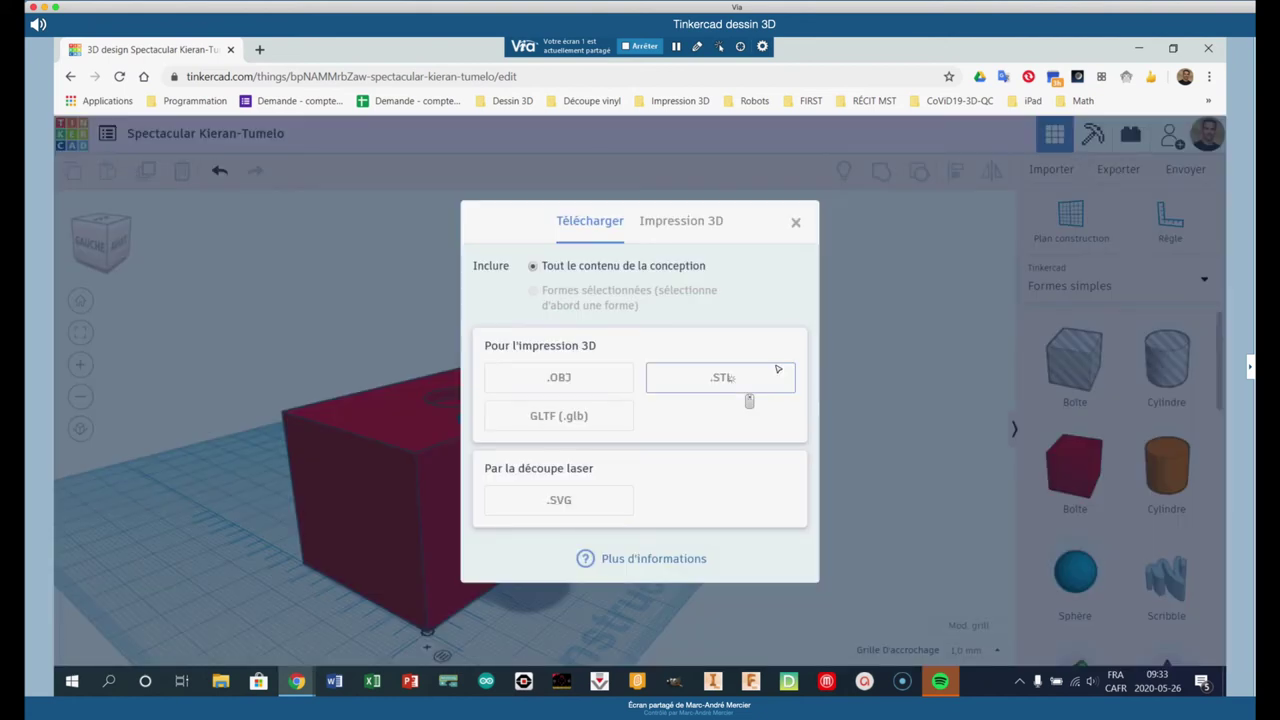
click(731, 380)
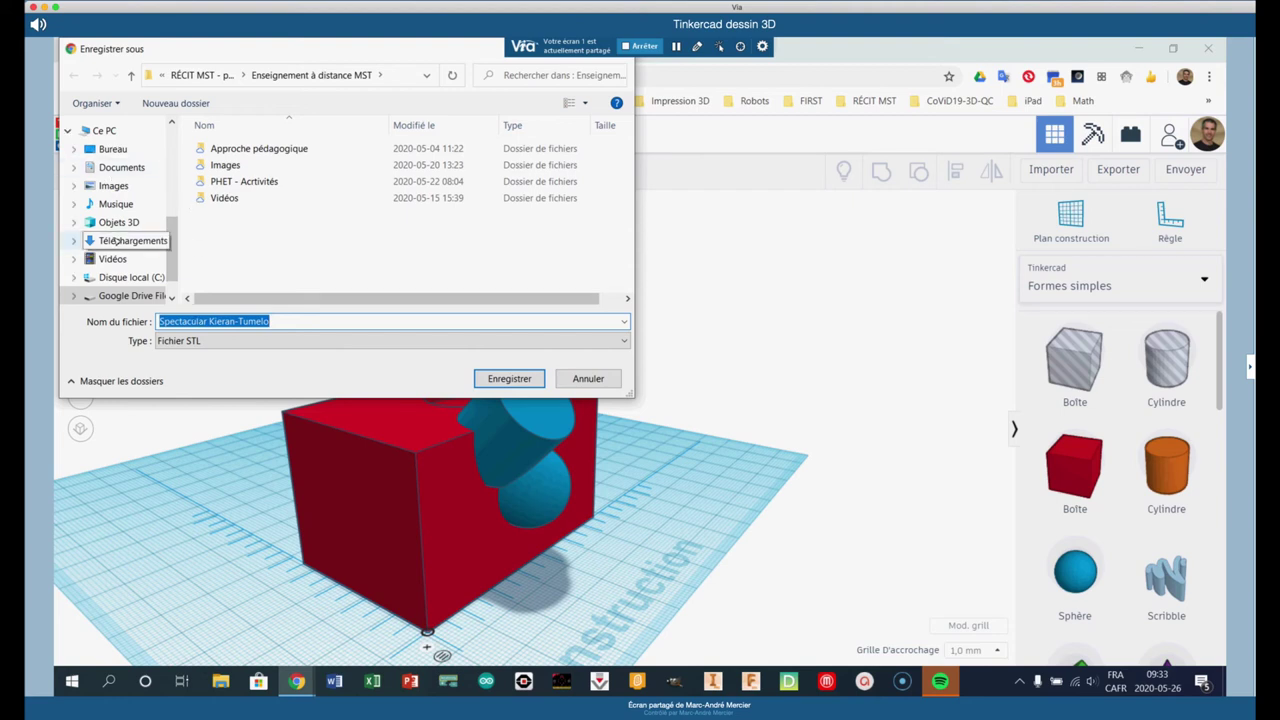
click(284, 323)
drag(284, 323, 172, 321)
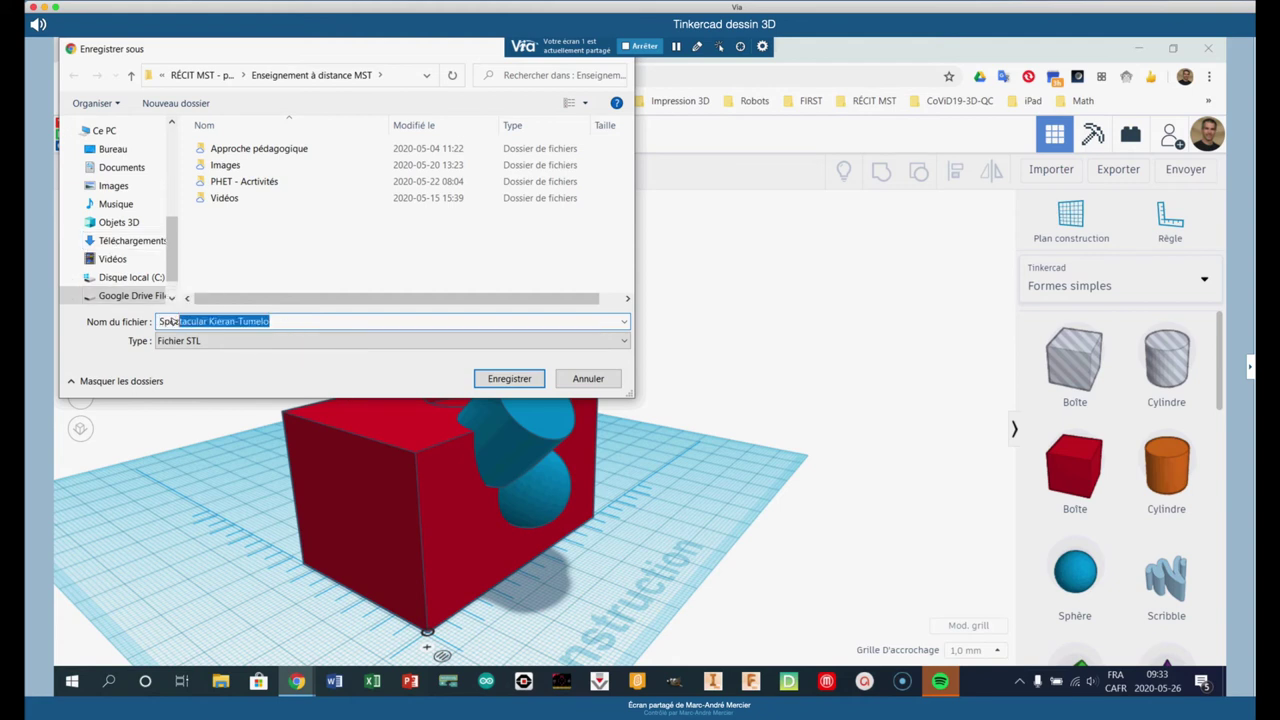
click(588, 379)
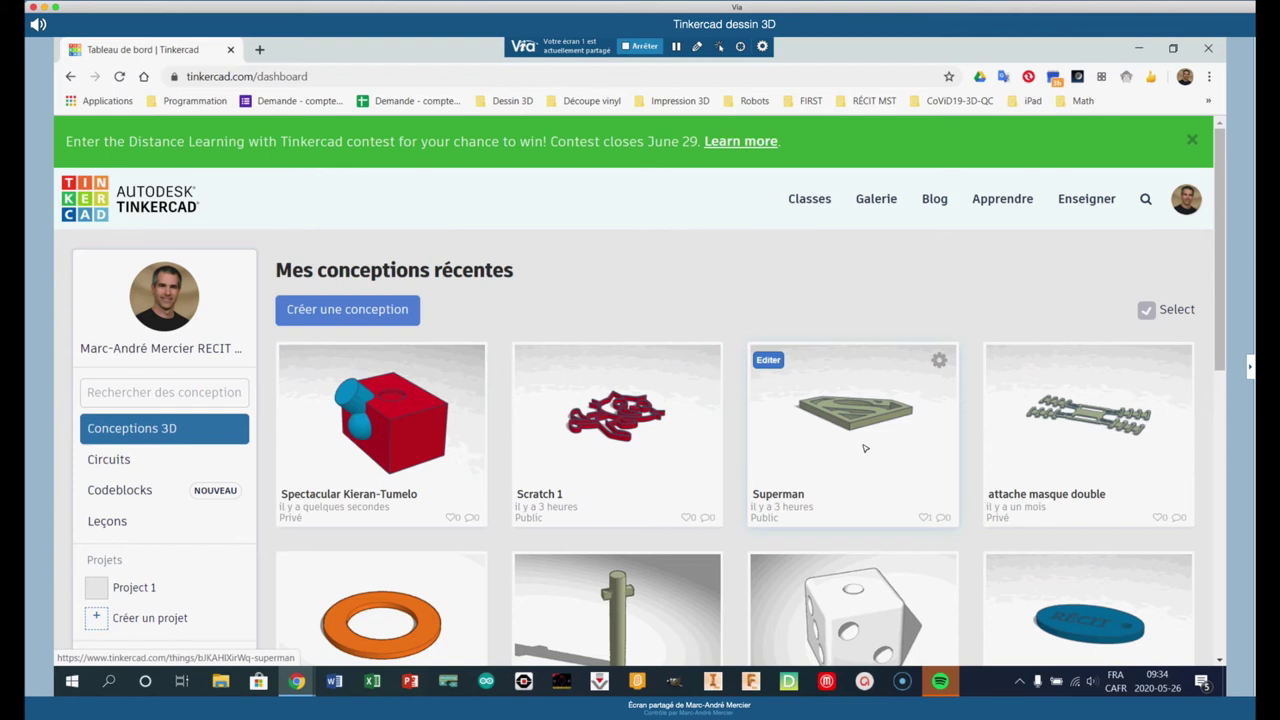
- Open the Superman design for editing, view the options for importing shapes, and leave the design without importing anything
click(865, 448)
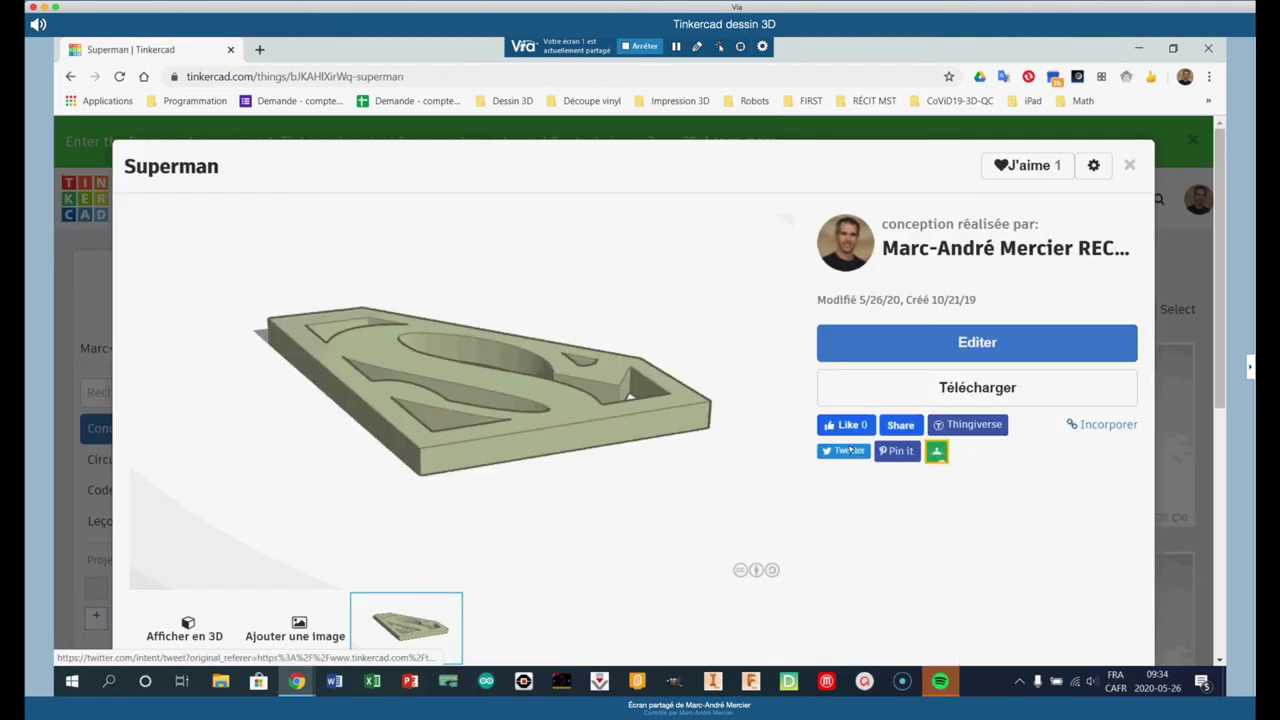
click(955, 338)
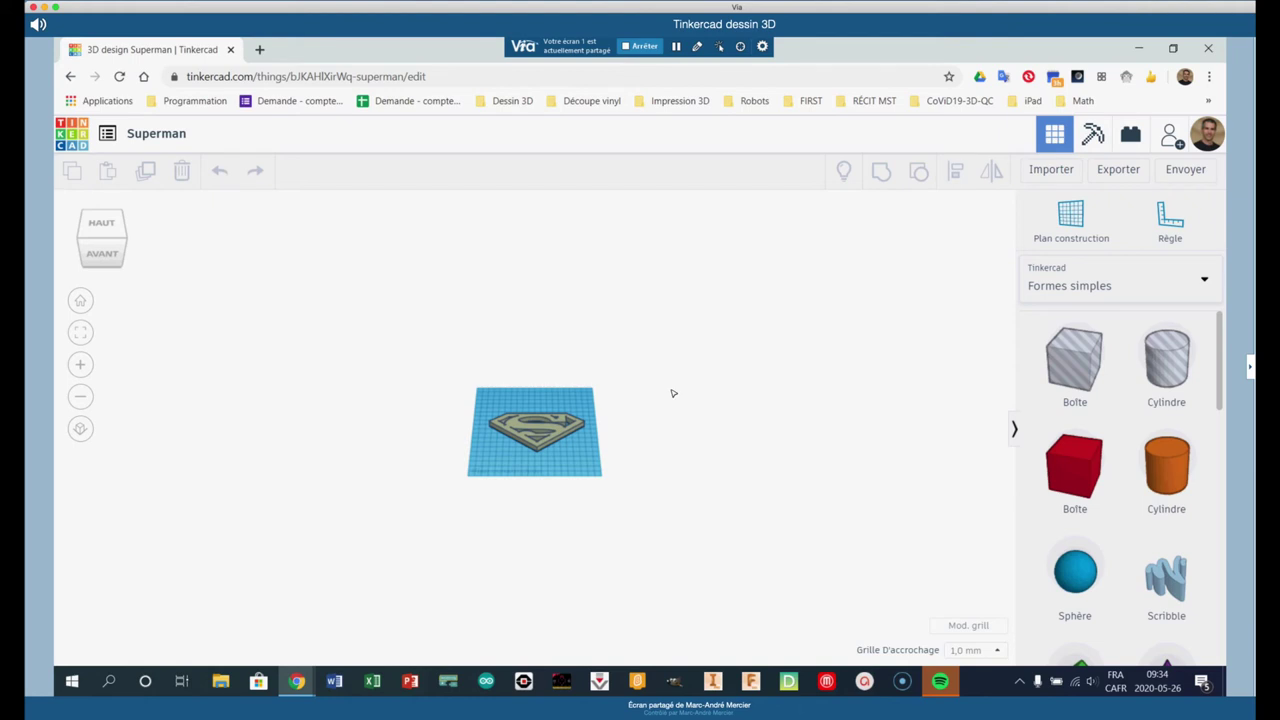
click(1051, 169)
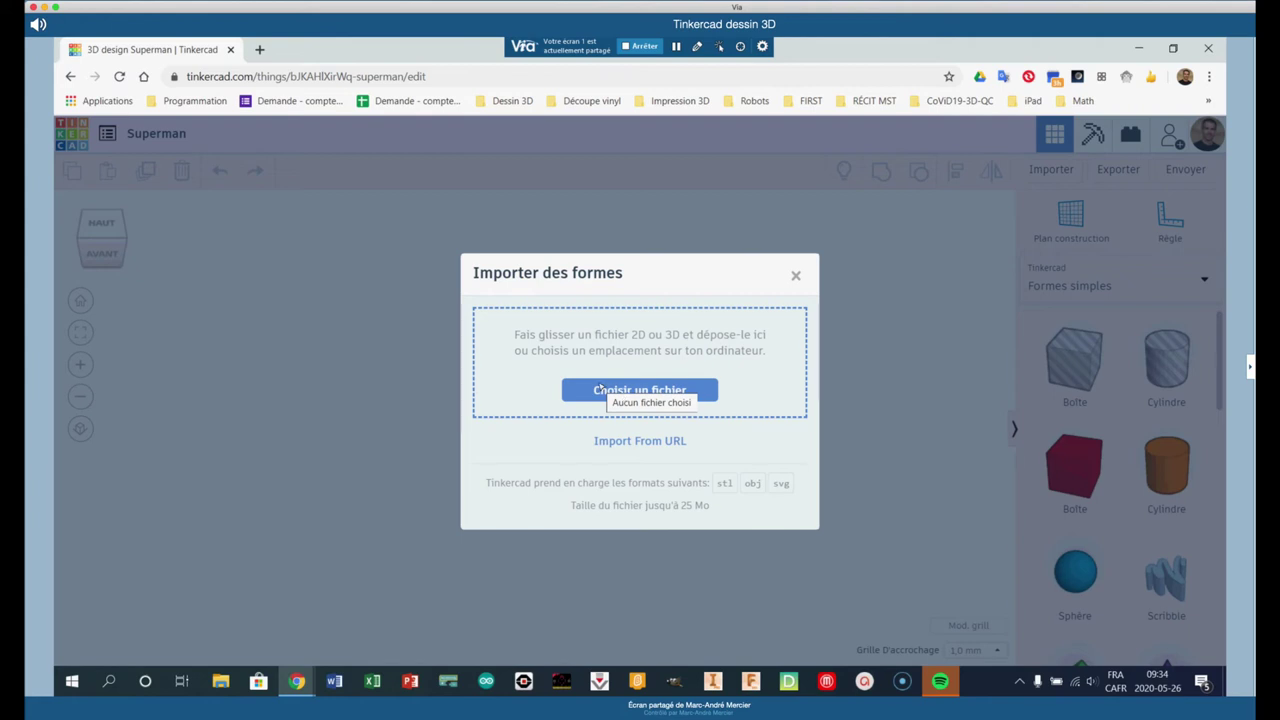
click(797, 276)
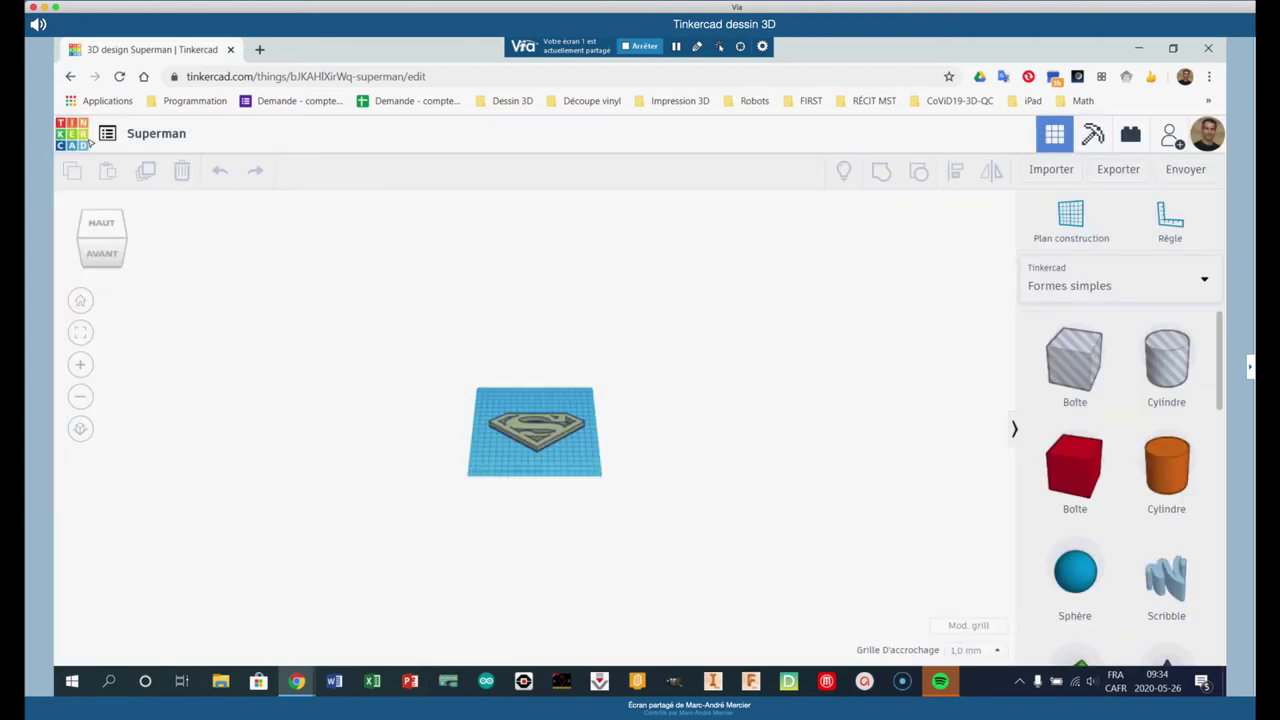
click(88, 140)
click(650, 47)
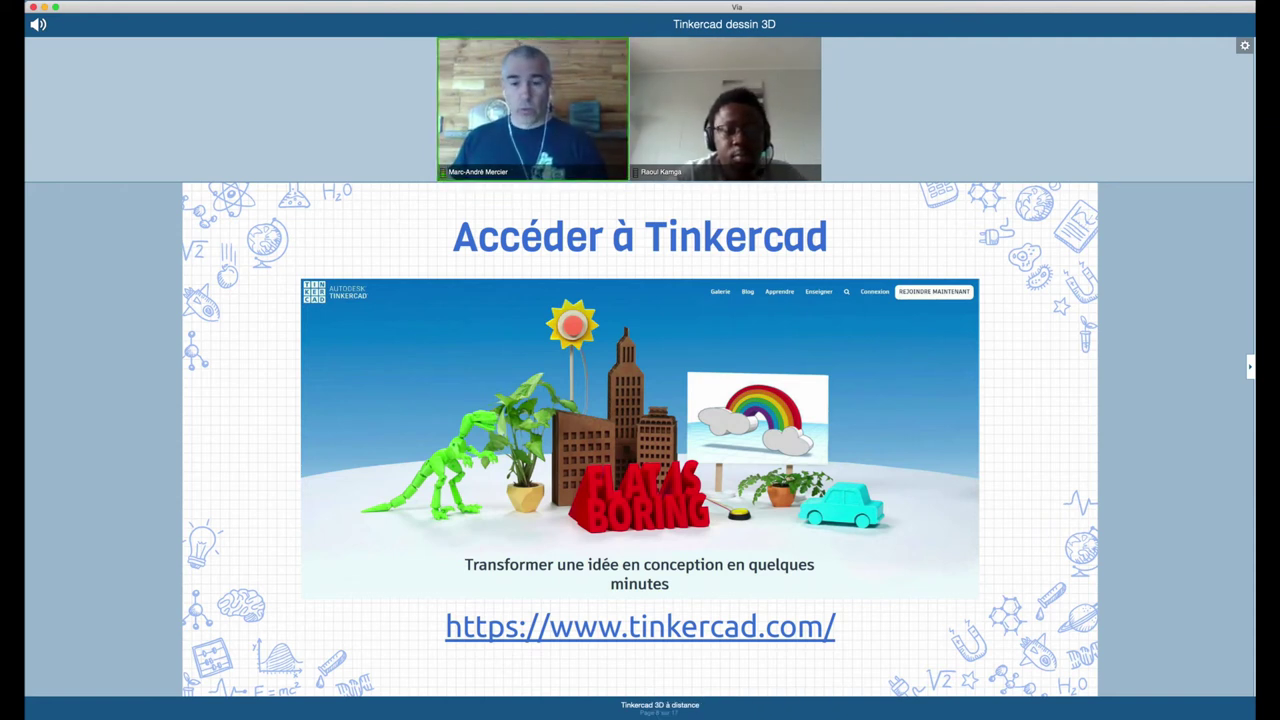
key(Right)
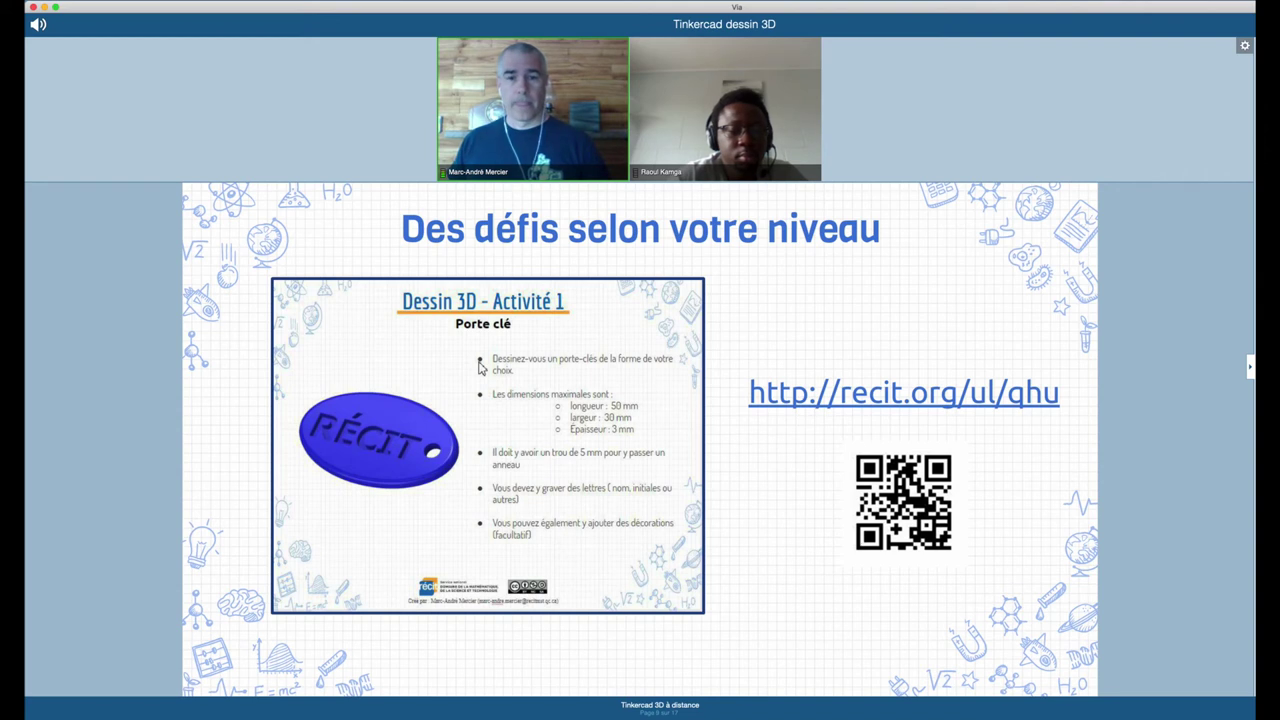
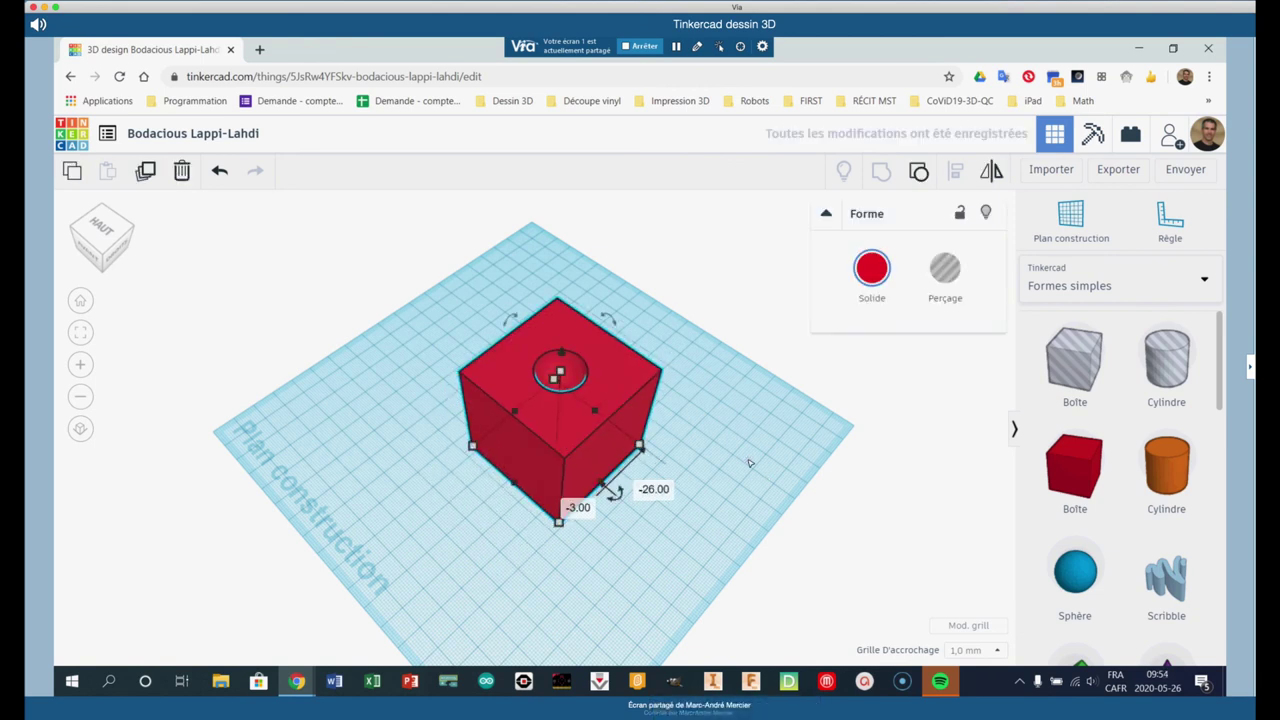
- Deselect the red box and place a ruler on the workplane in front of its left corner
right_drag(749, 463, 900, 489)
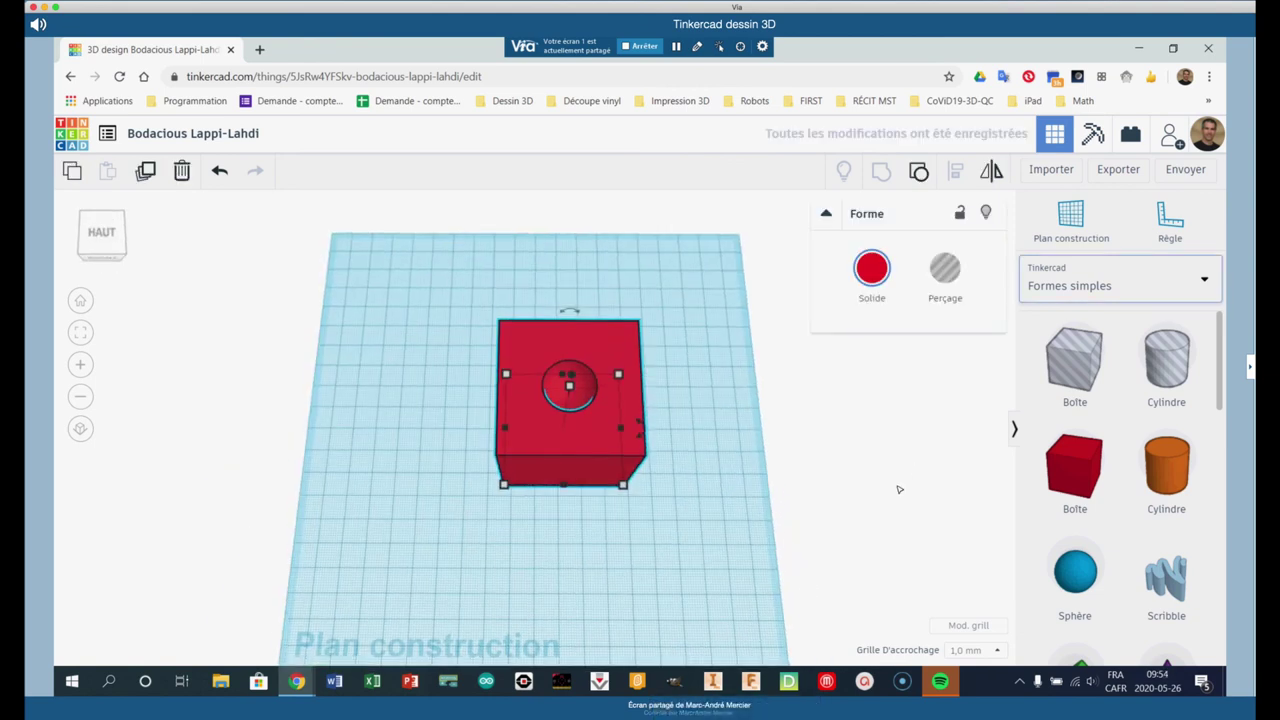
click(480, 449)
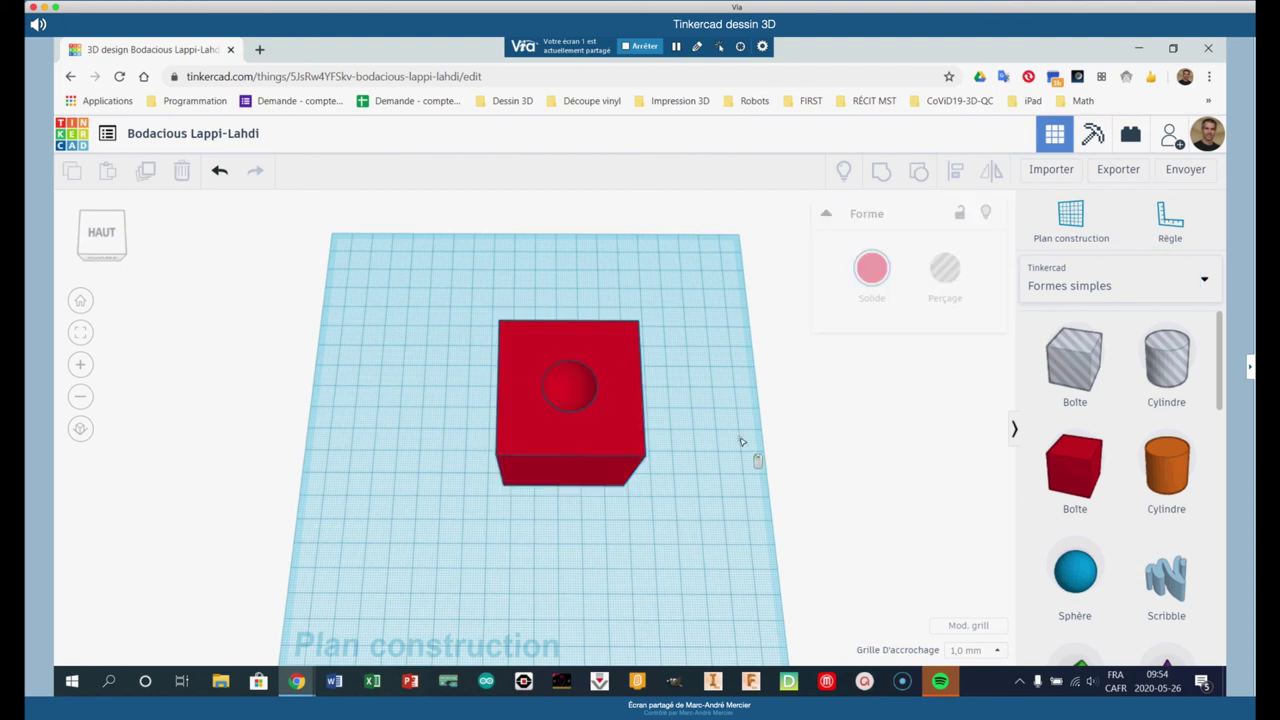
click(1176, 227)
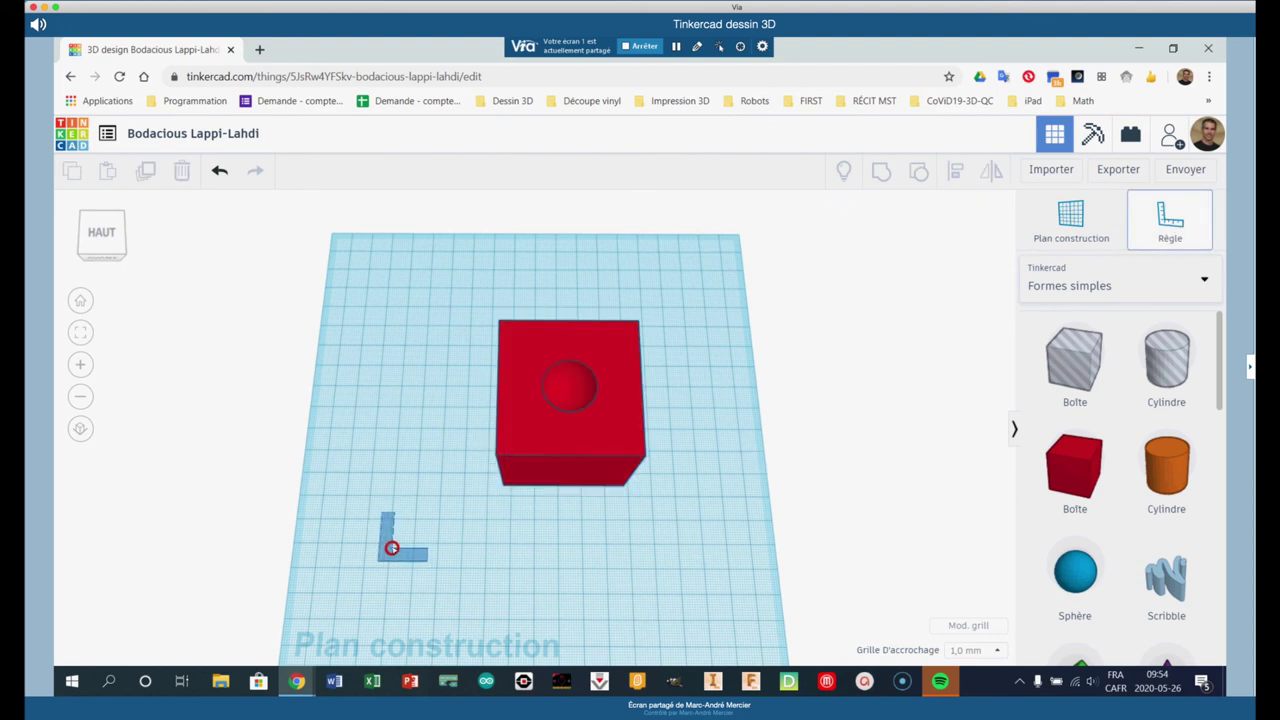
click(391, 548)
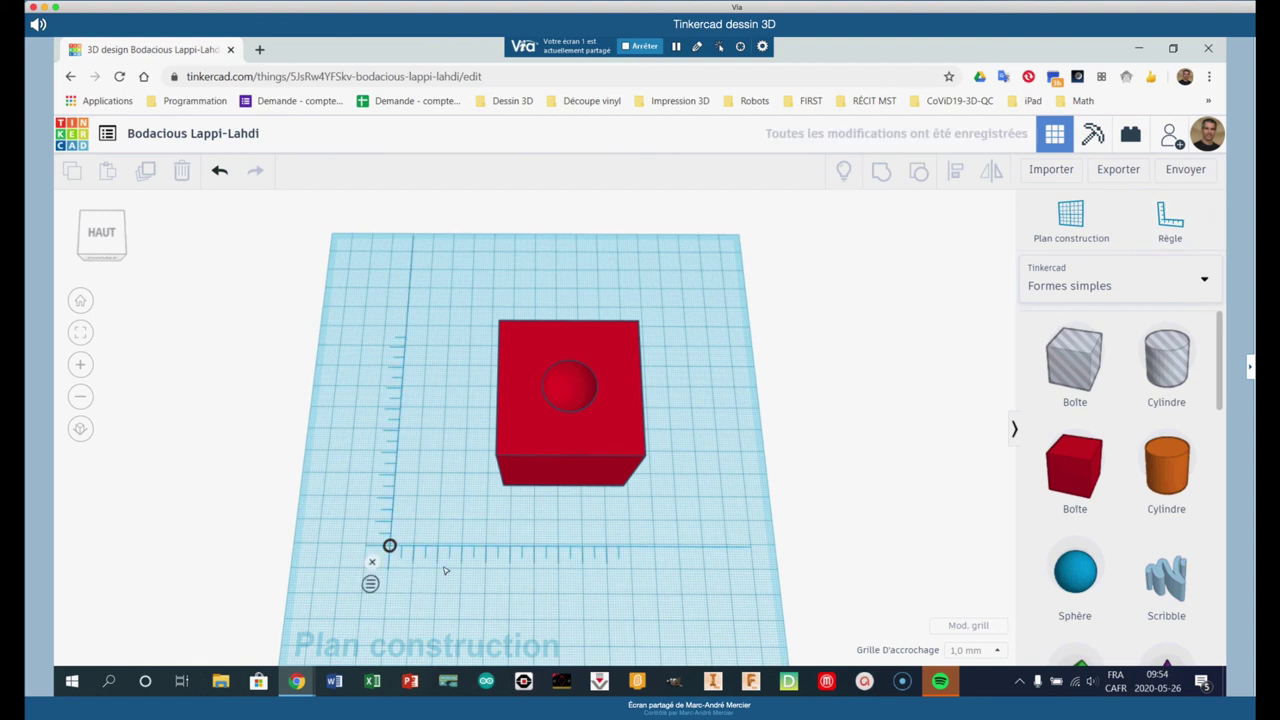
- Move the red box onto the ruler's origin by setting both of its horizontal offsets to 0
key(ctrl+a)
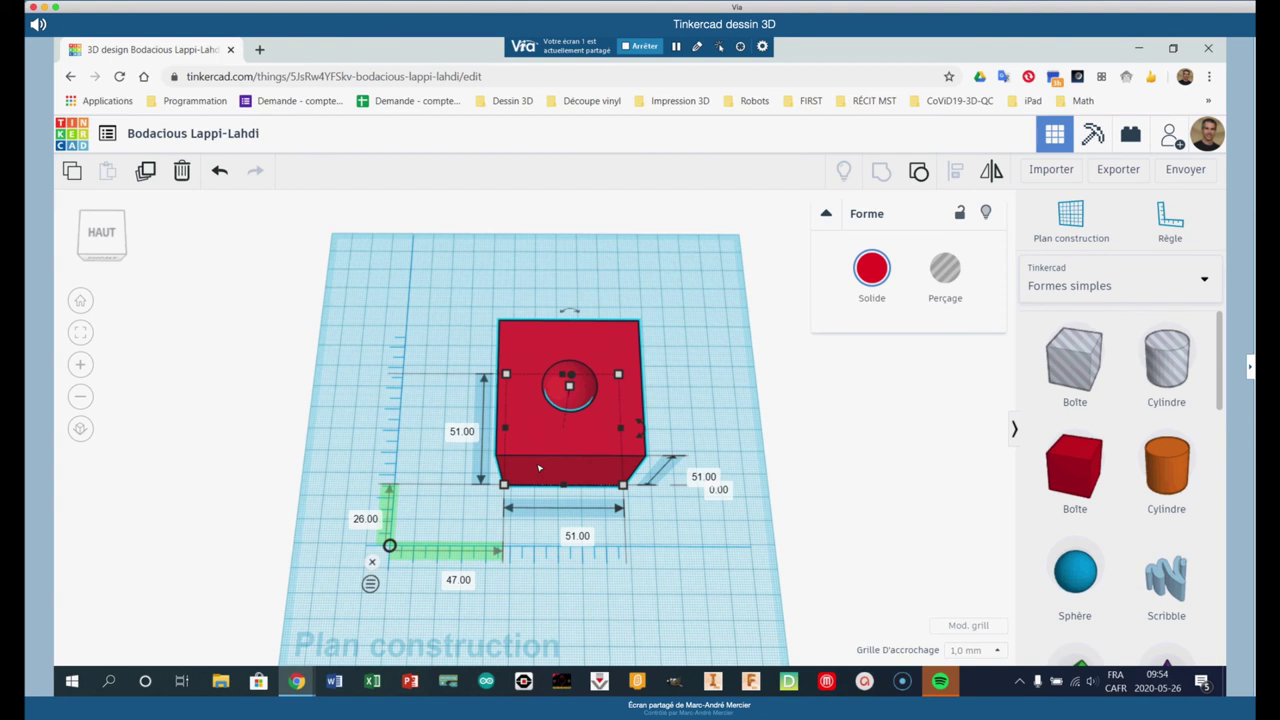
click(459, 580)
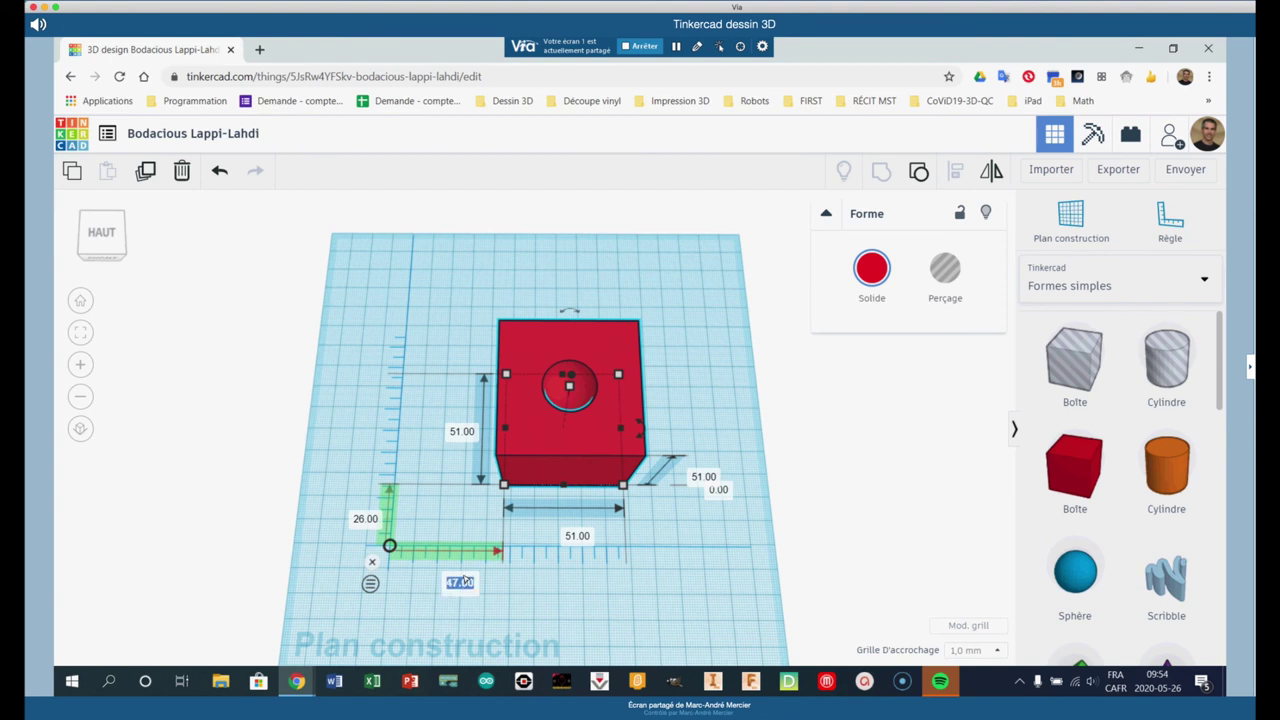
text(0)
key(Return)
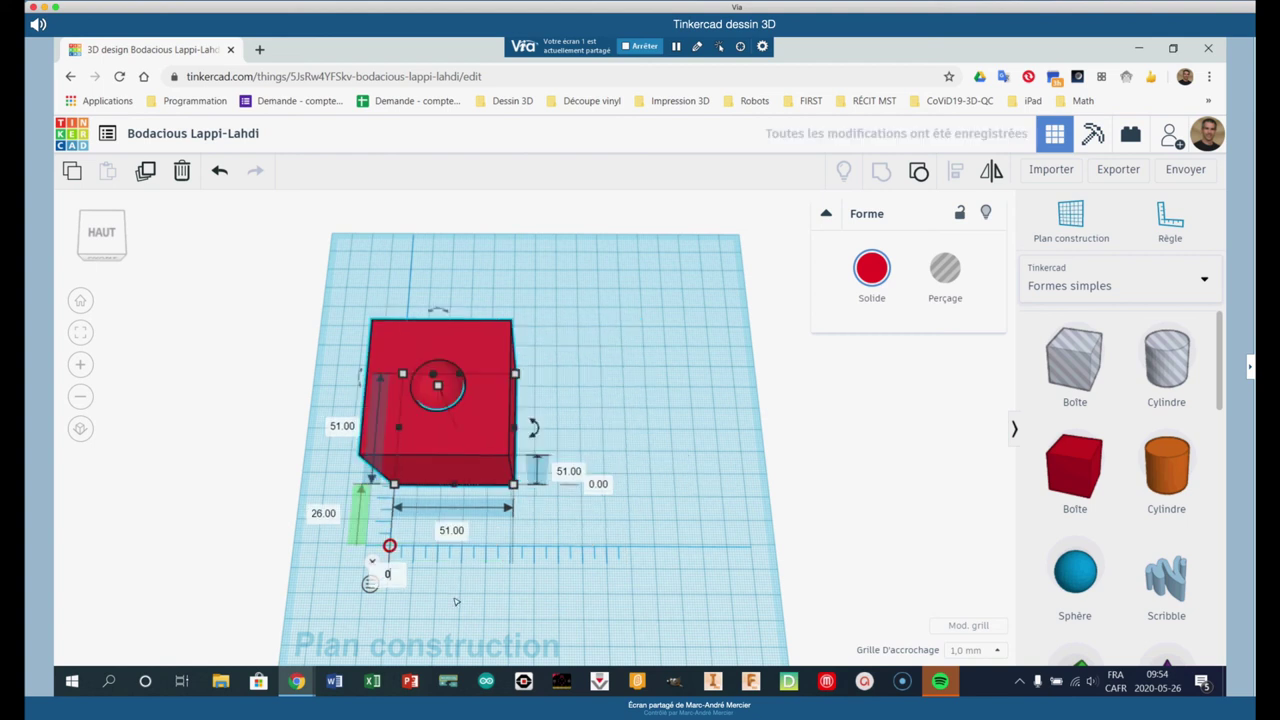
click(323, 515)
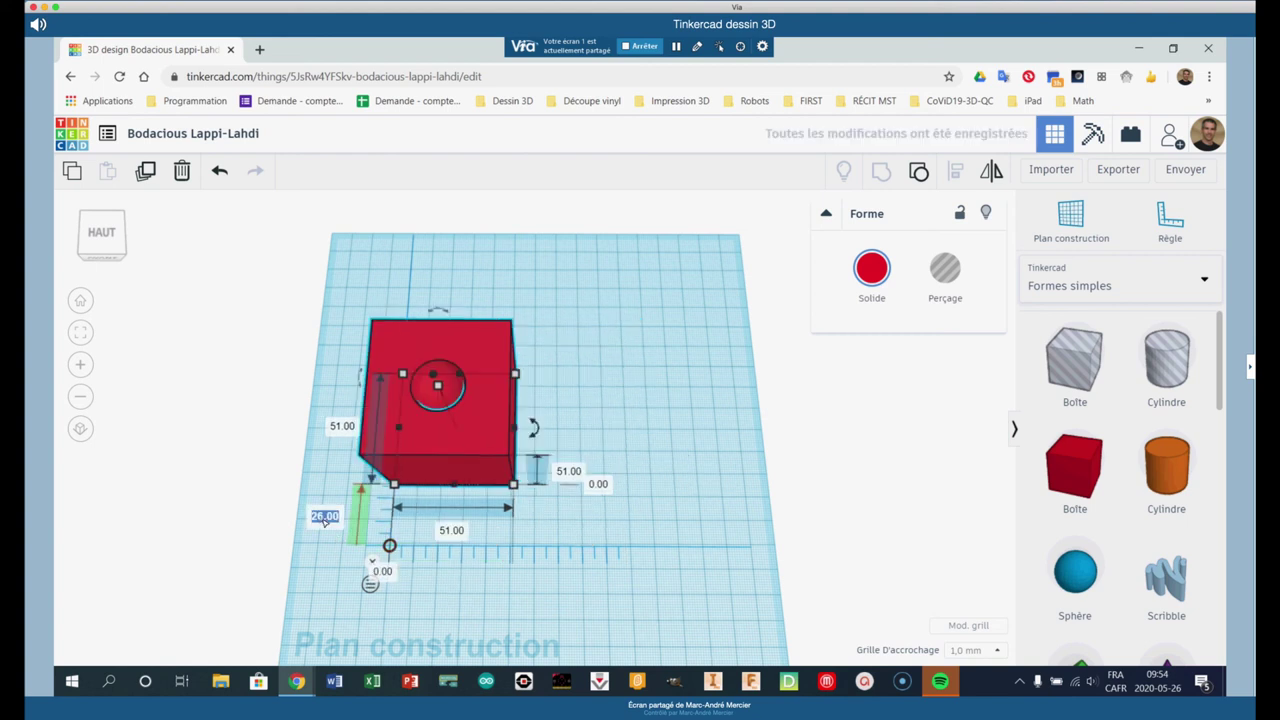
text(0)
key(Return)
right_drag(566, 580, 580, 502)
click(605, 500)
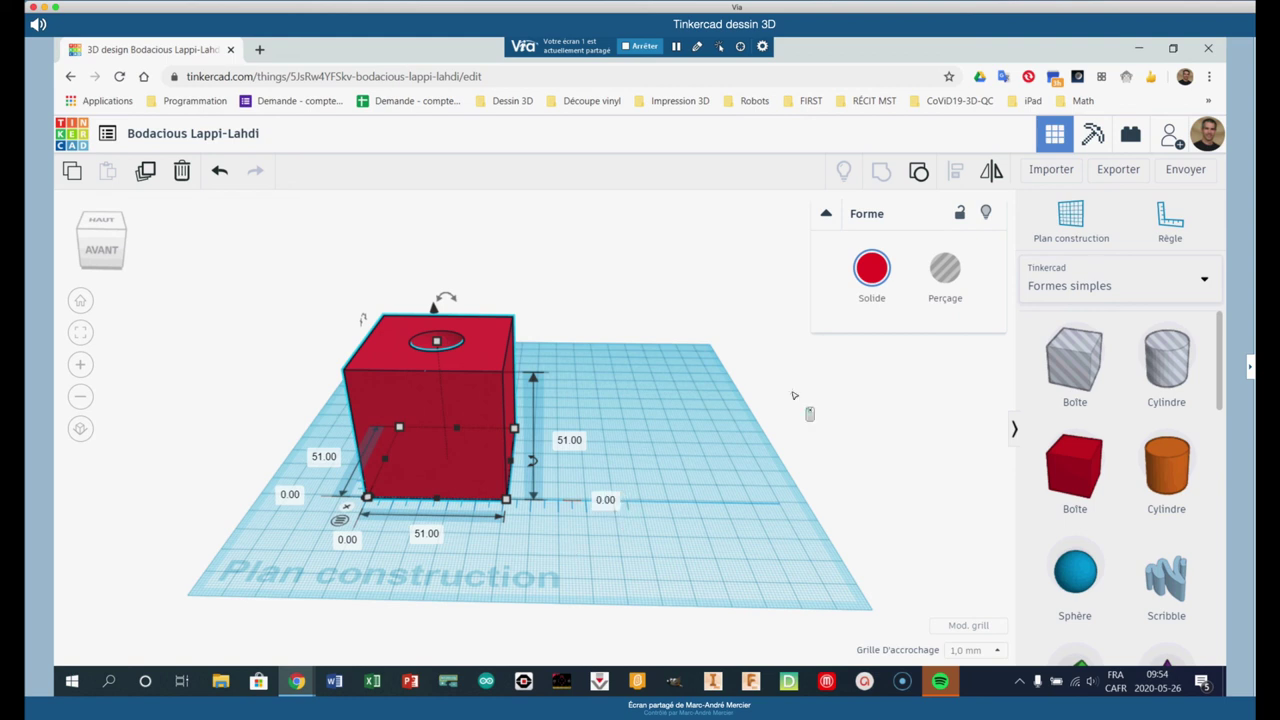
- Add an orange cylinder beside the red box at ruler offsets of about 80 and 4 mm, and compare both shapes' ruler dimensions
drag(1163, 469, 634, 523)
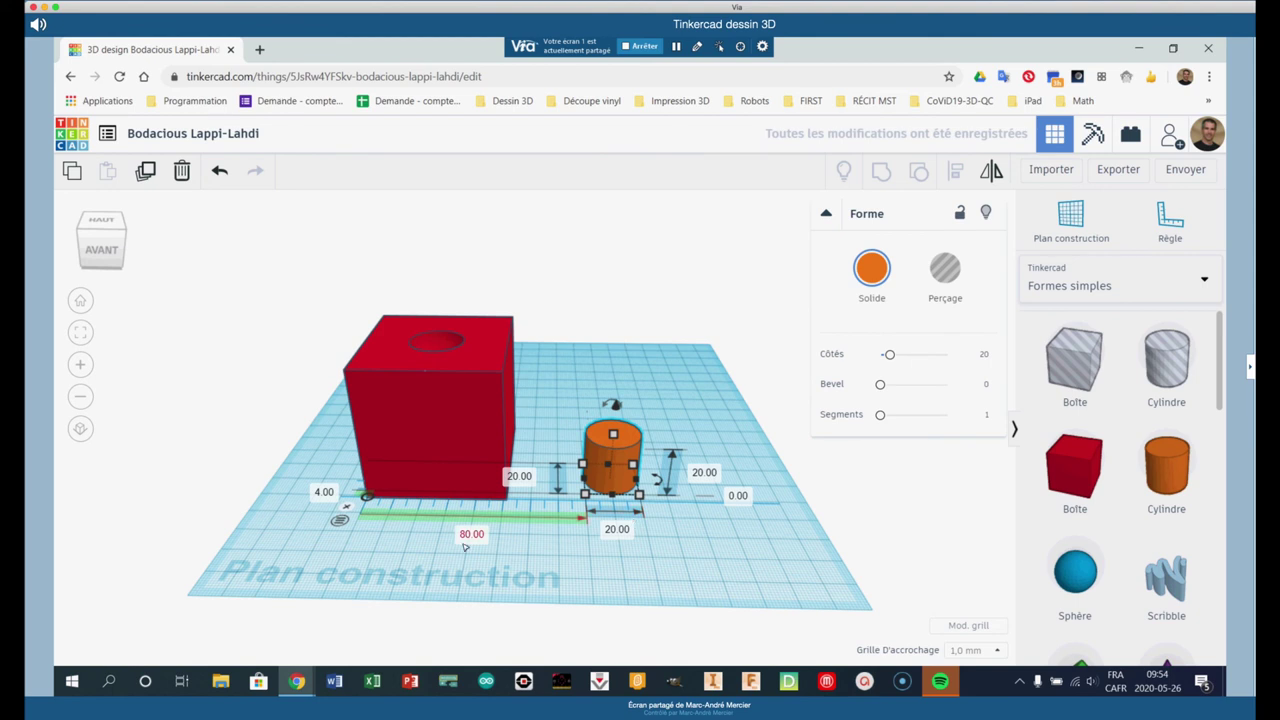
click(418, 462)
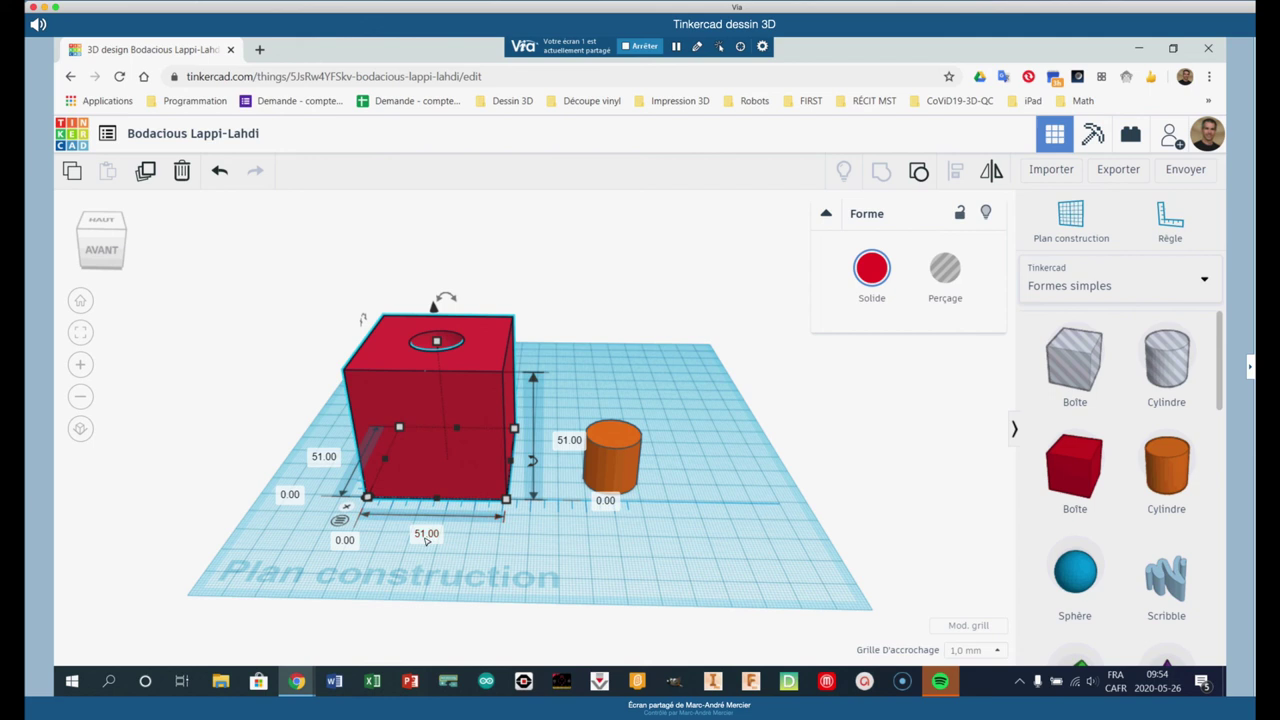
click(612, 460)
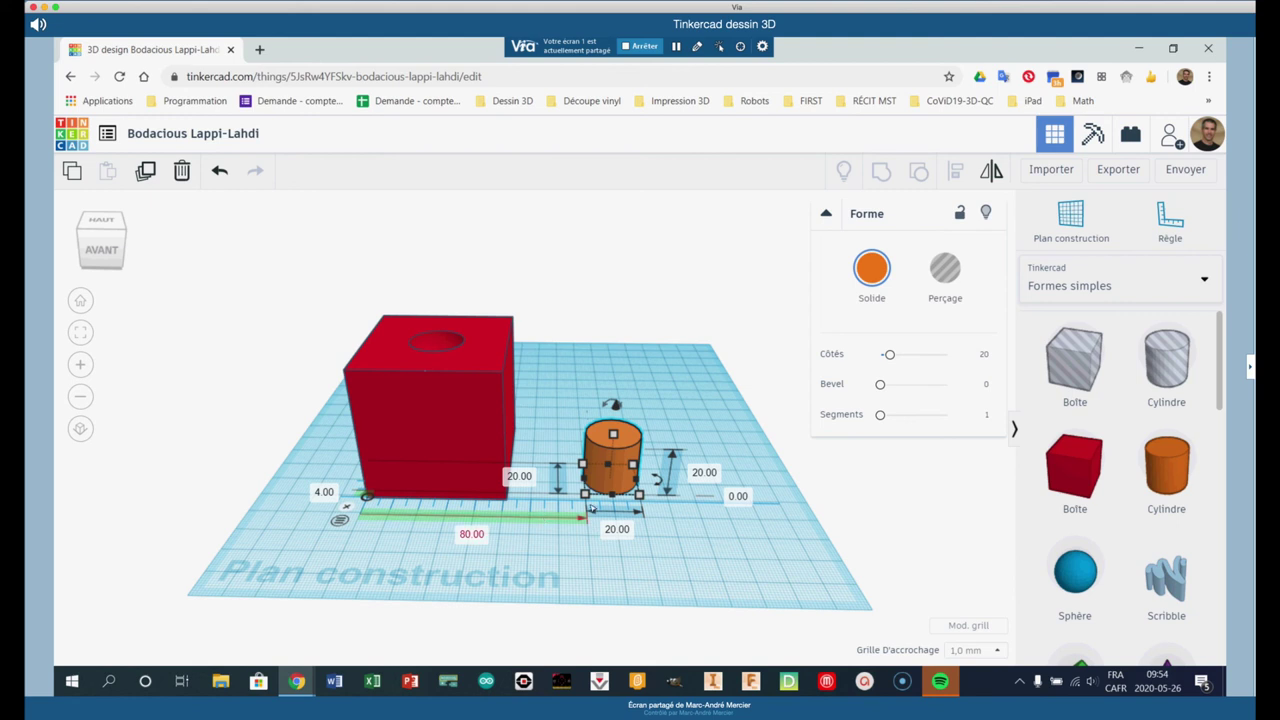
- Set the orange cylinder's ruler offset along the box's front to 61 mm from its edge, then 61 mm from its midpoint
click(472, 534)
text(61)
key(Return)
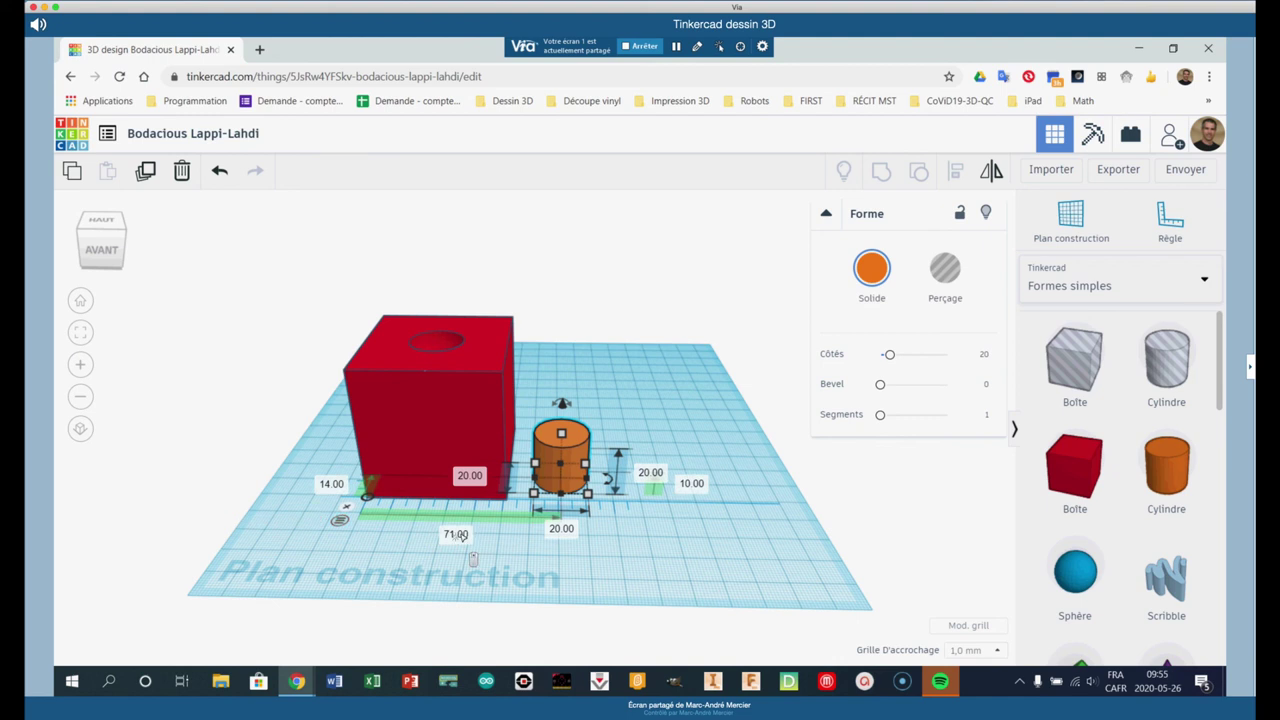
click(457, 535)
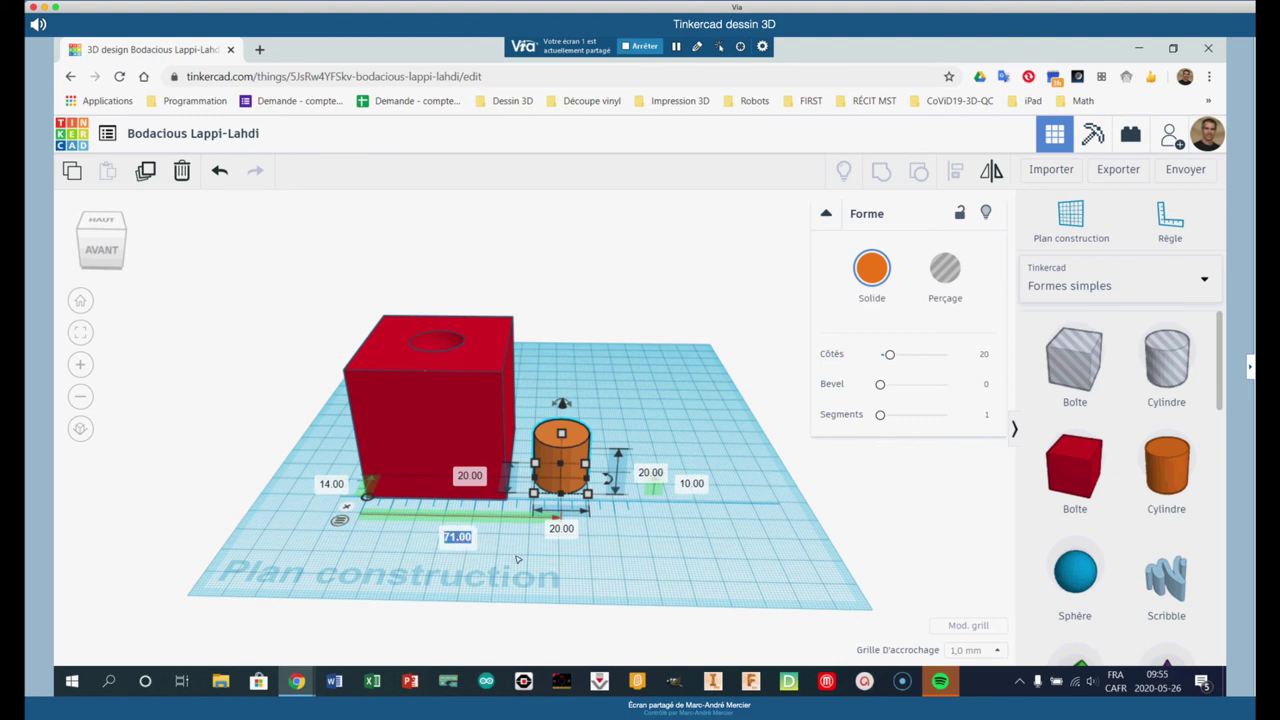
text(61)
key(Return)
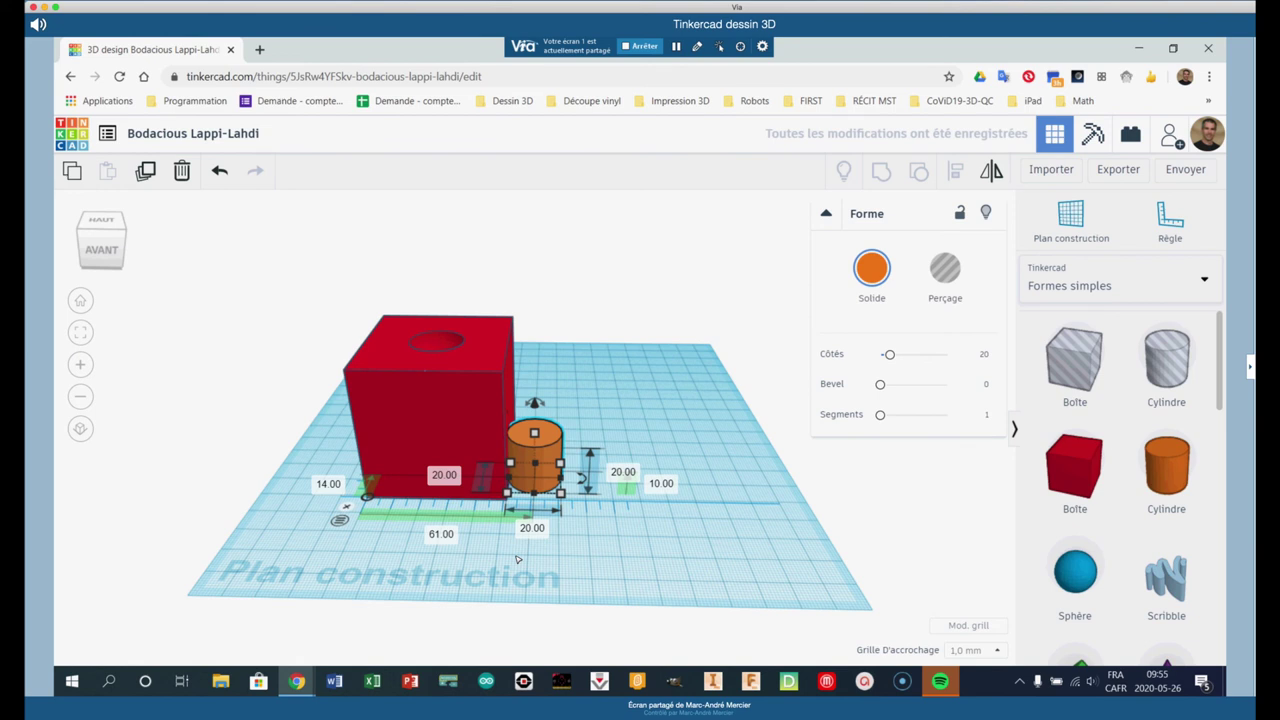
- Set the cylinder's midpoint offset to 51 mm, and toggle the ruler between midpoint and endpoint measurements, ending on endpoint
click(441, 534)
text(51)
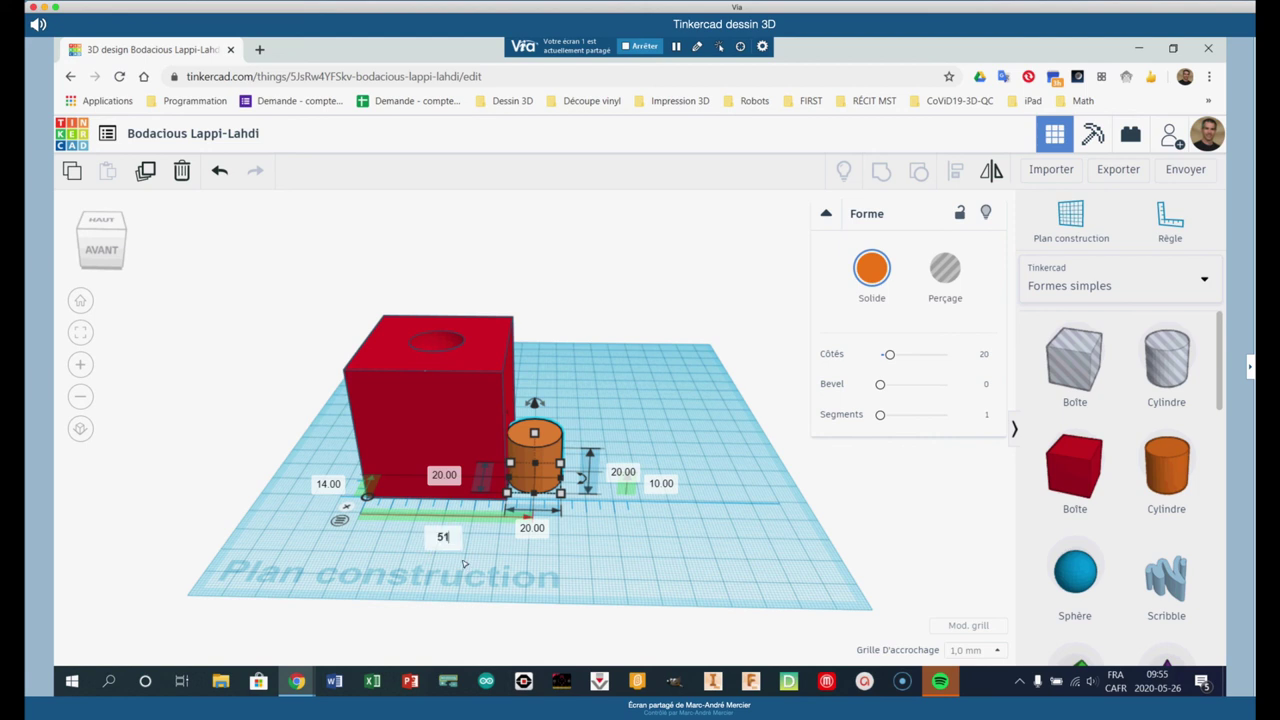
key(Return)
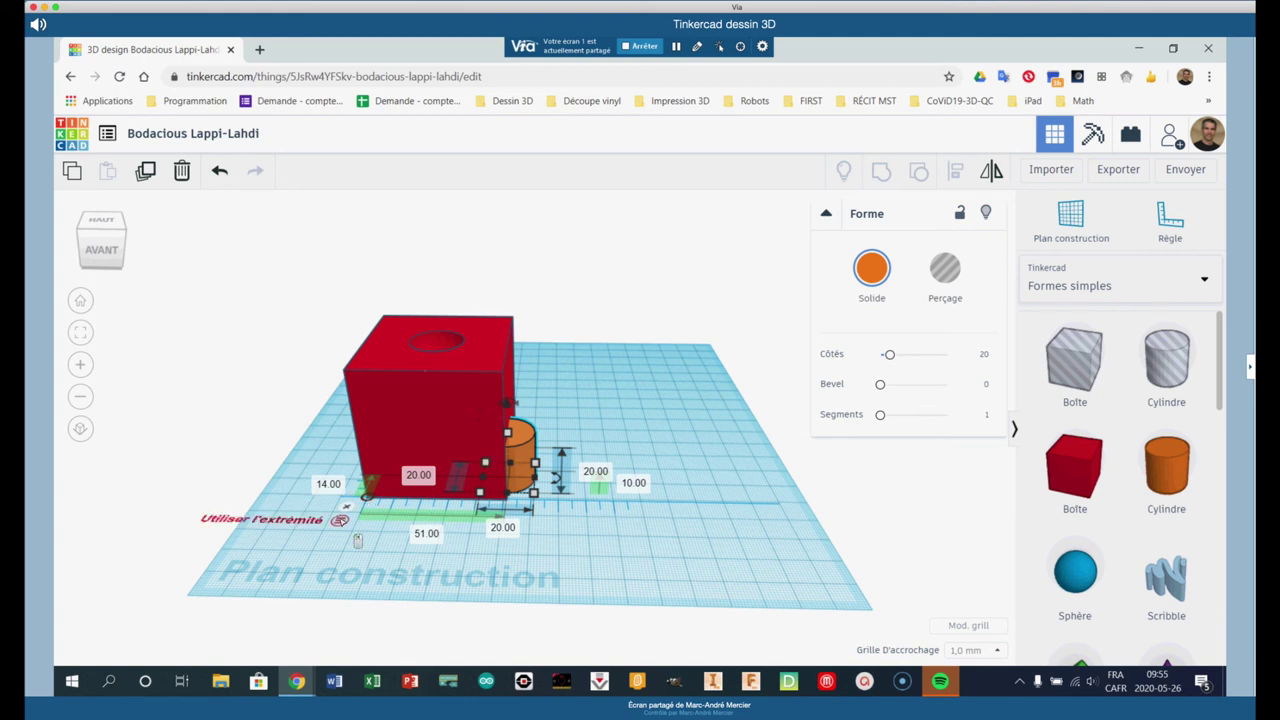
click(340, 520)
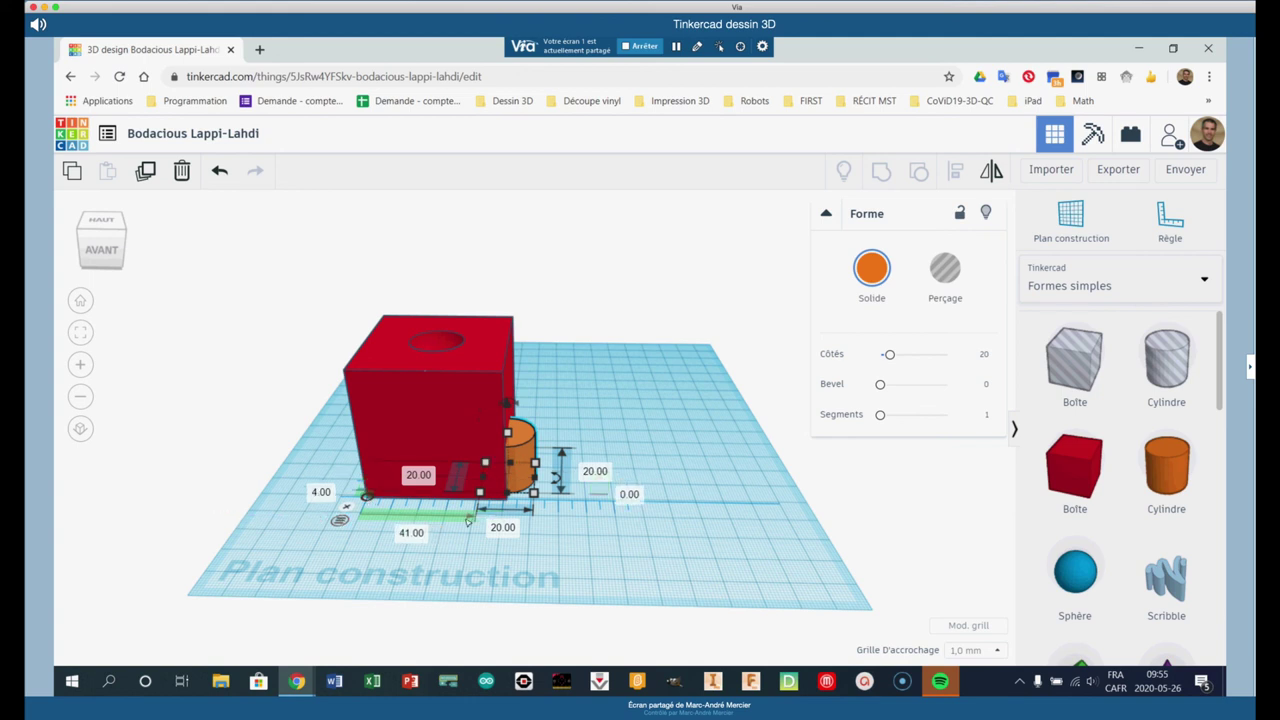
click(340, 521)
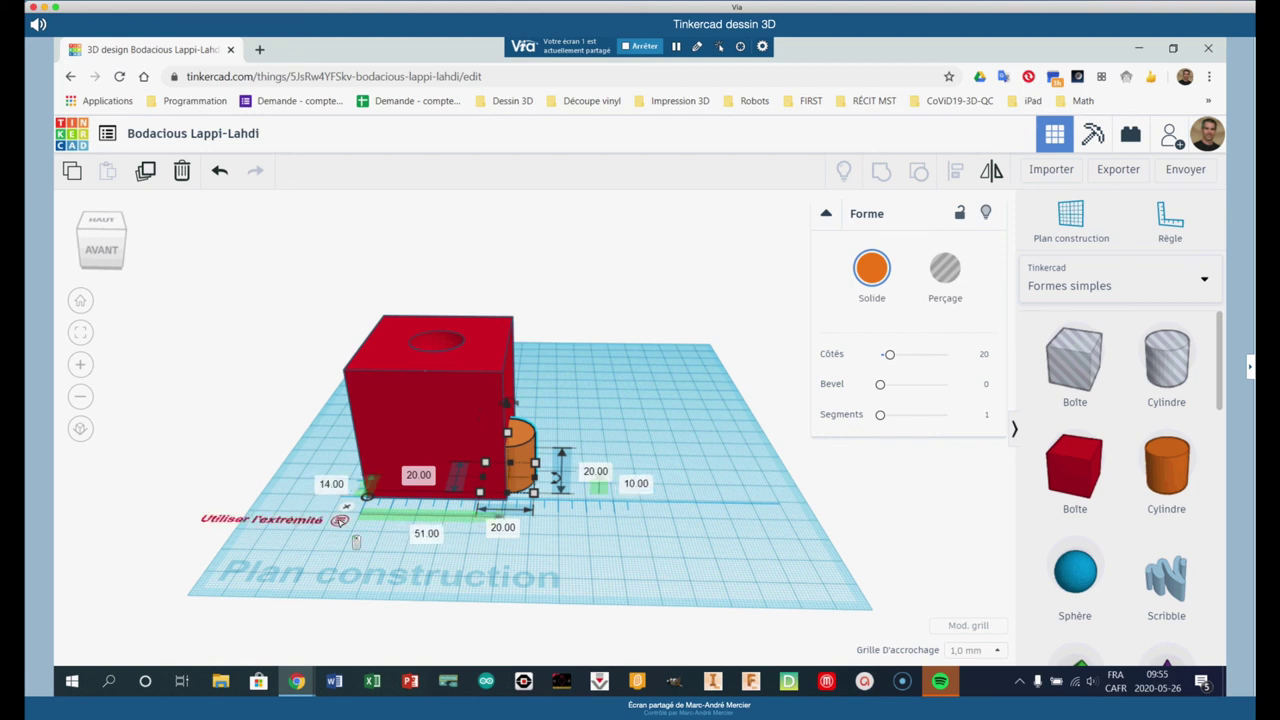
click(340, 521)
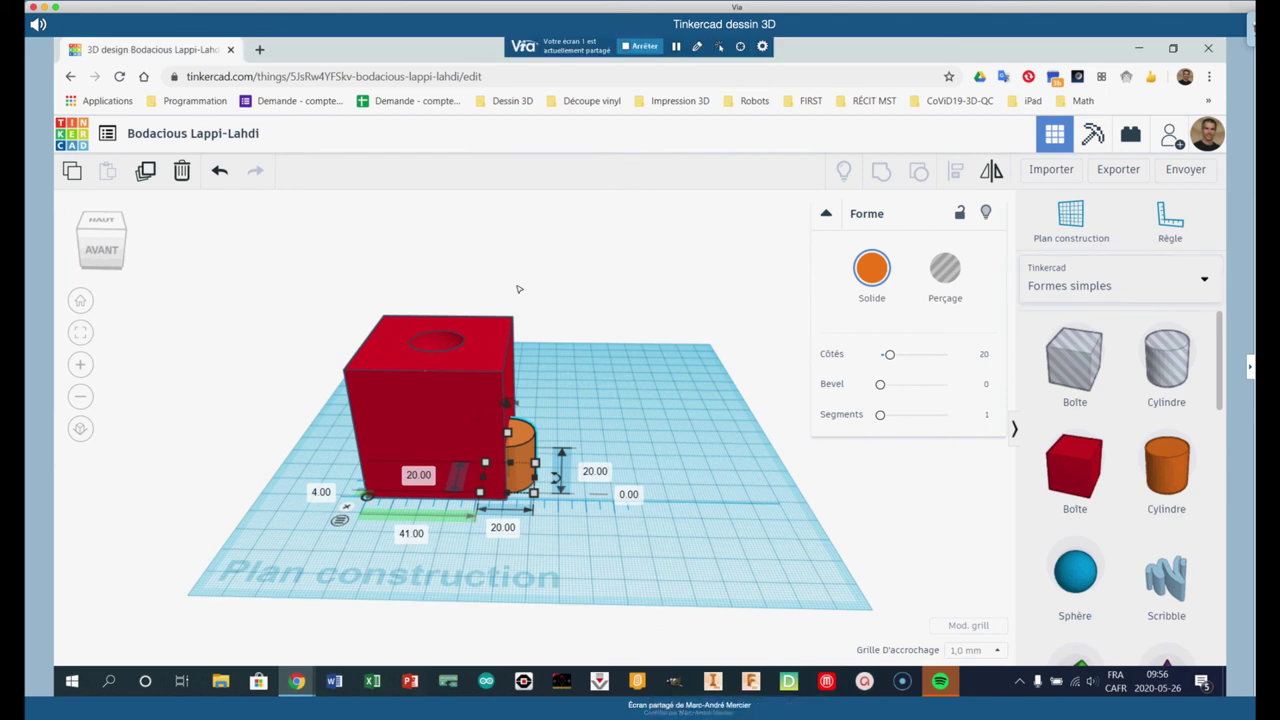
- Group the red box and the orange cylinder into one shape and deselect it
click(701, 317)
drag(336, 256, 604, 528)
click(882, 172)
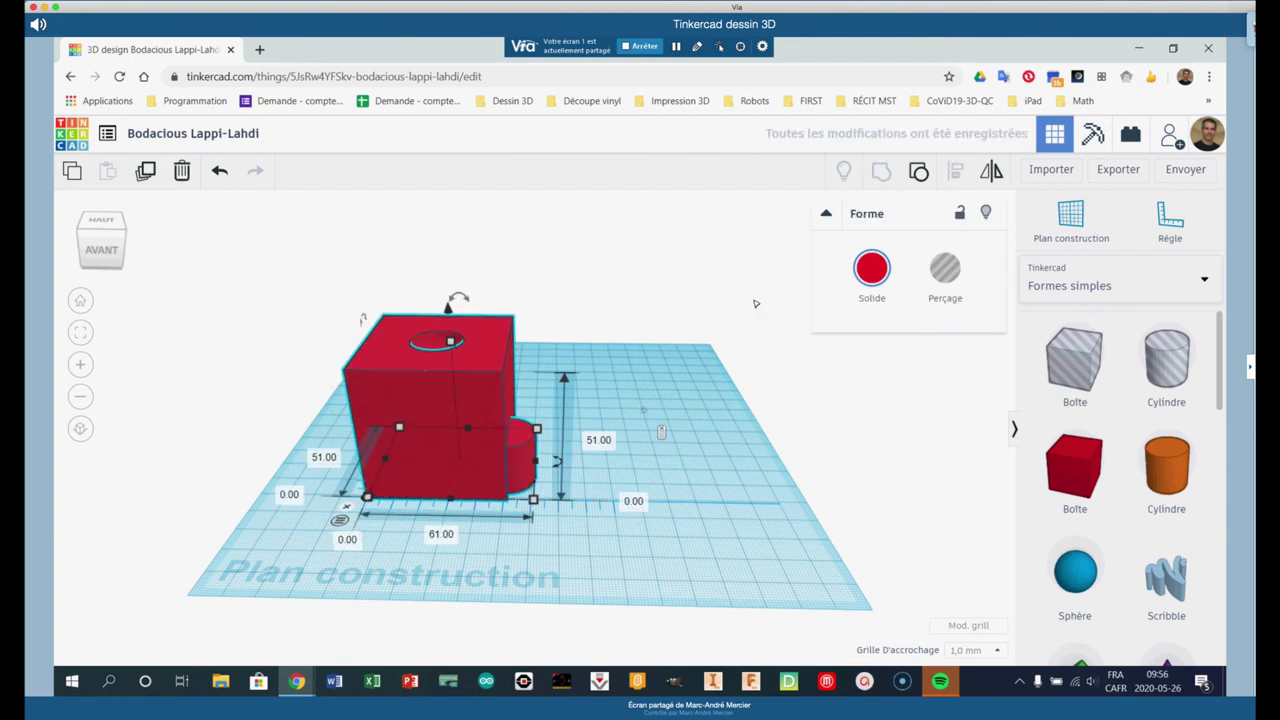
click(646, 414)
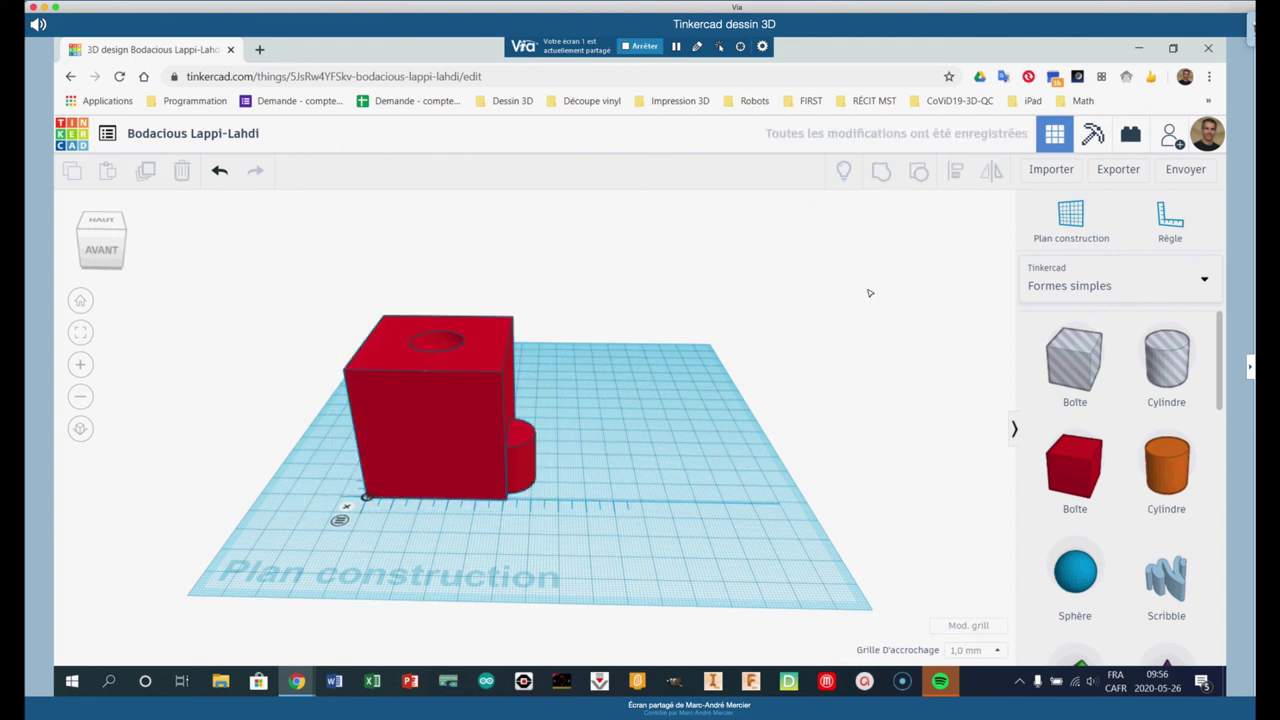
- Return to the dashboard and view the privacy options in the Bodacious Lappi-Lahdi design's properties, leaving it private
click(68, 132)
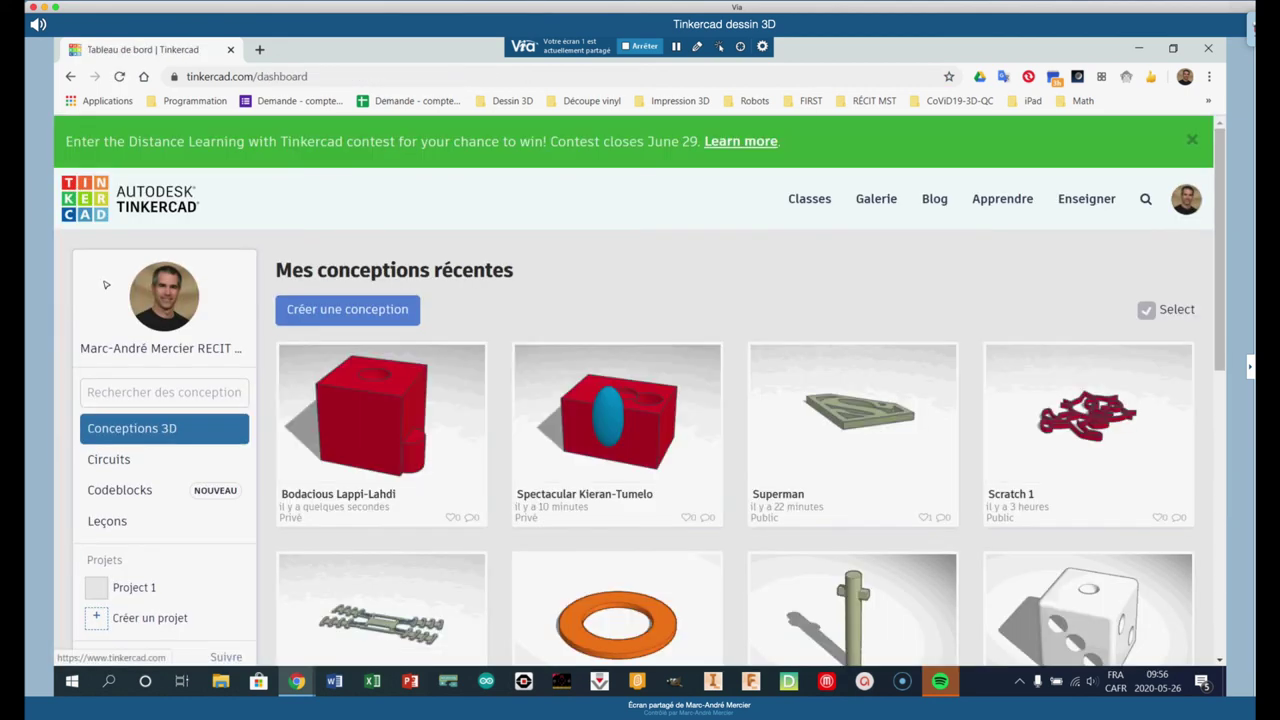
mouse_move(380, 440)
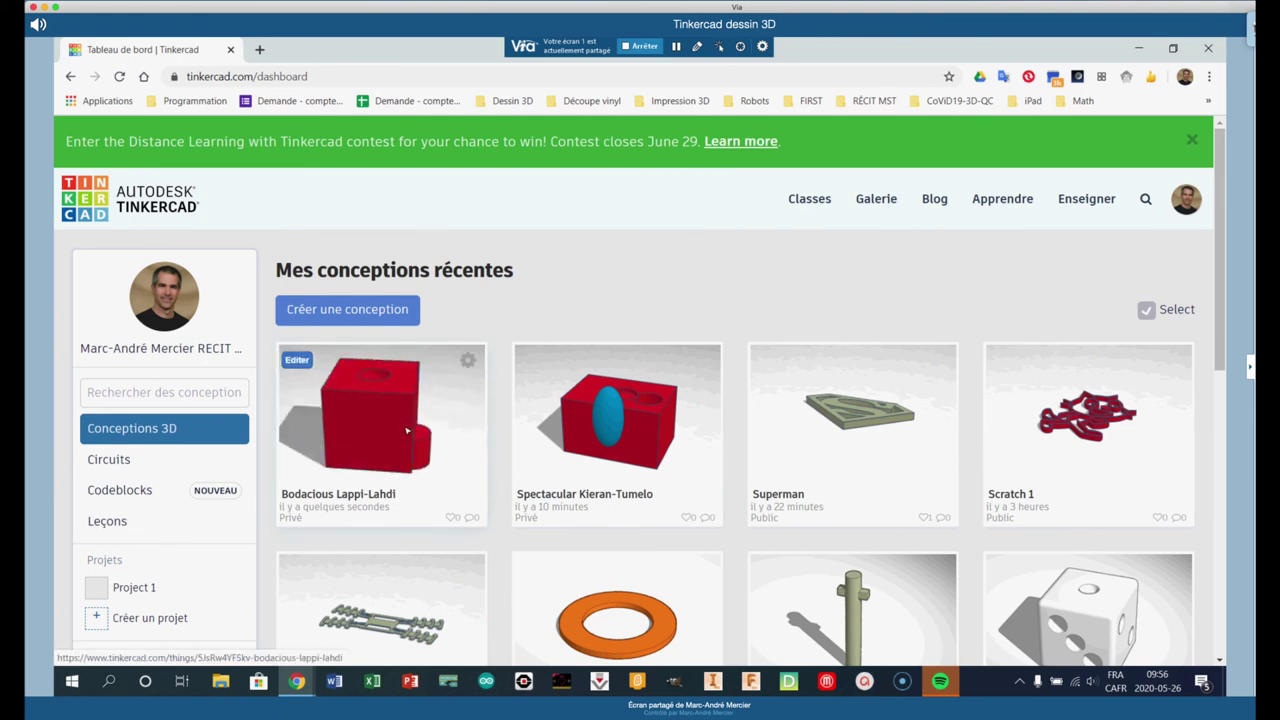
click(467, 361)
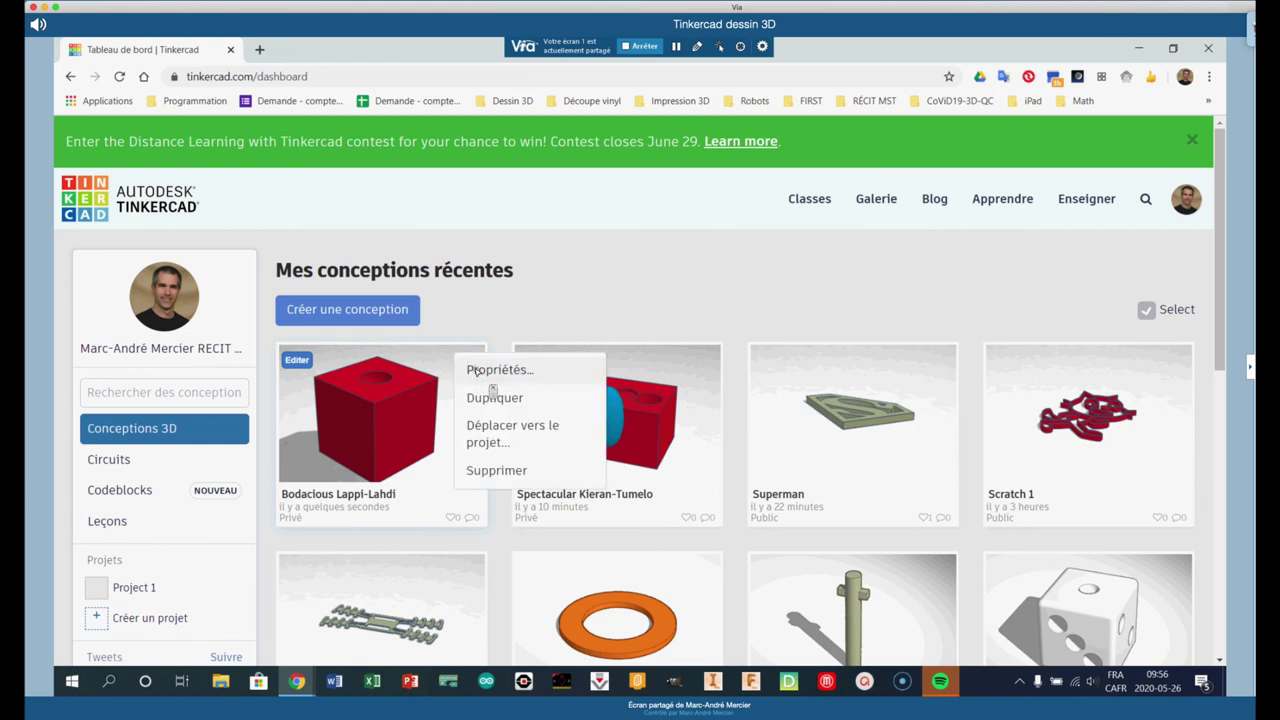
click(477, 371)
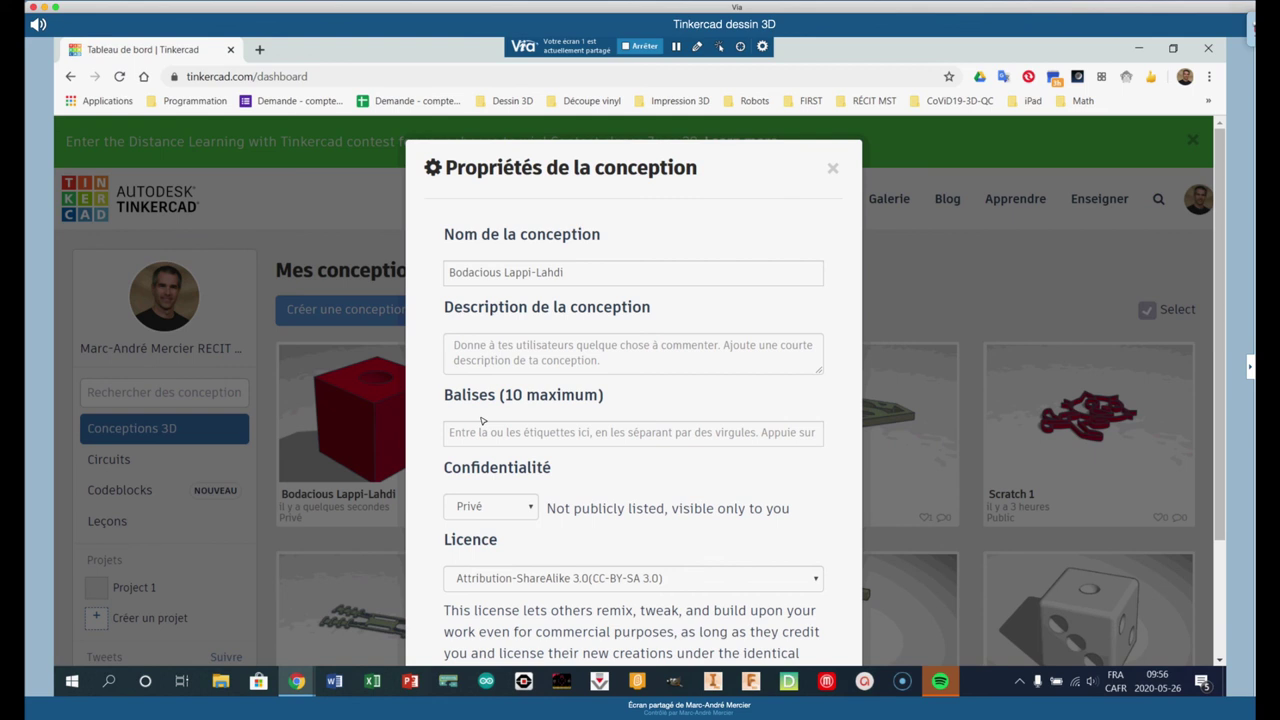
click(533, 509)
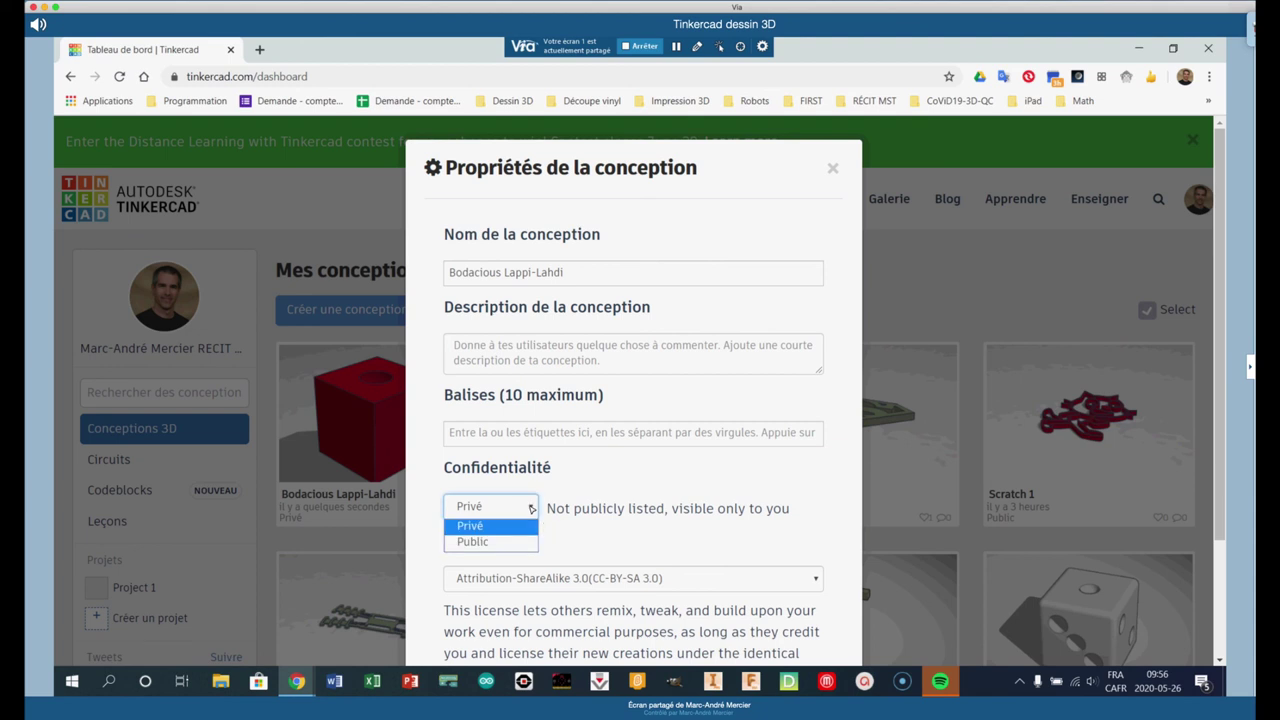
click(470, 524)
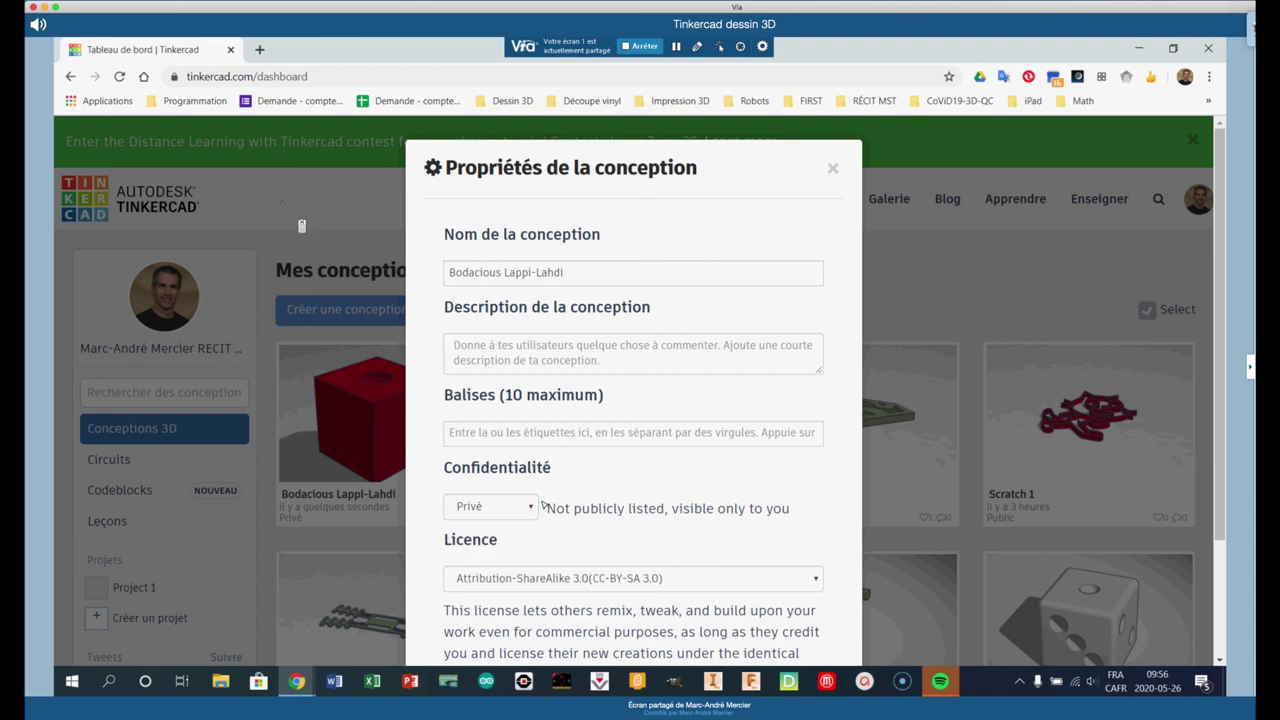
click(285, 207)
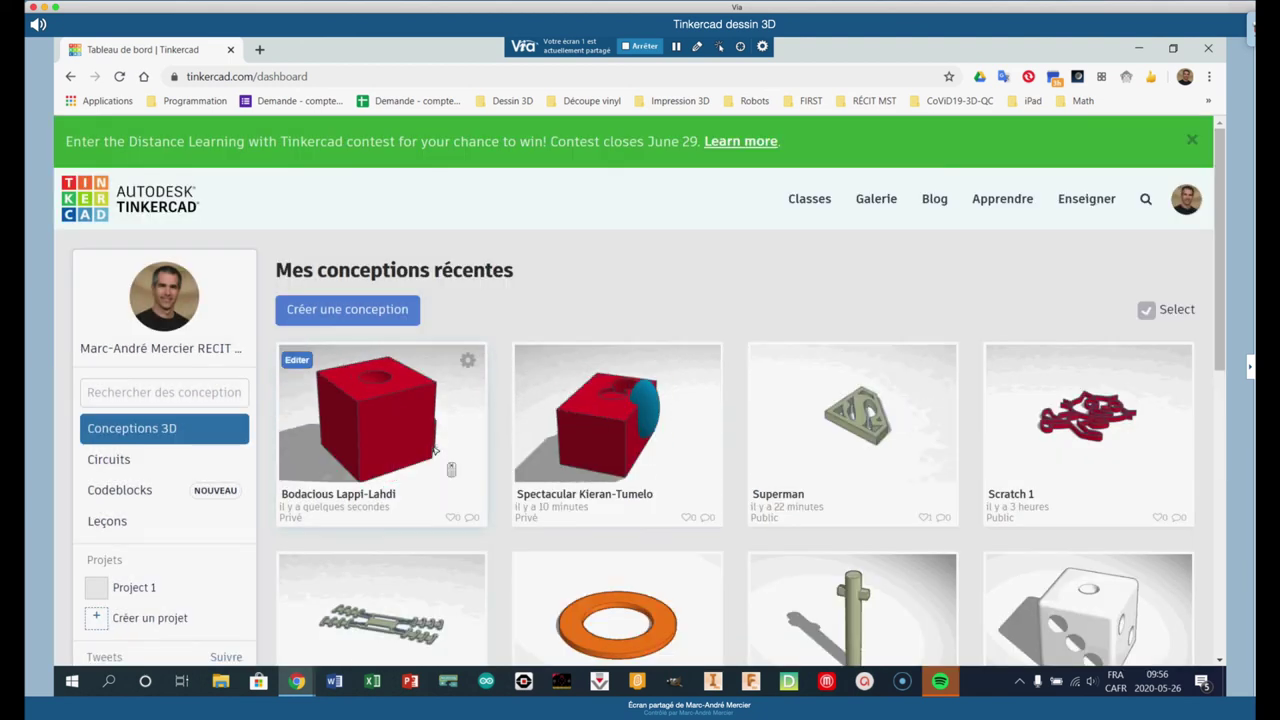
- Try to set the Bodacious Lappi-Lahdi design's privacy to Public from its details page, closing the properties without saving
click(435, 451)
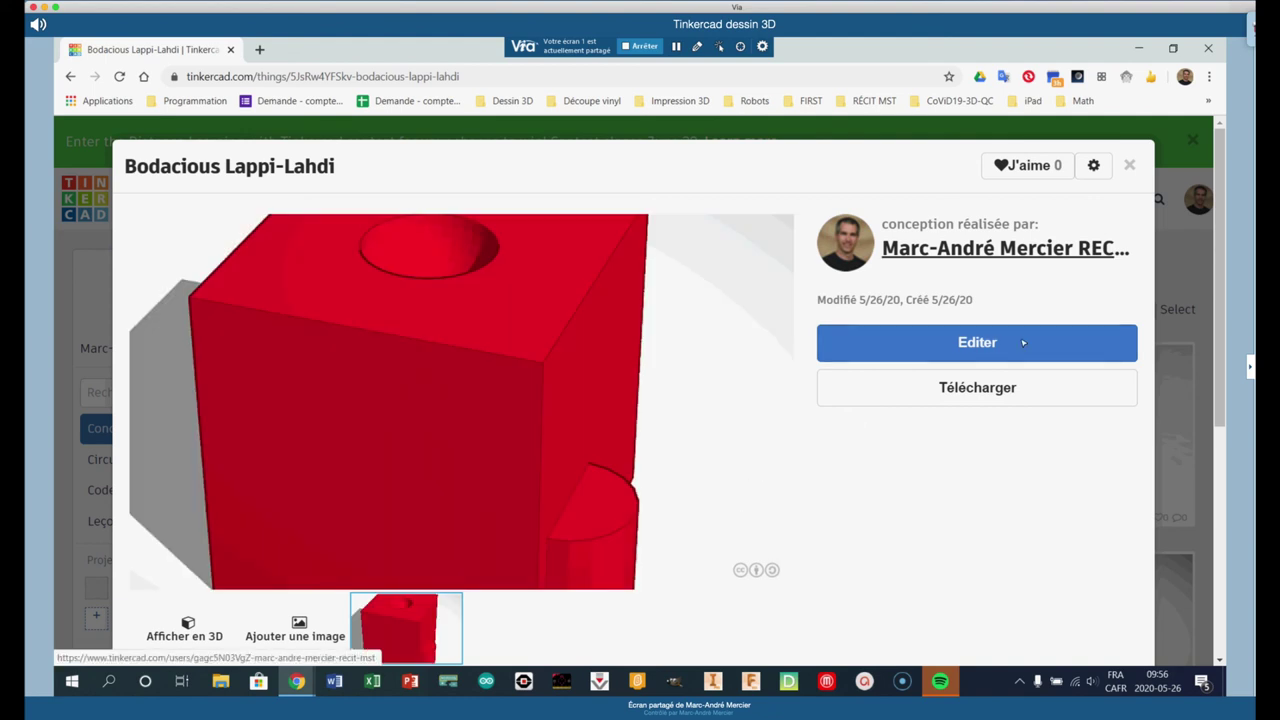
click(1094, 166)
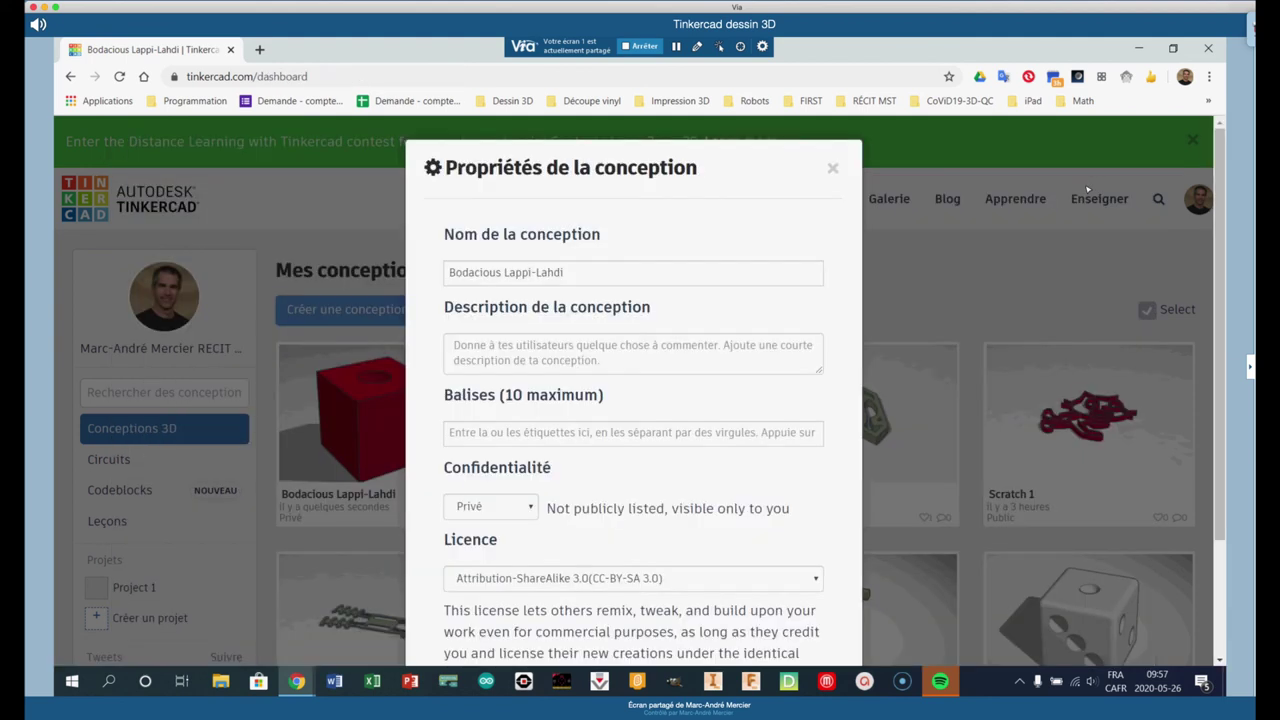
click(490, 506)
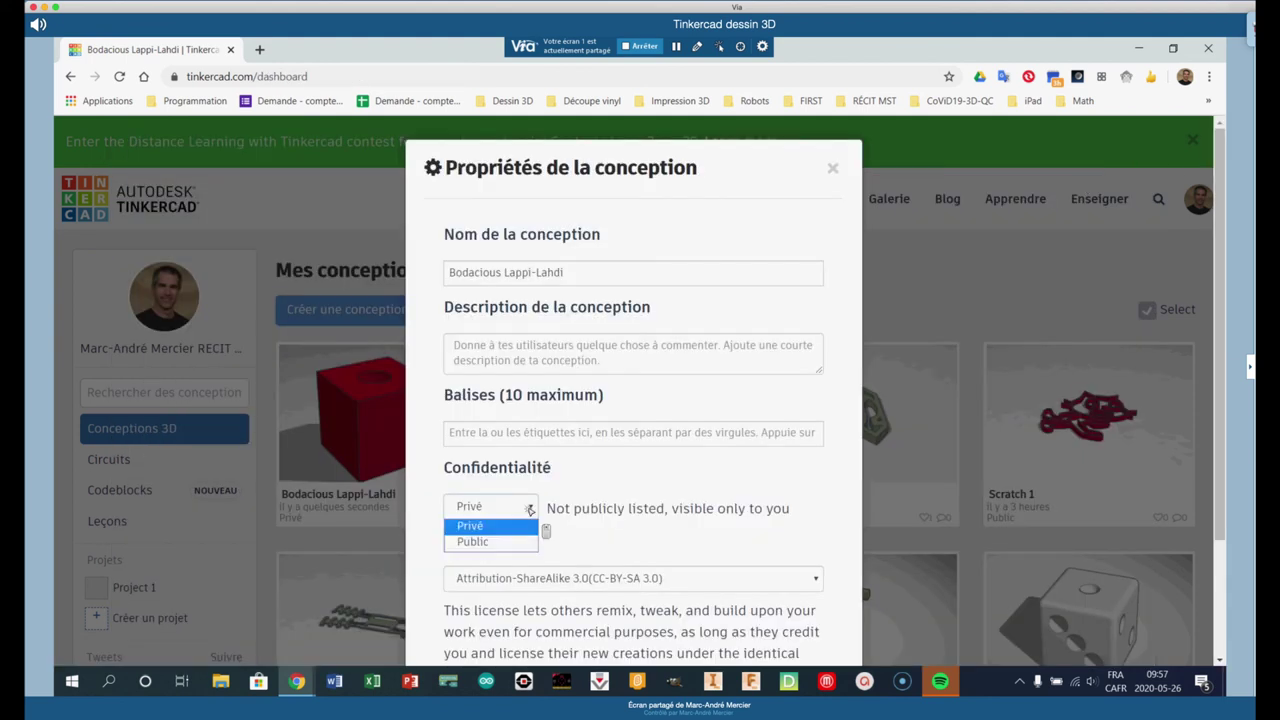
click(489, 543)
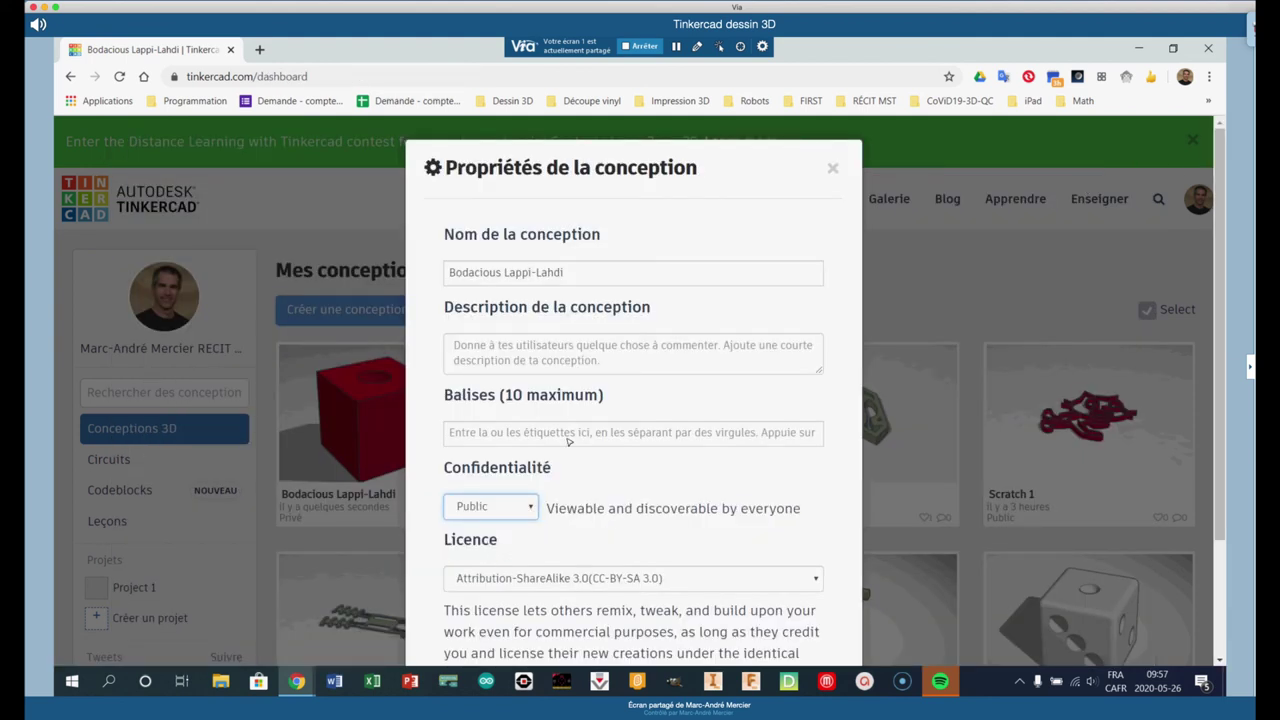
click(833, 170)
- Reopen the Bodacious Lappi-Lahdi design's properties, set its privacy to Public and save the change
click(440, 460)
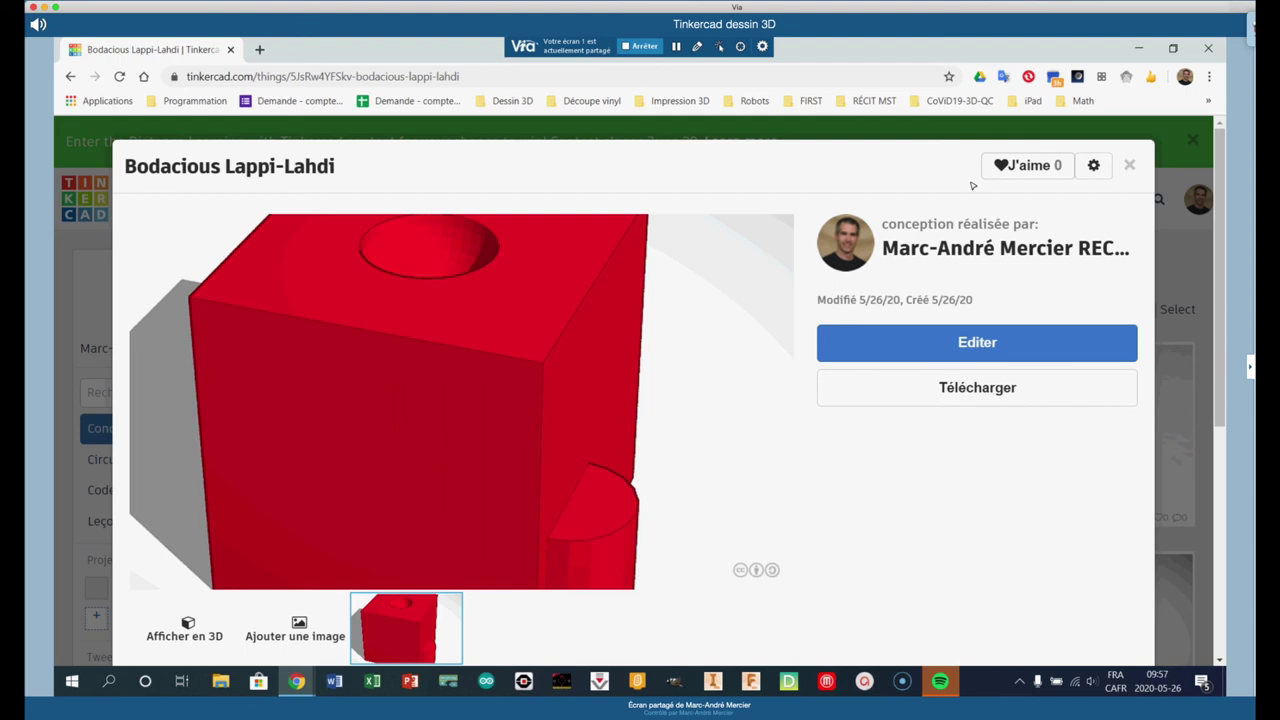
click(1093, 165)
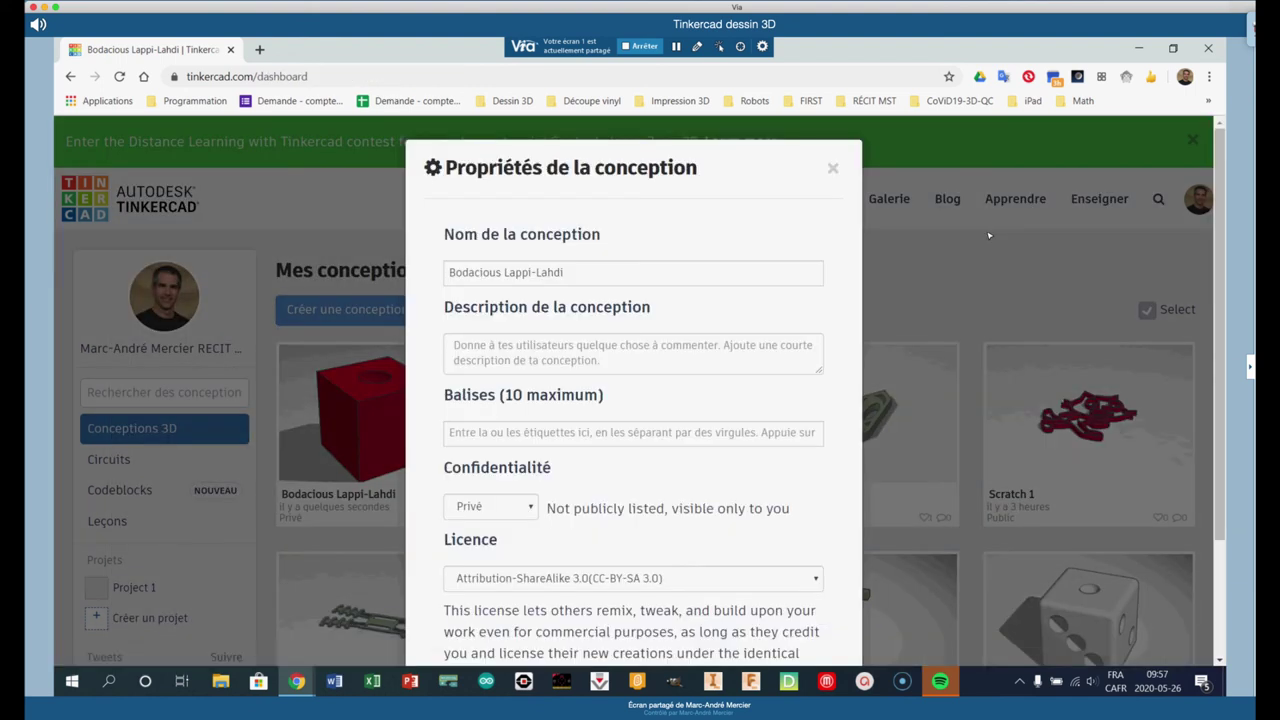
click(532, 514)
click(480, 546)
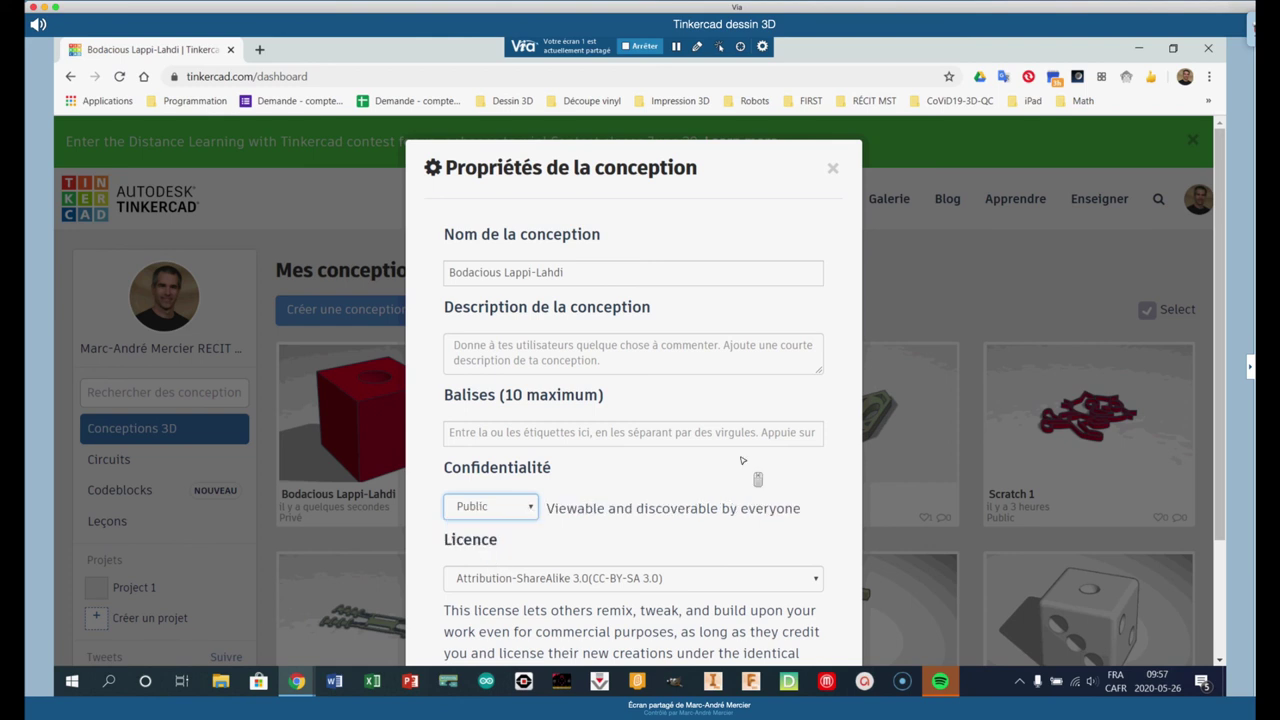
scroll(758, 480, down, 3)
click(750, 617)
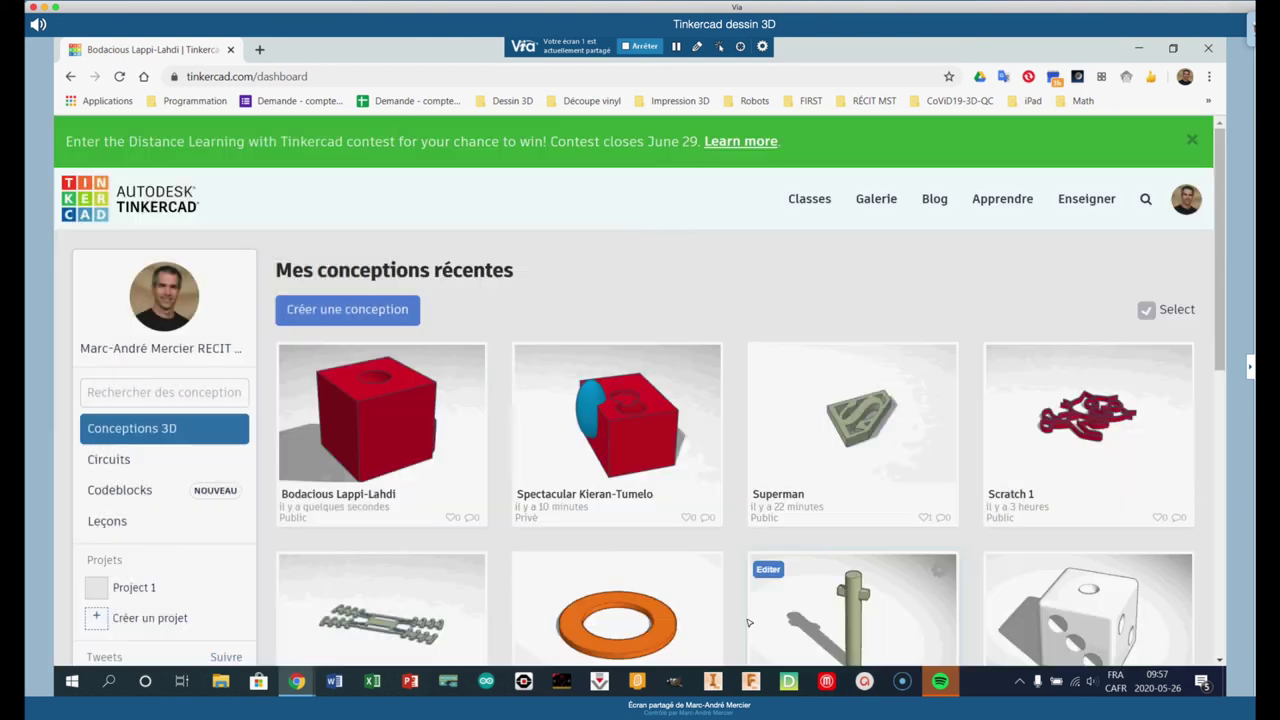
- Open the details page of the public Bodacious Lappi-Lahdi design
click(460, 435)
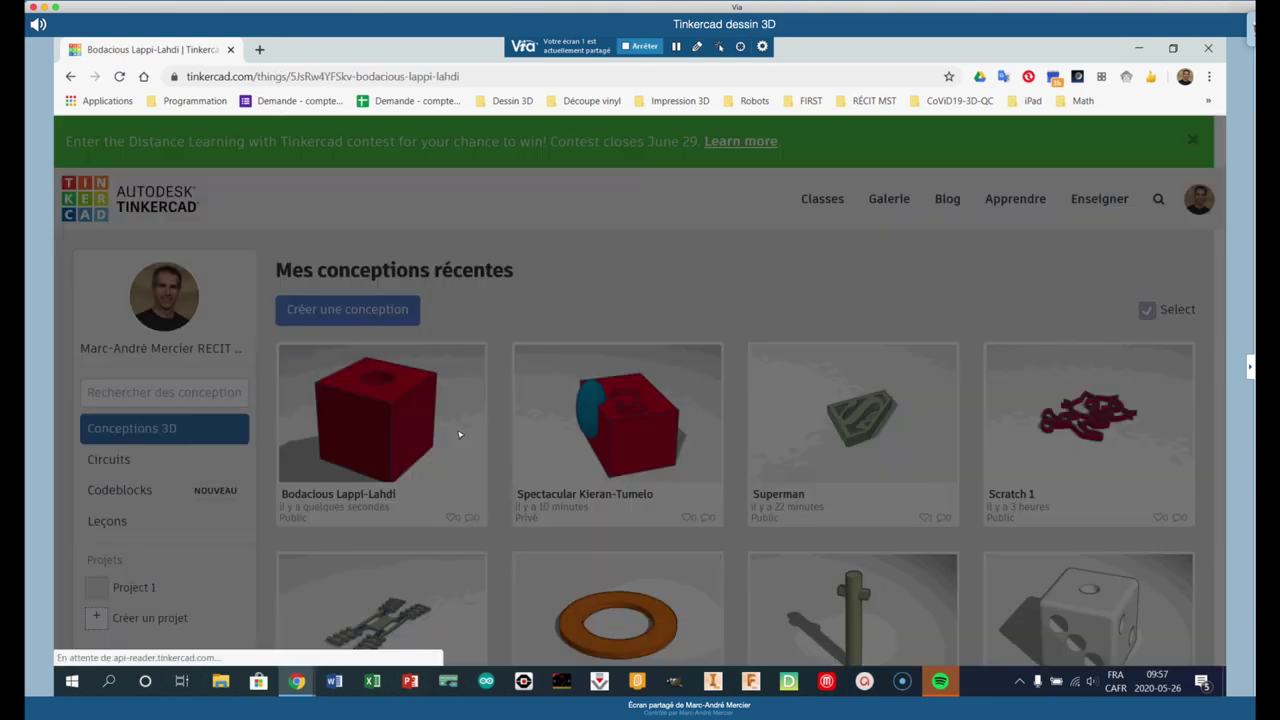